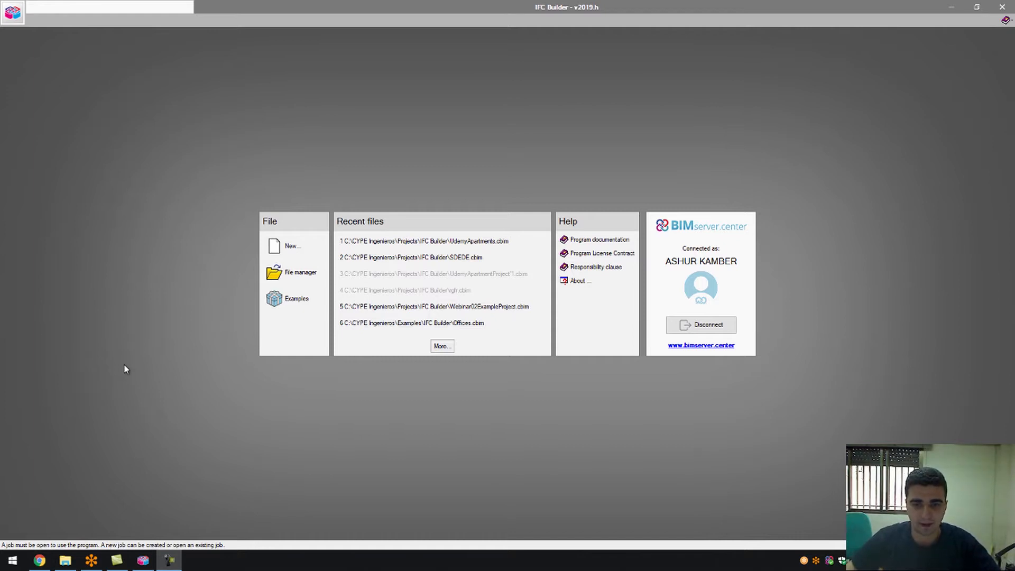
Create a new empty project with the file name udemyApartments1 and the description LivingApartments.
click(304, 254)
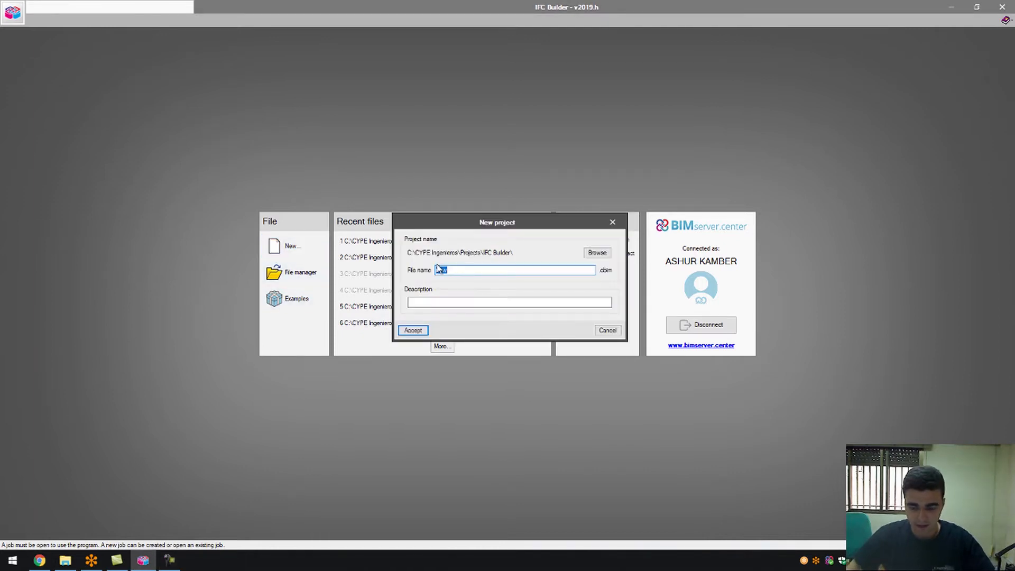
text(t)
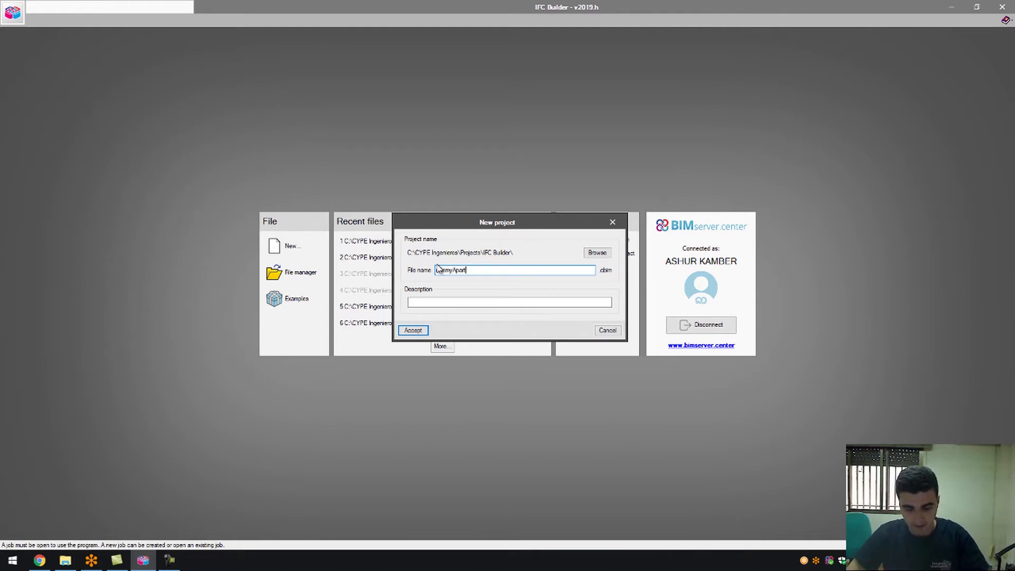
text(est1)
click(537, 301)
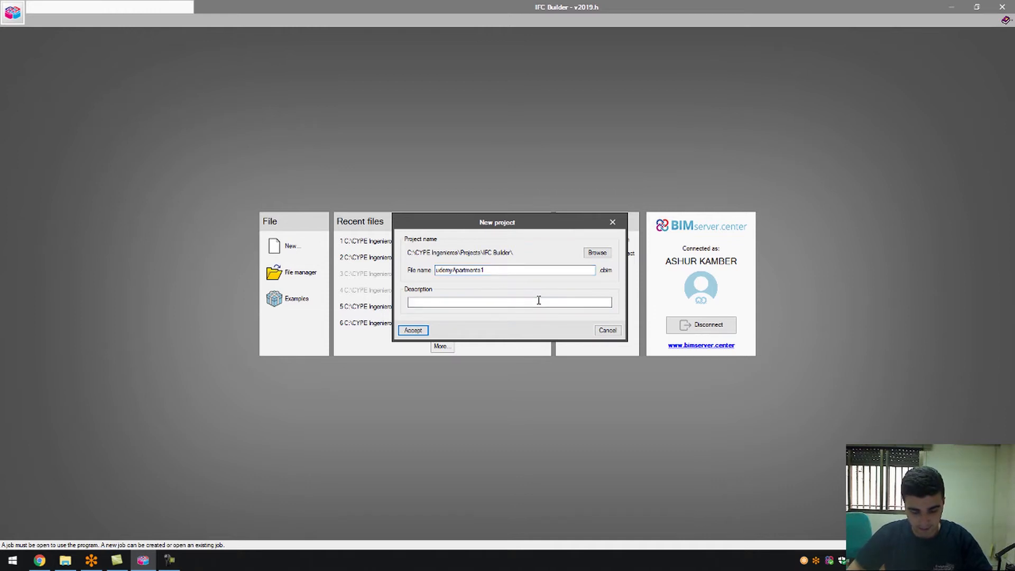
text(LivingApartments)
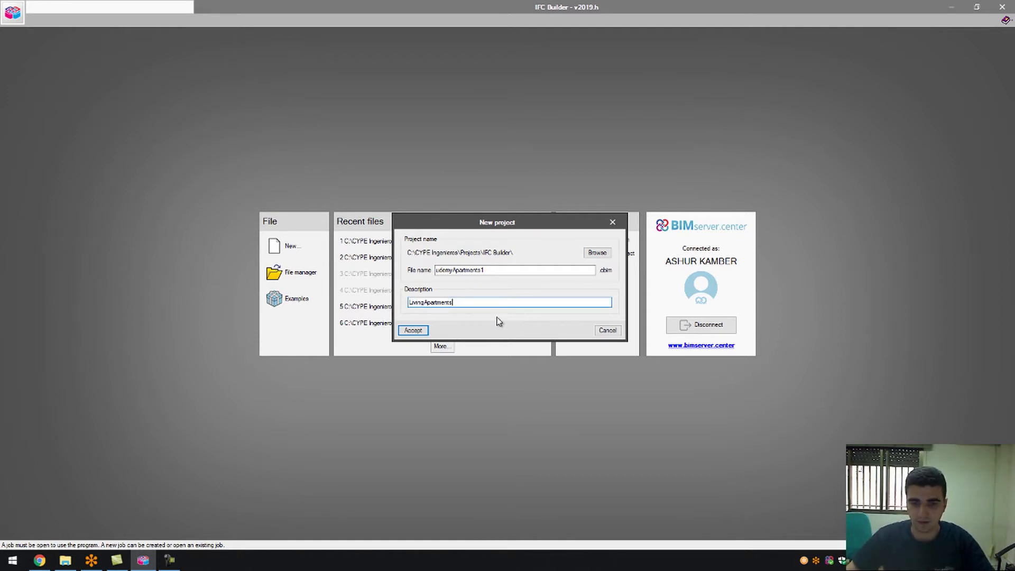
click(406, 329)
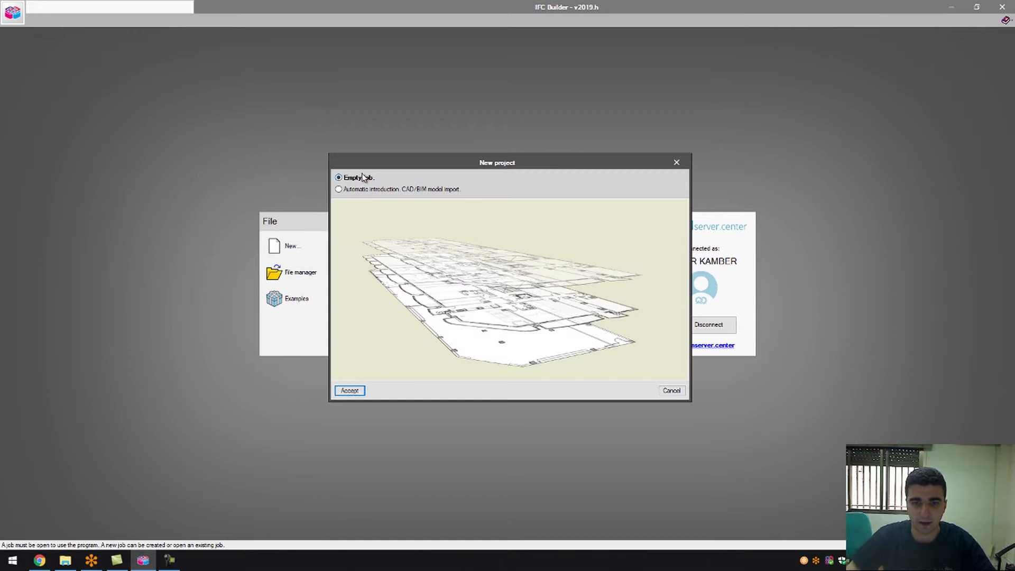
click(342, 389)
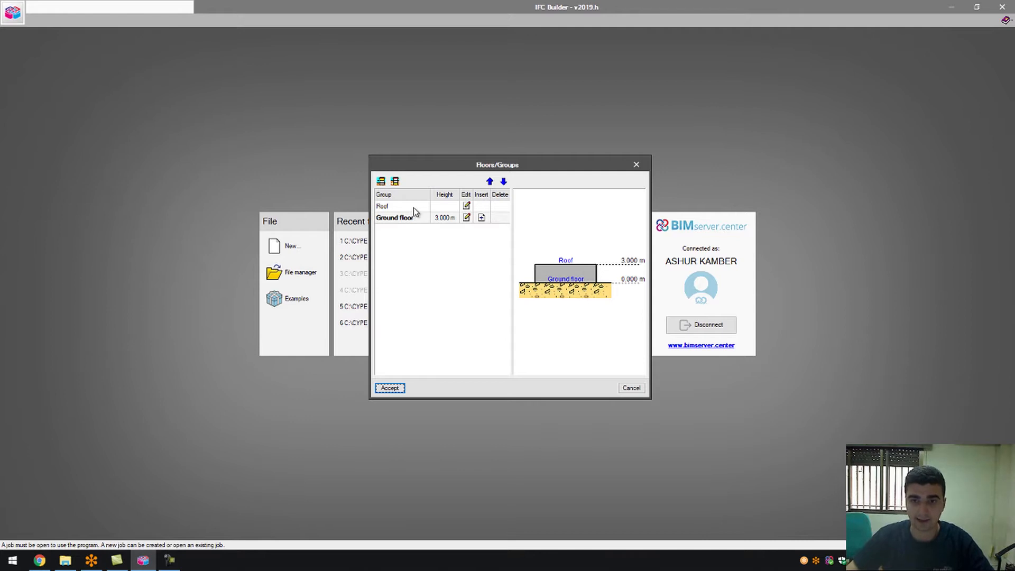
Add one floor group below ground level, Basement, with a floor height of 3.740 m.
click(395, 182)
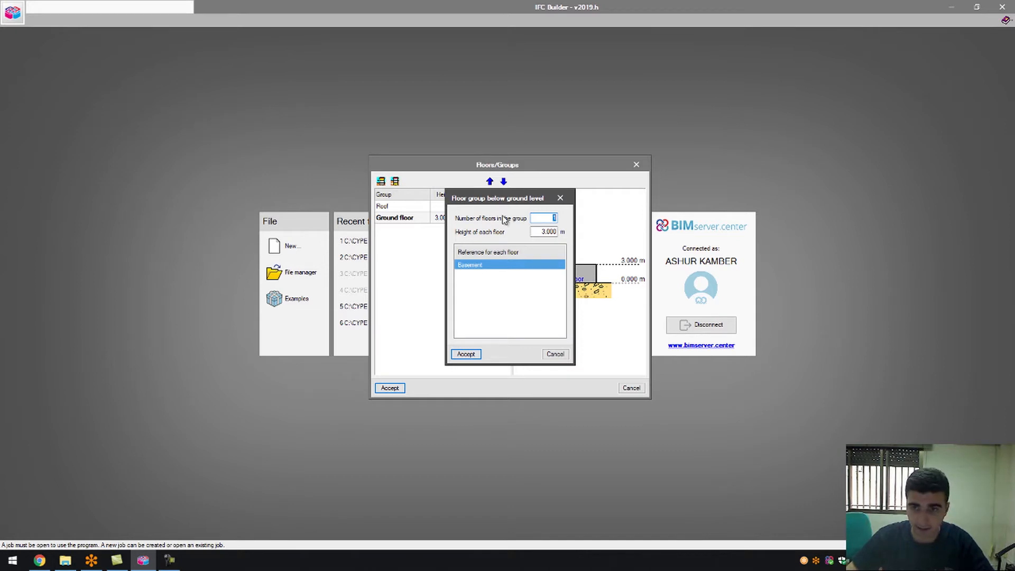
click(548, 233)
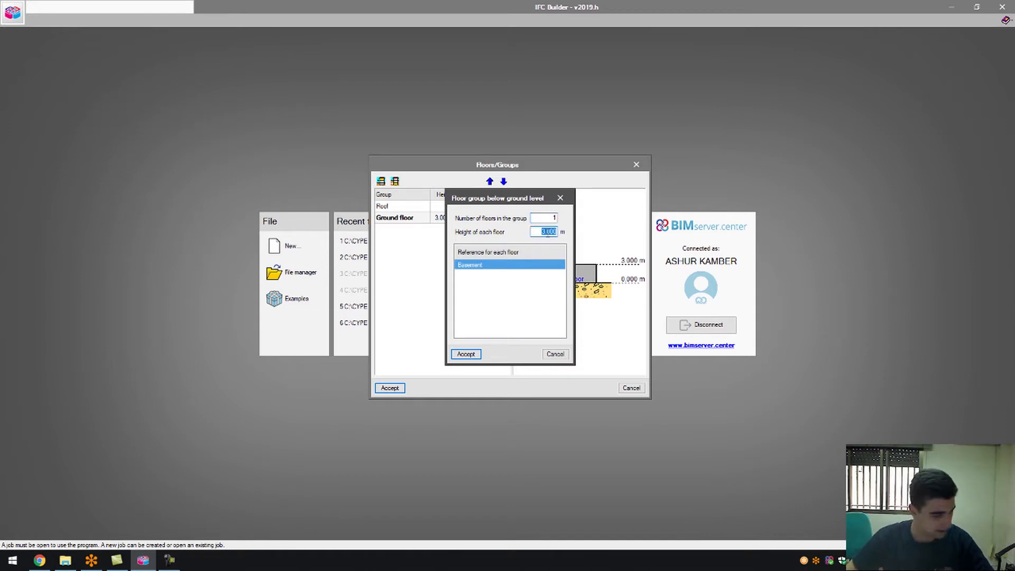
key(BackSpace)
text(3.740)
click(466, 353)
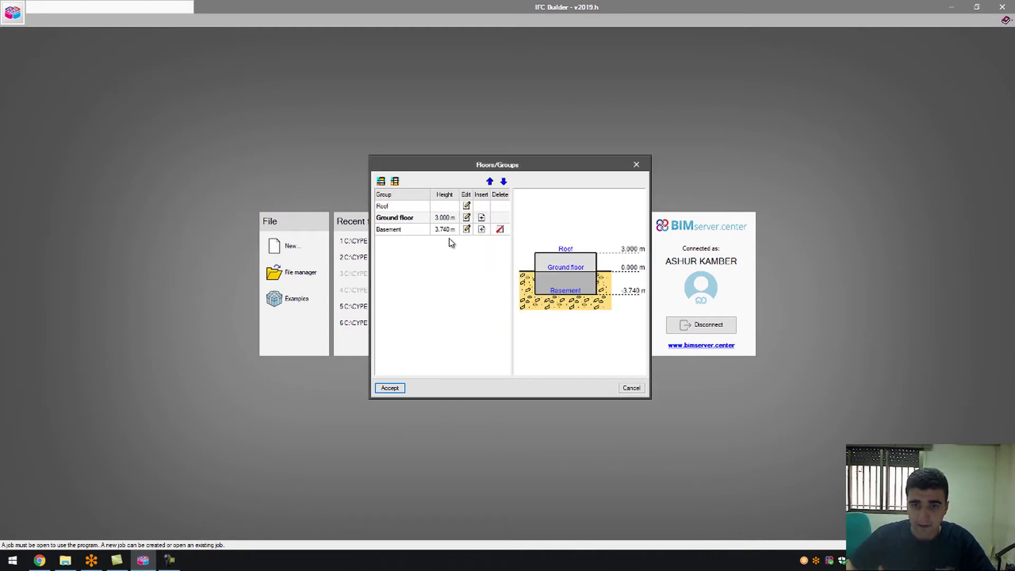
Add one floor group above ground level, Floor 1, with a floor height of 2.9 m.
click(380, 180)
click(545, 231)
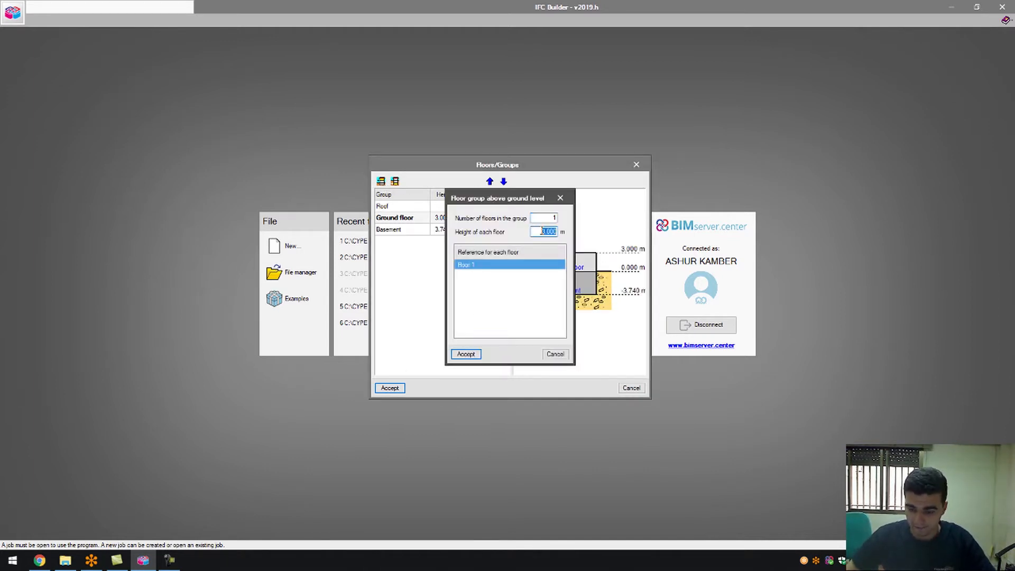
key(BackSpace)
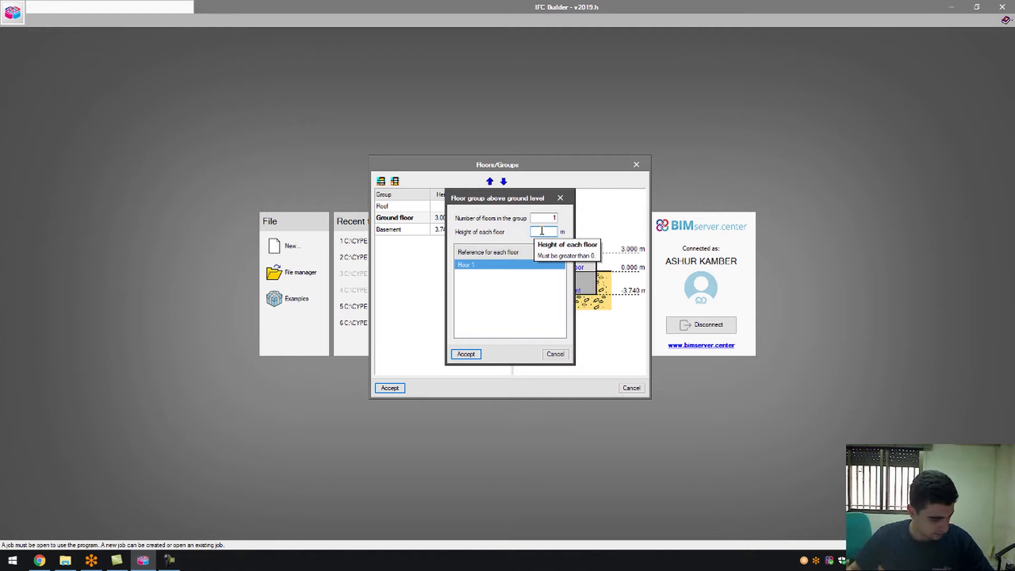
text(2.9)
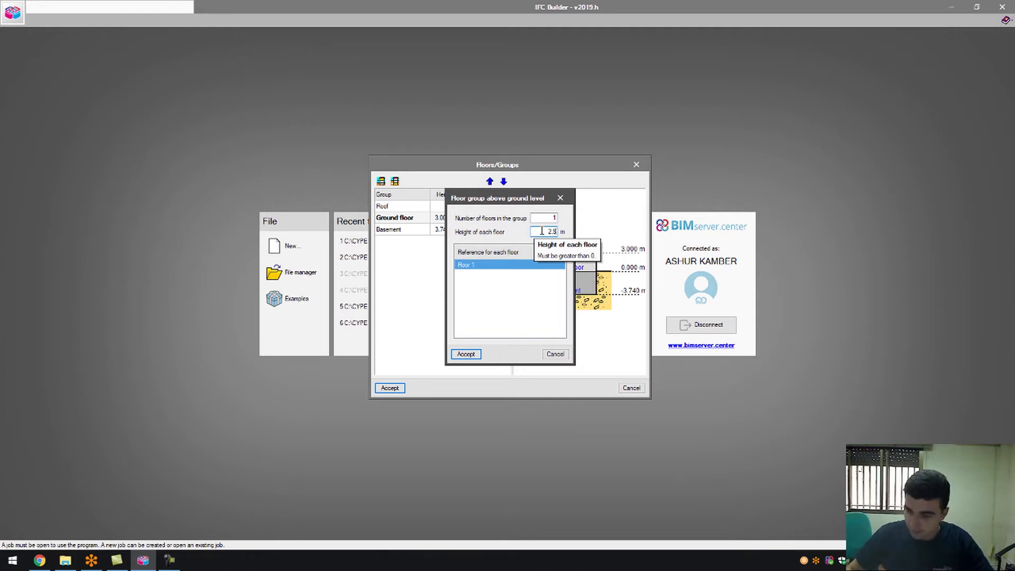
click(474, 354)
Add a second floor group above ground level, Floor 2, with a floor height of 3.500 m.
click(381, 180)
click(539, 231)
key(BackSpace)
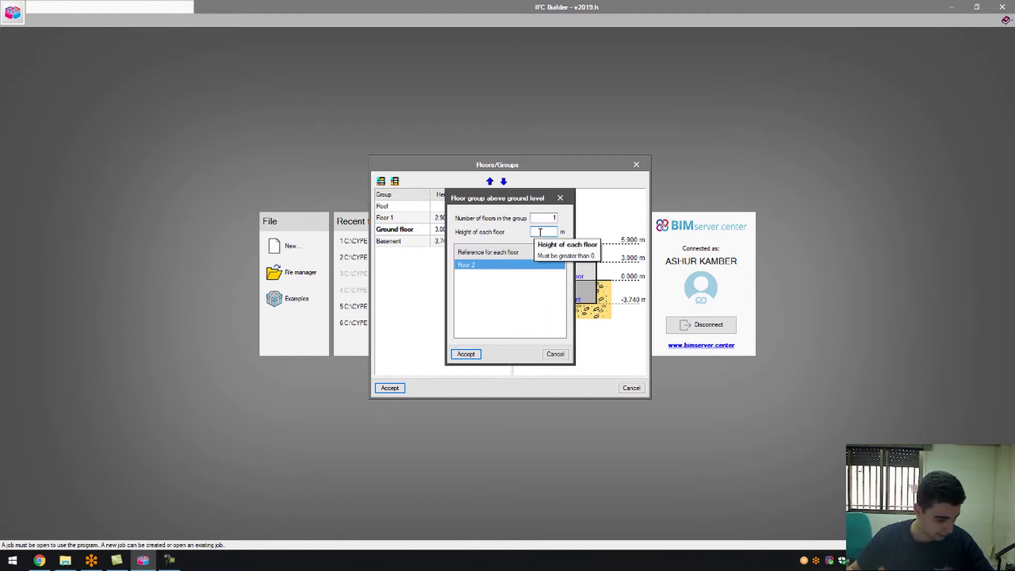
click(465, 353)
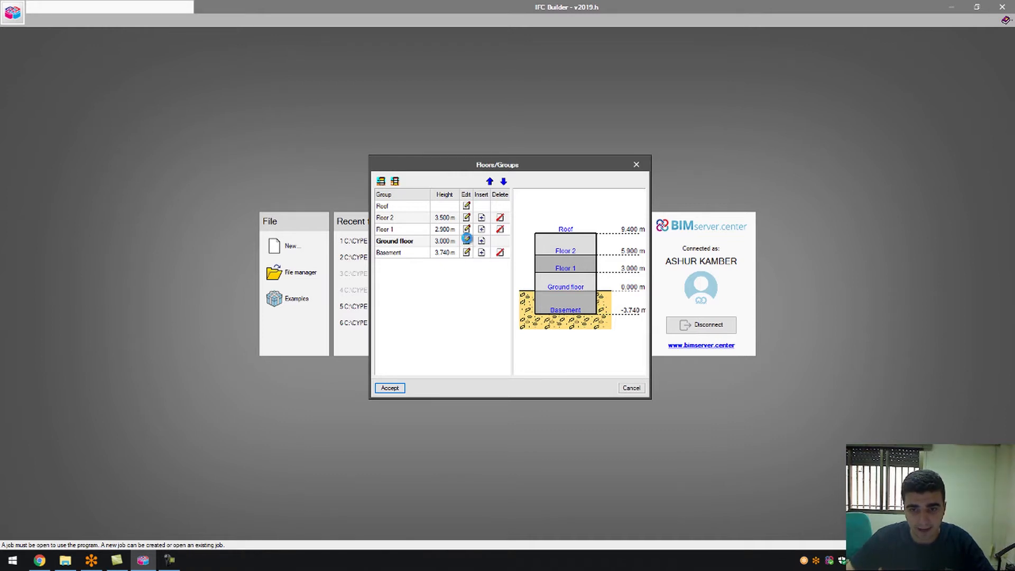
Set the ground floor's height to 2.9 m and enable an elevation above ground floor level of 1.6 m.
click(466, 242)
double_click(530, 274)
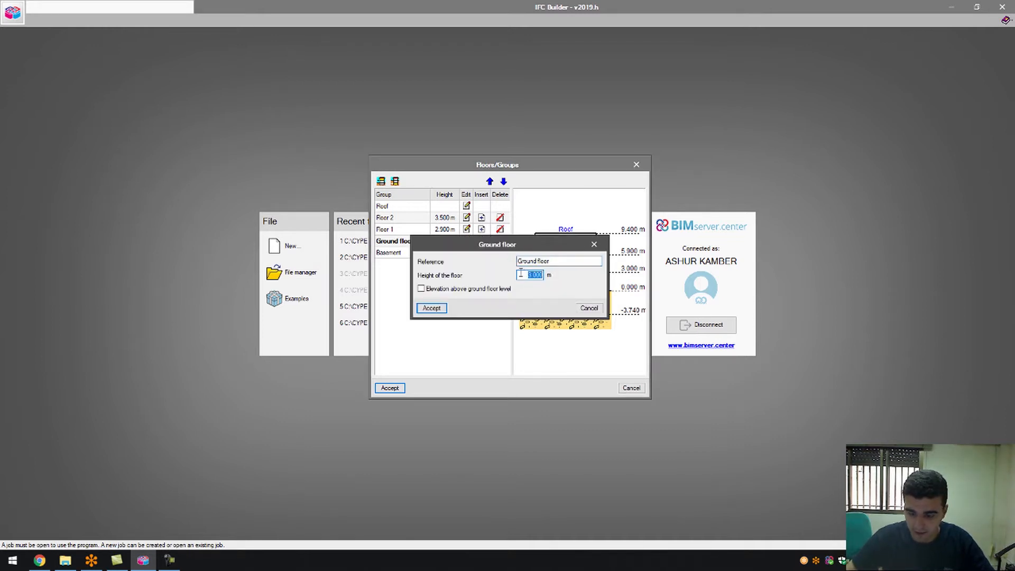
key(BackSpace)
text(2.9)
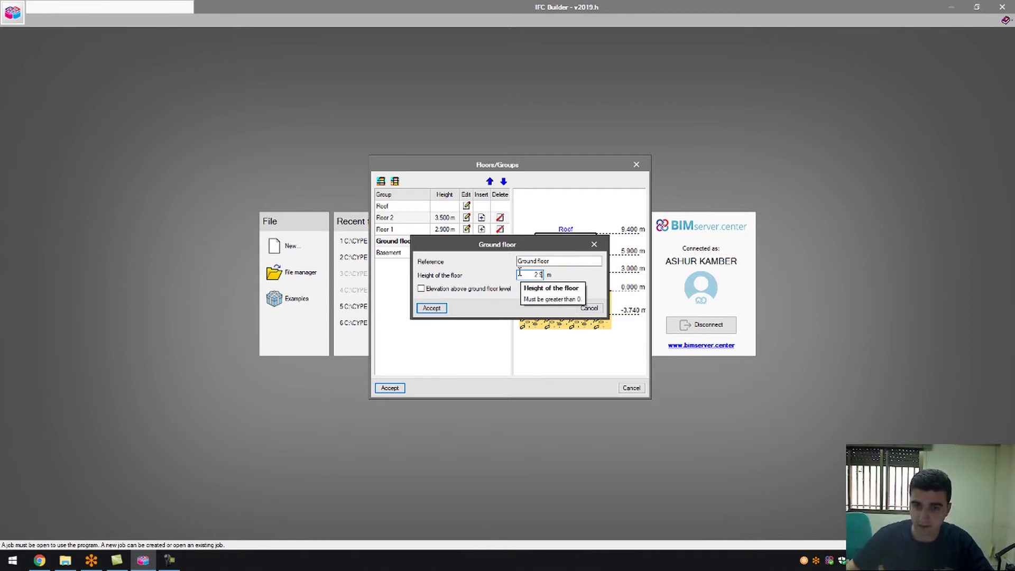
click(469, 290)
key(BackSpace)
text(1.6)
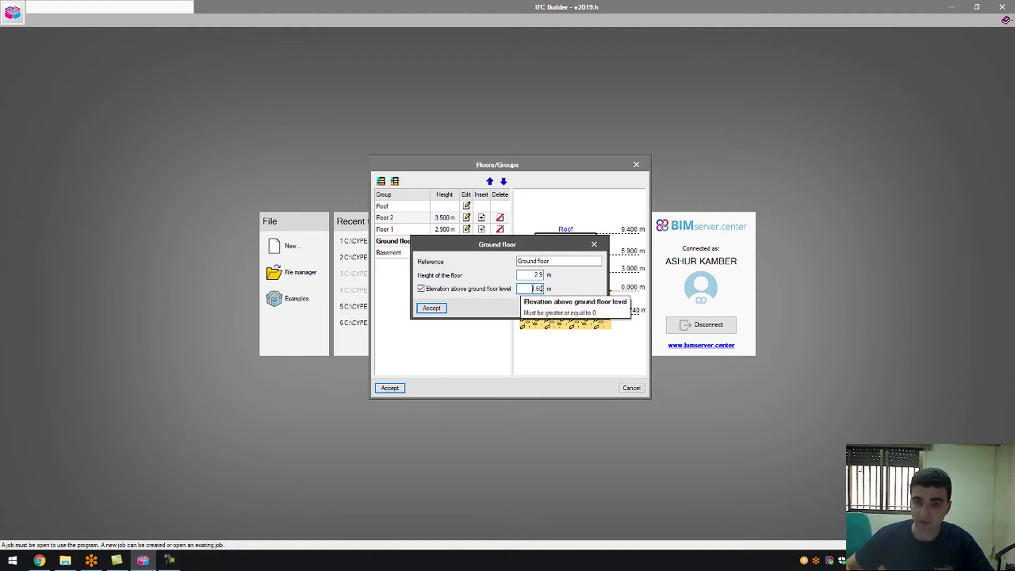
click(432, 308)
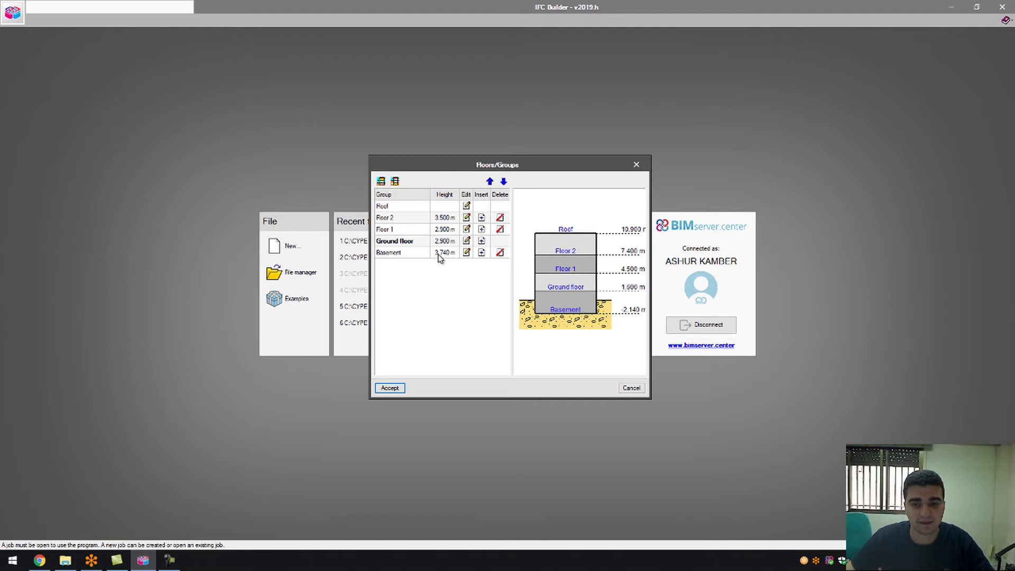
Recheck the ground floor's height and elevation settings, and accept the list of floor groups.
click(466, 241)
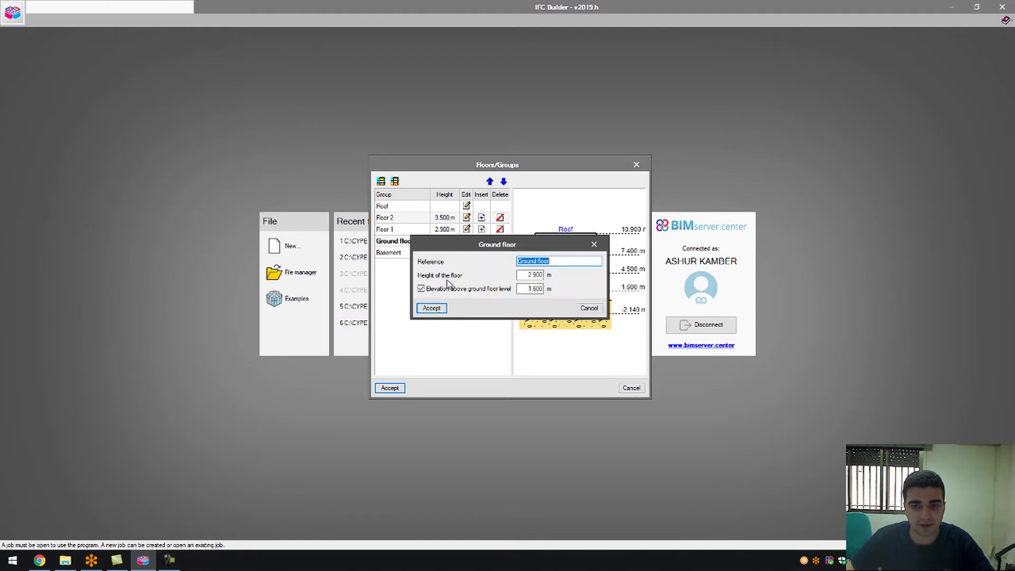
click(588, 308)
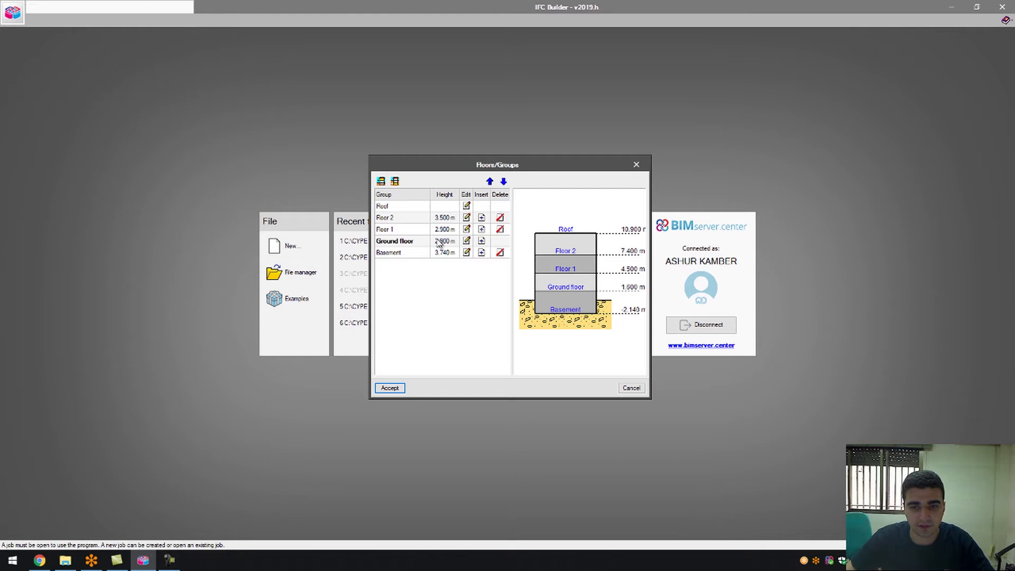
click(466, 241)
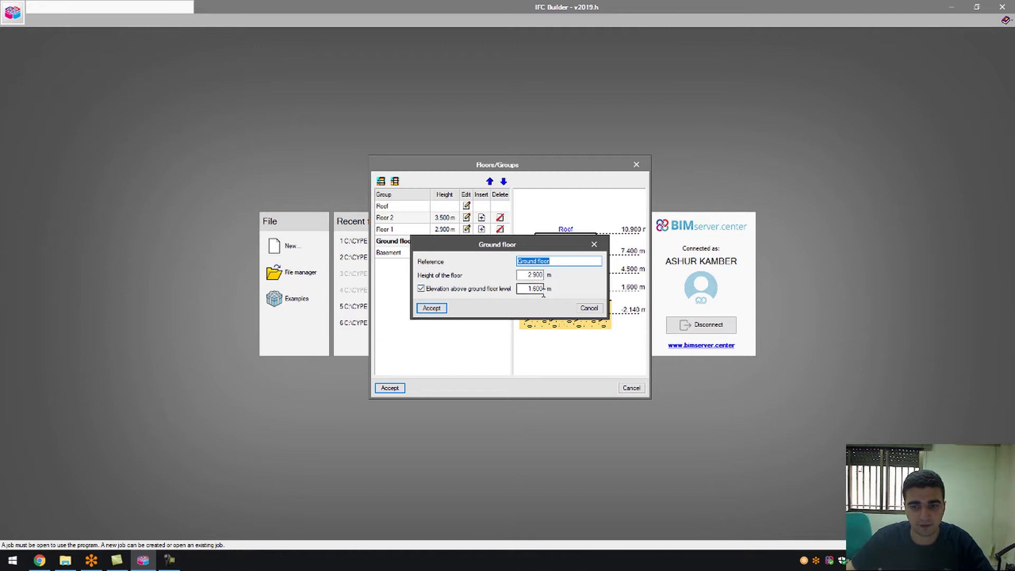
click(432, 308)
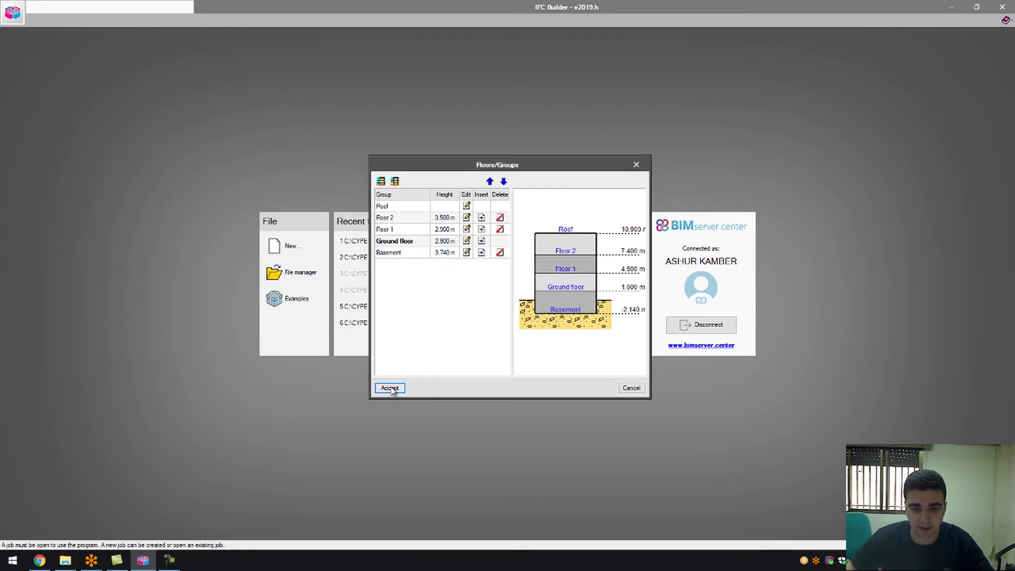
click(389, 387)
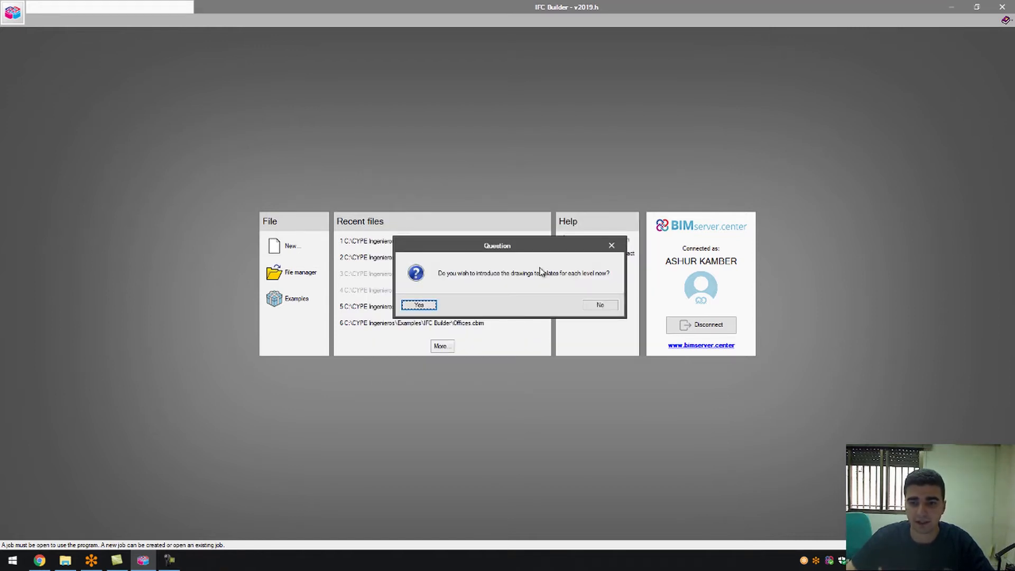
Introduce drawing templates by importing Basement.dwg, GroundFloor.dwg, Level 1.dwg, Level2.dwg and Roof1.dwg from the DWG's Udemy folder.
click(433, 305)
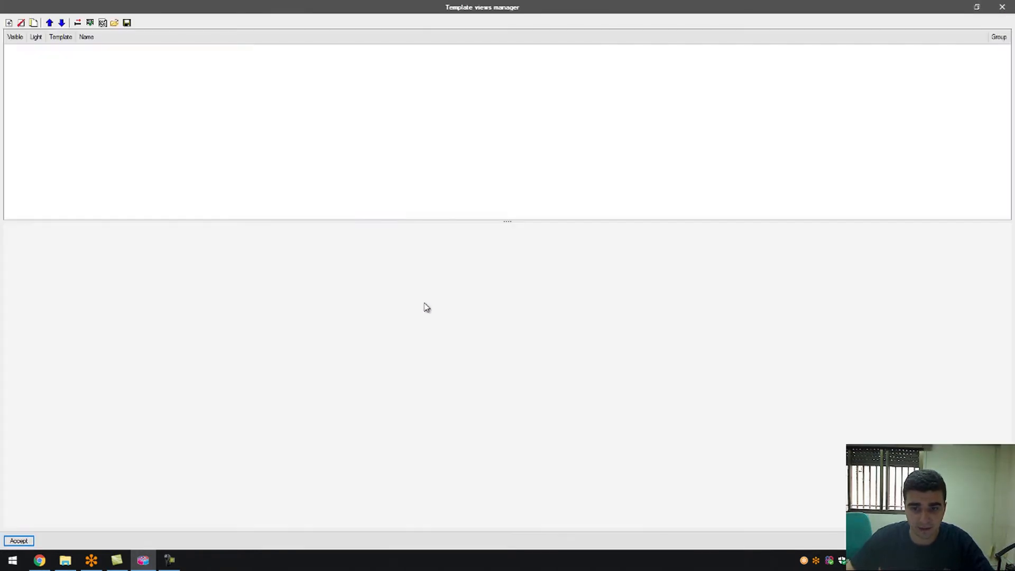
click(9, 23)
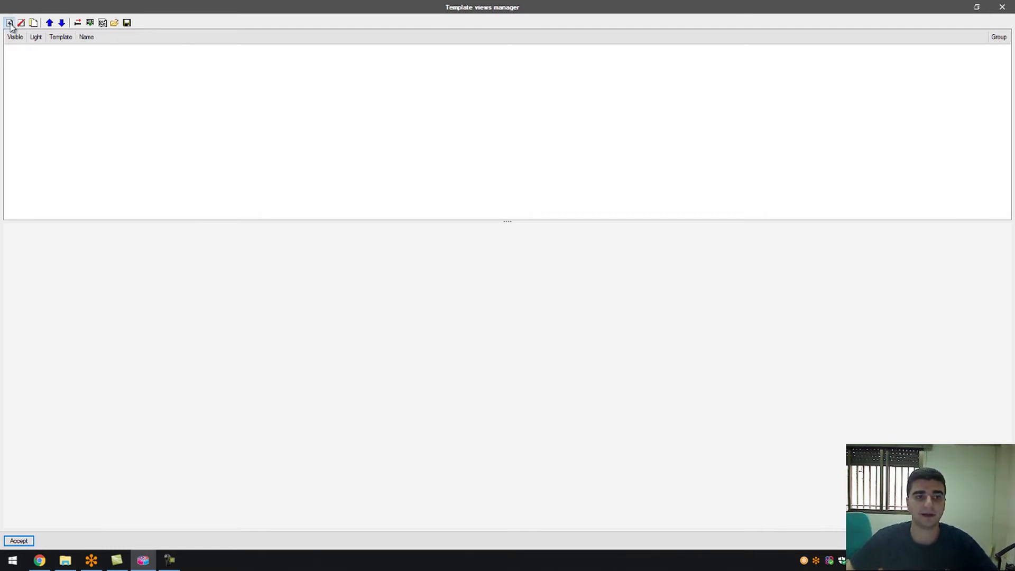
click(317, 181)
drag(537, 276, 532, 212)
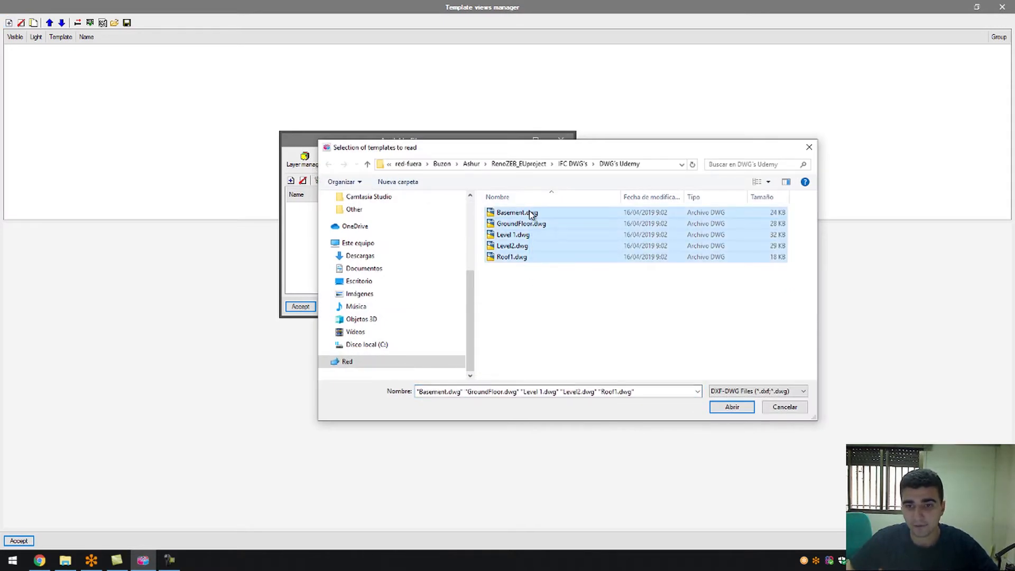
click(731, 407)
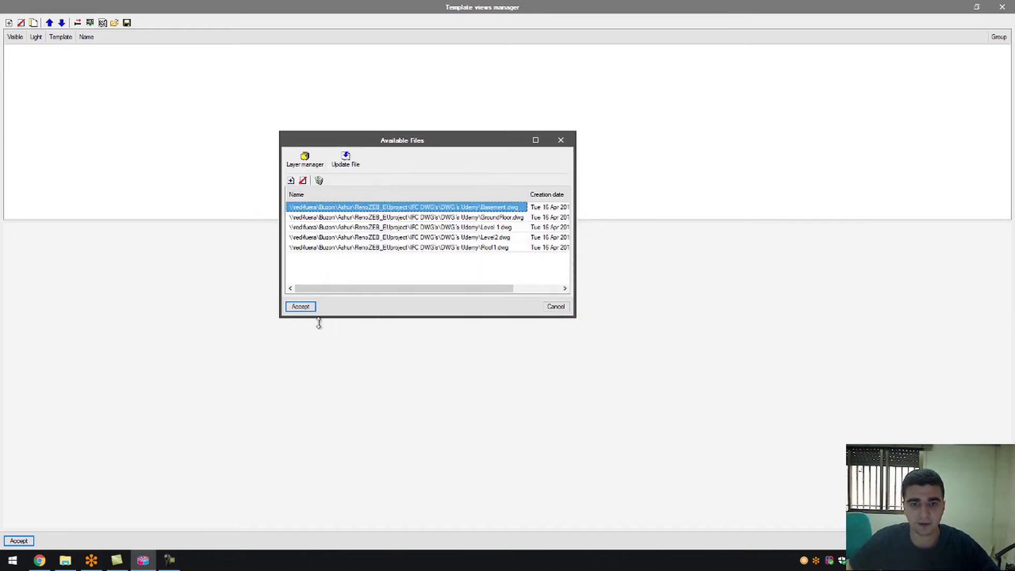
click(302, 306)
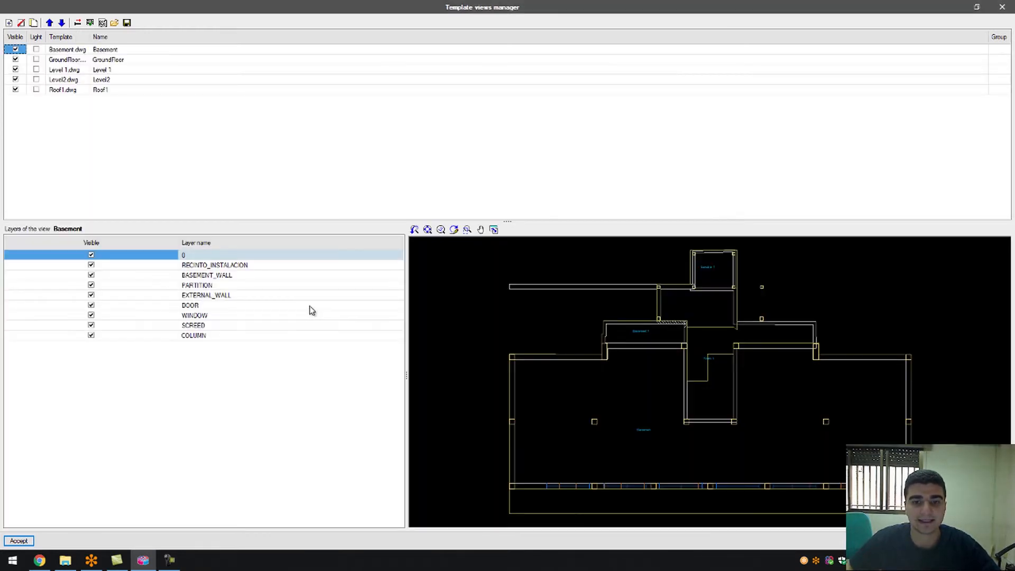
Assign the Roof1, Level2, Level 1, GroundFloor and Basement views to the Roof, Floor 2, Floor 1, Ground floor and Basement groups respectively.
click(91, 23)
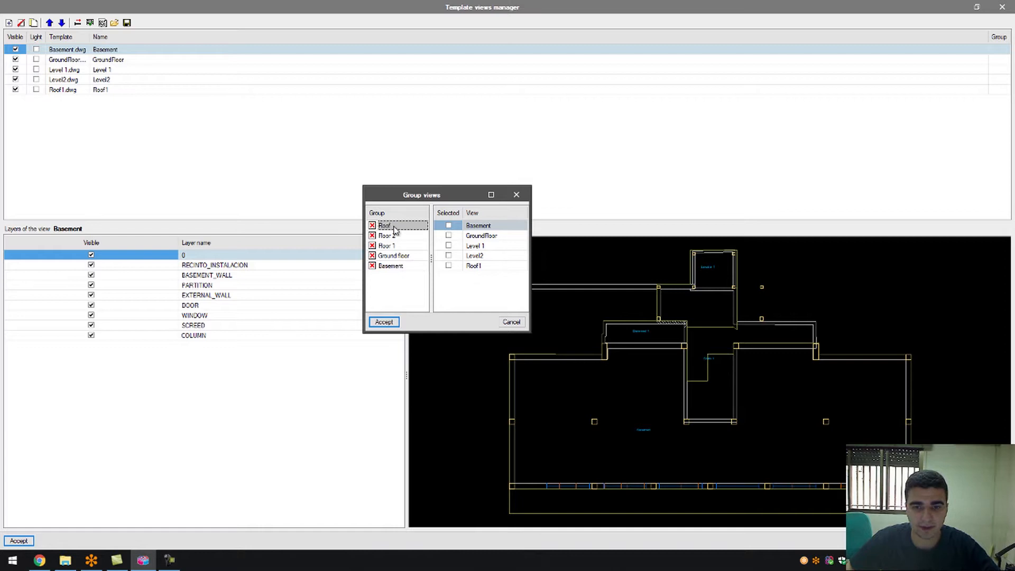
click(449, 266)
click(397, 235)
click(449, 256)
click(405, 245)
click(448, 246)
click(417, 255)
click(448, 236)
click(414, 266)
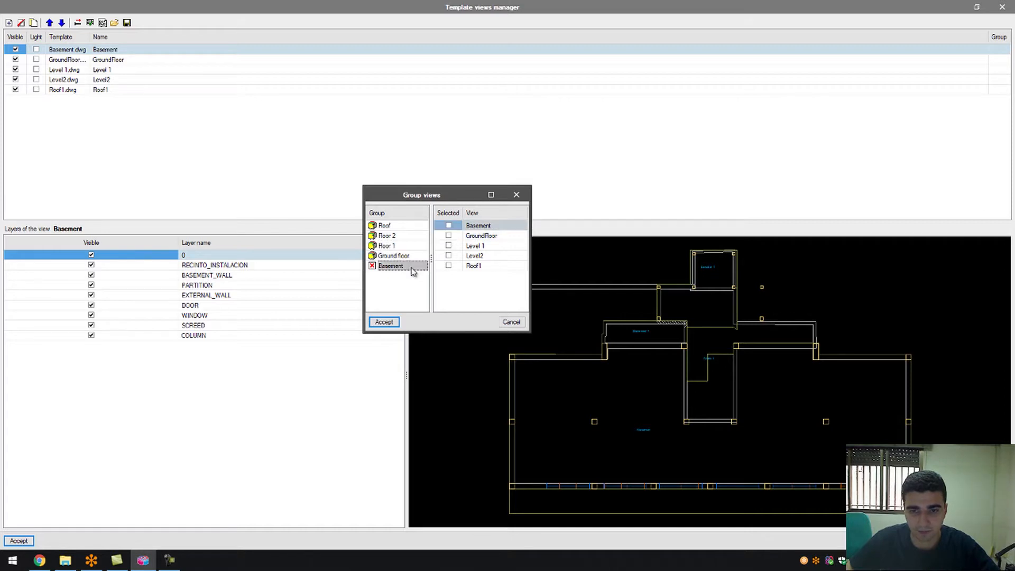
click(448, 226)
click(384, 321)
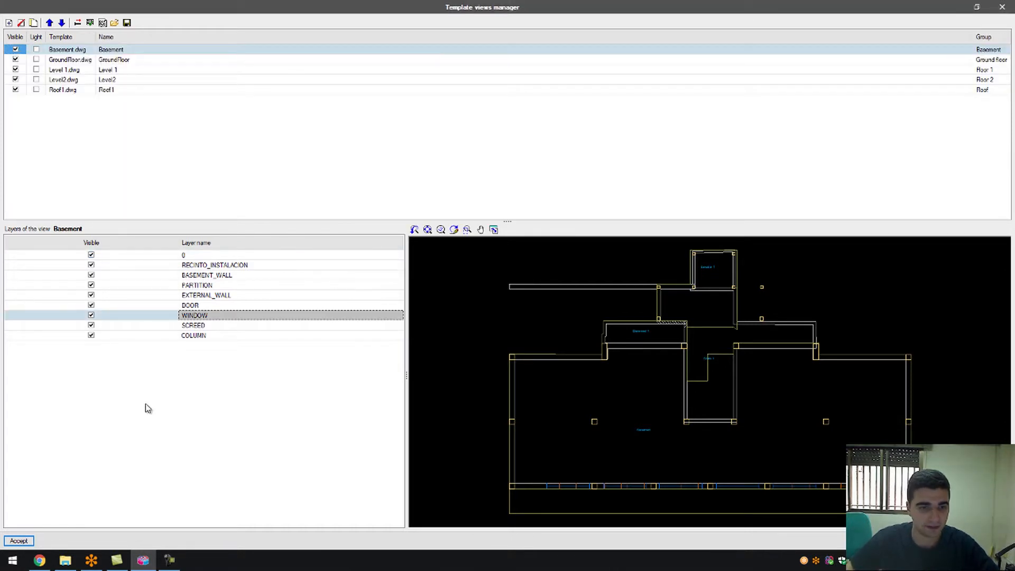
click(26, 540)
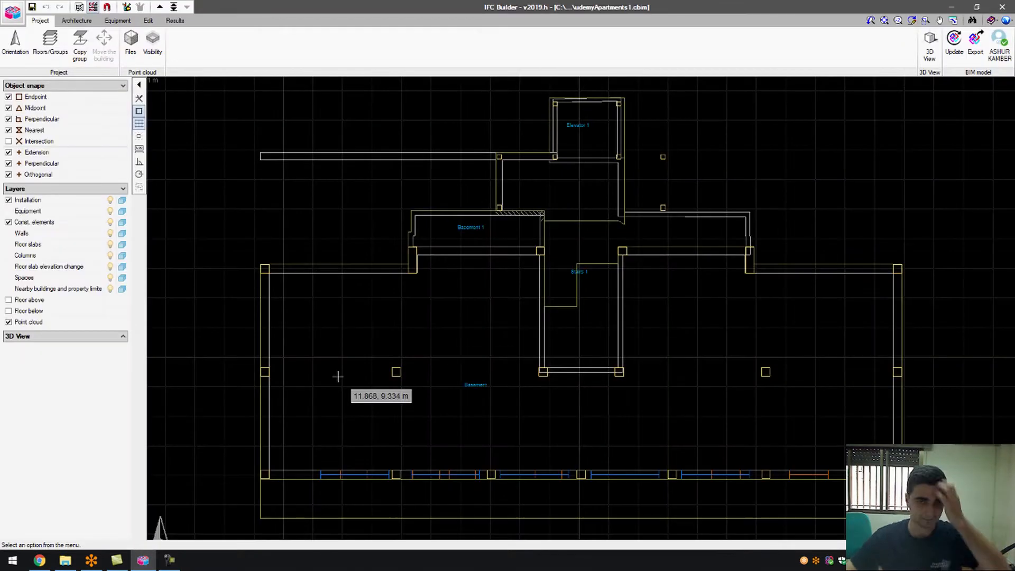
Confirm Basement as the active floor group and bring up the architecture modelling tools.
click(174, 7)
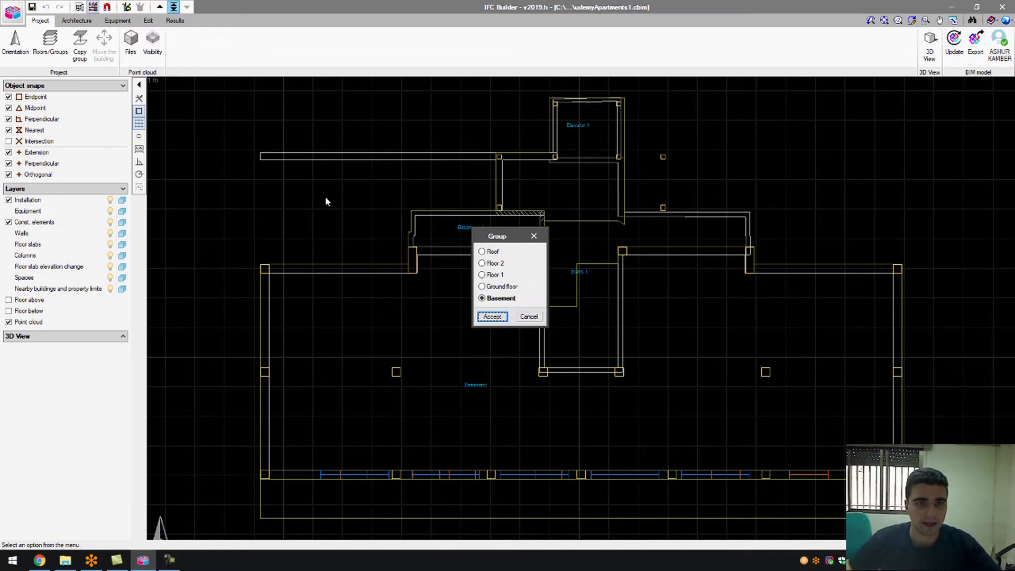
click(497, 316)
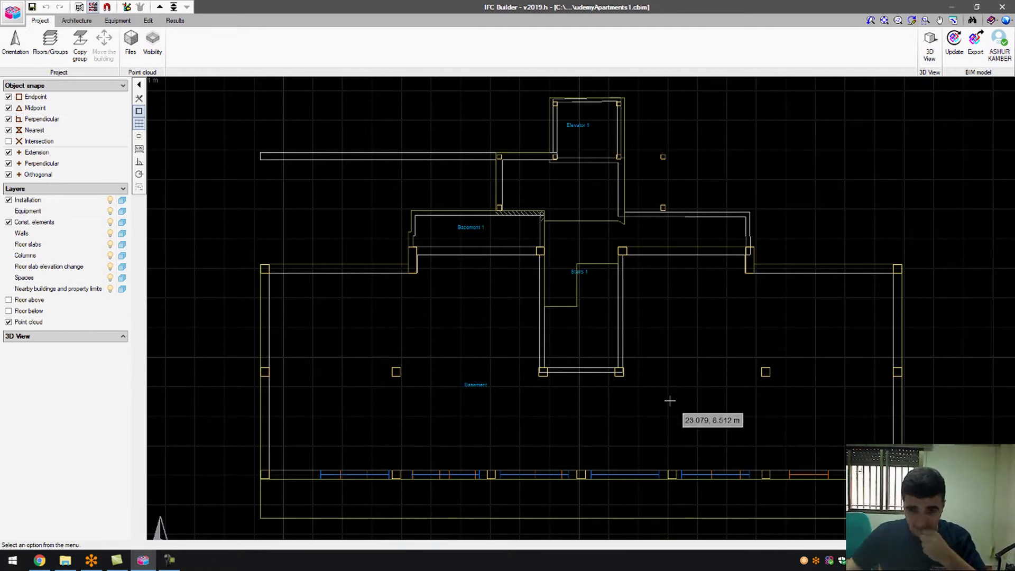
click(77, 21)
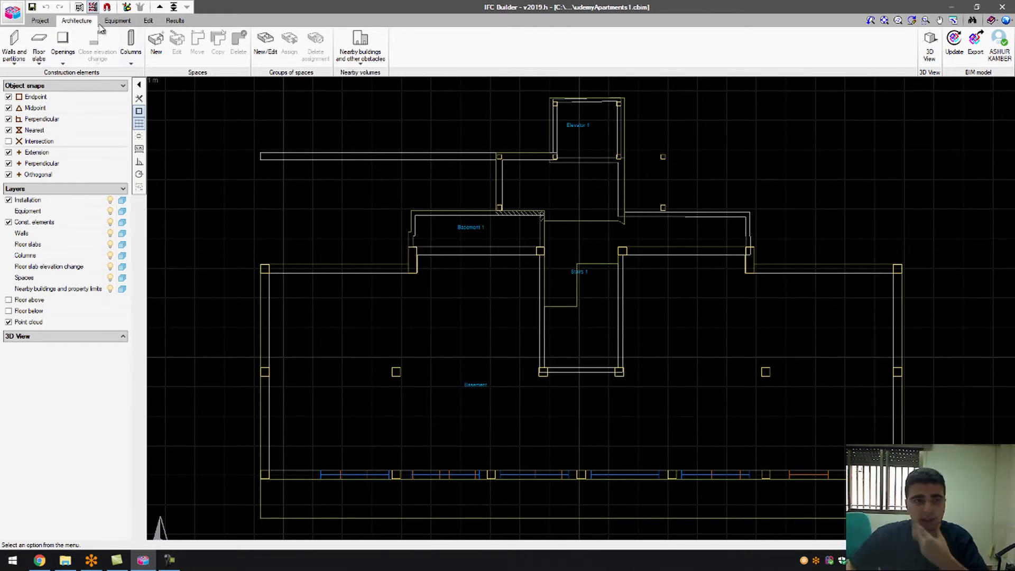
Hide every layer of the Basement template view except COLUMN, and accept the template views.
click(80, 7)
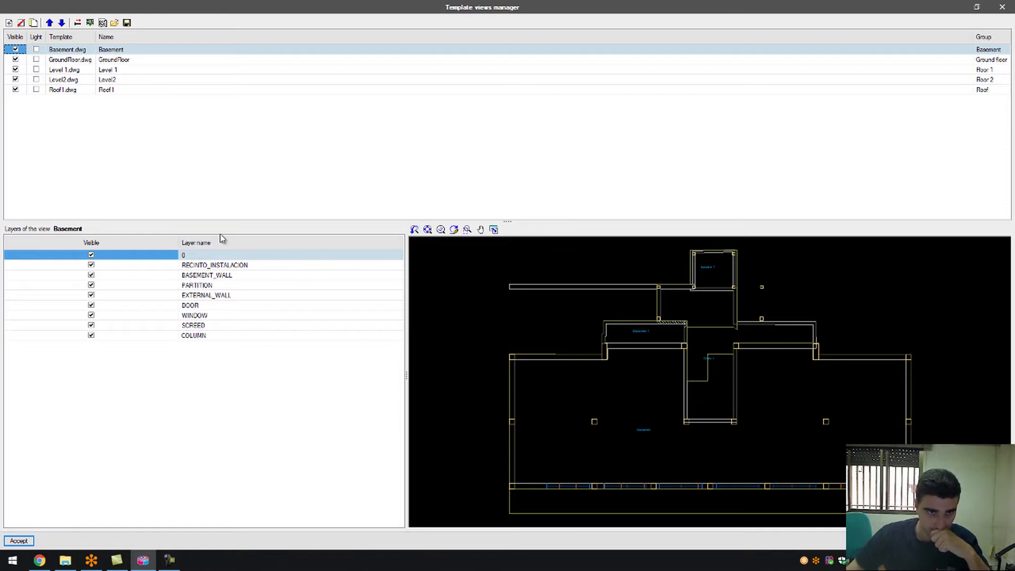
double_click(123, 49)
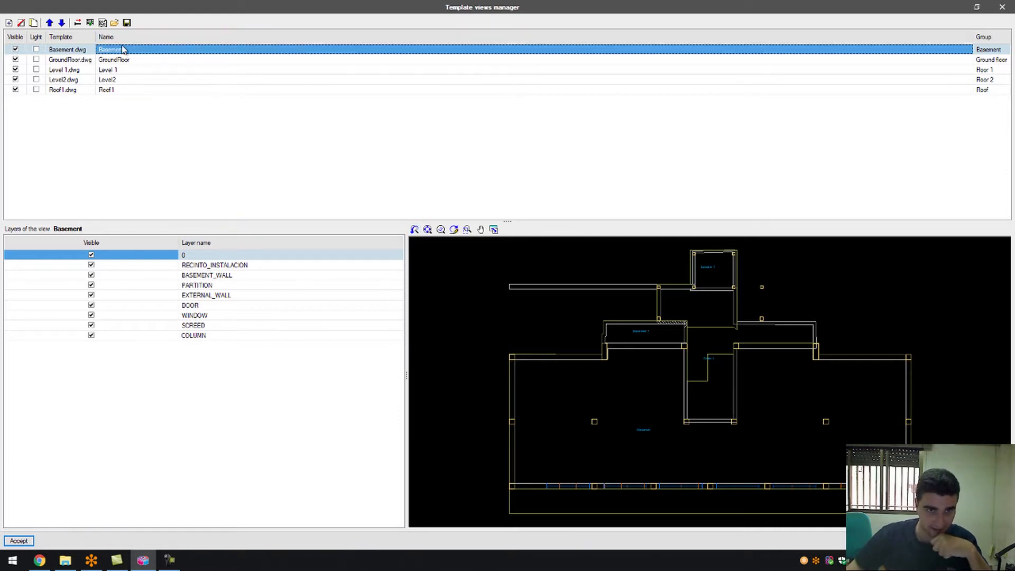
click(91, 325)
click(91, 315)
click(91, 305)
click(91, 295)
click(91, 285)
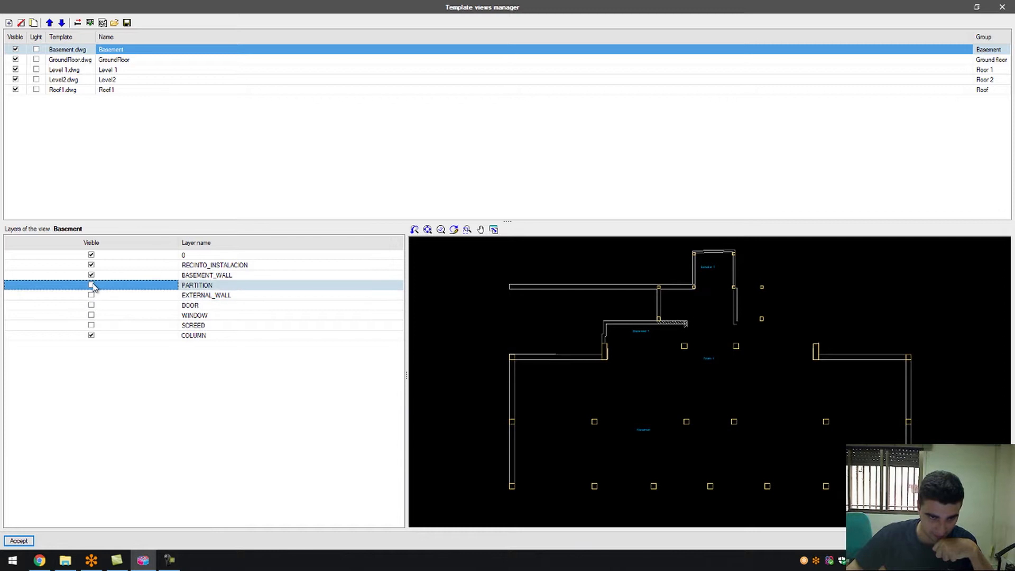
click(91, 274)
click(91, 265)
click(91, 255)
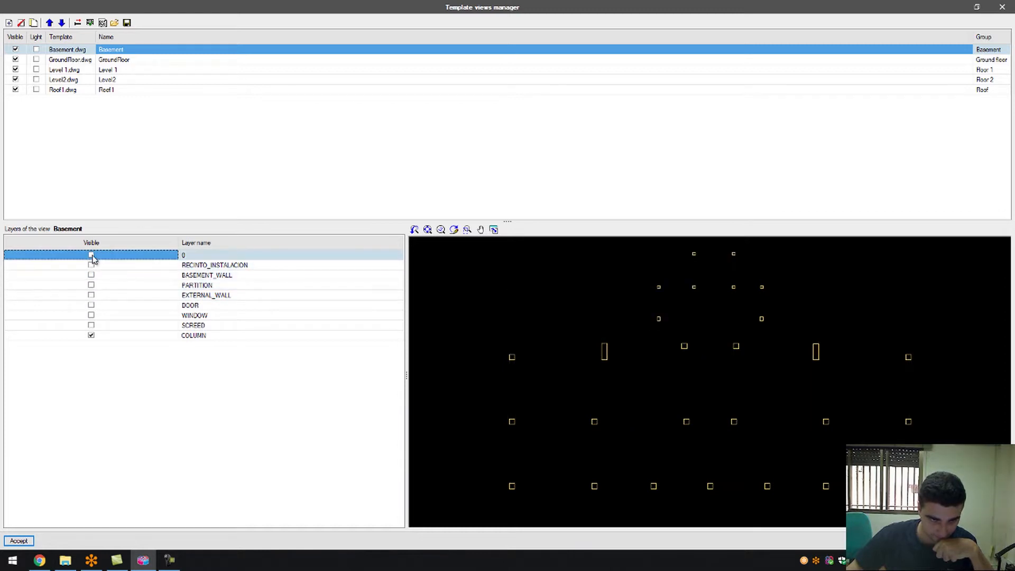
click(19, 541)
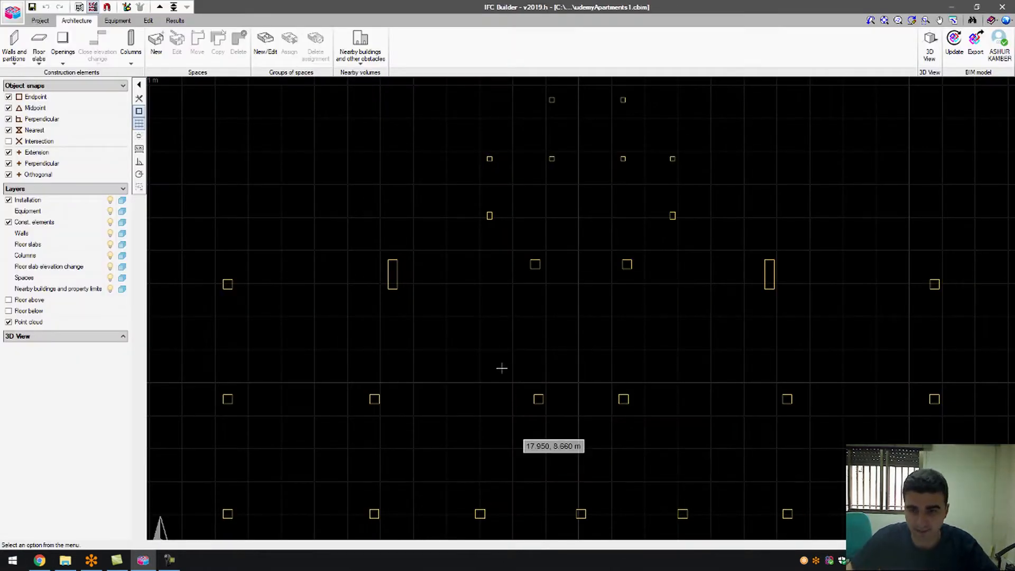
Activate object snaps and snap tracking with Endpoint, Center, Perpendicular, Parallel, Midpoint, Intersection, Quadrant, Nearest and Extension enabled, and accept the selection.
scroll(245, 503, up, 3)
scroll(454, 258, down, 3)
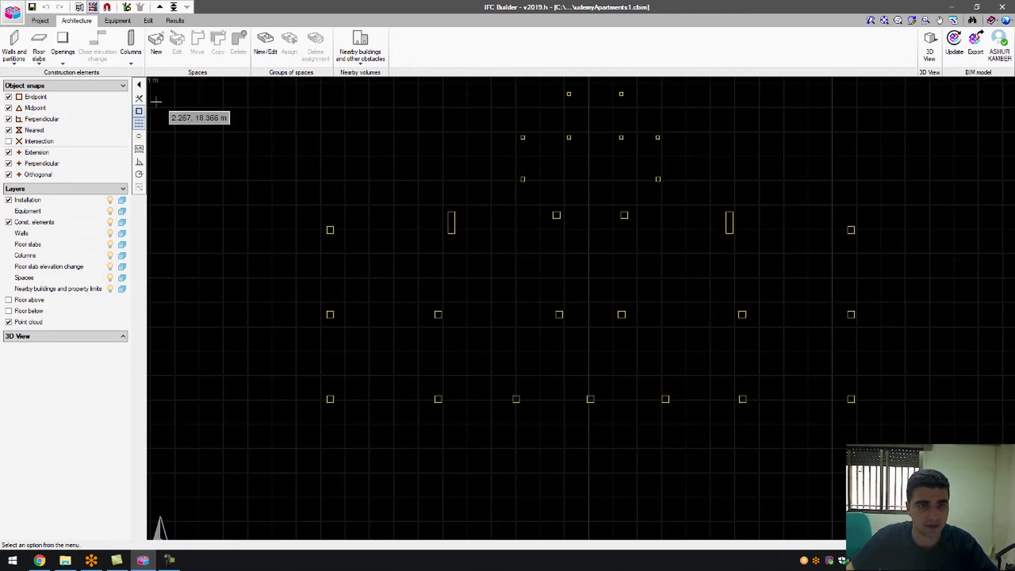
click(107, 7)
click(458, 242)
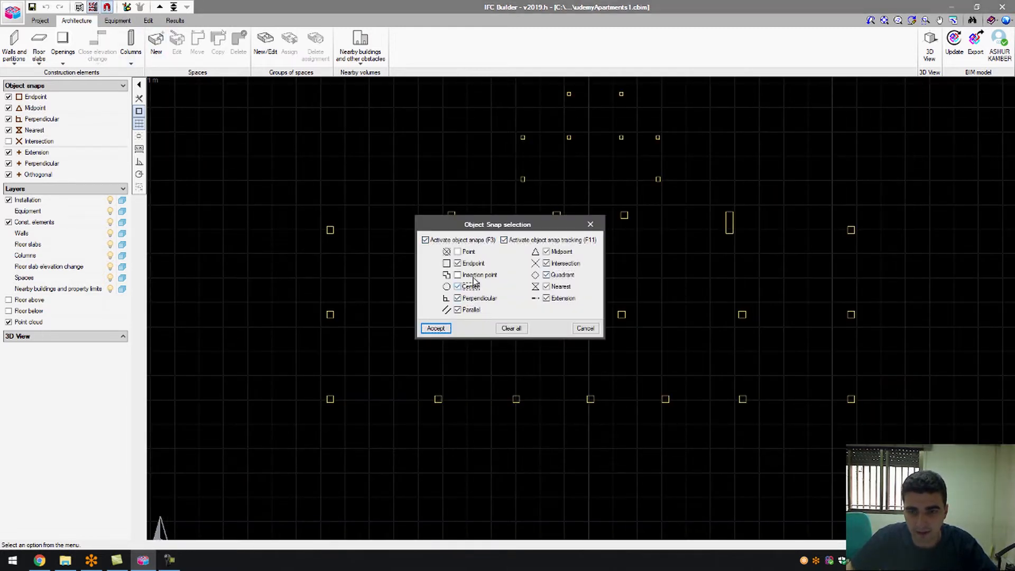
click(437, 328)
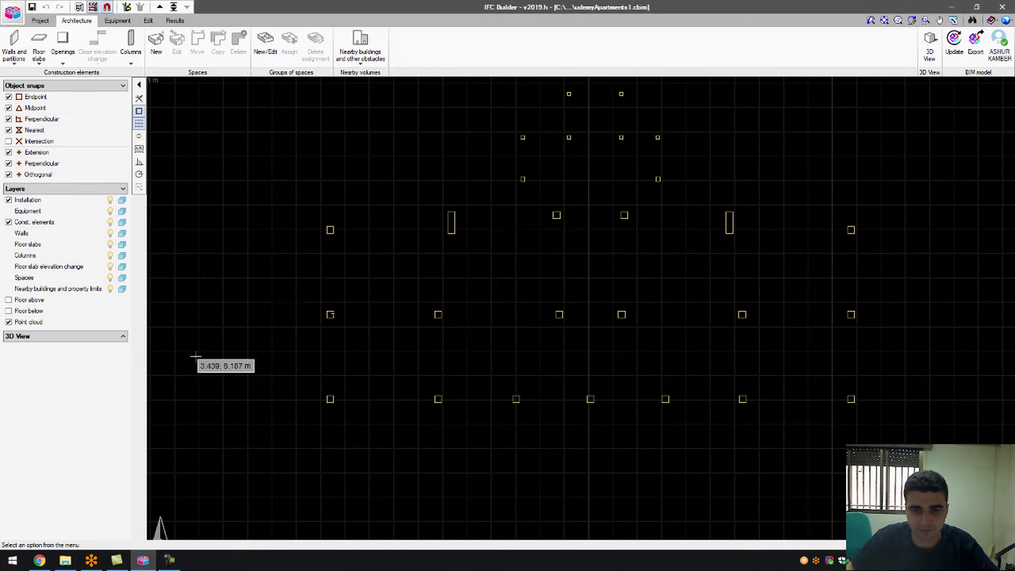
Create a rectangular column with X and Y widths of 0.28 m, and place it on the leftmost outline of the plan's lowest row.
scroll(328, 423, up, 10)
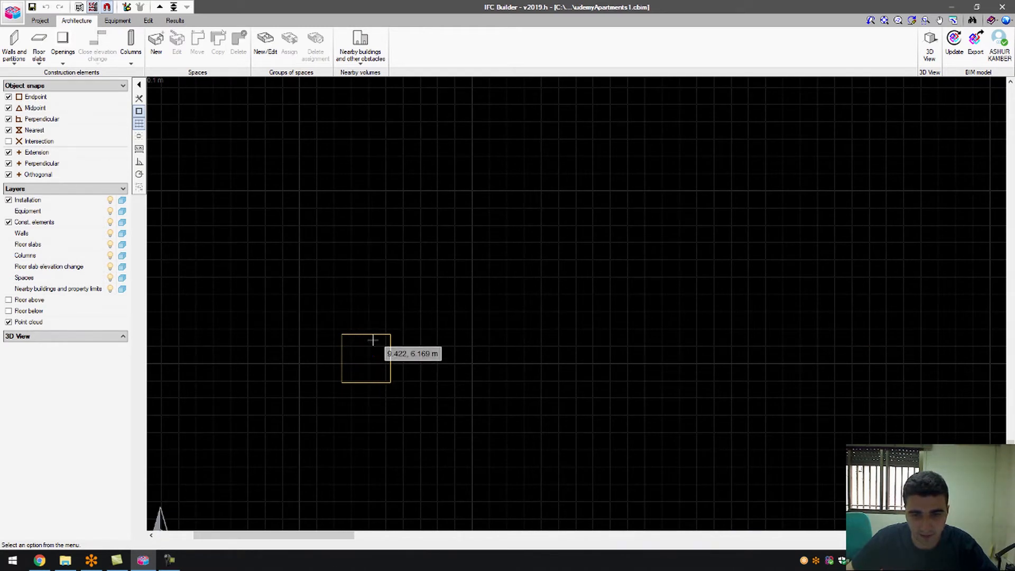
click(131, 47)
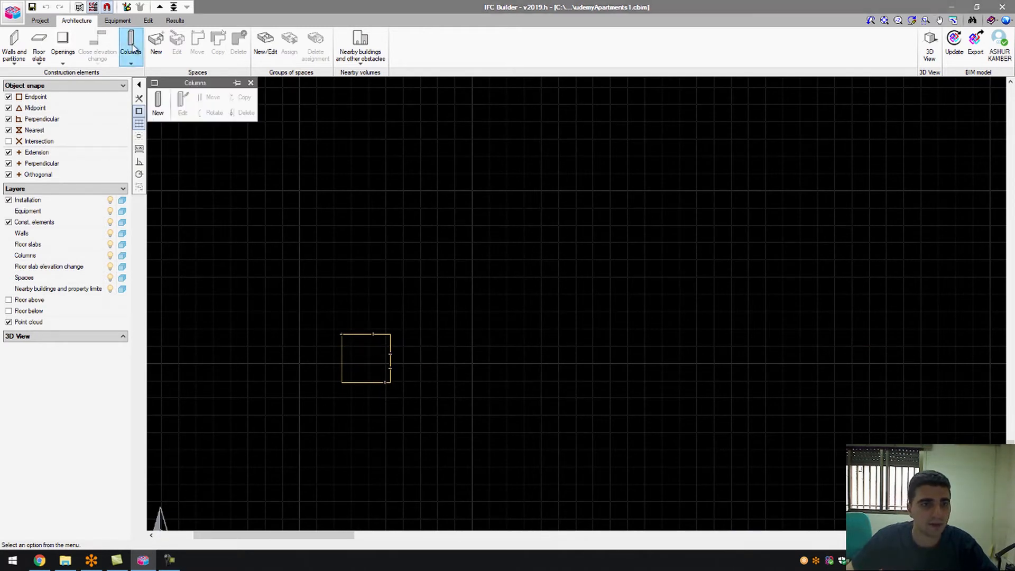
click(158, 106)
text(0.28)
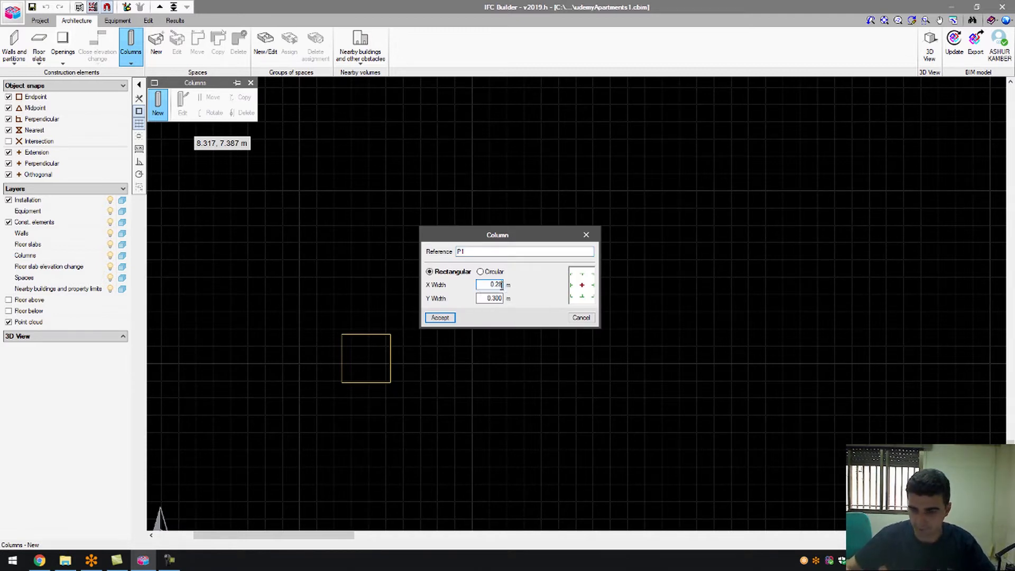
click(492, 297)
text(0.28)
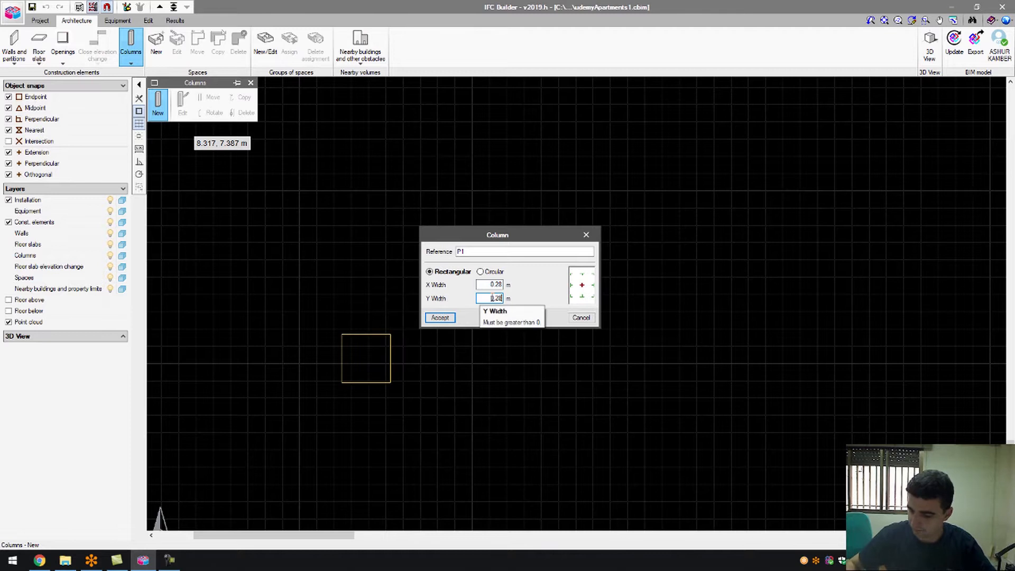
click(440, 317)
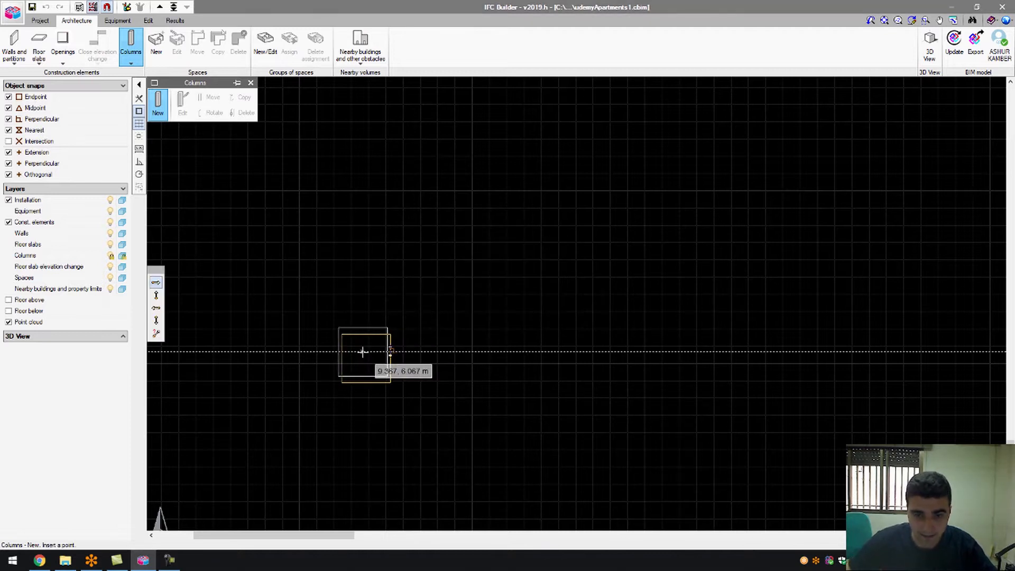
scroll(365, 363, up, 1)
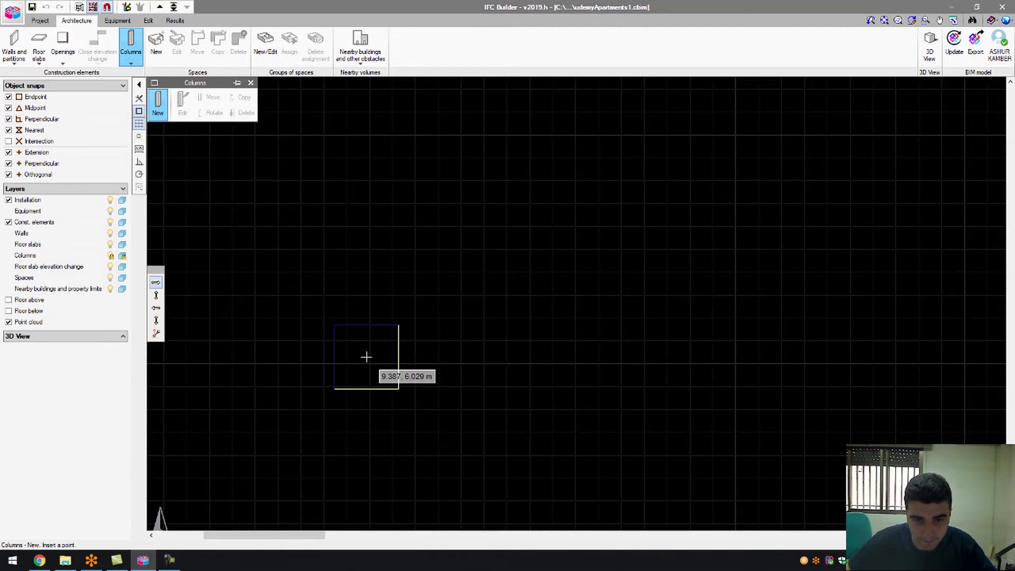
click(366, 356)
Place 0.28 m columns on the second to fifth outlines of the lowest row, working from left to right.
scroll(243, 363, down, 9)
scroll(528, 350, up, 8)
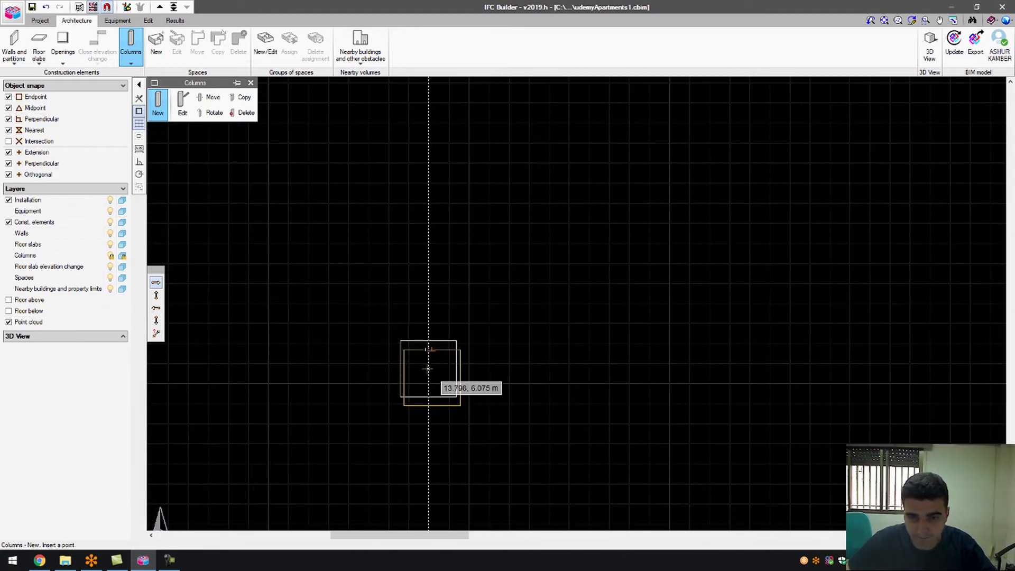
scroll(436, 376, up, 1)
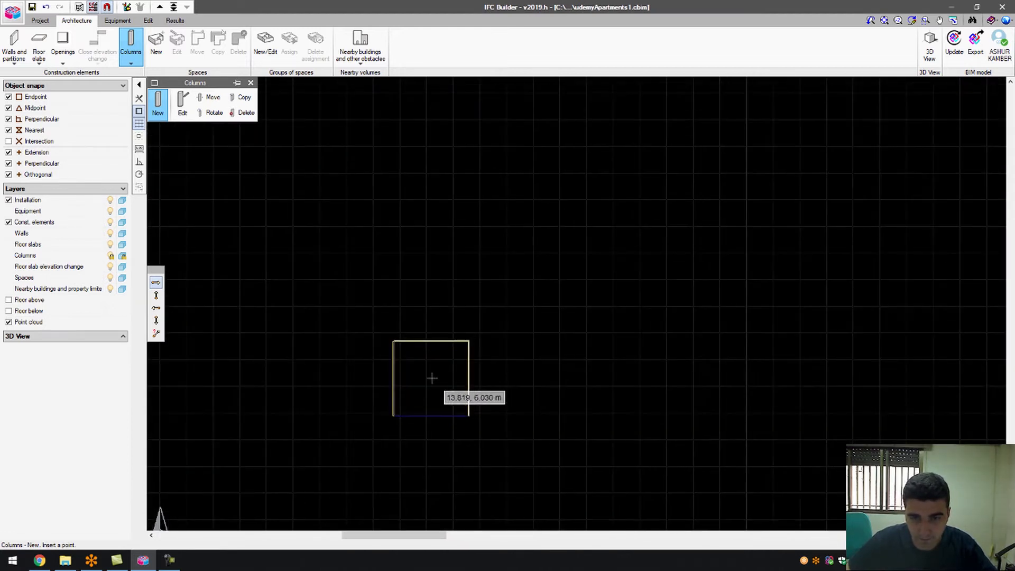
scroll(430, 379, down, 5)
scroll(499, 368, up, 6)
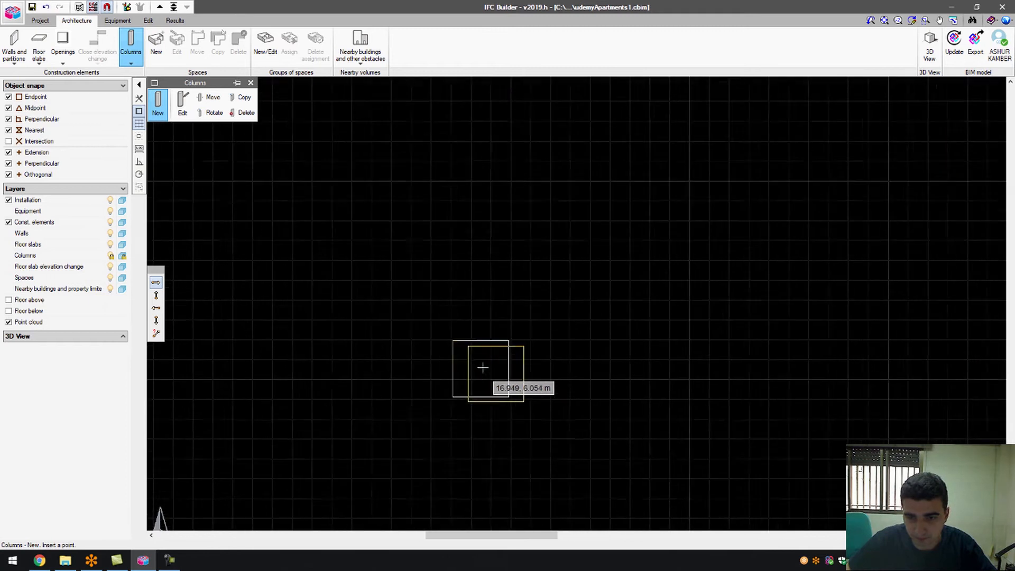
scroll(455, 365, down, 5)
scroll(550, 359, up, 6)
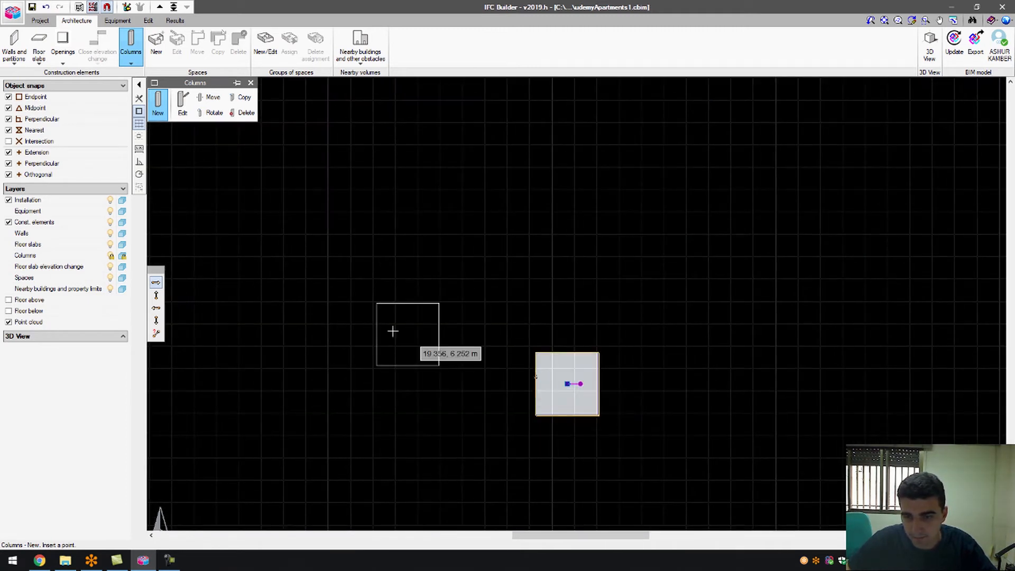
scroll(418, 341, down, 5)
scroll(634, 354, up, 6)
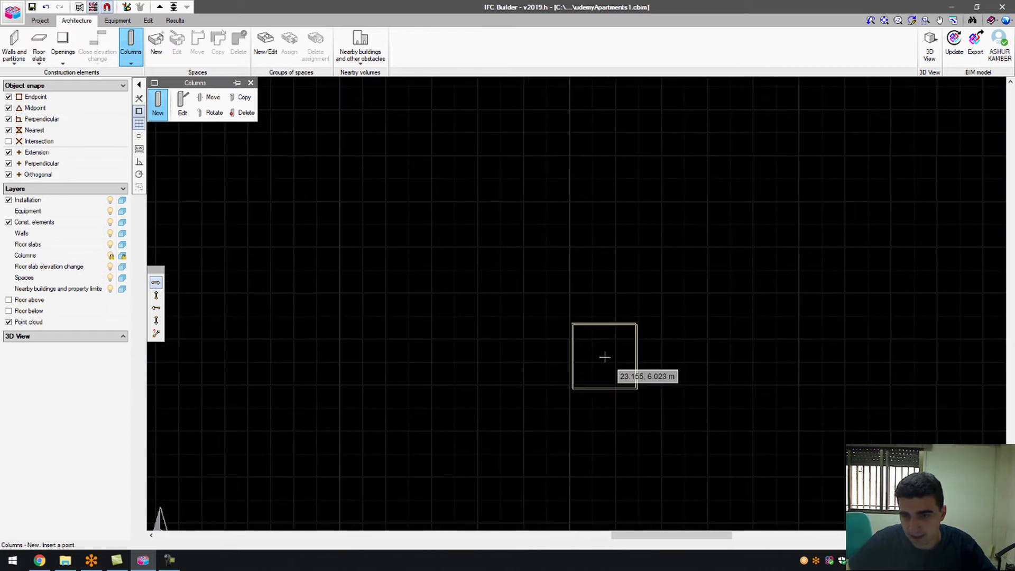
click(606, 360)
Place 0.28 m columns on the last two outlines at the right end of the lowest row.
scroll(404, 369, down, 5)
scroll(634, 364, up, 6)
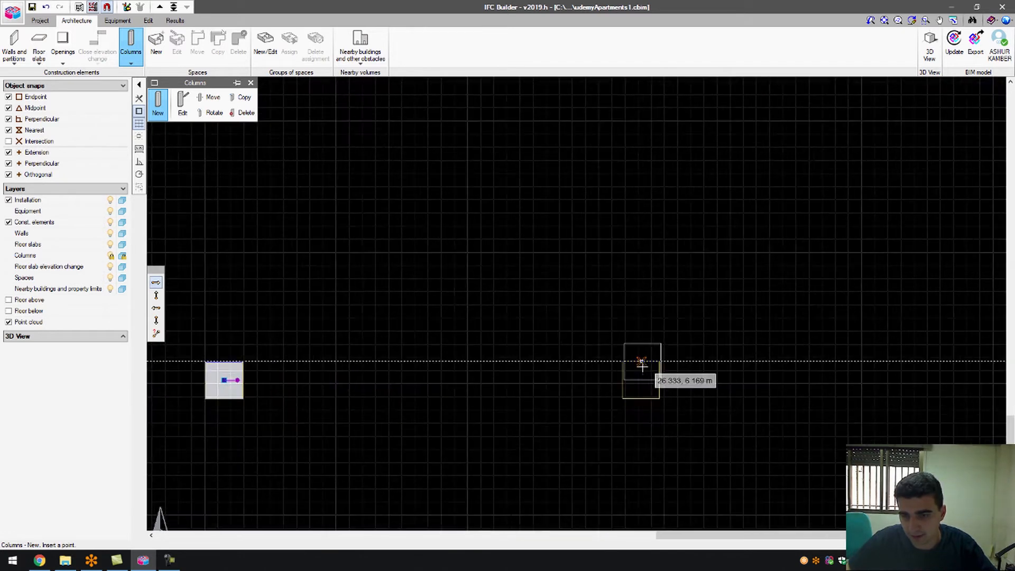
scroll(641, 377, up, 3)
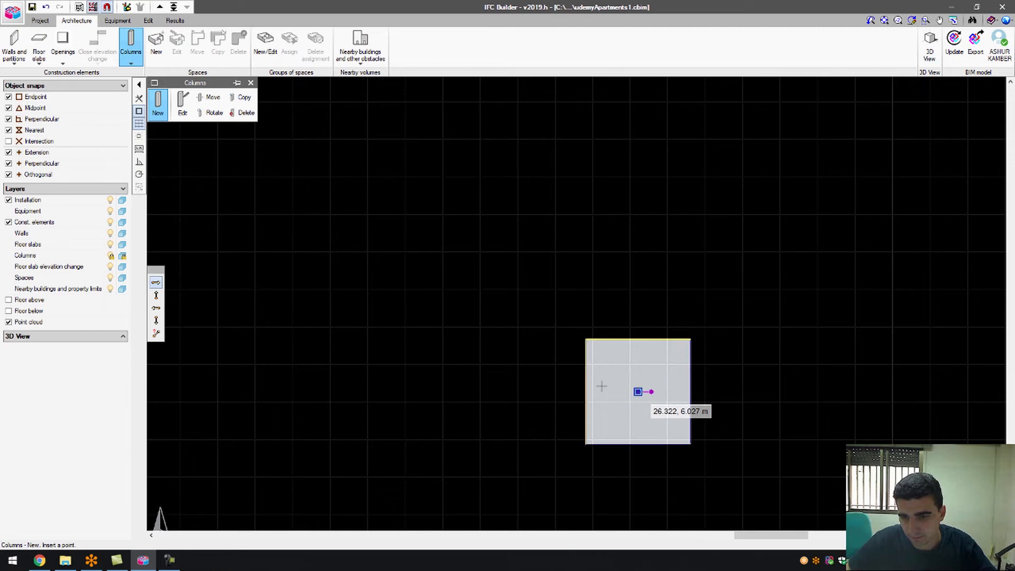
click(638, 392)
scroll(465, 378, down, 5)
scroll(635, 375, up, 6)
scroll(586, 366, up, 1)
click(581, 359)
Try to place a column on the right-end outline of the middle row, and delete the off-centre column.
scroll(569, 380, down, 8)
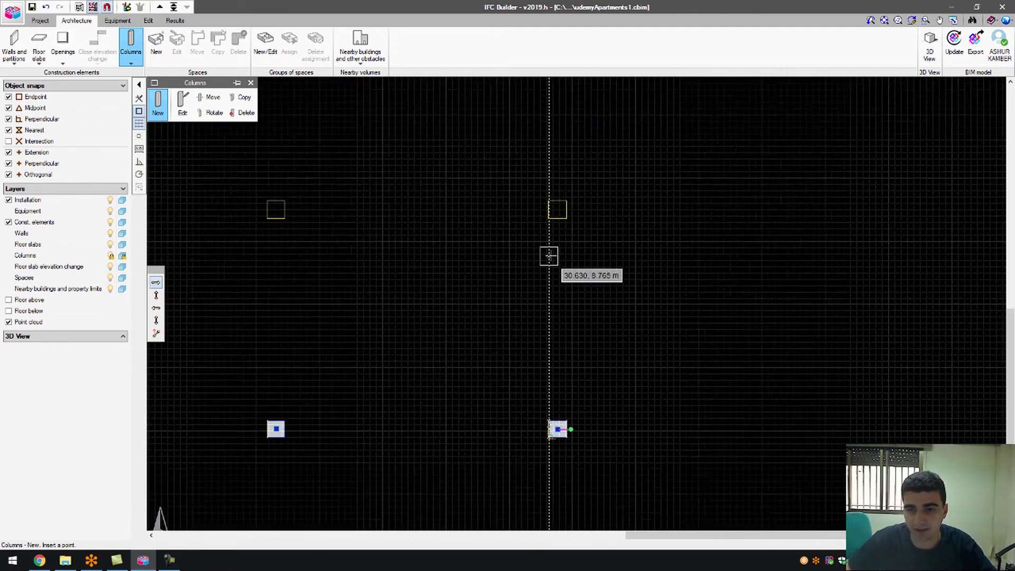
scroll(553, 217, up, 3)
scroll(557, 218, up, 4)
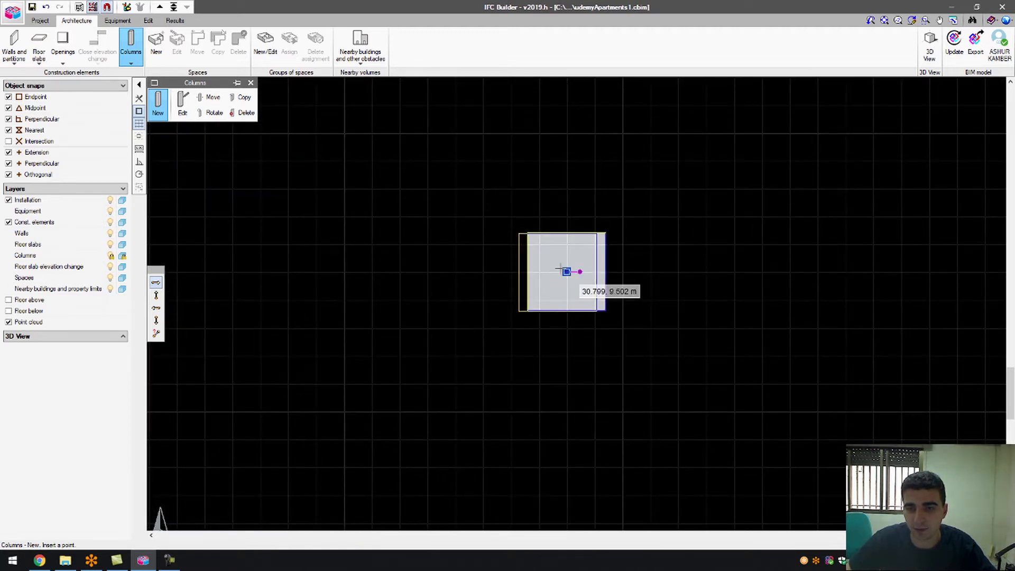
click(566, 227)
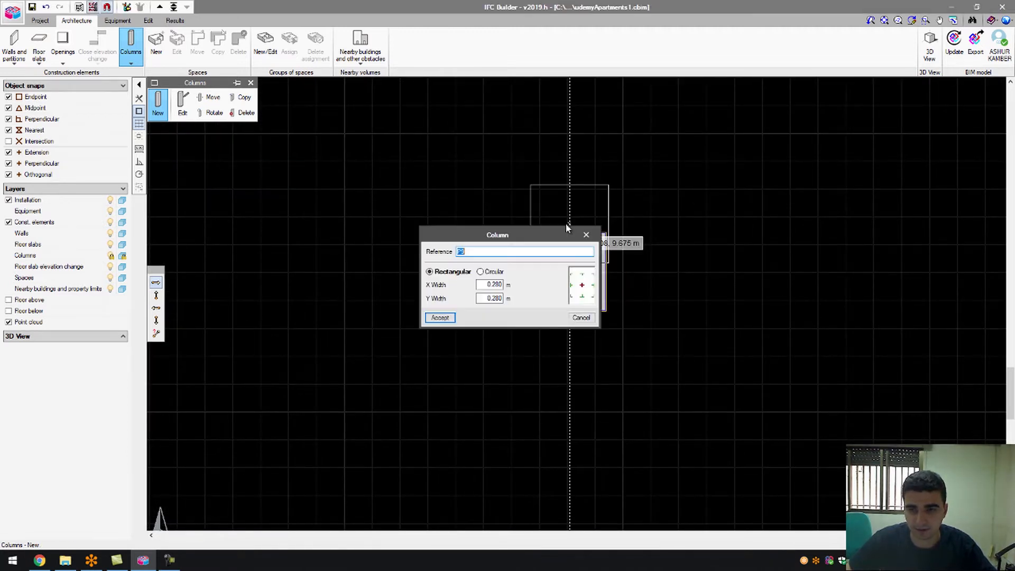
click(581, 317)
click(245, 112)
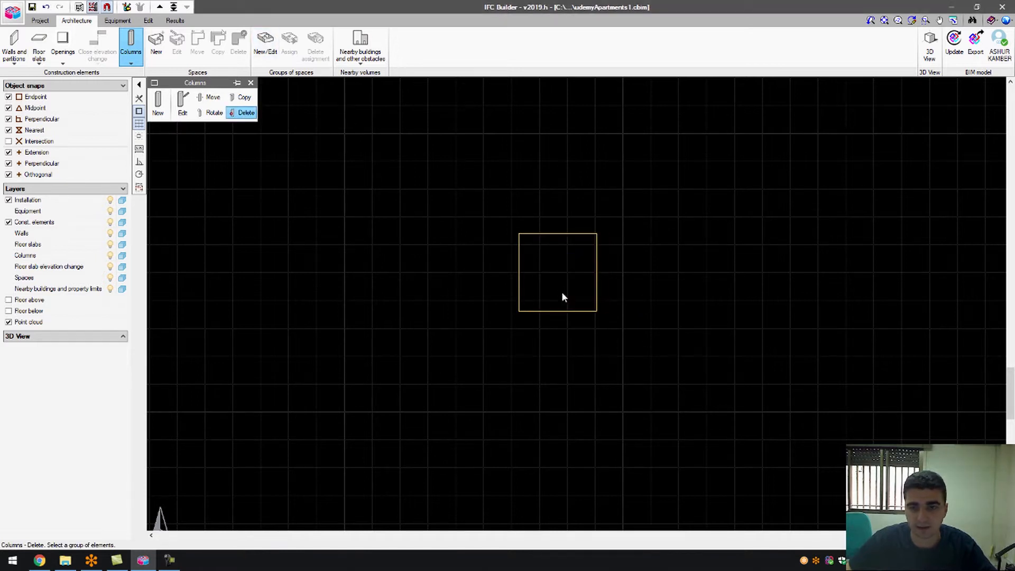
scroll(561, 291, down, 5)
Create a new 0.28 m square column and centre it on the right-end outline of the middle row.
click(157, 103)
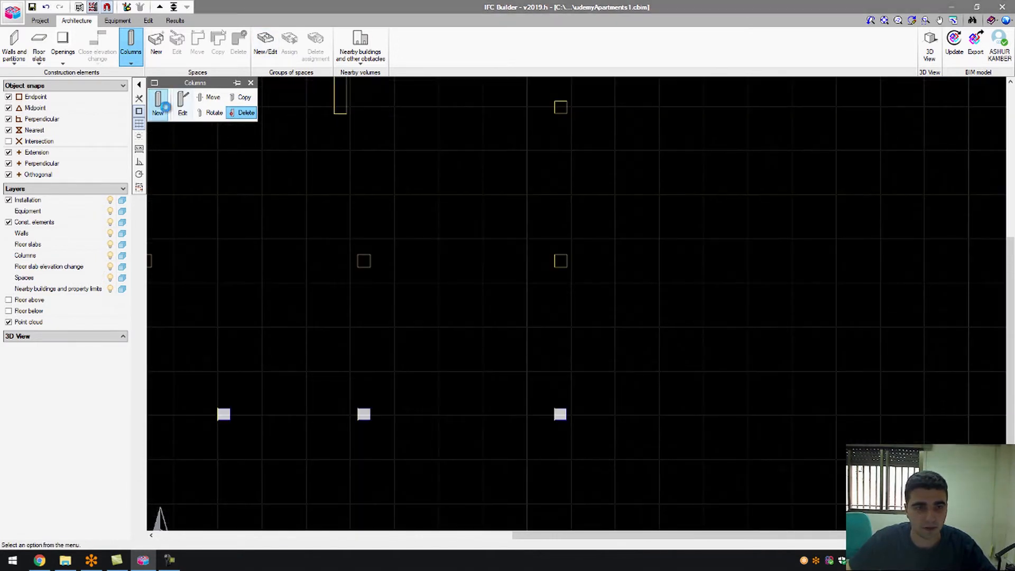
click(446, 318)
scroll(523, 254, up, 10)
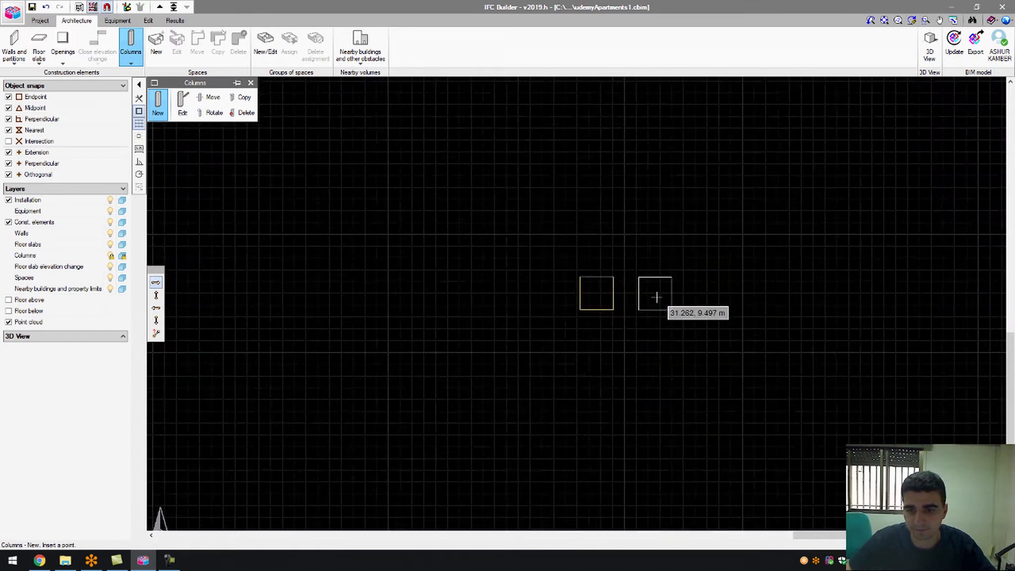
scroll(523, 243, up, 1)
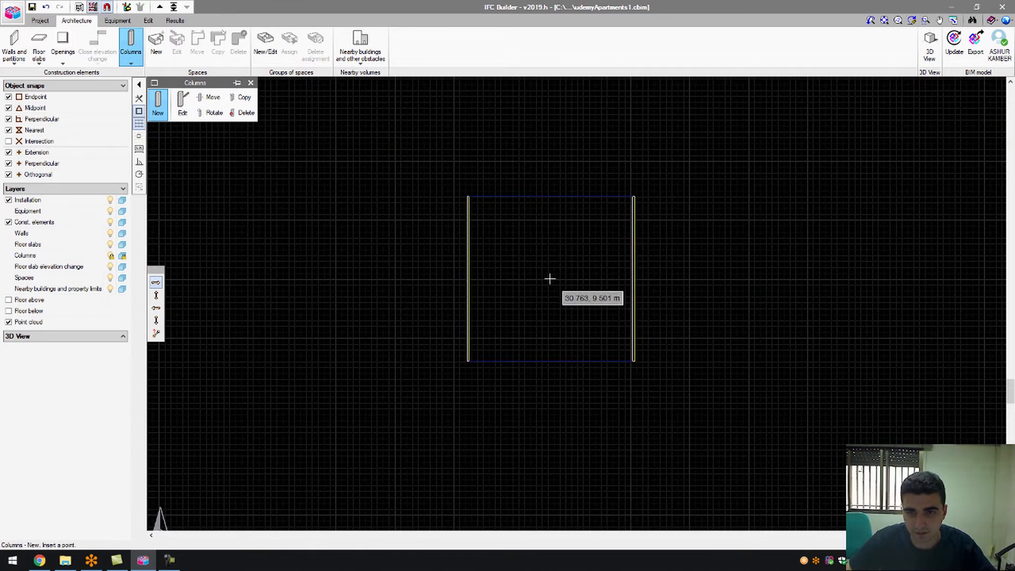
click(551, 277)
Place 0.28 m columns on the next two outlines of the middle row, working from right to left.
scroll(650, 272, down, 3)
scroll(661, 270, down, 3)
scroll(324, 258, up, 8)
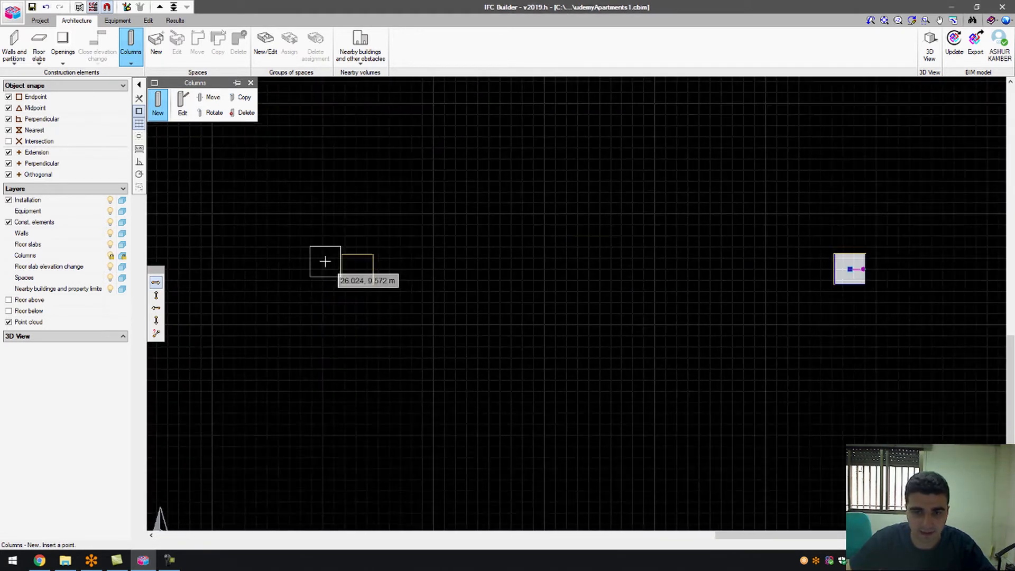
click(339, 278)
scroll(582, 279, down, 5)
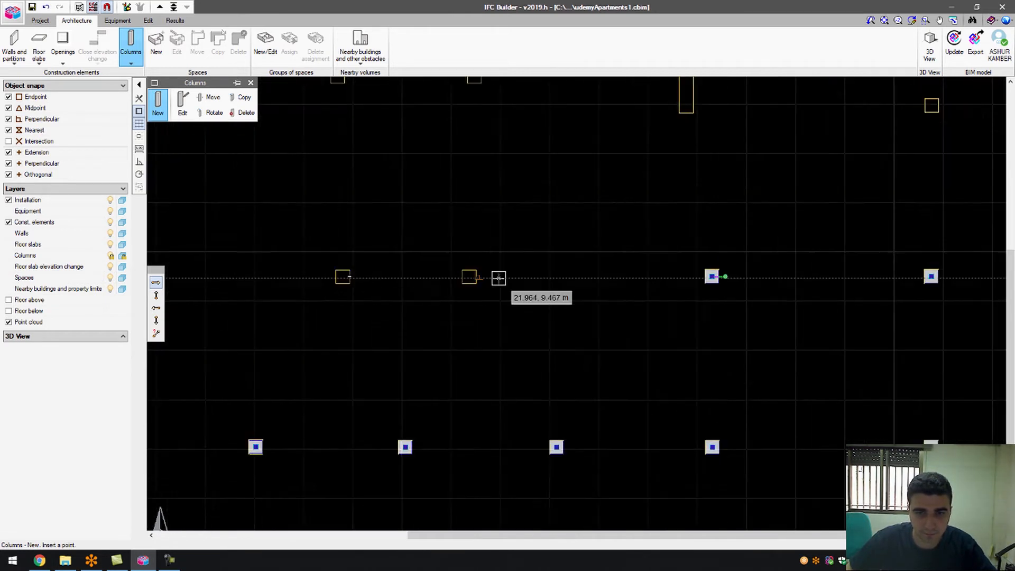
scroll(450, 275, up, 8)
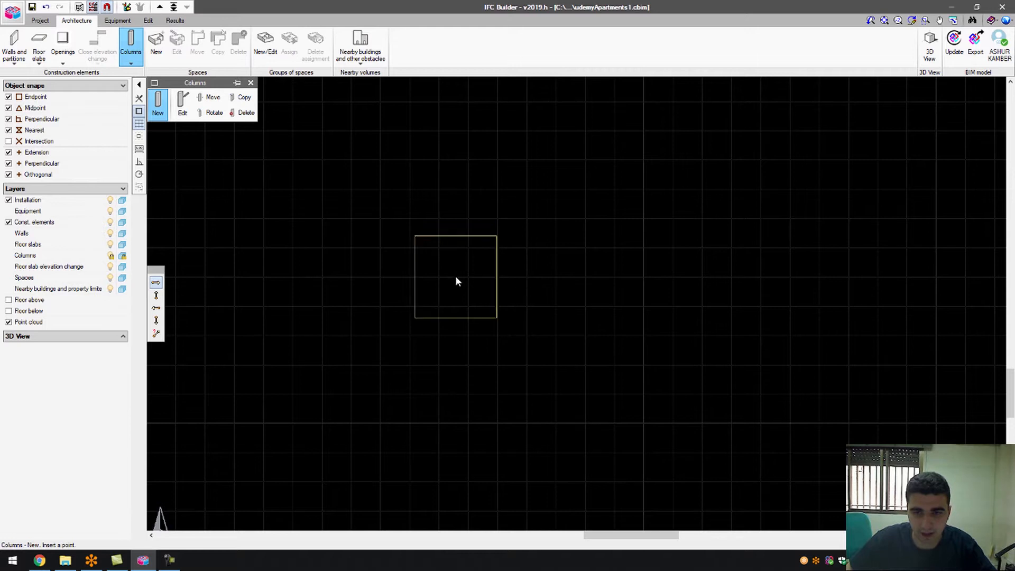
click(456, 277)
Place 0.28 m columns on the remaining middle-row outlines and on the four square outlines of the row above.
scroll(689, 279, down, 6)
scroll(410, 278, up, 4)
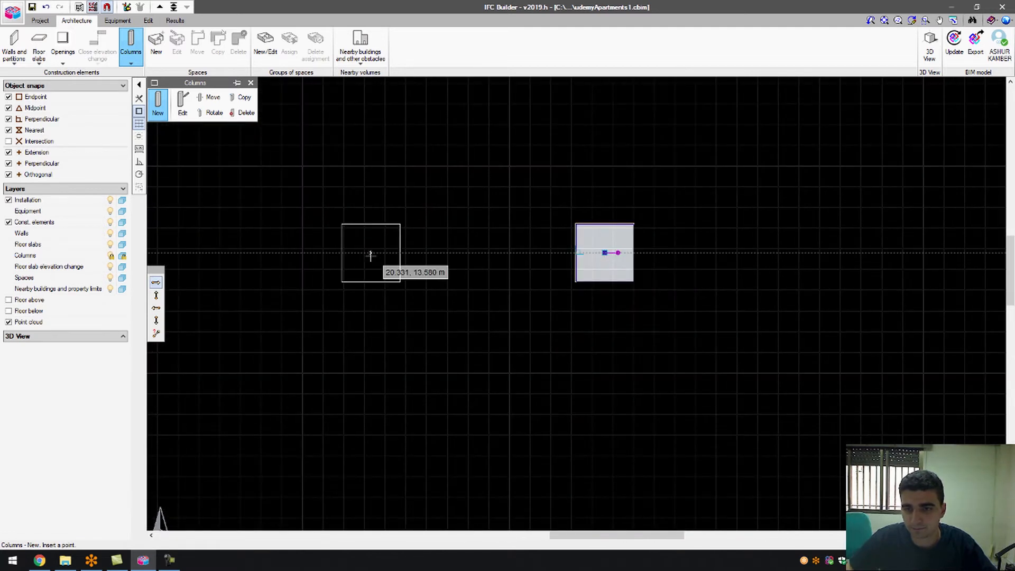
scroll(624, 264, up, 5)
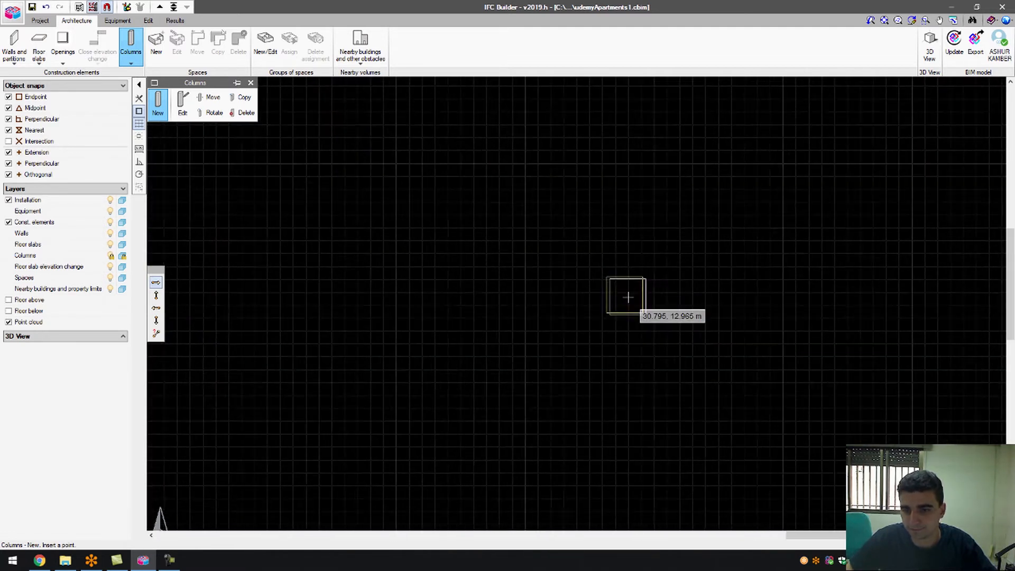
scroll(687, 285, down, 6)
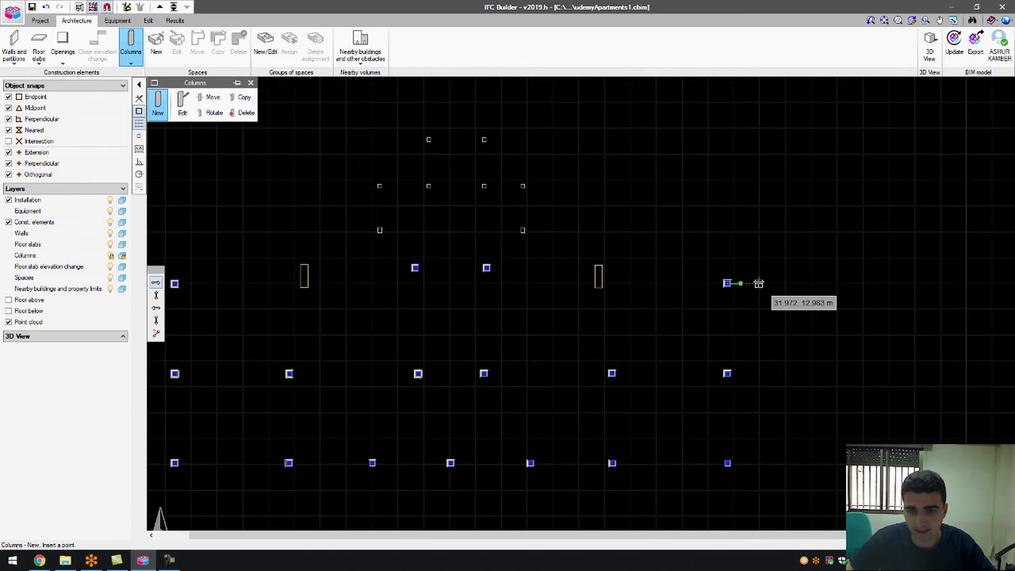
scroll(664, 287, up, 2)
scroll(647, 284, up, 2)
right_click(236, 153)
click(449, 317)
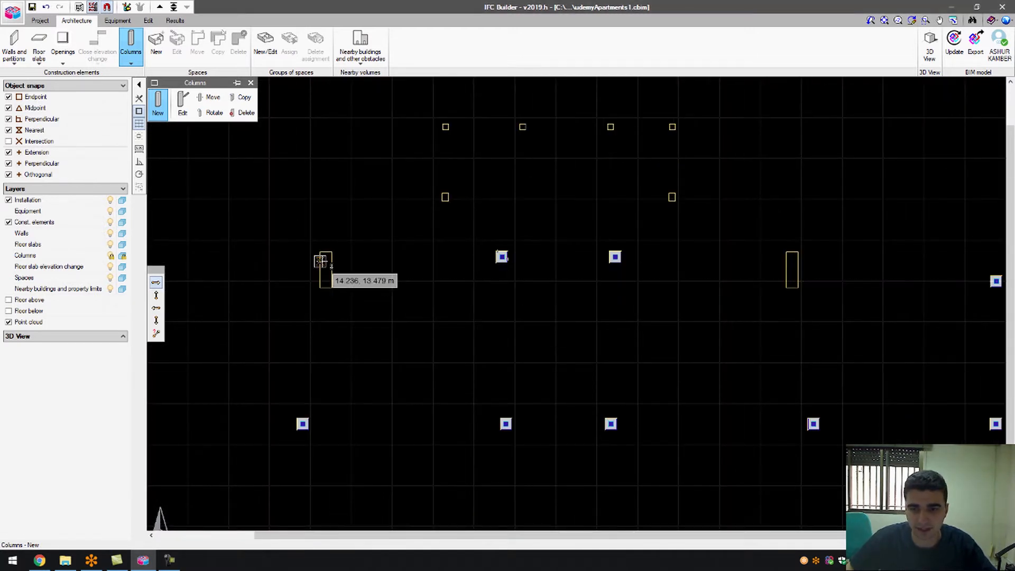
scroll(321, 261, up, 2)
right_click(216, 162)
click(581, 318)
Create a 0.28 m by 0.88 m rectangular column and centre it on the left tall rectangular outline.
scroll(295, 286, up, 6)
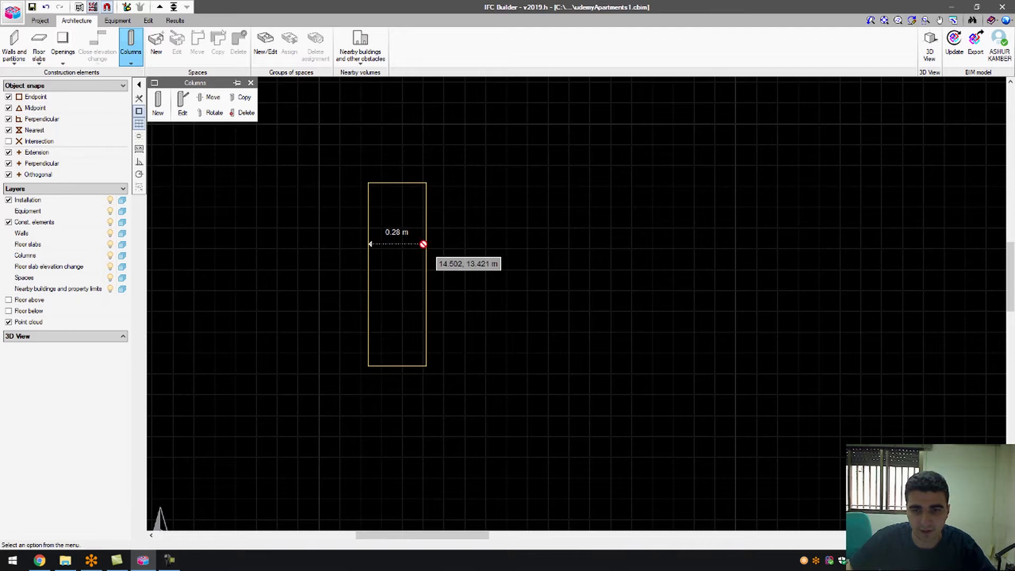
click(158, 103)
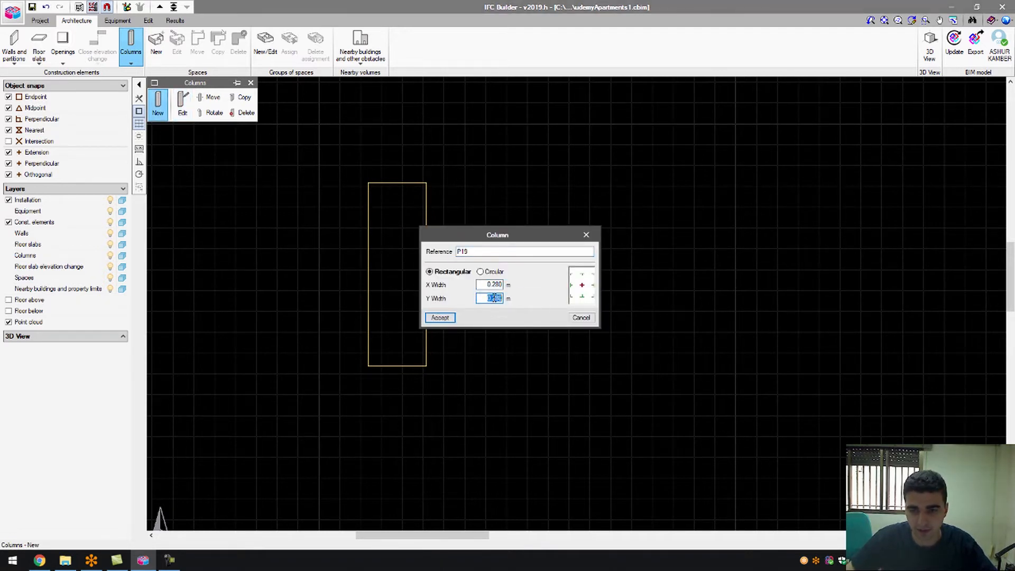
key(BackSpace)
text(0.88)
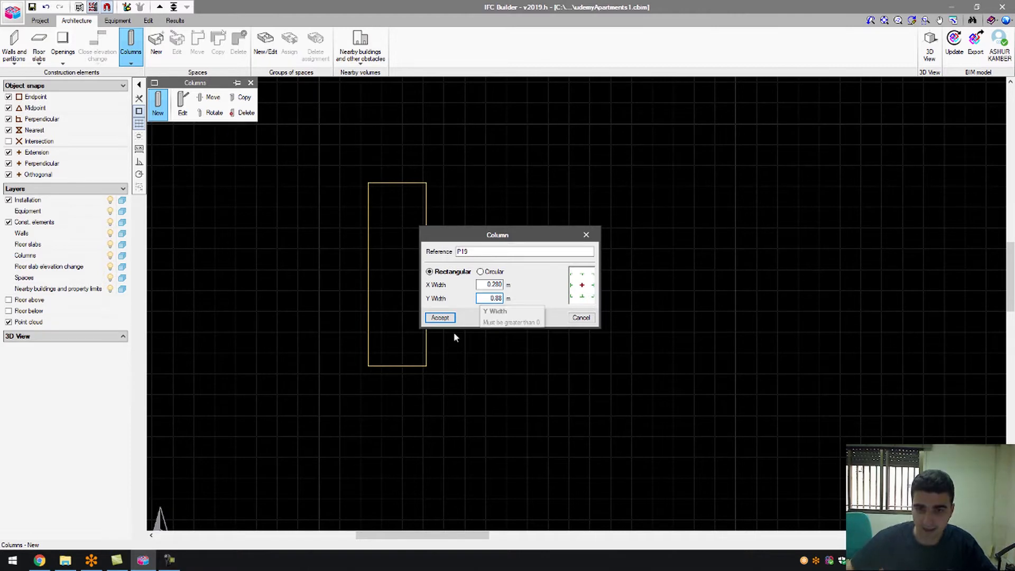
click(447, 317)
click(397, 273)
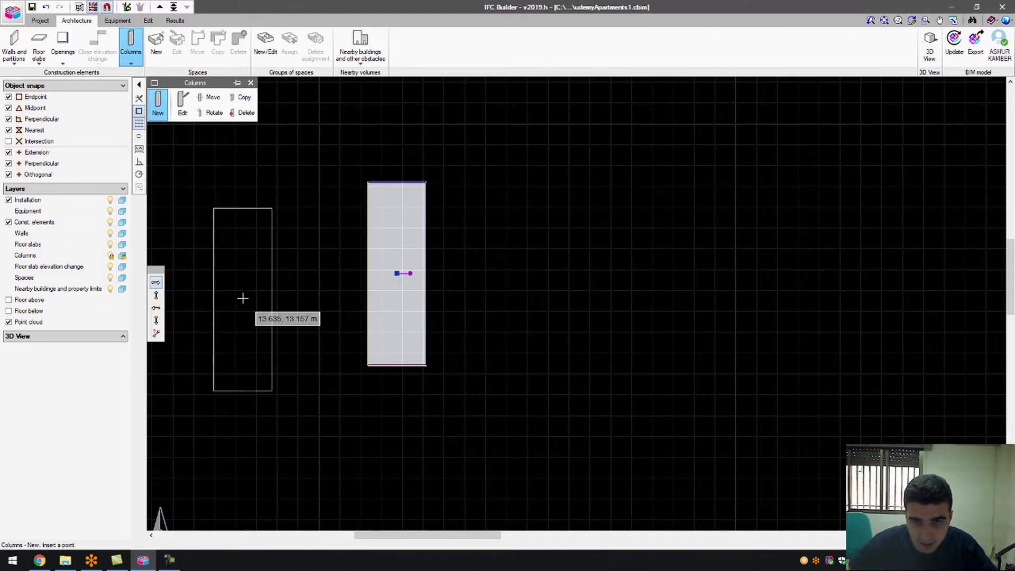
Place another 0.28 m by 0.88 m column on the right tall outline and end column placement.
scroll(288, 290, down, 5)
scroll(565, 281, up, 2)
scroll(565, 280, up, 3)
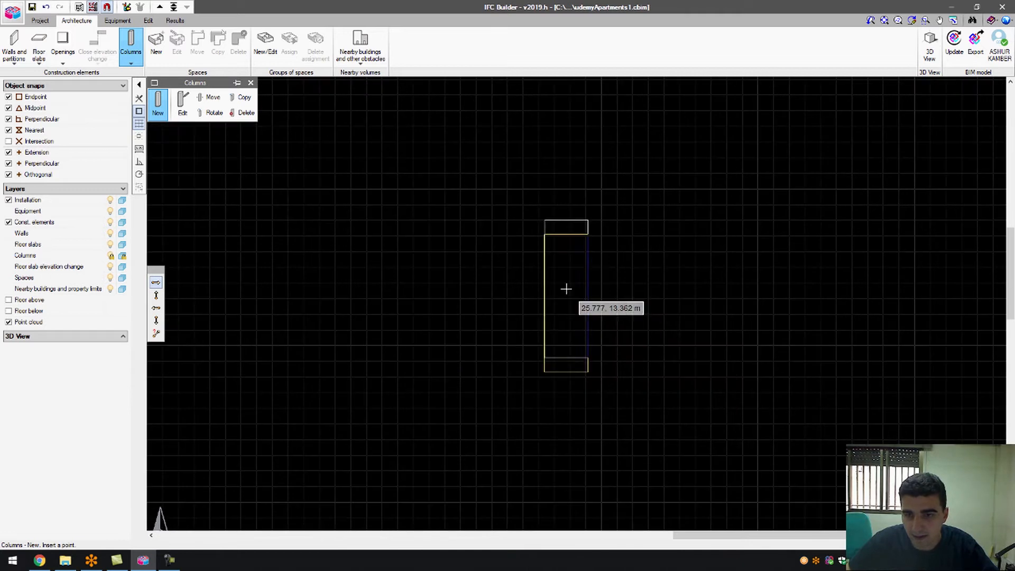
scroll(566, 304, down, 3)
right_click(396, 263)
click(454, 316)
right_click(428, 292)
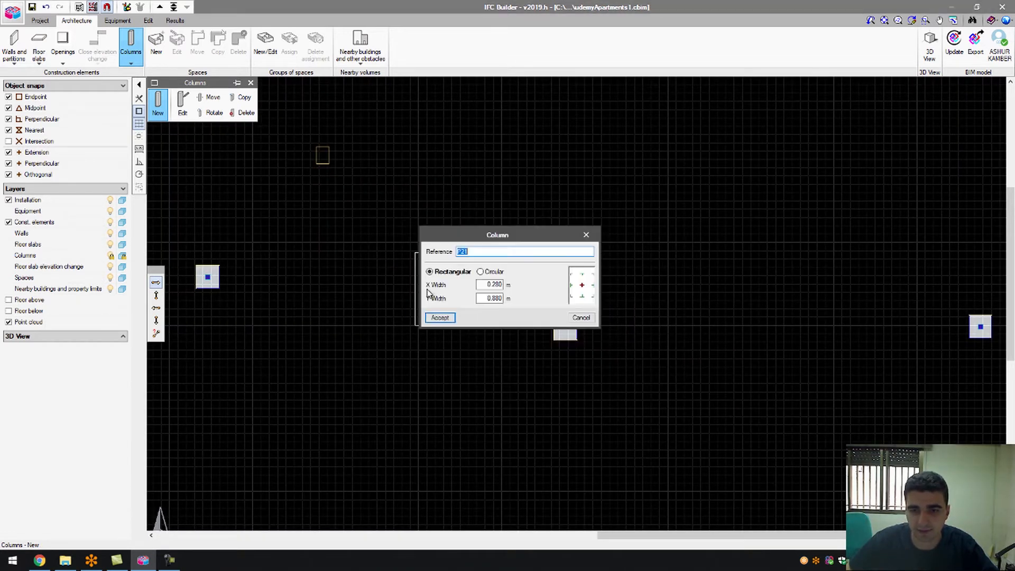
click(575, 317)
Create a 0.15 m by 0.20 m column and centre it on the small left outline above the row with the tall columns.
scroll(563, 265, down, 8)
scroll(365, 200, up, 6)
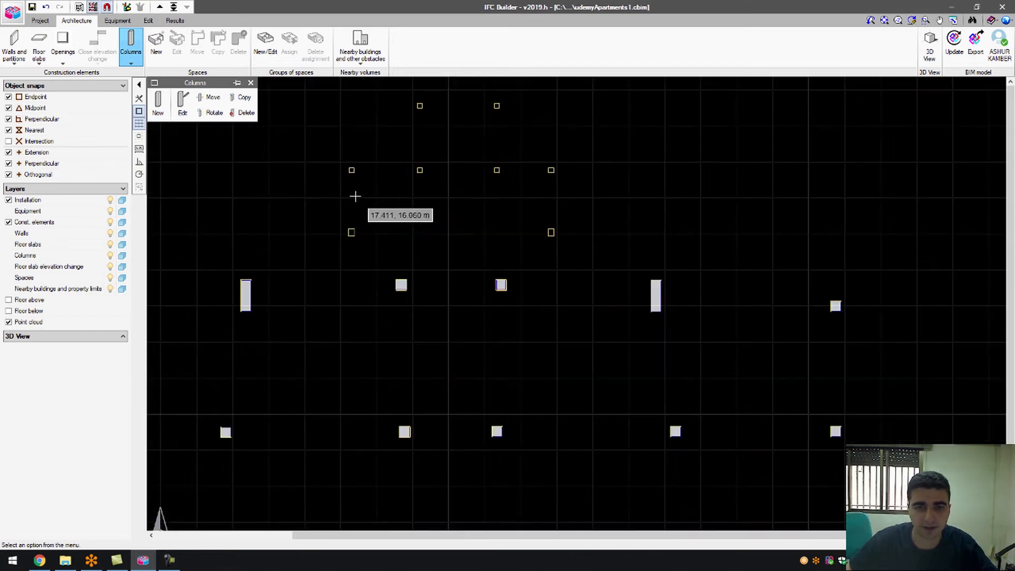
scroll(306, 296, up, 8)
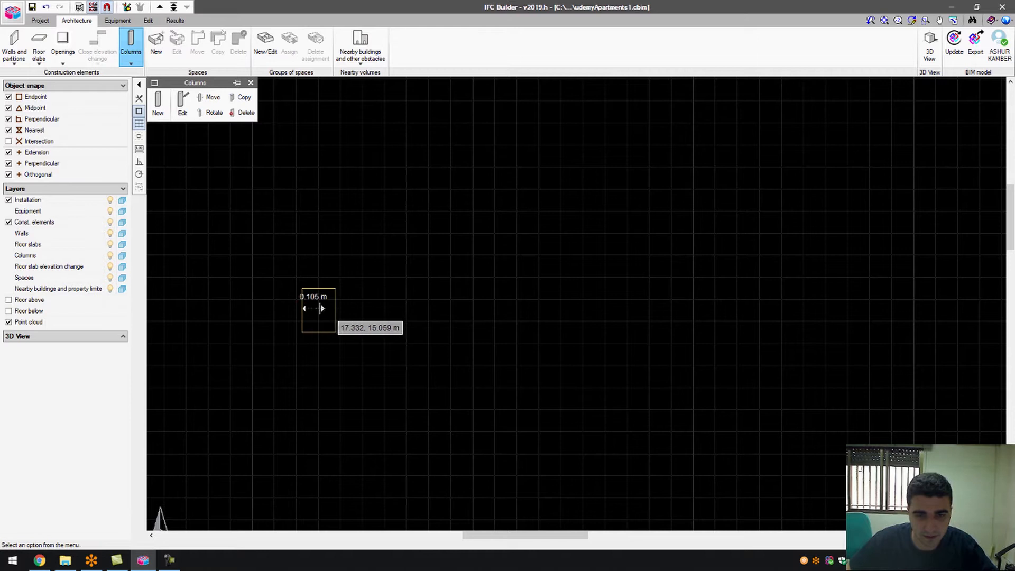
click(157, 103)
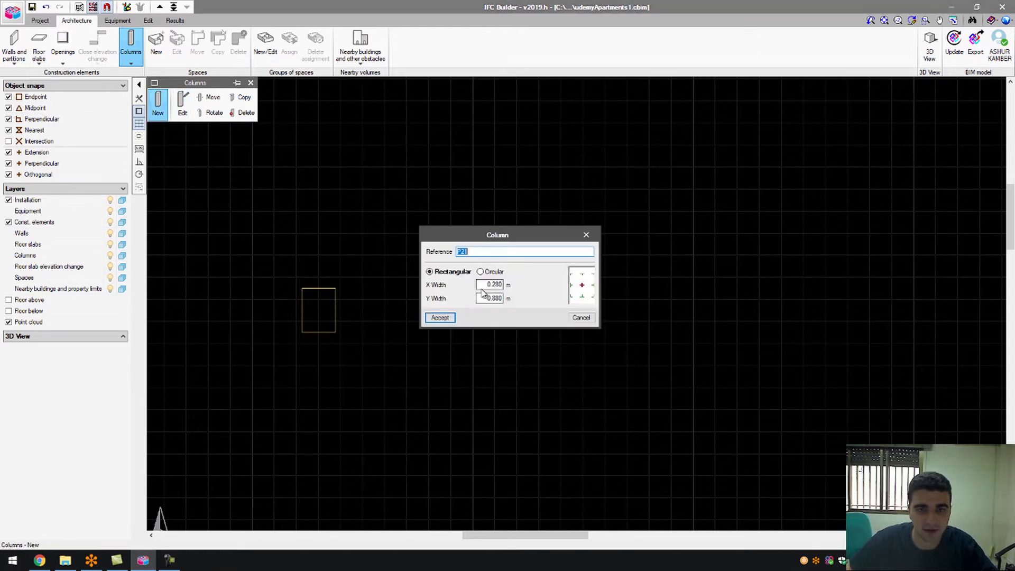
double_click(495, 284)
text(0.15)
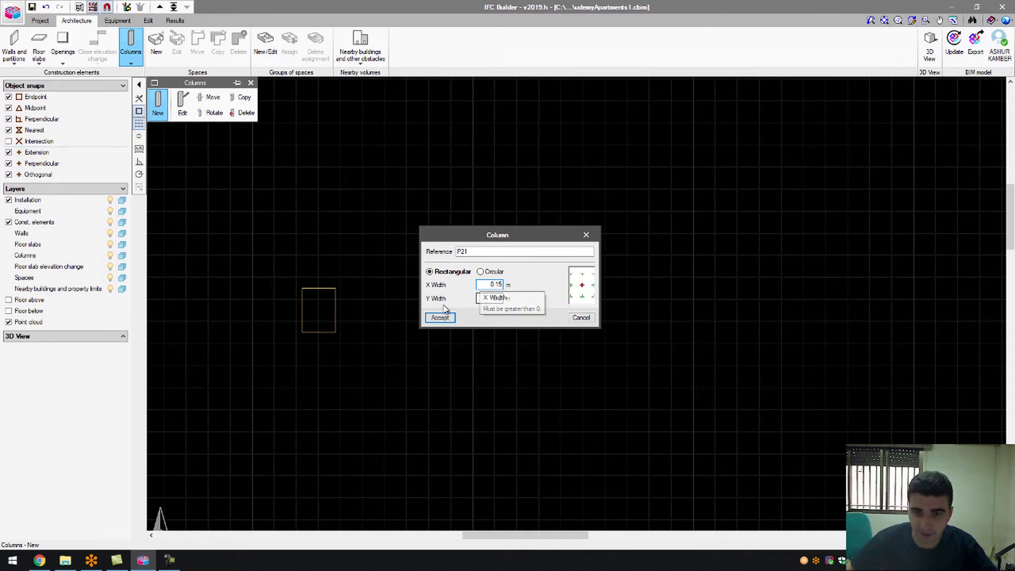
click(440, 317)
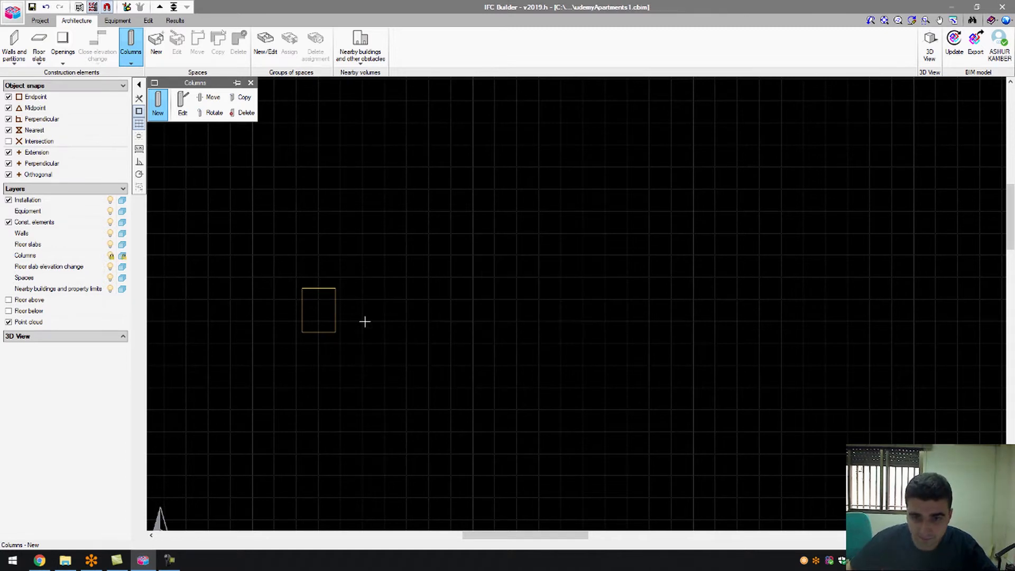
click(318, 310)
Place a matching 0.15 m by 0.20 m column on the small right outline of the same row and end placement.
scroll(247, 314, down, 5)
scroll(592, 302, up, 5)
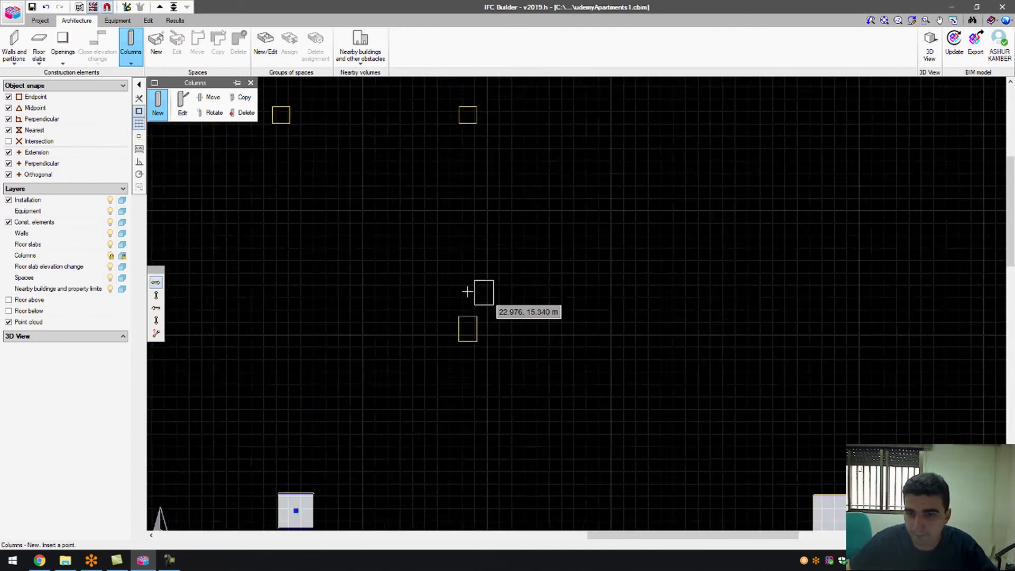
scroll(466, 370, up, 4)
click(475, 340)
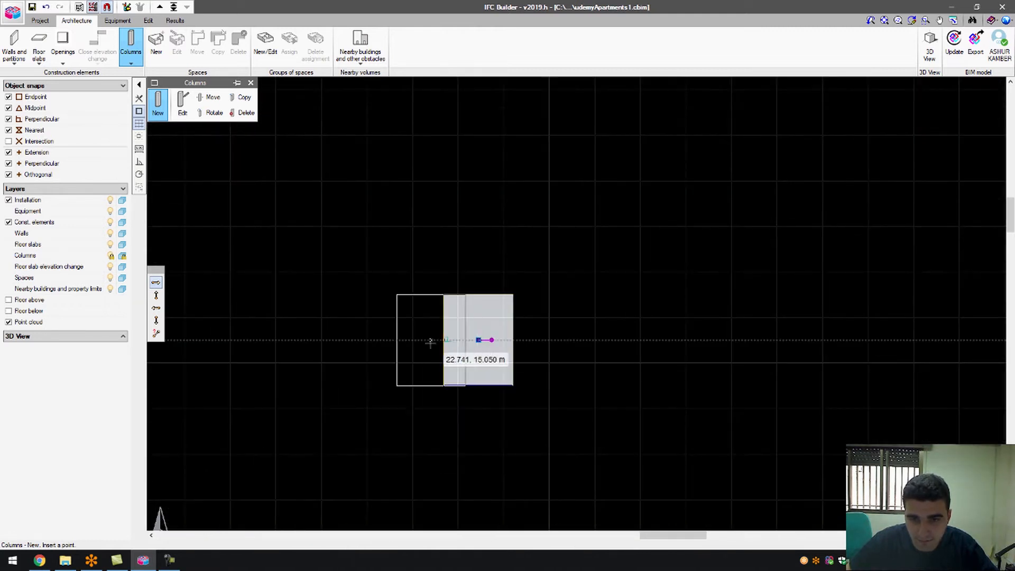
scroll(479, 341, down, 7)
scroll(546, 345, down, 5)
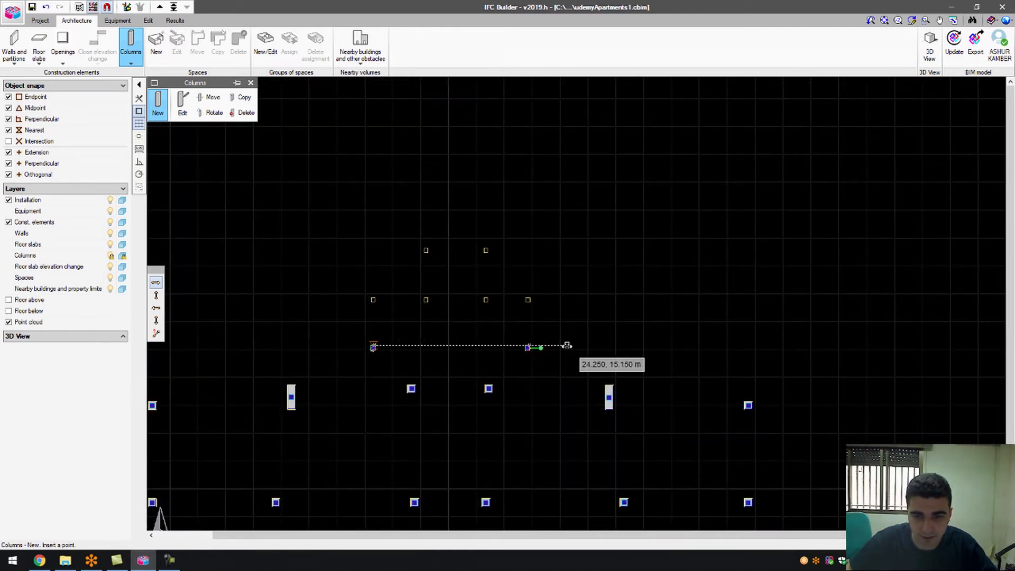
scroll(378, 287, down, 1)
scroll(378, 287, up, 6)
click(455, 283)
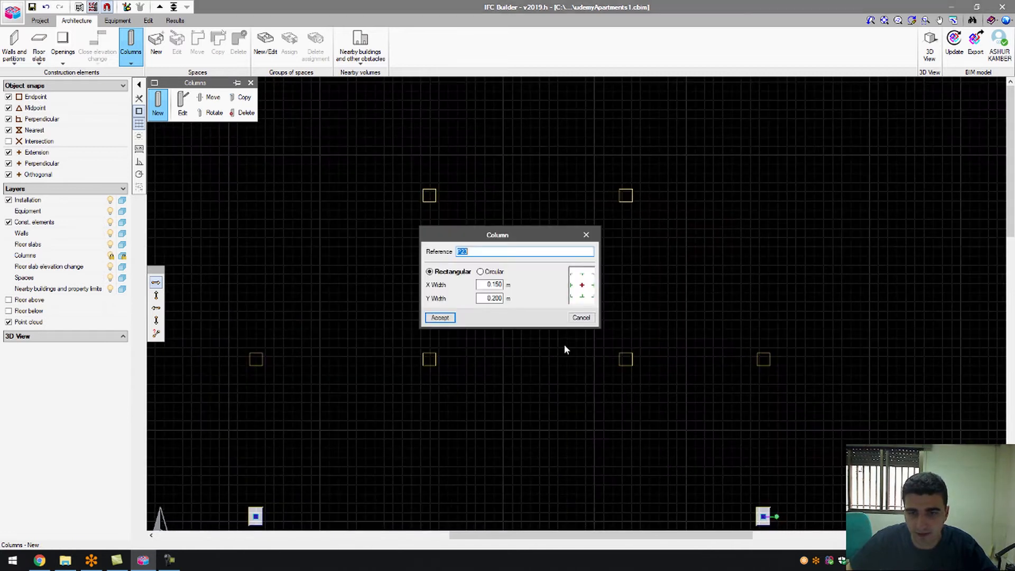
click(581, 317)
Create a 0.14 m square column and place it on the two inner outlines of the row of four small squares.
scroll(408, 378, up, 3)
scroll(423, 362, up, 3)
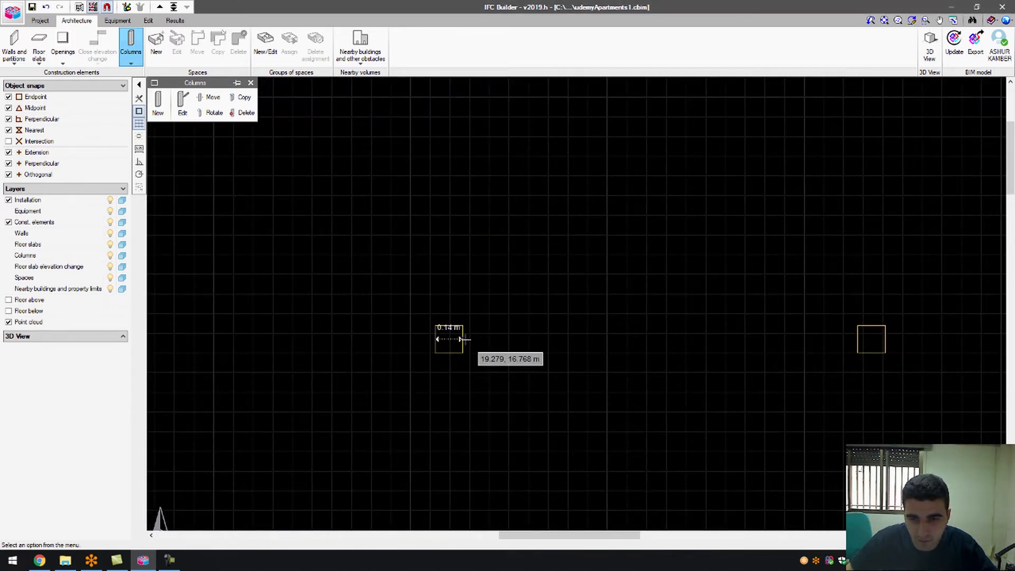
click(154, 103)
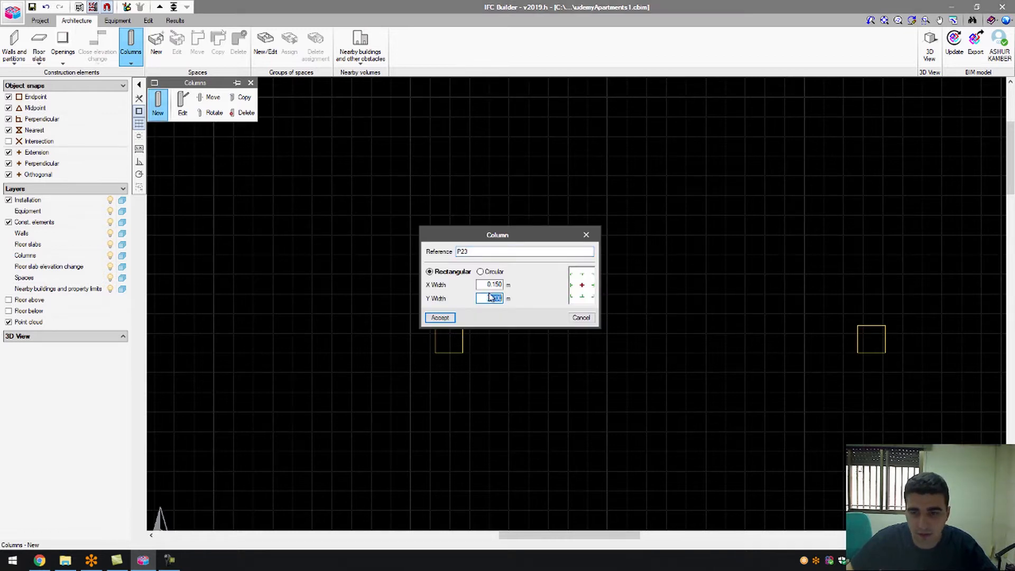
click(502, 272)
click(450, 272)
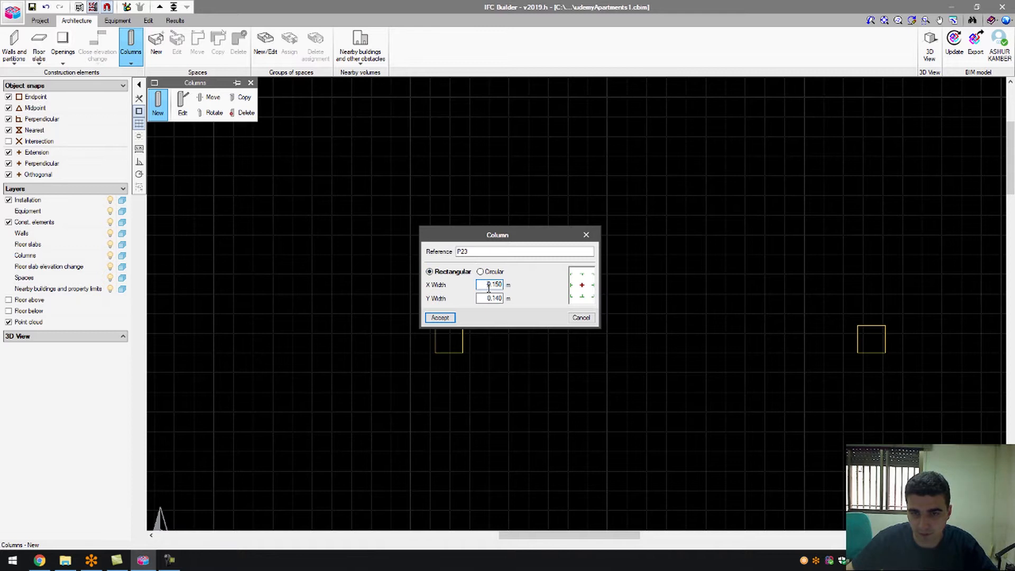
click(488, 287)
text(0.14)
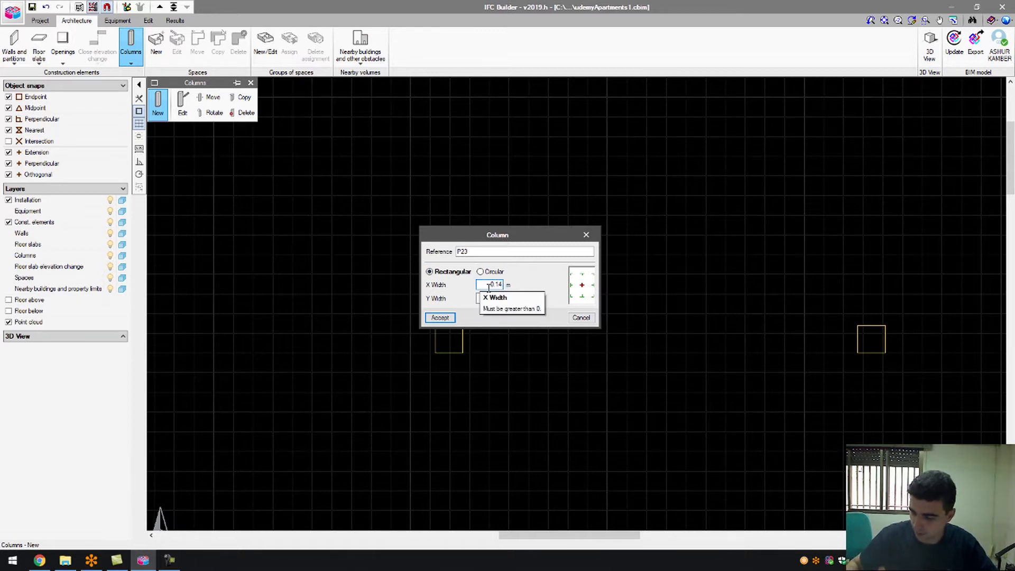
click(441, 318)
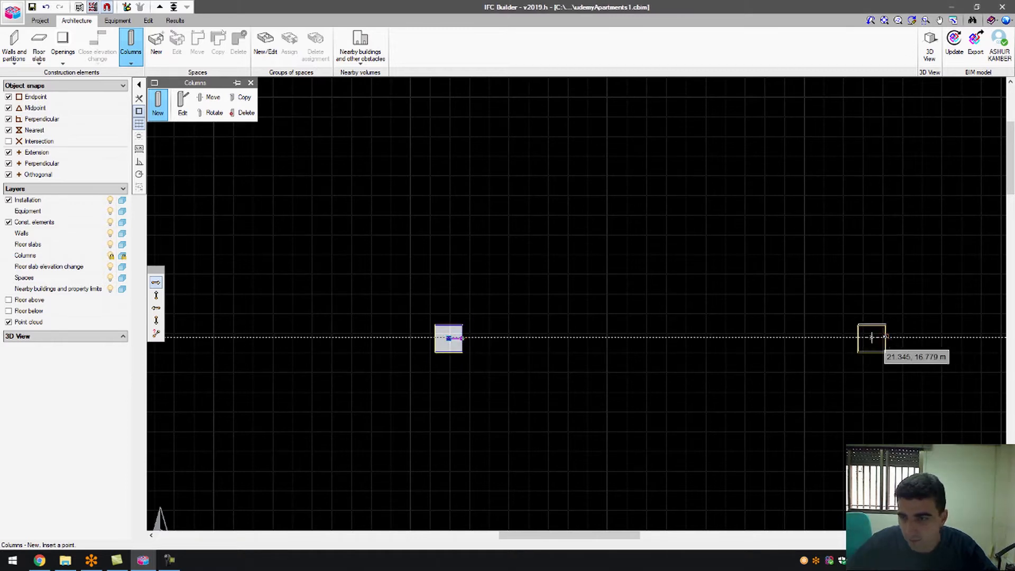
click(870, 341)
Place 0.14 m square columns on the left and right end outlines of the row of four small squares.
scroll(788, 328, down, 8)
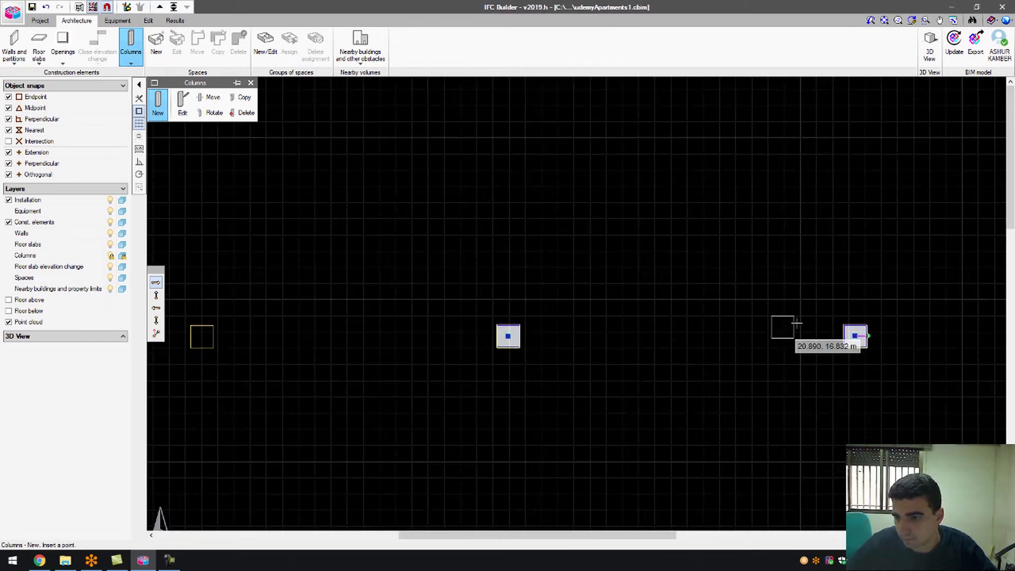
scroll(579, 331, up, 9)
scroll(471, 324, down, 5)
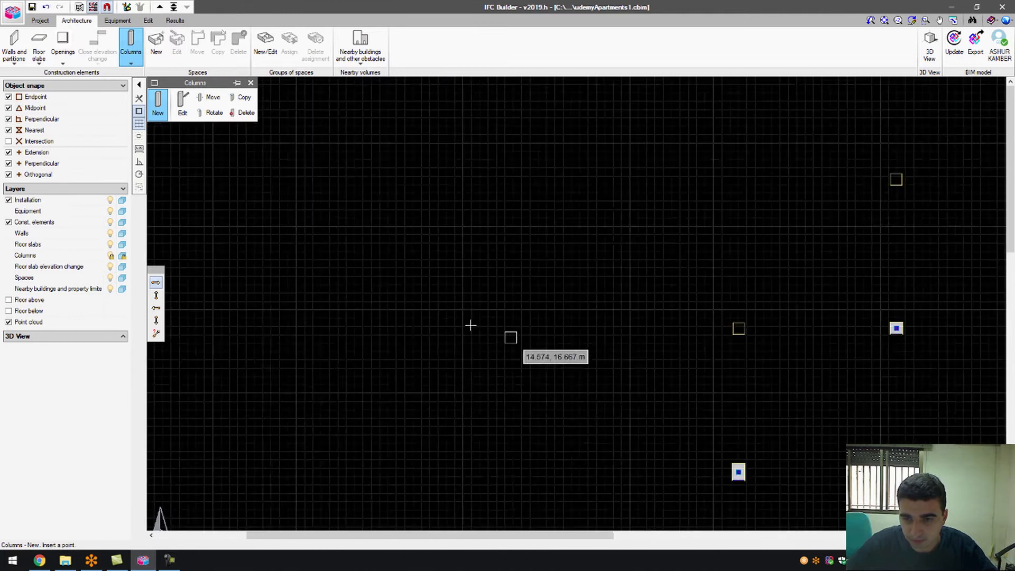
scroll(551, 336, up, 6)
scroll(557, 347, up, 4)
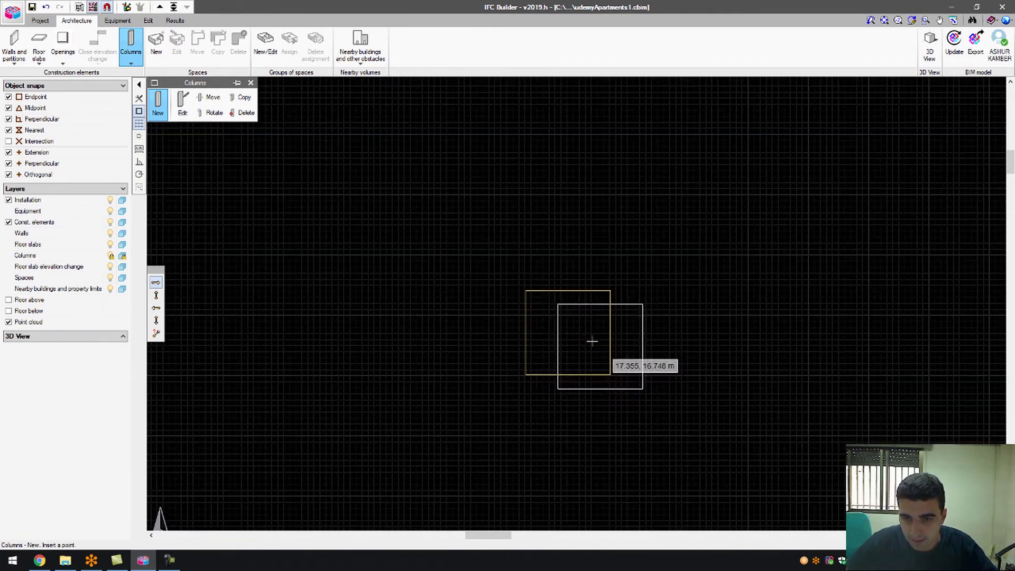
click(567, 332)
scroll(333, 332, down, 5)
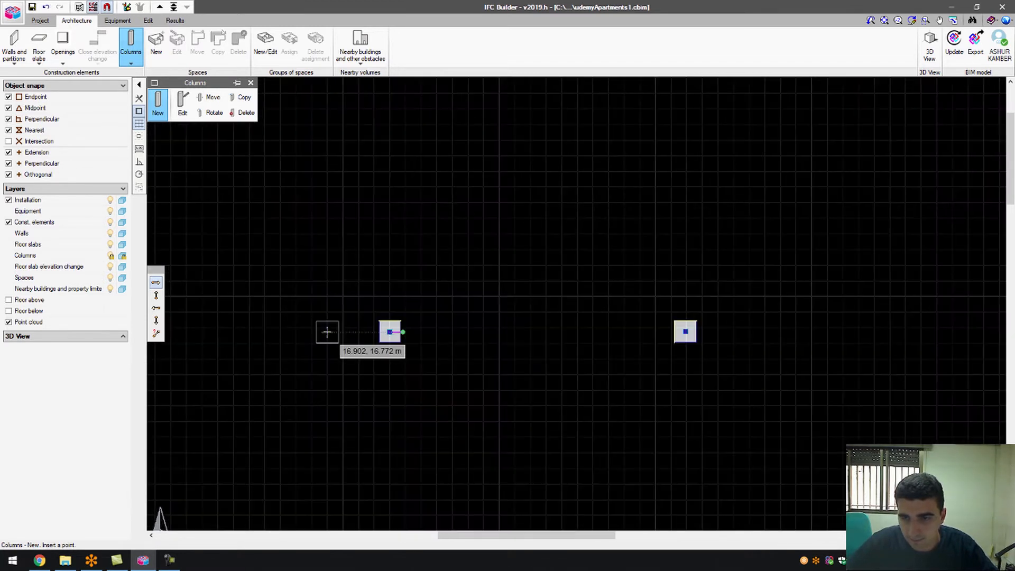
scroll(782, 336, up, 3)
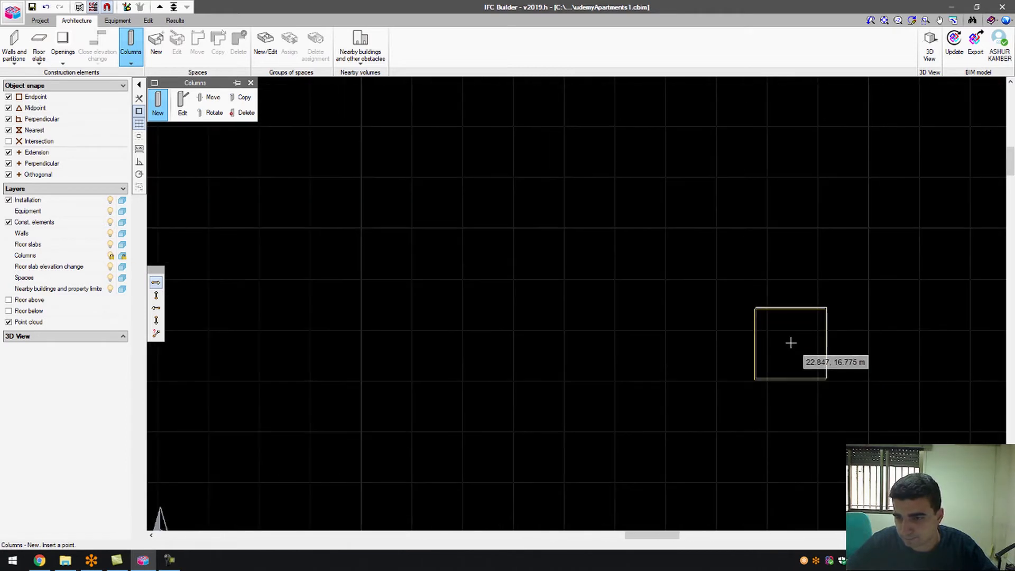
Place 0.14 m square columns on the two uppermost outlines of the plan and end column placement.
scroll(790, 344, down, 6)
scroll(655, 218, up, 4)
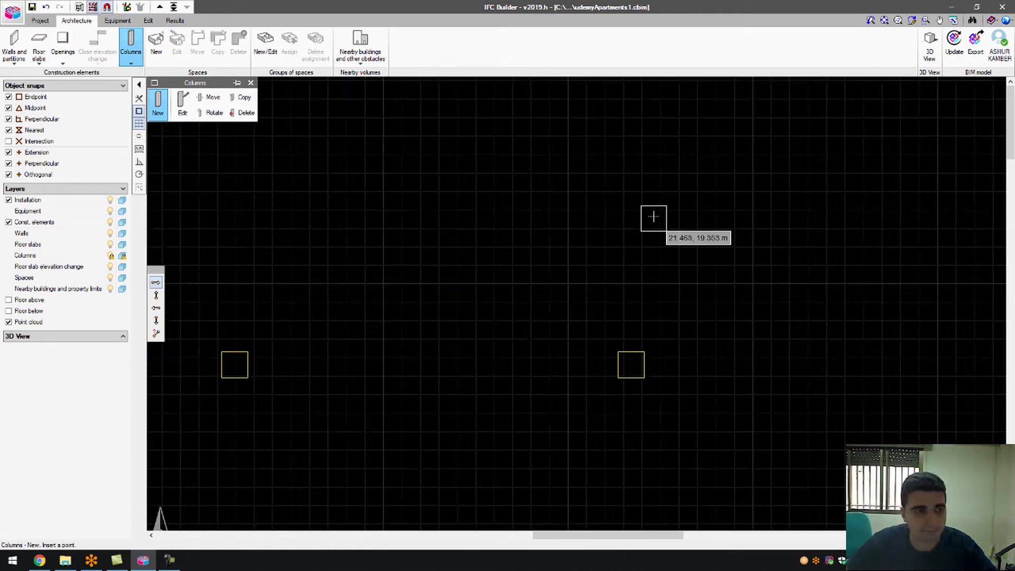
scroll(639, 391, down, 2)
scroll(637, 396, up, 3)
click(634, 389)
scroll(688, 393, down, 3)
scroll(589, 396, up, 3)
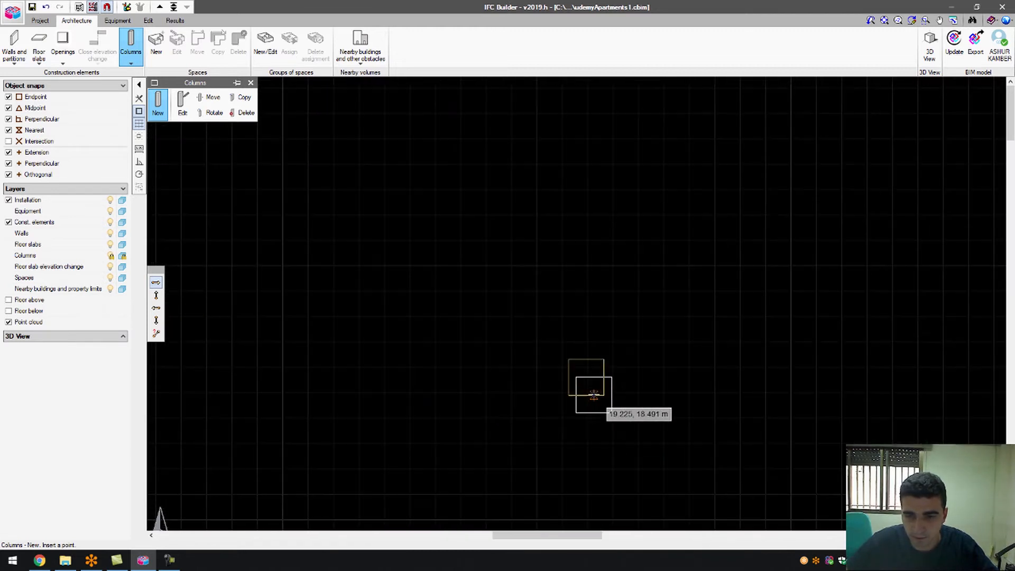
click(586, 366)
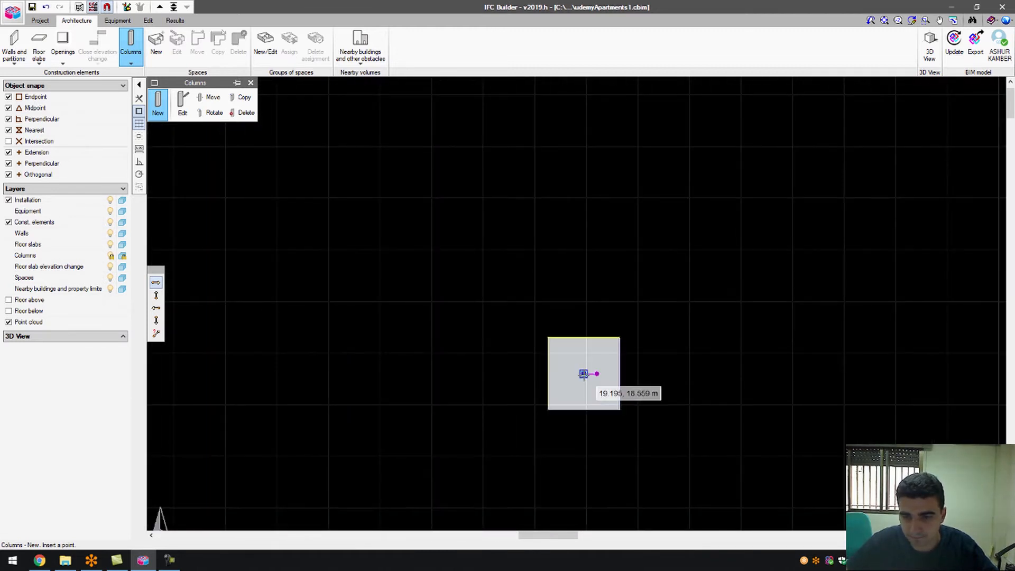
scroll(585, 366, down, 2)
scroll(446, 280, down, 4)
scroll(575, 360, down, 2)
scroll(574, 166, down, 2)
scroll(564, 472, up, 1)
scroll(564, 298, up, 3)
right_click(551, 309)
click(580, 319)
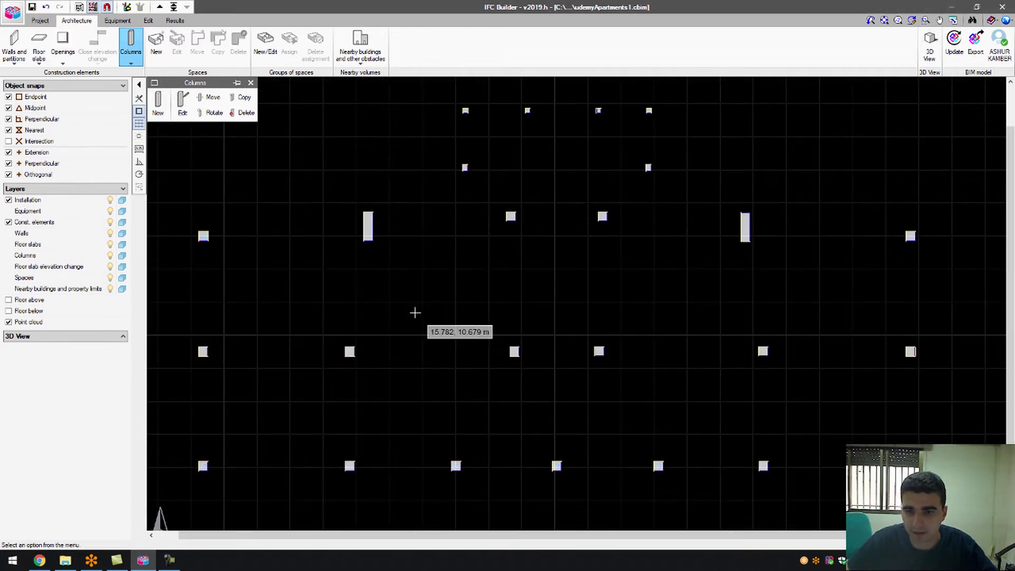
In the Basement template view, hide the COLUMN layer and show only EXTERNAL_WALL, and hide the construction elements in the model.
scroll(385, 306, down, 2)
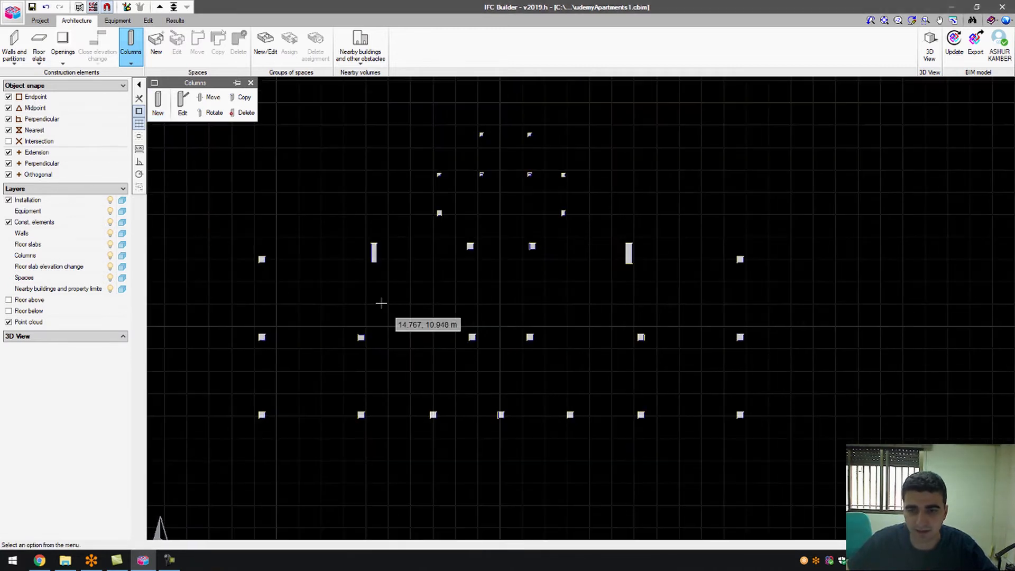
click(79, 8)
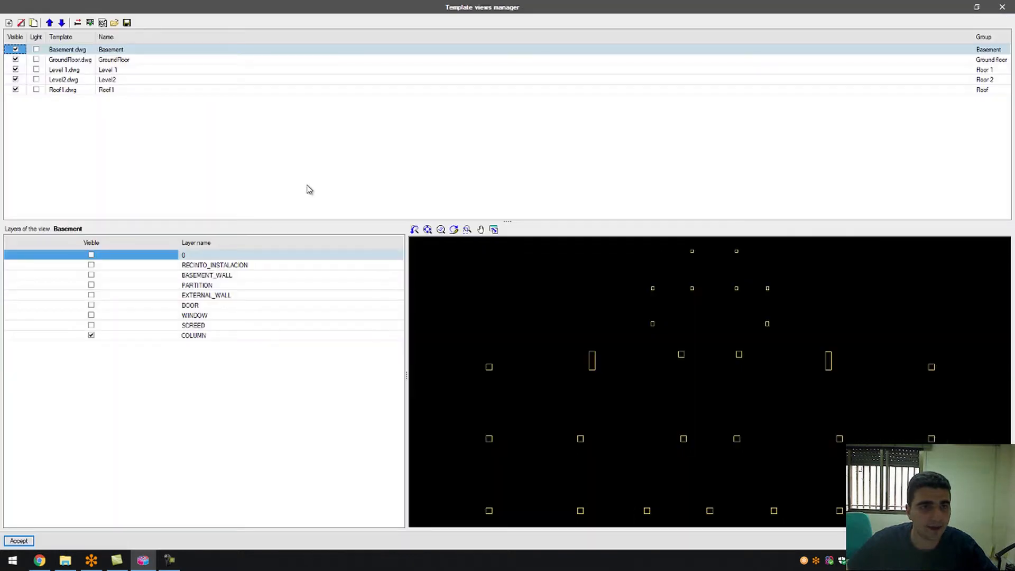
click(92, 336)
click(91, 295)
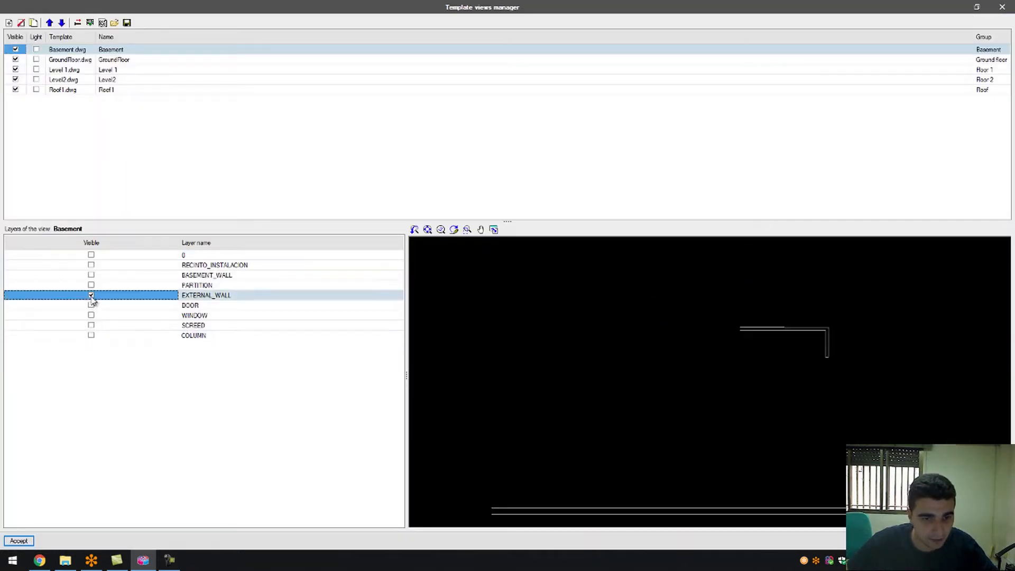
click(91, 285)
click(91, 274)
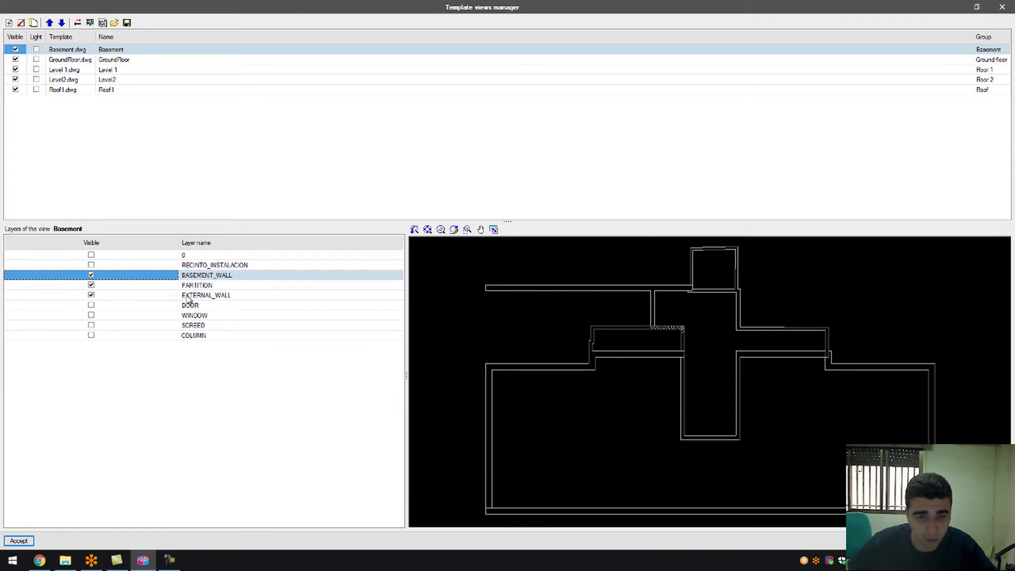
click(91, 275)
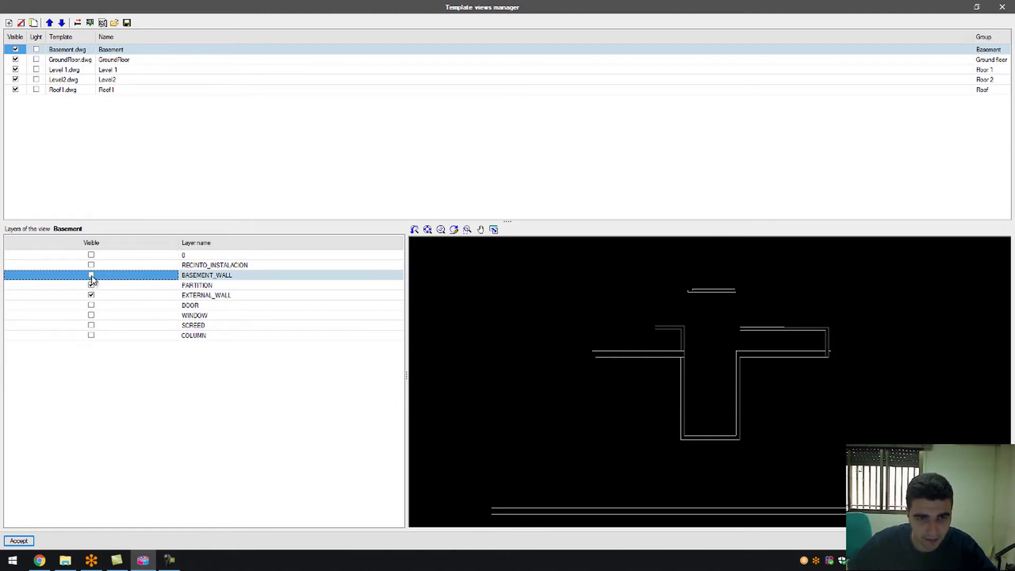
click(91, 285)
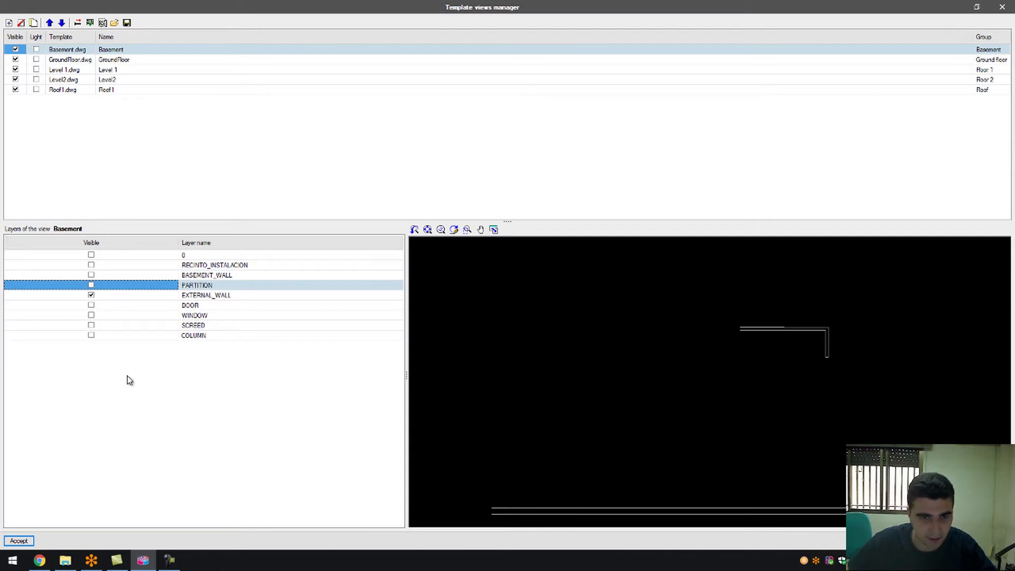
click(27, 543)
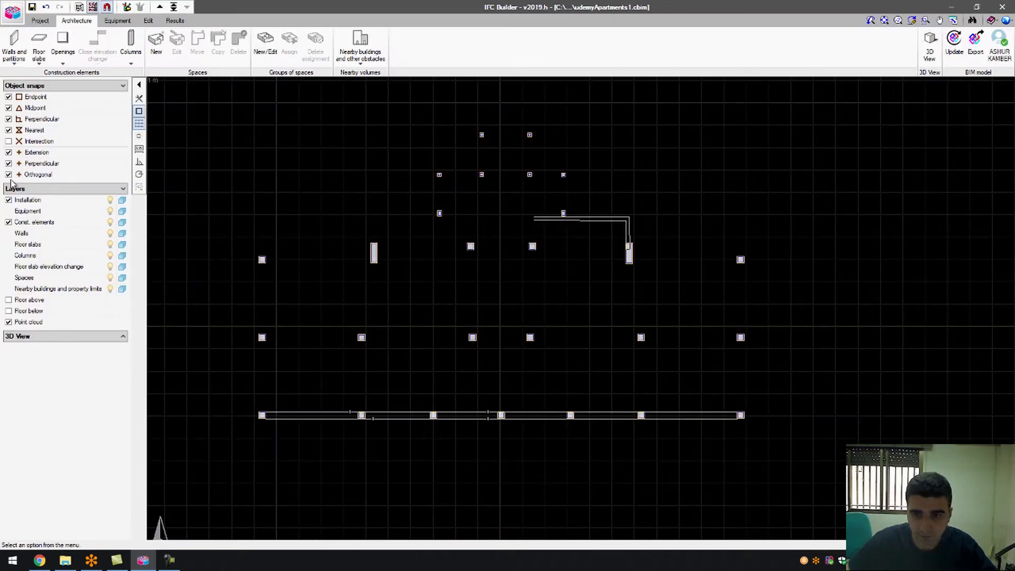
click(8, 222)
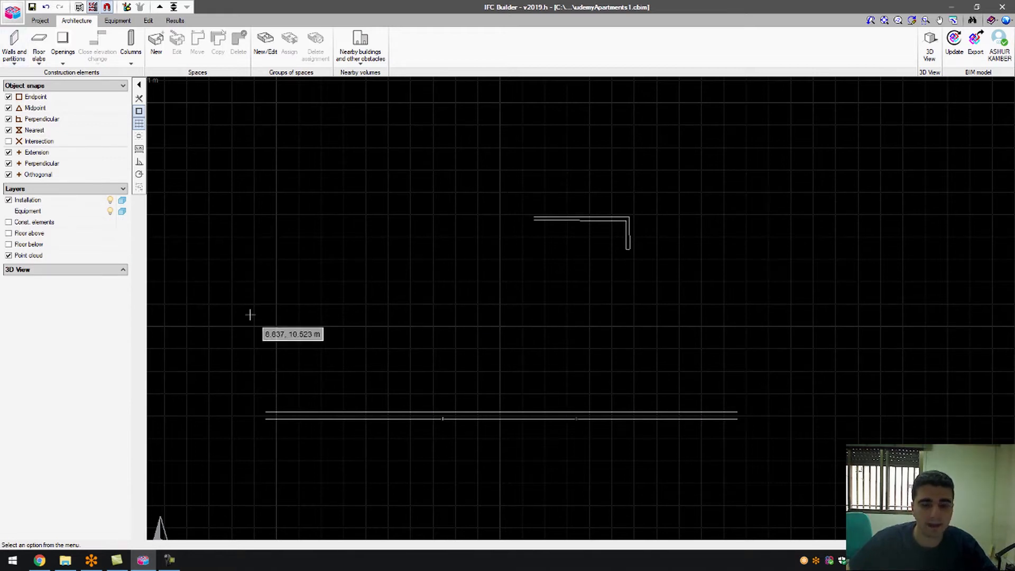
Create a basement wall type named BasementWall01 with a thickness of 0.300 m and accept it for placement.
click(16, 53)
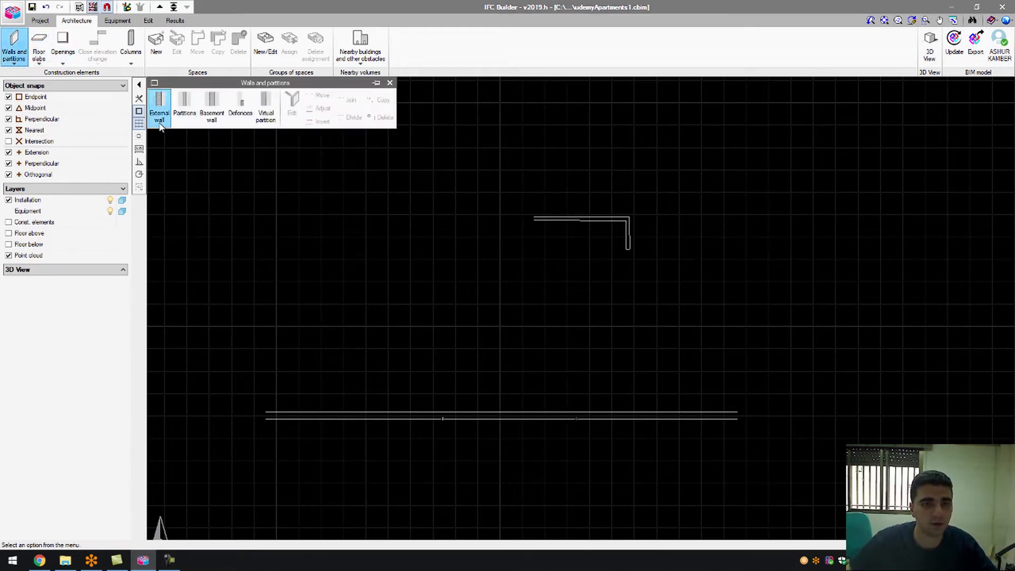
click(211, 109)
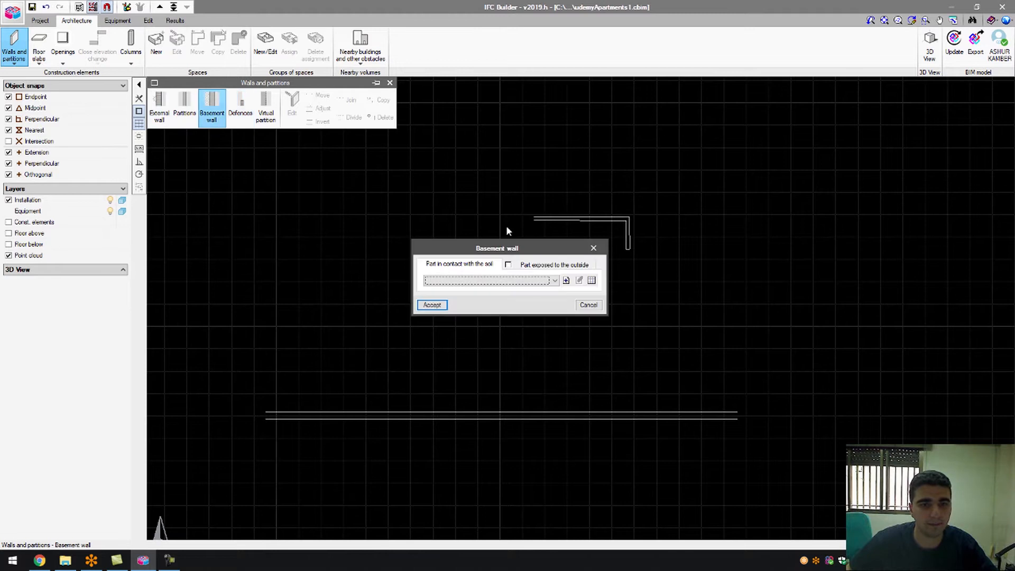
click(566, 280)
text(BNas)
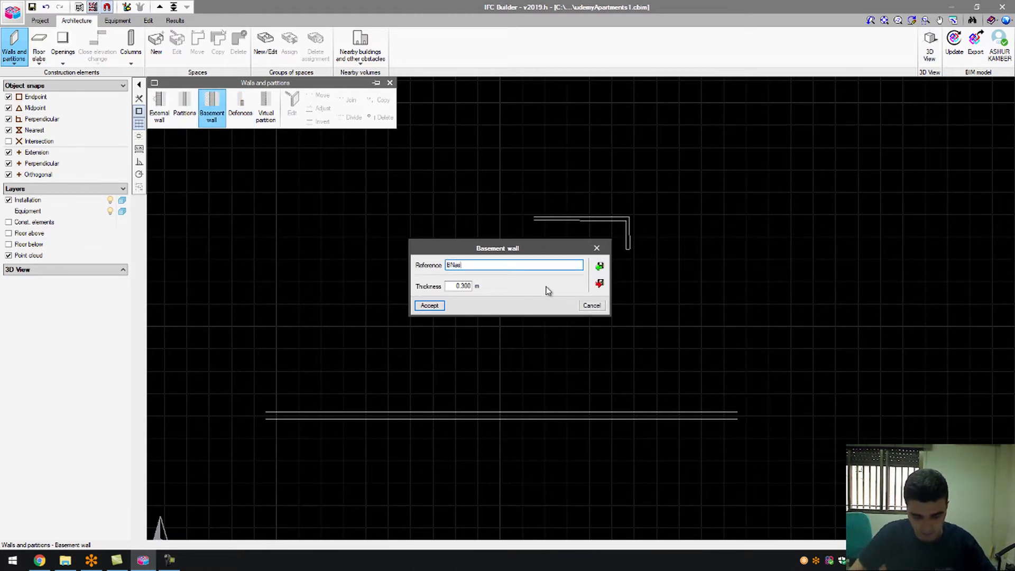
text(ementWall01)
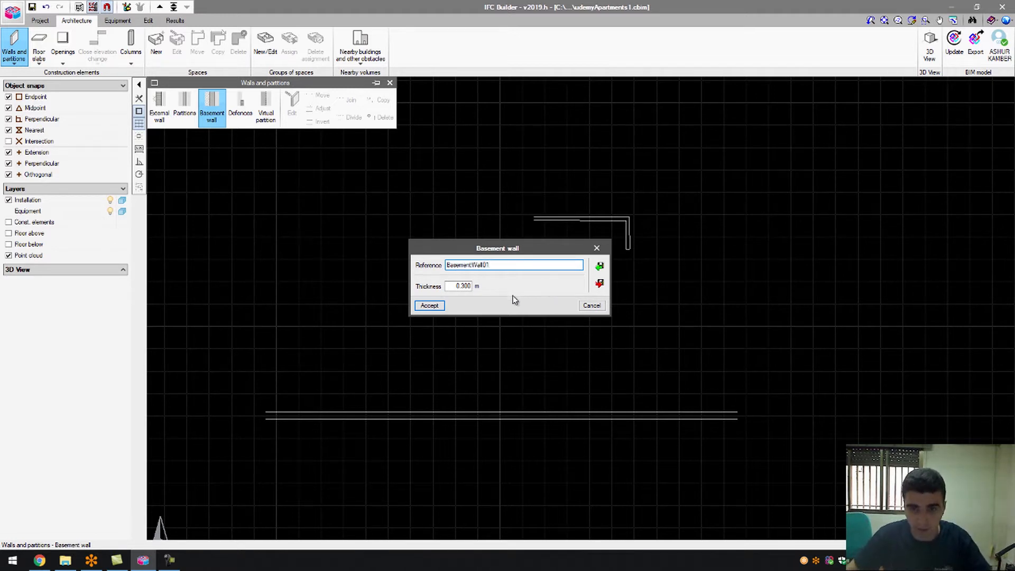
click(429, 306)
click(441, 302)
Review the BASEMENT_WALL, PARTITION and EXTERNAL_WALL layers of the Basement template one at a time, leaving only EXTERNAL_WALL visible.
scroll(180, 376, up, 2)
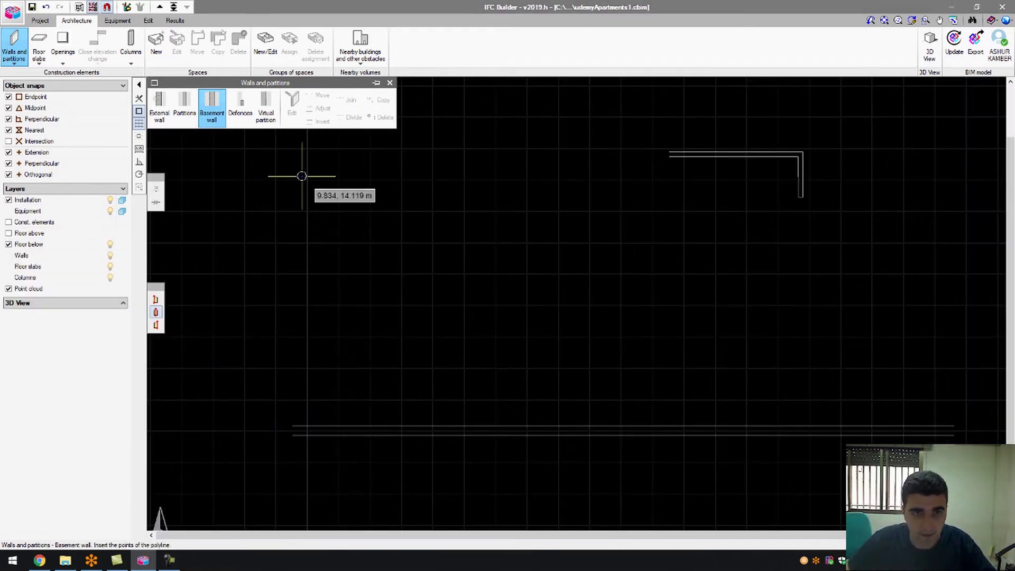
scroll(221, 207, down, 1)
click(78, 7)
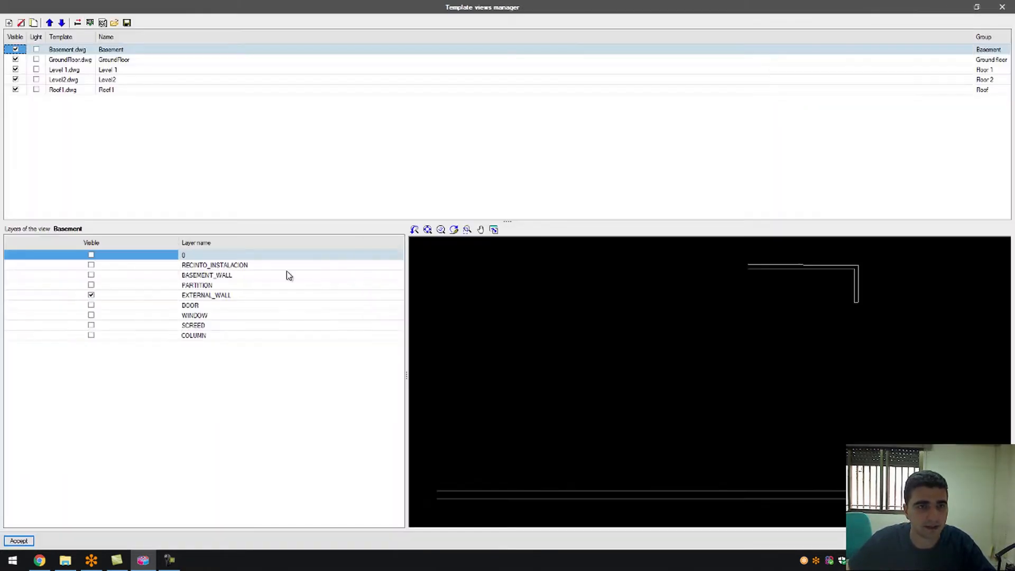
click(91, 295)
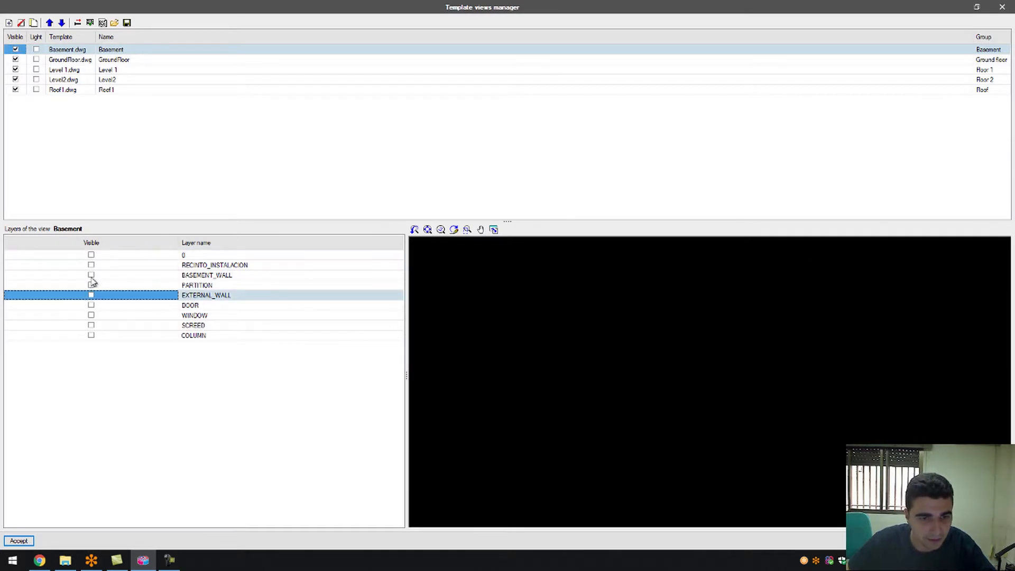
click(91, 275)
scroll(613, 390, down, 2)
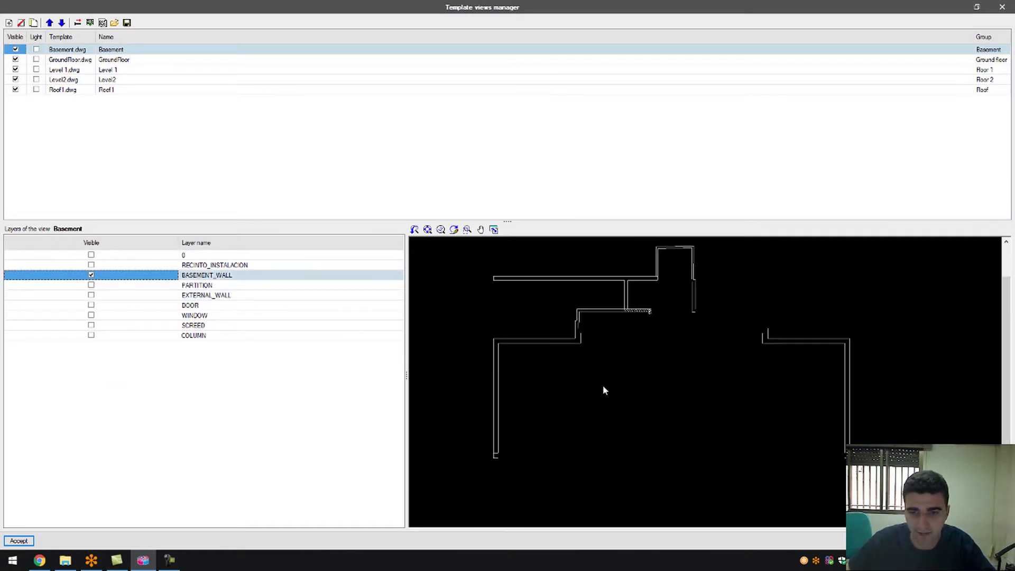
click(92, 285)
click(91, 275)
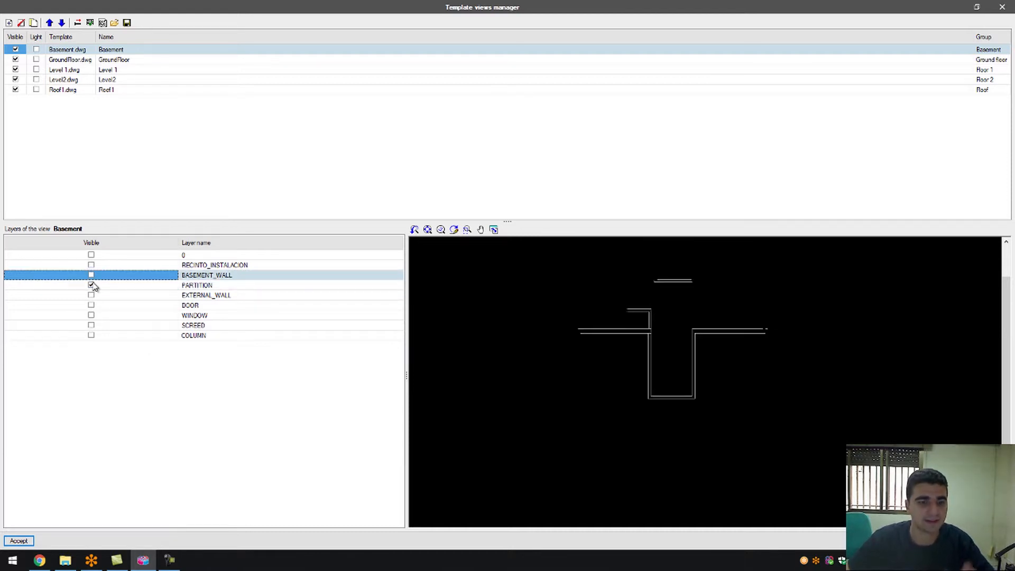
click(91, 286)
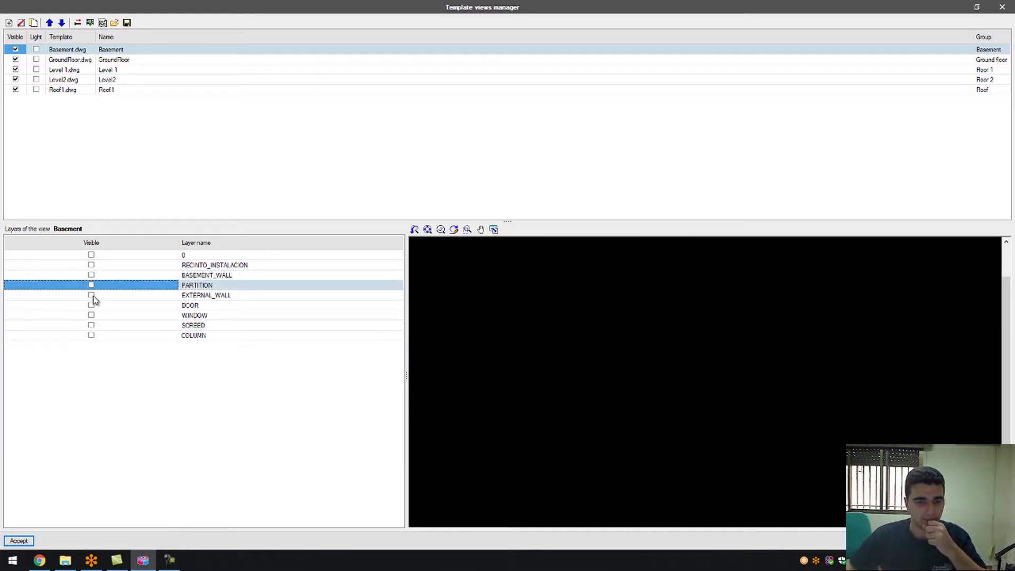
click(92, 296)
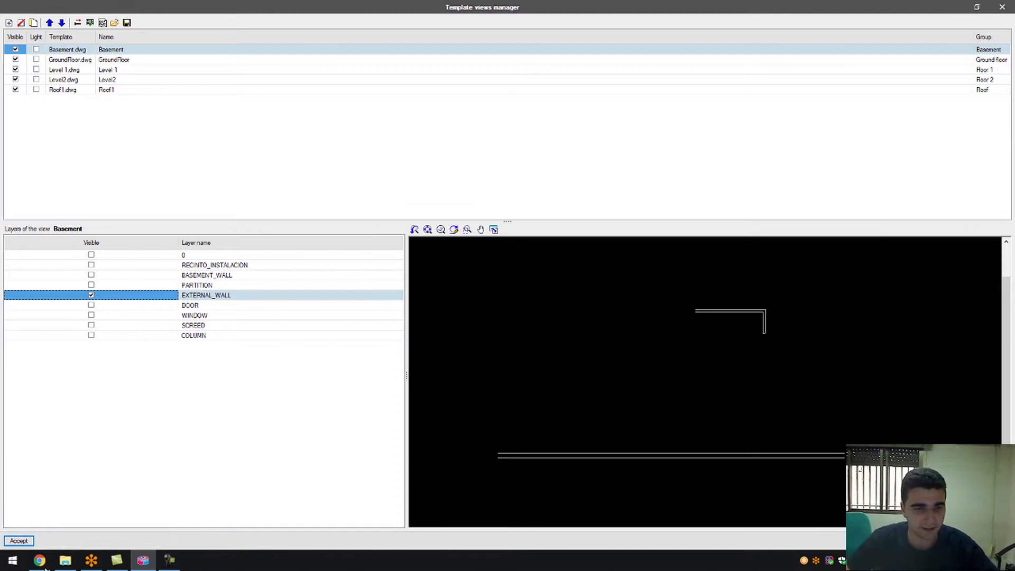
click(18, 540)
Create an external wall type named BasementExternalWall01 with a thickness of 0.300 m.
click(14, 45)
click(159, 108)
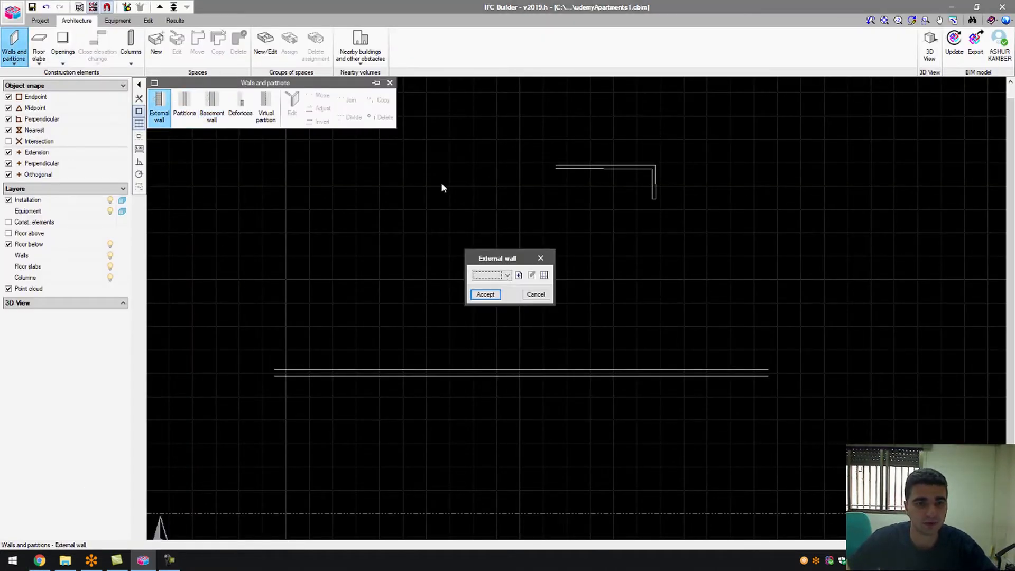
click(519, 275)
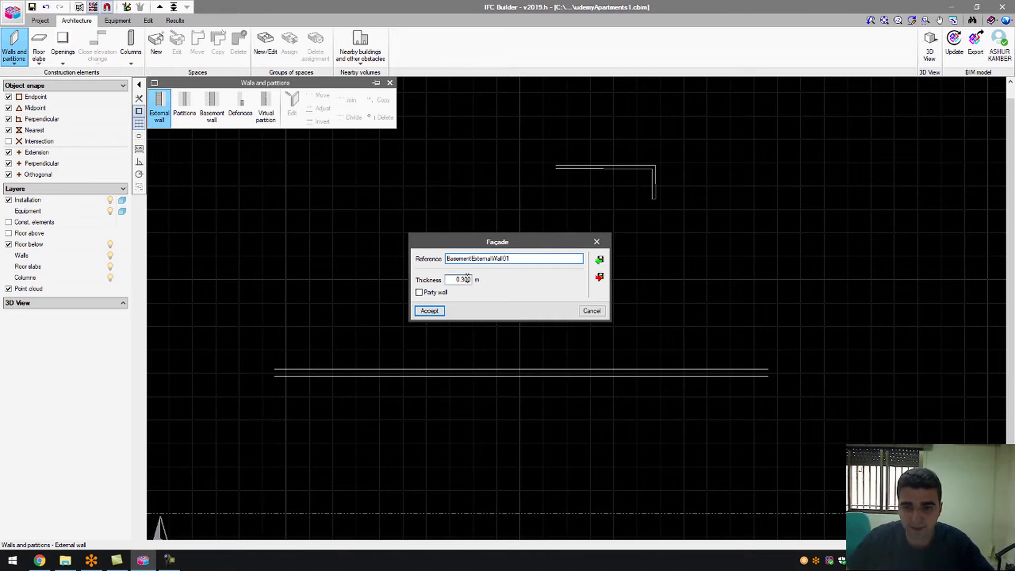
click(438, 311)
Draw a BasementExternalWall01 wall along the lower line of the long horizontal outline, from its left end to its right end.
click(484, 297)
scroll(227, 370, up, 4)
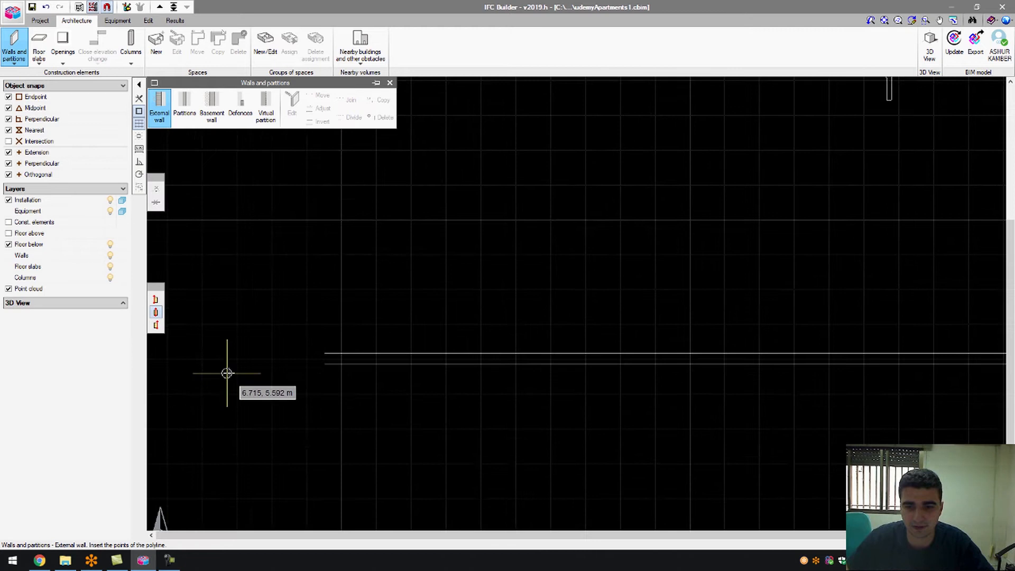
click(344, 377)
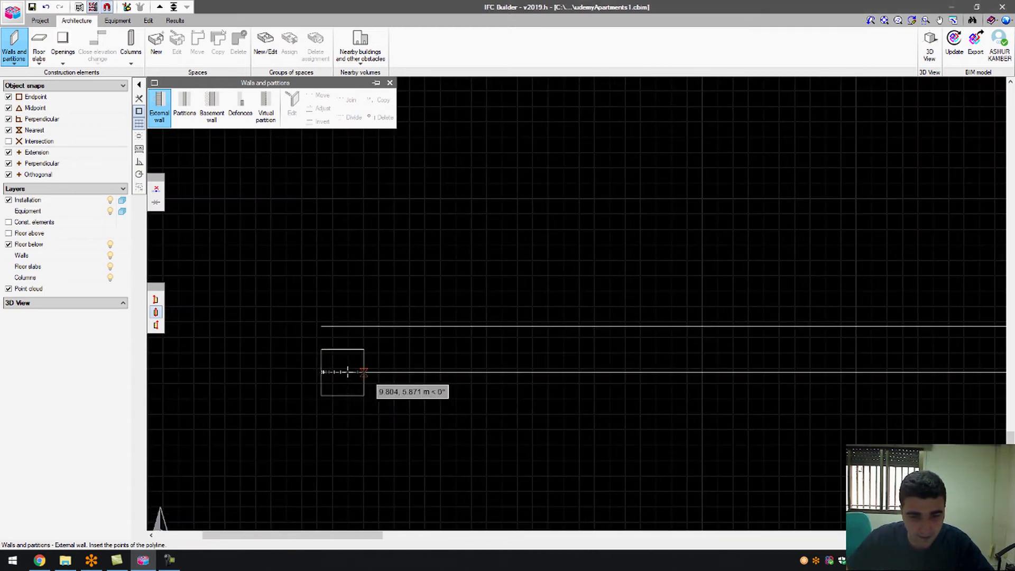
scroll(253, 403, down, 4)
scroll(365, 408, down, 4)
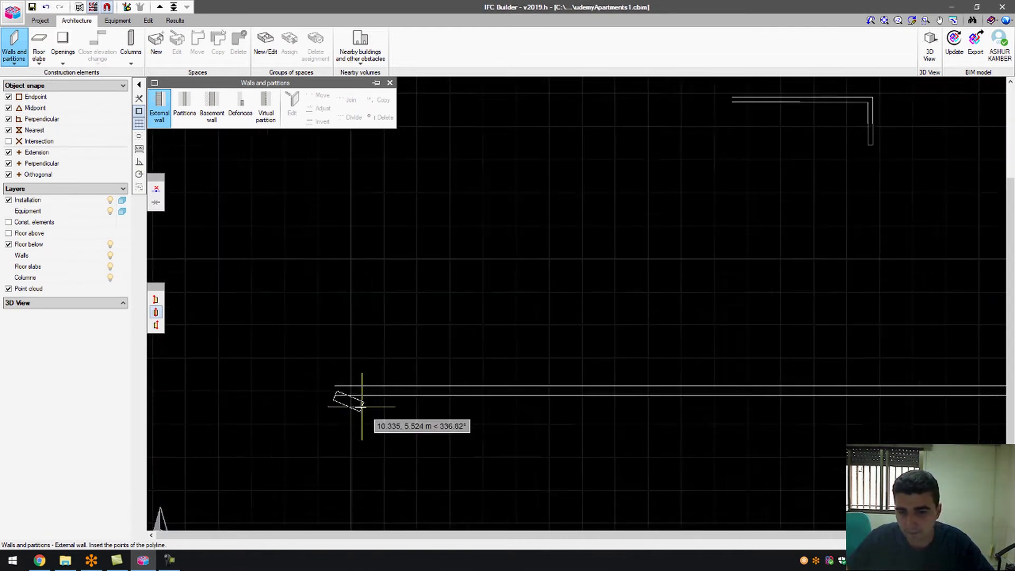
scroll(740, 402, up, 3)
scroll(782, 397, up, 3)
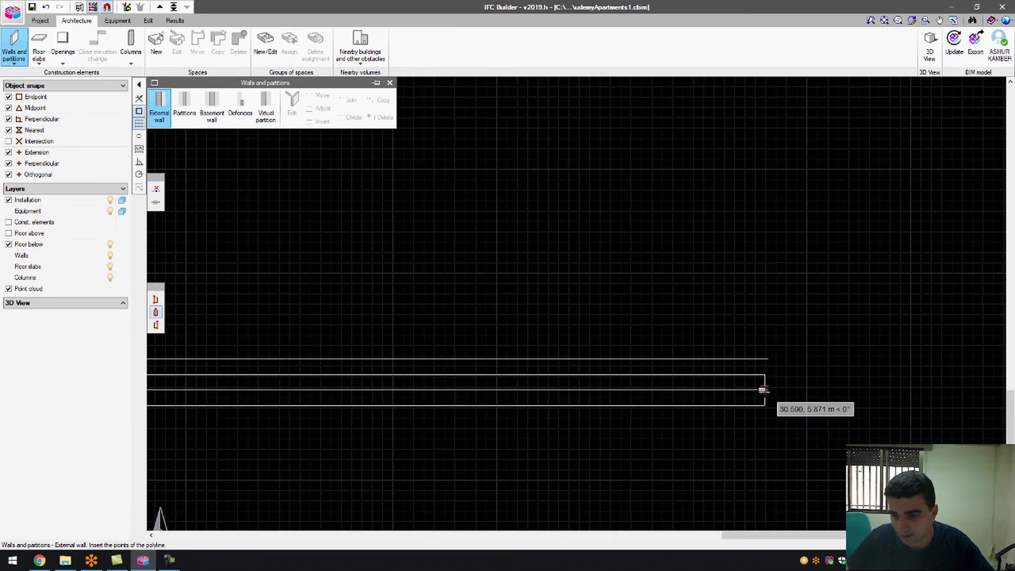
click(768, 390)
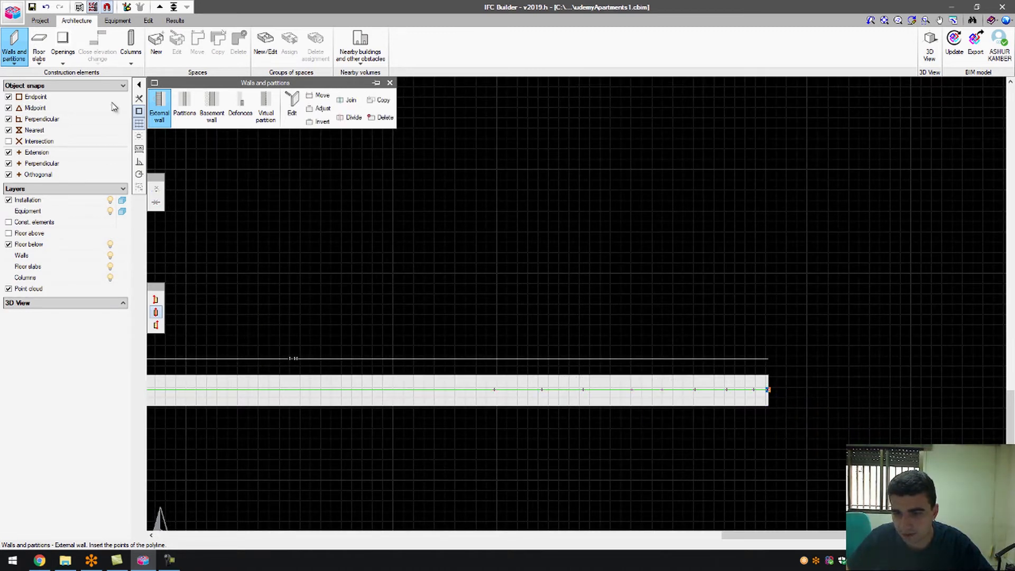
Adjust the long horizontal wall upward so its body fits between the two template lines, and end the adjustment.
click(321, 109)
click(336, 370)
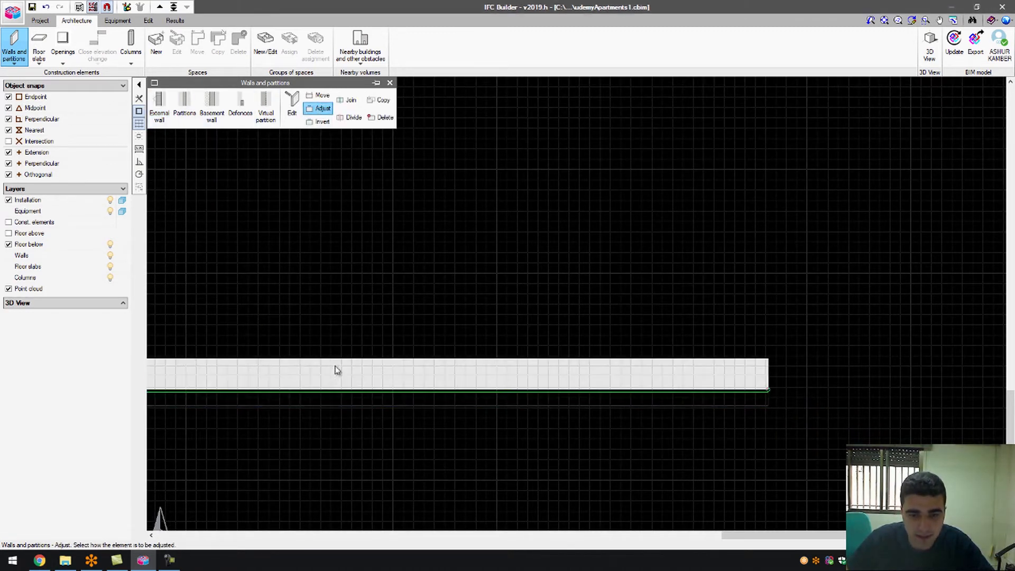
scroll(578, 407, down, 5)
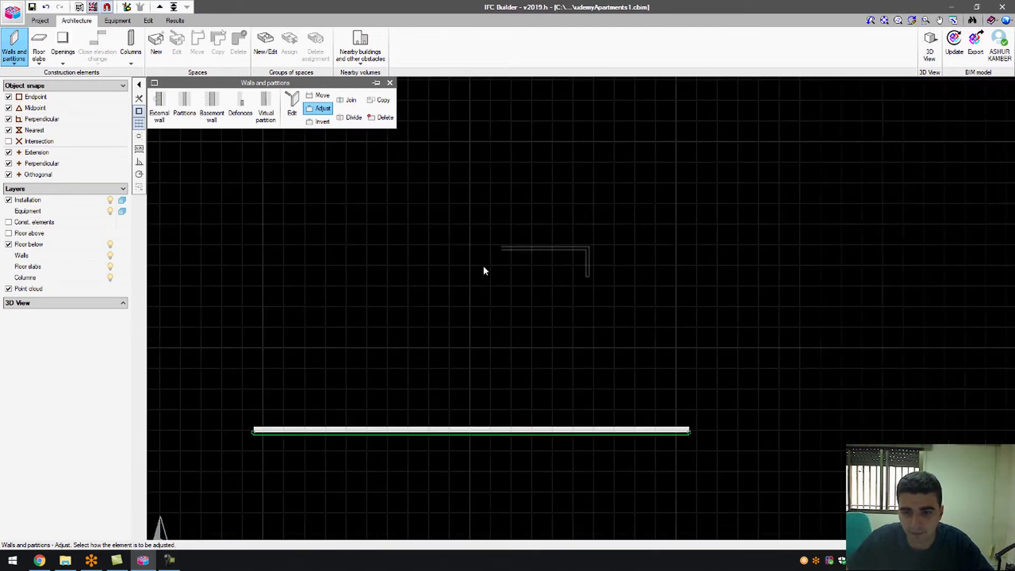
scroll(692, 254, up, 2)
key(Escape)
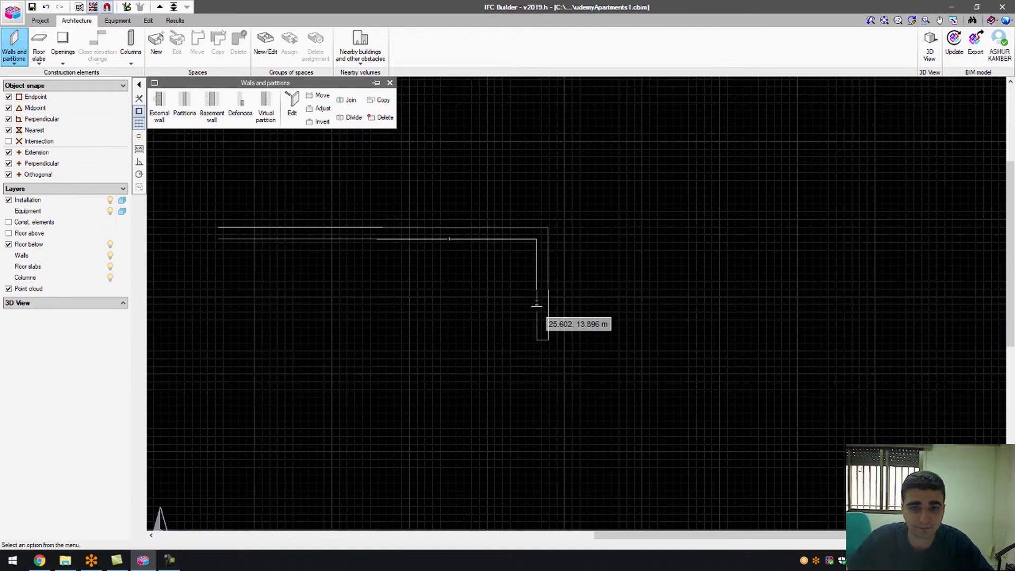
Measure the width of the short vertical outline and create a 0.15 m thick external wall type named BasementExternalWall02.
scroll(538, 313, up, 1)
scroll(538, 314, up, 1)
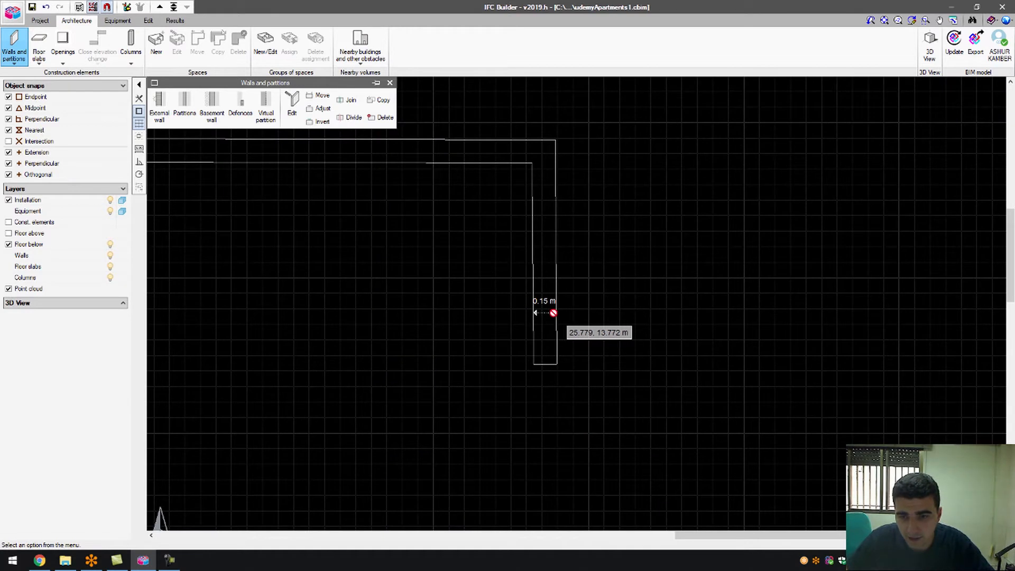
click(171, 115)
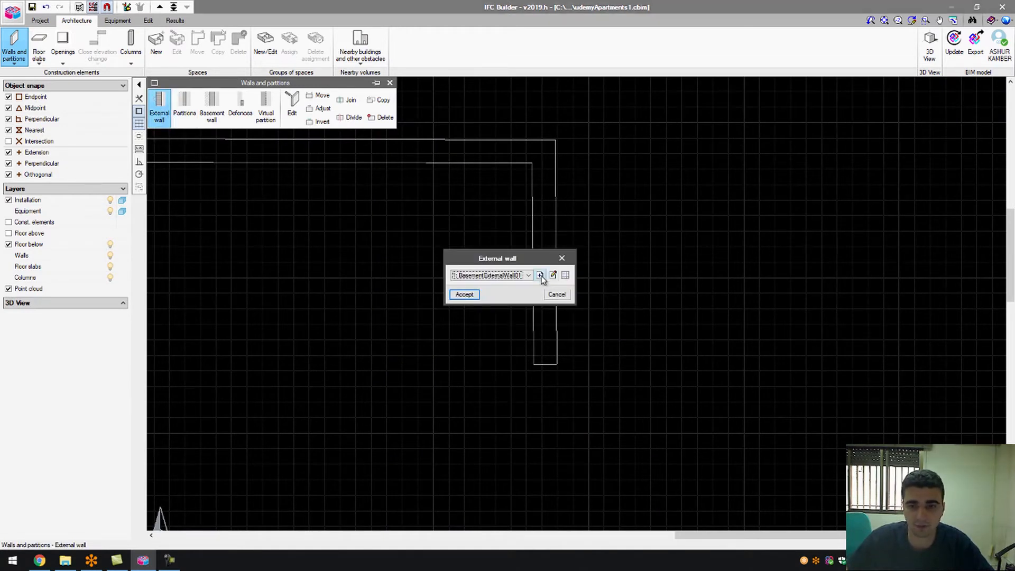
click(540, 276)
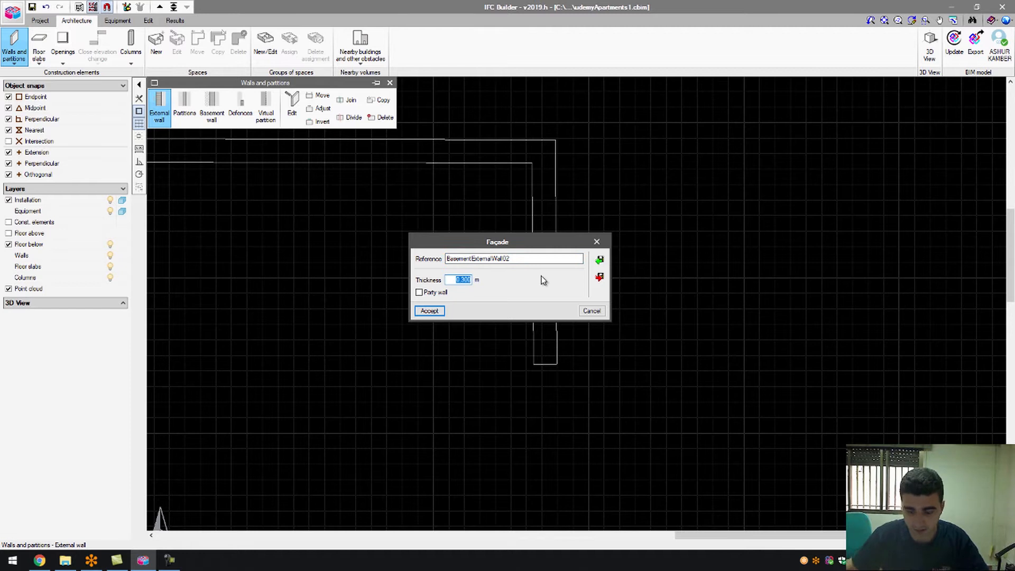
click(427, 312)
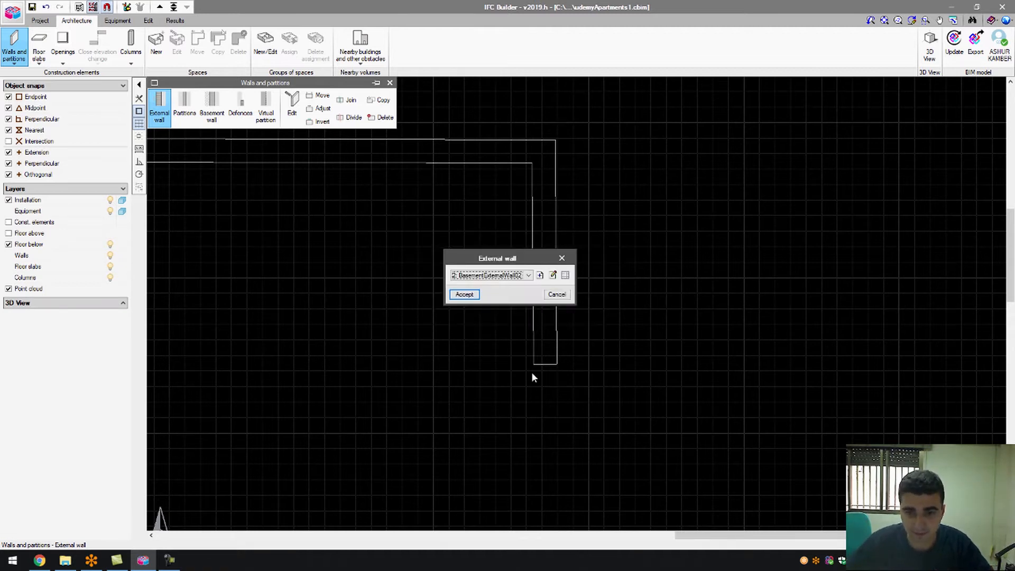
Draw a BasementExternalWall02 wall up the inner line of the short vertical outline, offsetting the wall body to fit between both template lines.
click(464, 294)
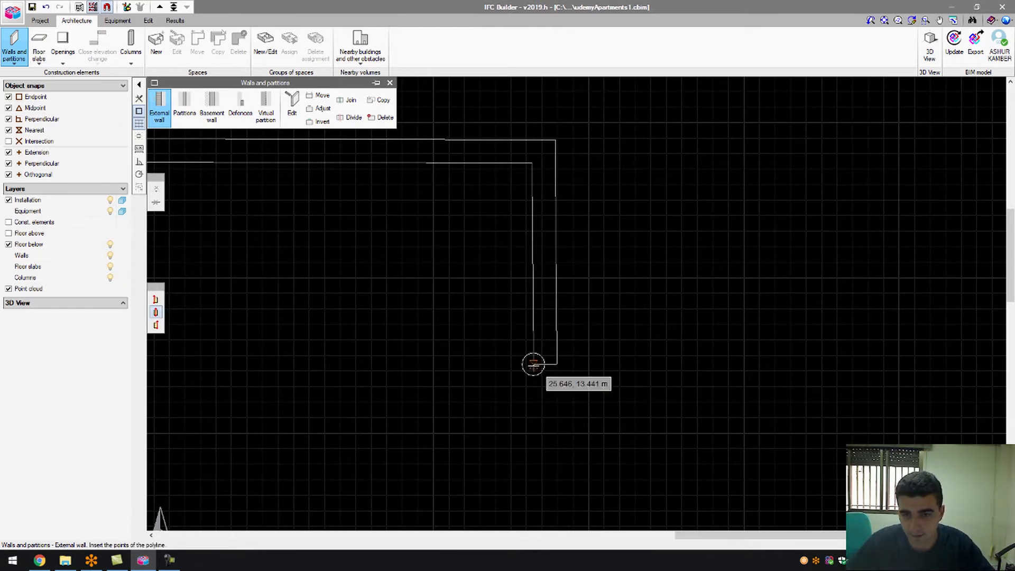
click(533, 365)
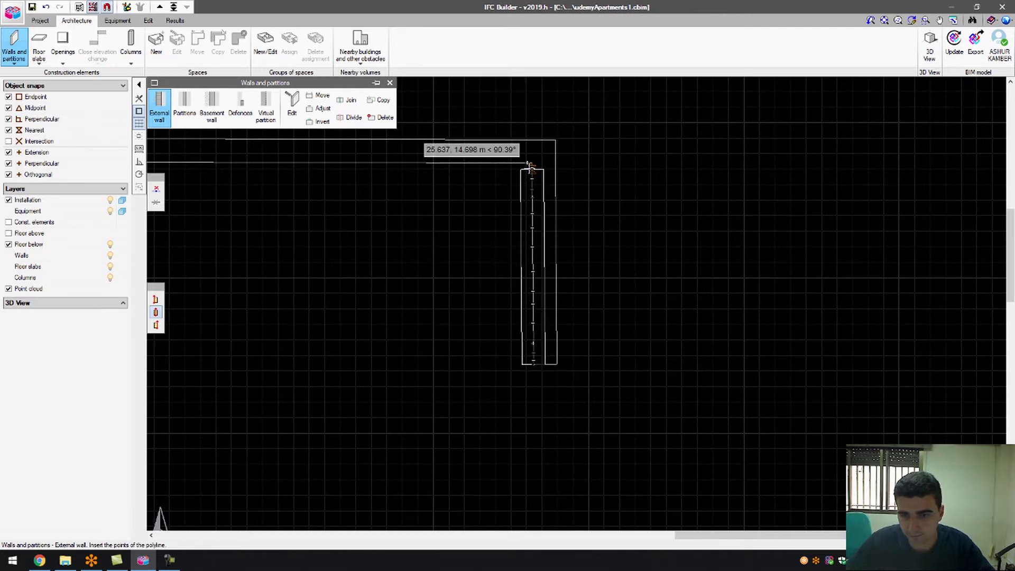
click(530, 163)
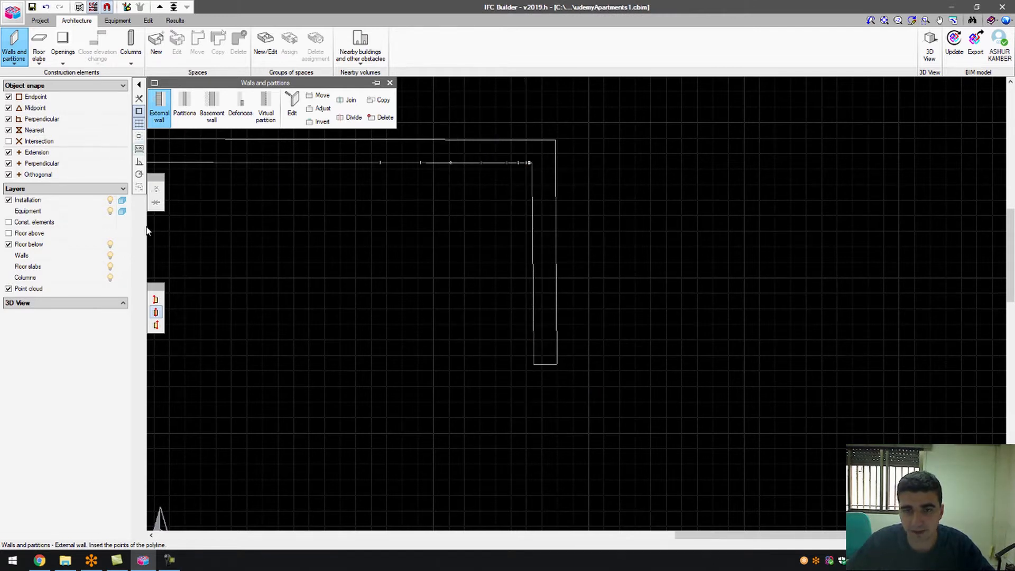
click(157, 304)
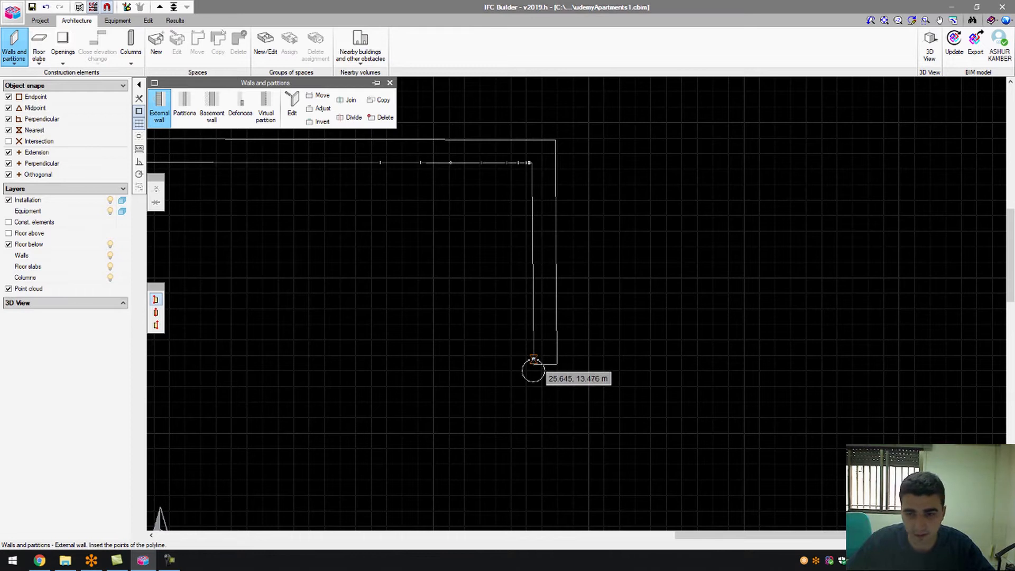
click(533, 365)
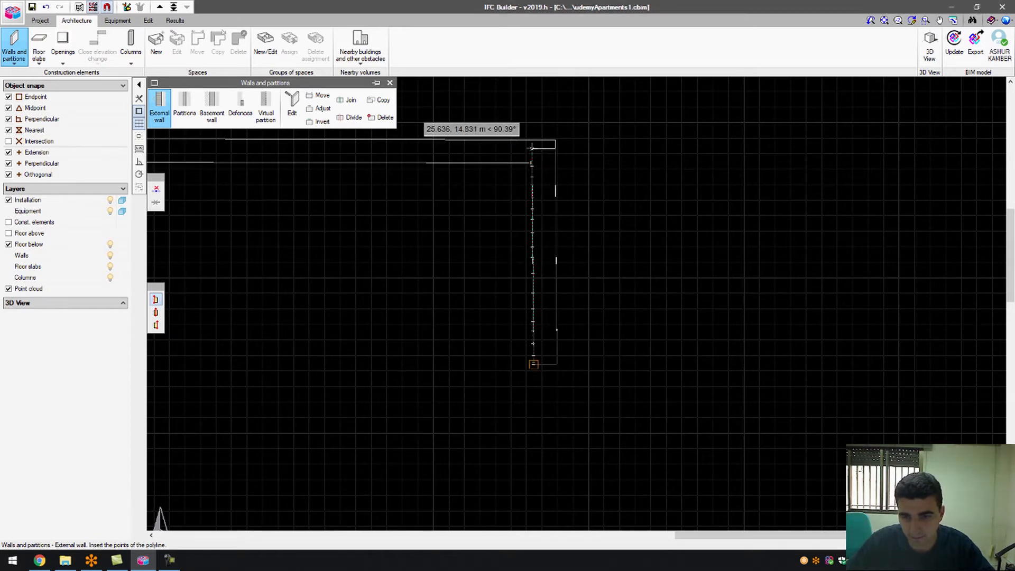
scroll(532, 142, up, 4)
scroll(533, 158, up, 2)
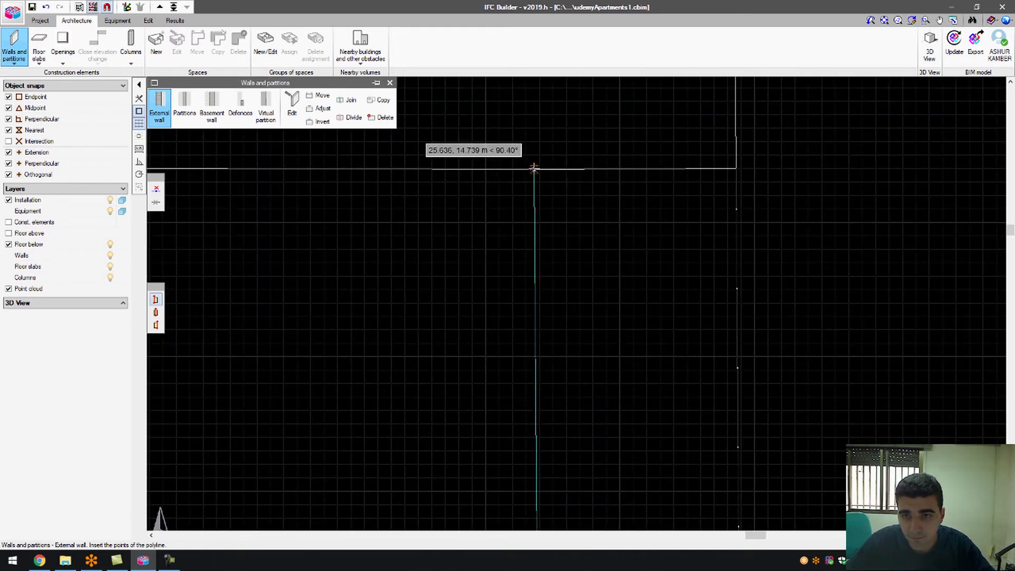
click(531, 169)
scroll(581, 220, down, 3)
scroll(566, 141, down, 1)
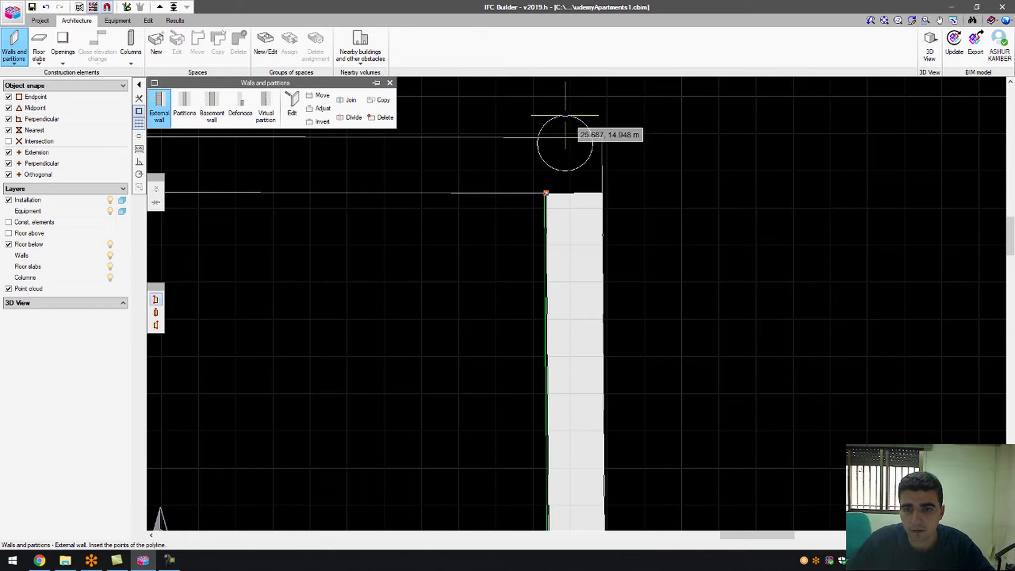
Draw a BasementExternalWall02 wall along the upper line of the adjoining short horizontal outline, from its right corner to its left end.
scroll(578, 174, down, 4)
scroll(260, 170, up, 1)
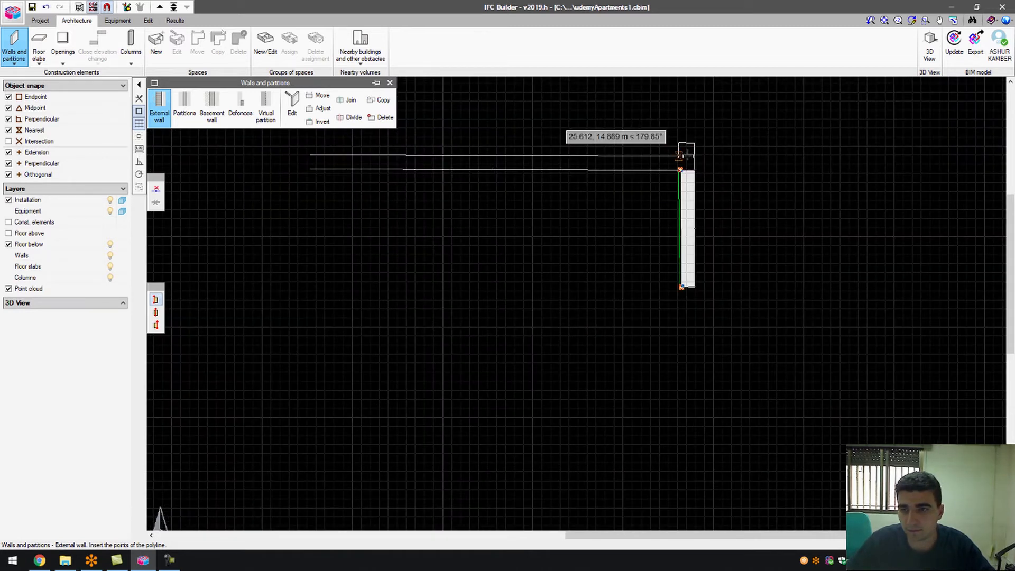
click(310, 155)
Adjust the short horizontal wall downward so its body fits between the two template lines.
click(321, 109)
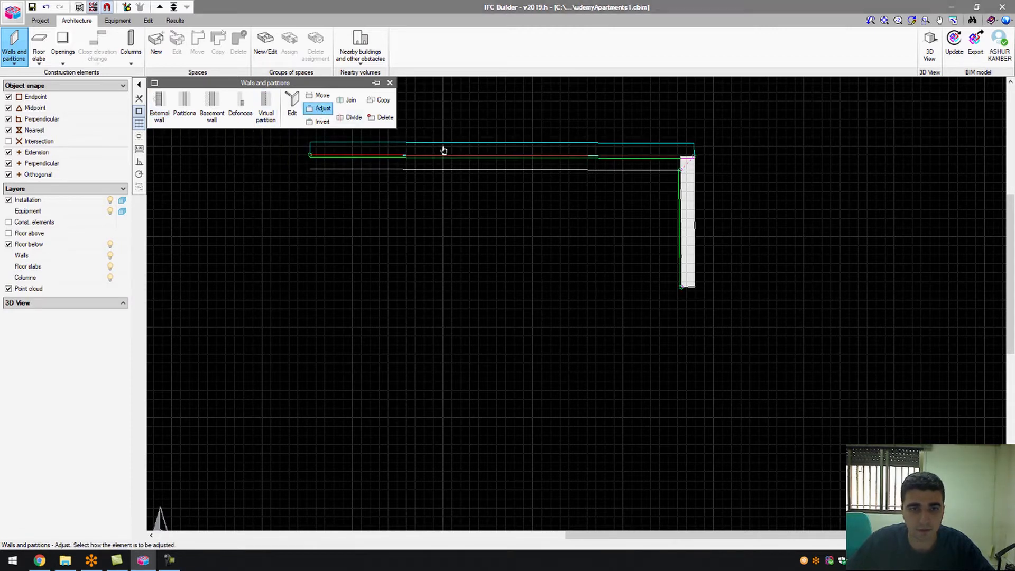
scroll(607, 220, down, 2)
scroll(529, 165, up, 4)
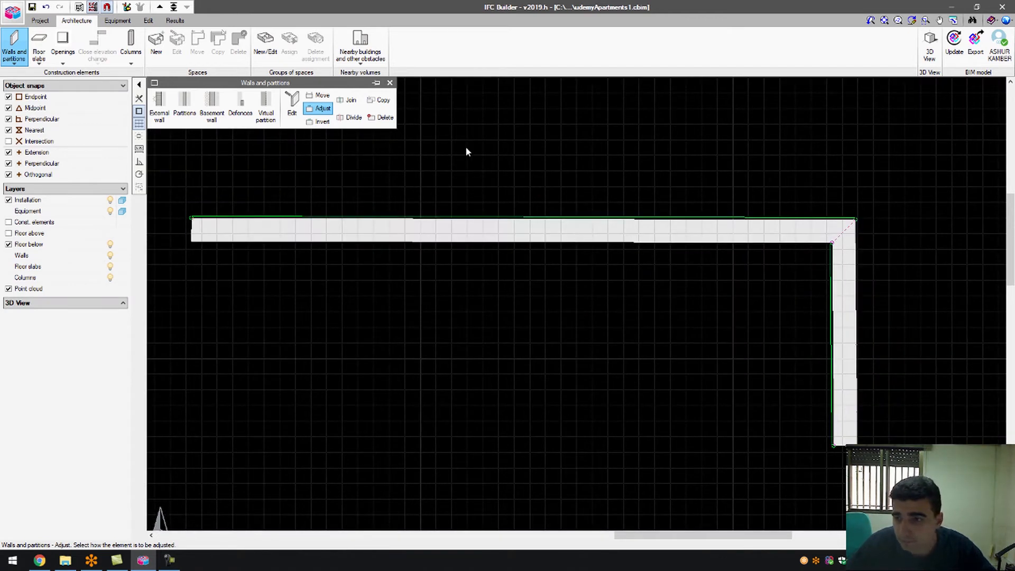
In the Basement template view, show the BASEMENT_WALL and PARTITION layers and hide EXTERNAL_WALL.
scroll(585, 192, down, 4)
scroll(391, 214, up, 1)
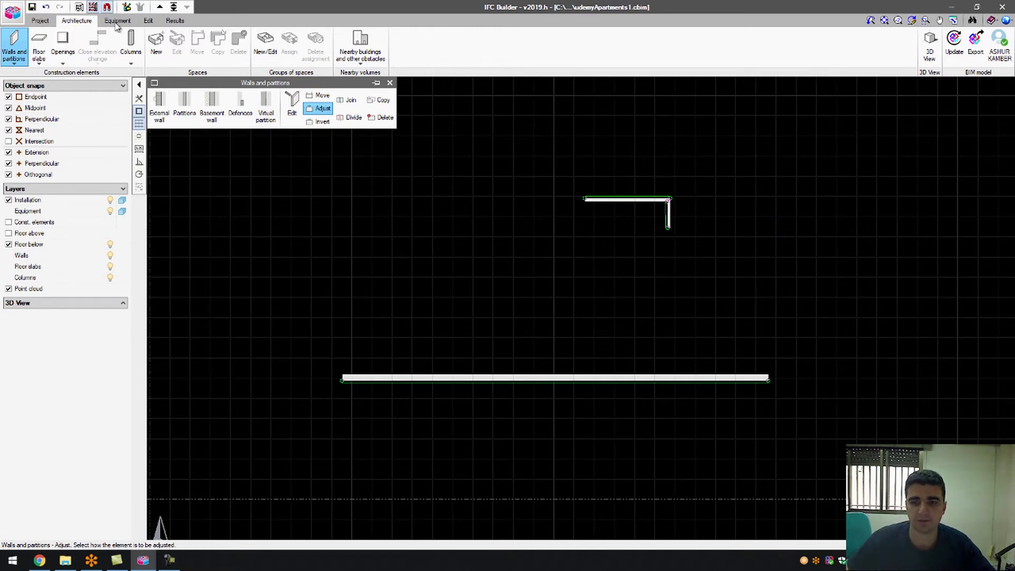
click(80, 7)
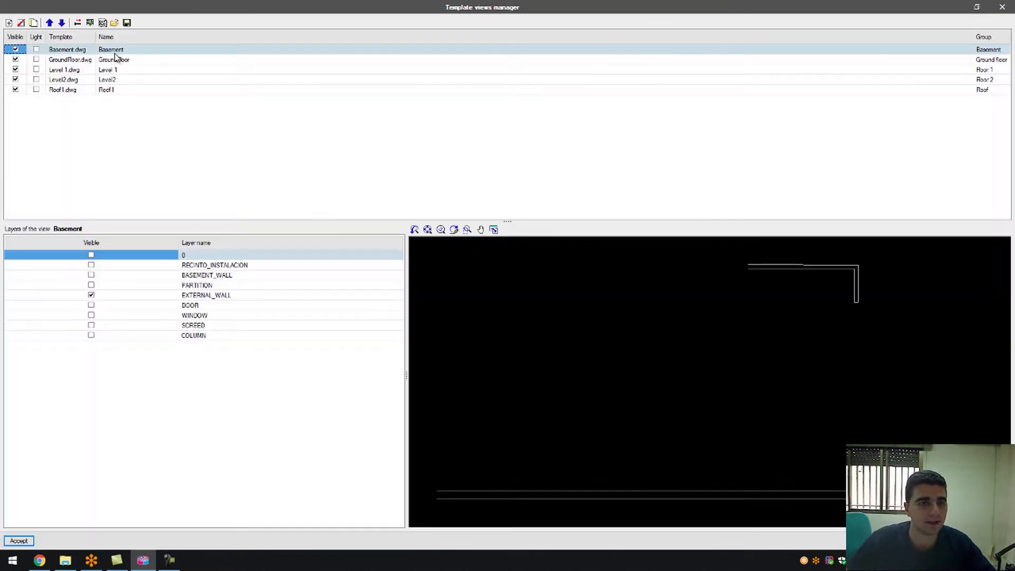
click(91, 294)
click(91, 275)
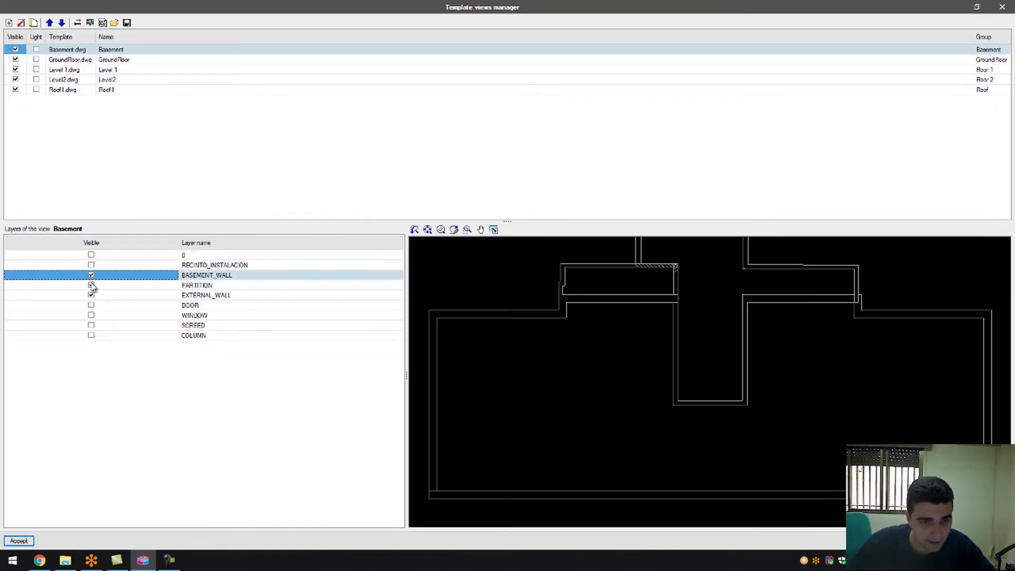
click(91, 295)
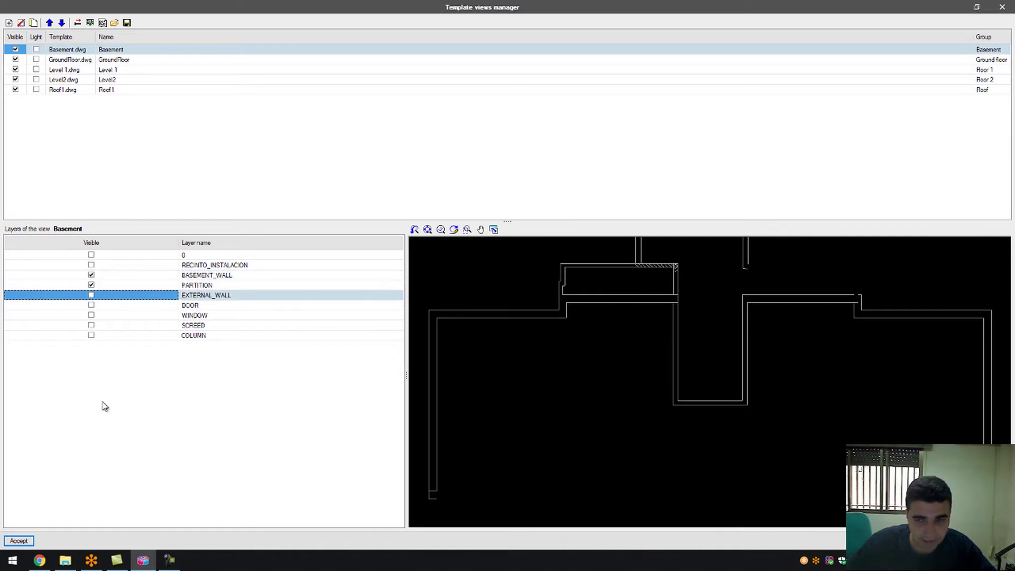
click(19, 541)
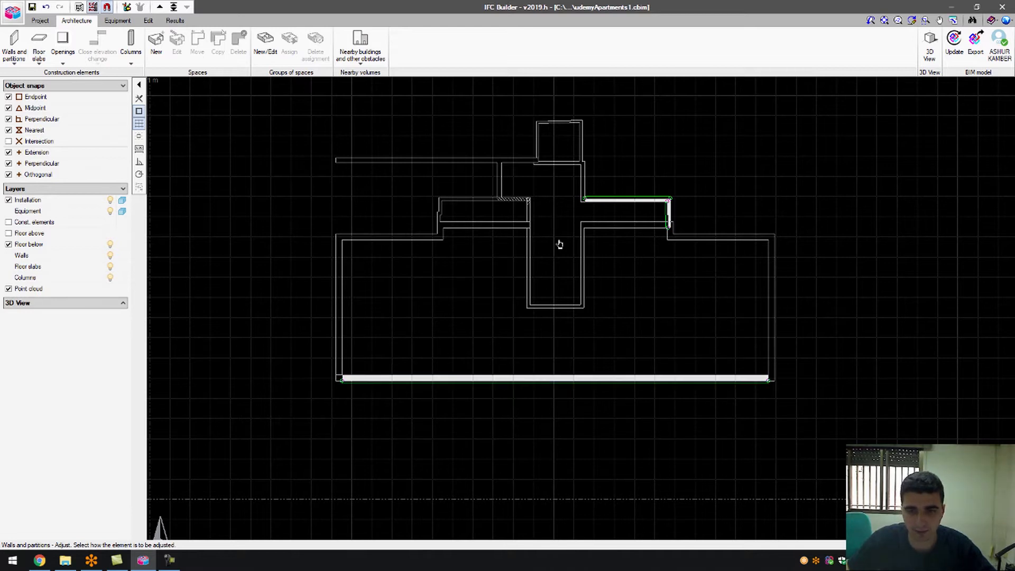
Start a basement wall using the BasementWall01 type with a thickness of 0.300 m for the part in contact with the soil.
scroll(343, 282, up, 2)
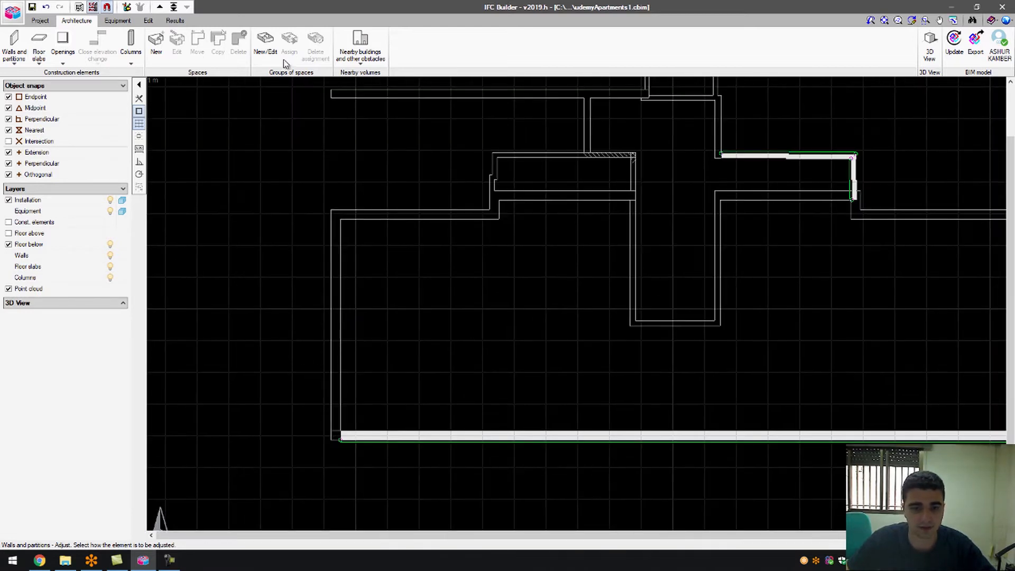
click(21, 57)
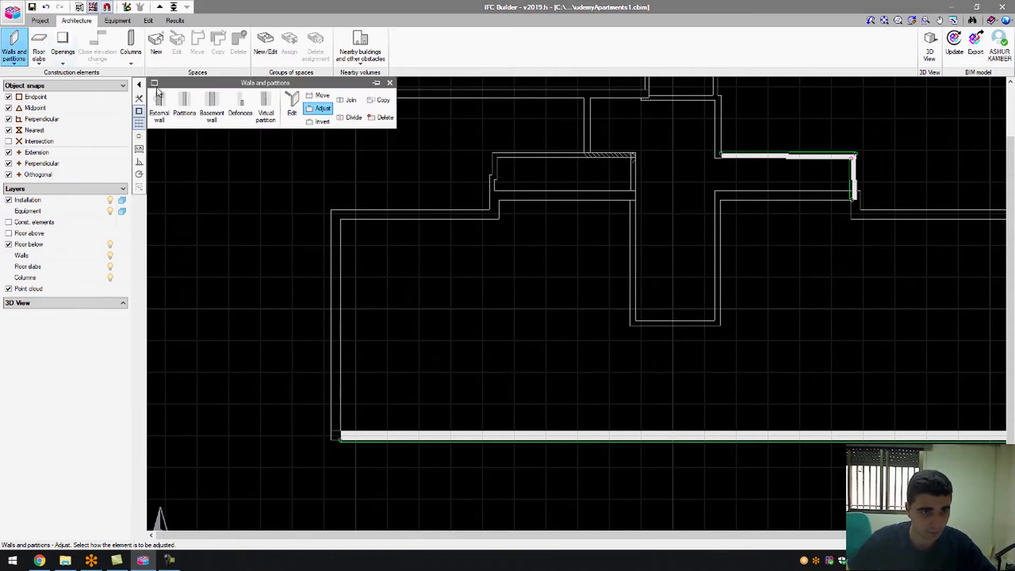
click(210, 119)
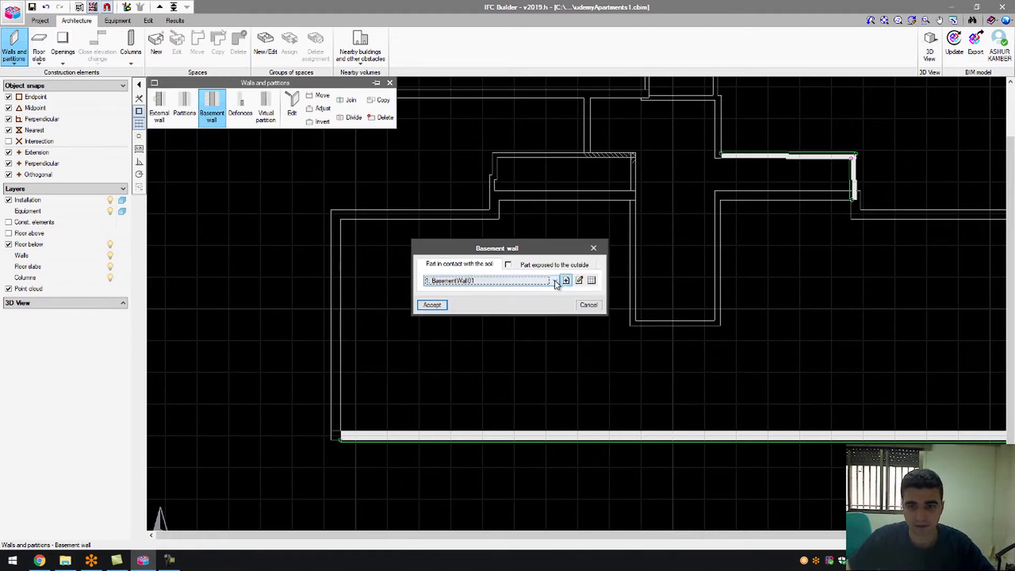
click(579, 281)
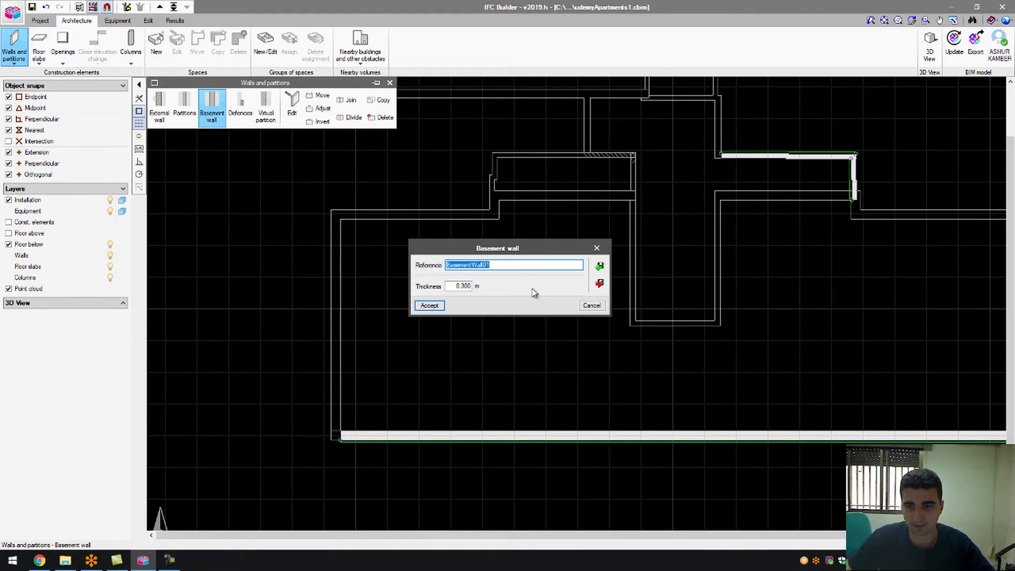
click(427, 305)
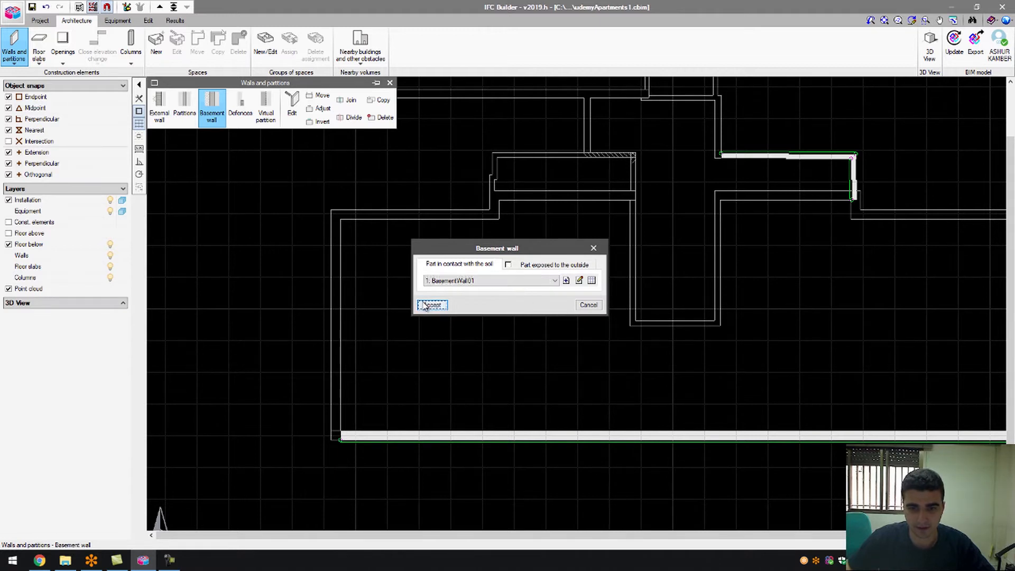
click(429, 305)
Draw a BasementWall01 wall up the outer line of the building's left side, from the lower-left corner to the upper-left corner.
scroll(296, 428, up, 10)
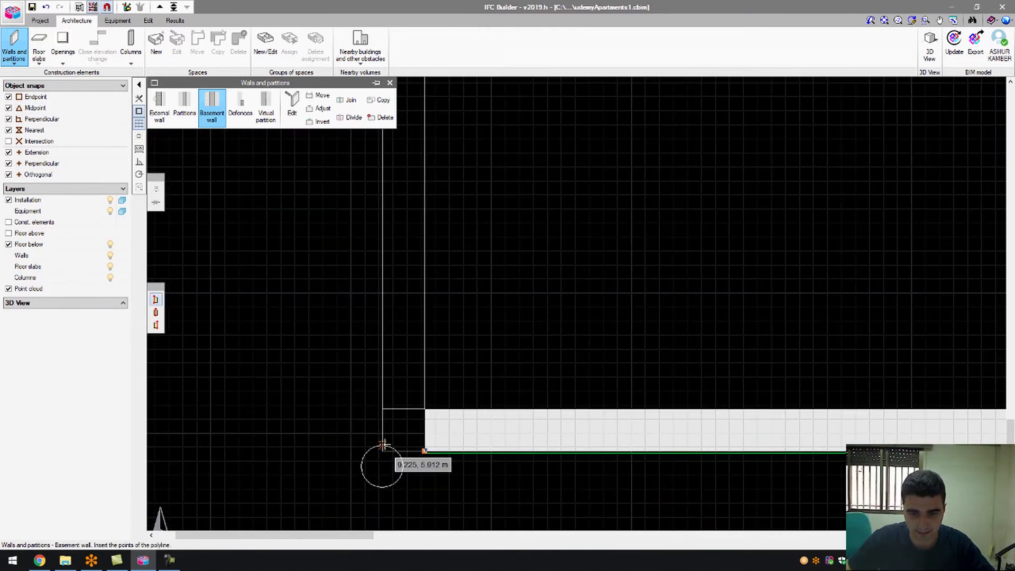
click(381, 449)
scroll(378, 259, down, 5)
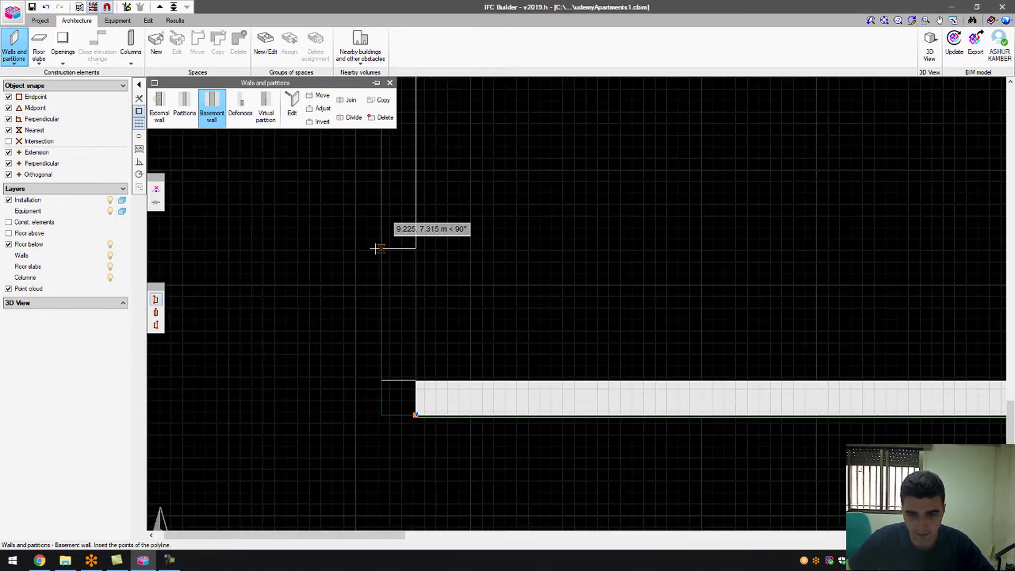
scroll(364, 196, up, 5)
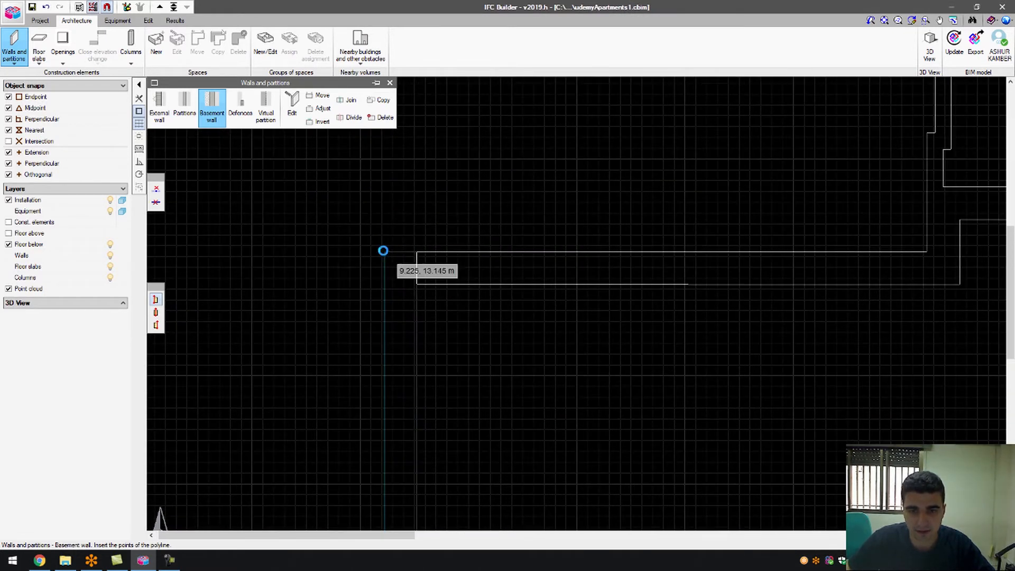
click(383, 251)
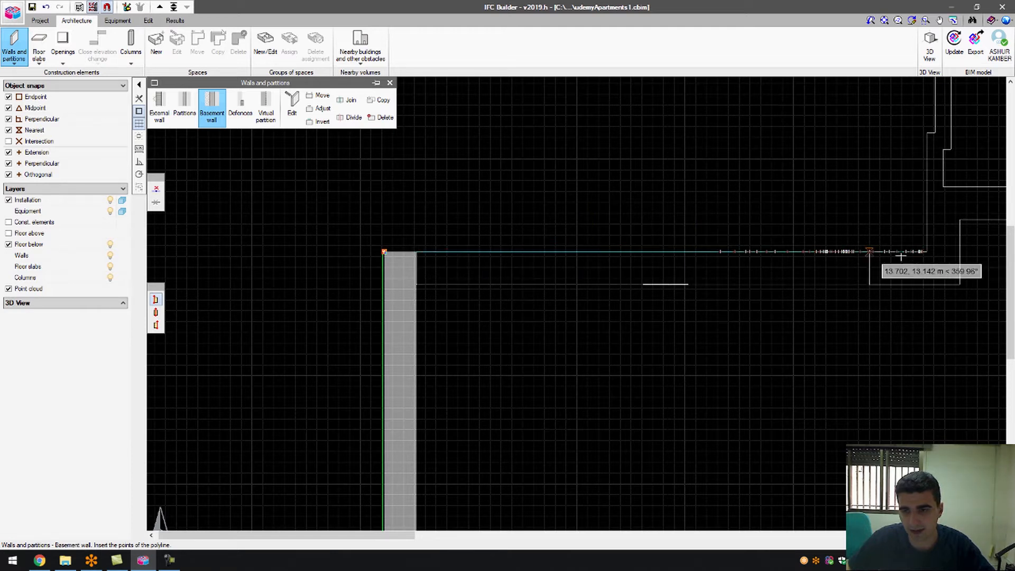
Continue the basement wall along the upper-left horizontal outline to the step corner, and up the short vertical return.
scroll(745, 233, down, 2)
scroll(661, 228, up, 5)
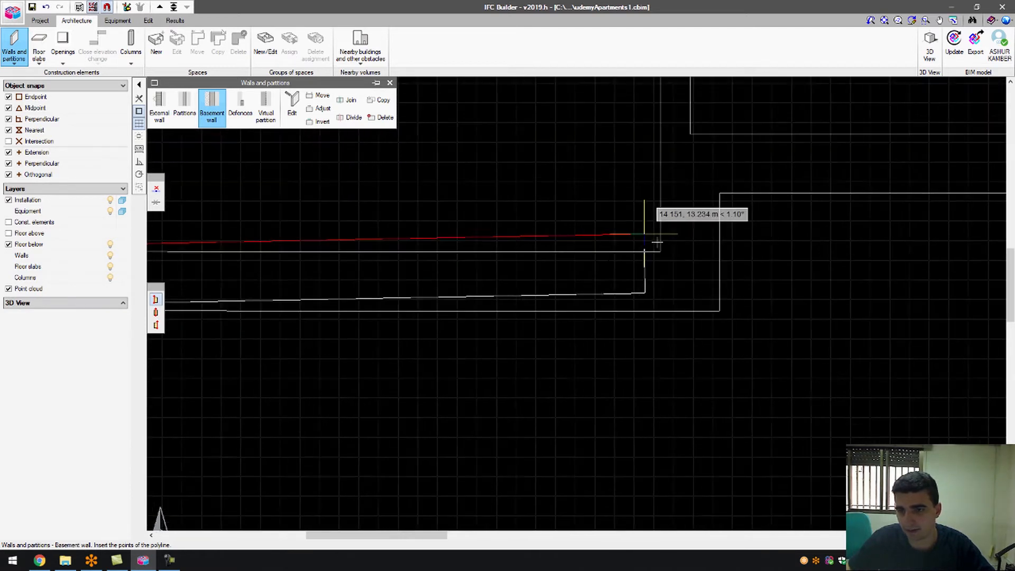
click(660, 252)
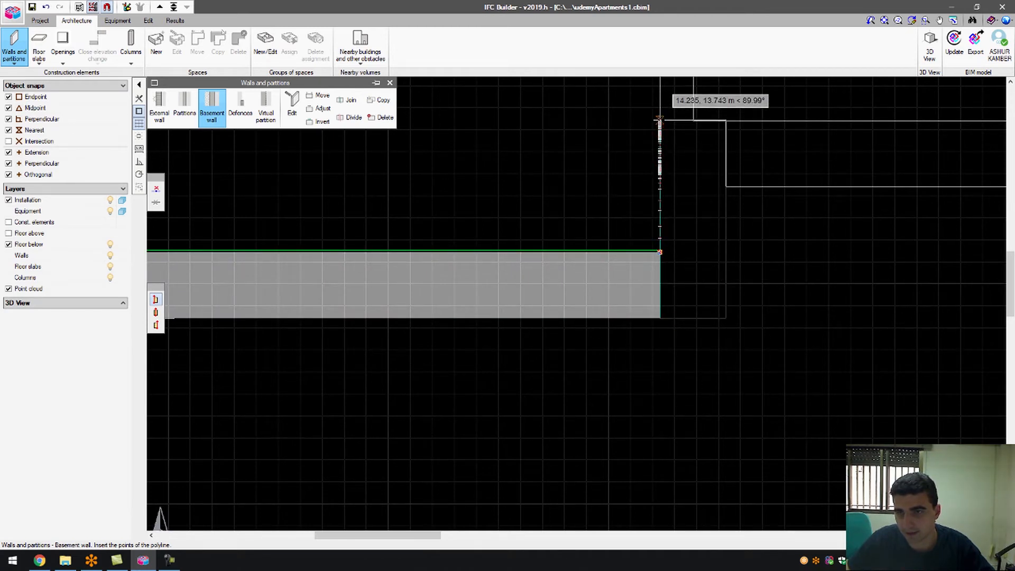
click(659, 121)
scroll(521, 227, down, 3)
scroll(507, 222, up, 4)
scroll(494, 216, down, 8)
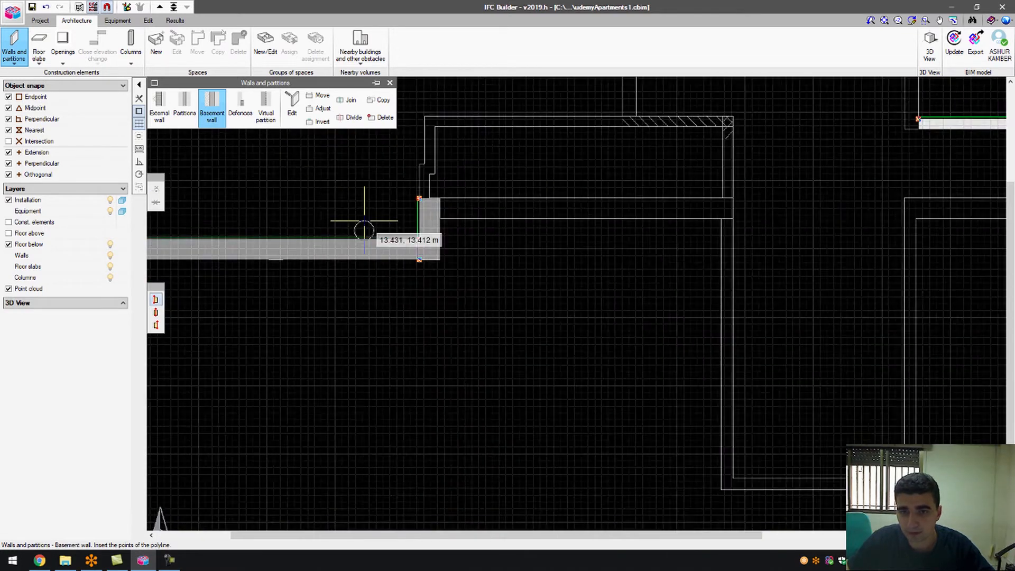
Draw a basement wall up the inner line of the building's right side, from the long external wall's right end to the upper corner.
scroll(764, 378, up, 6)
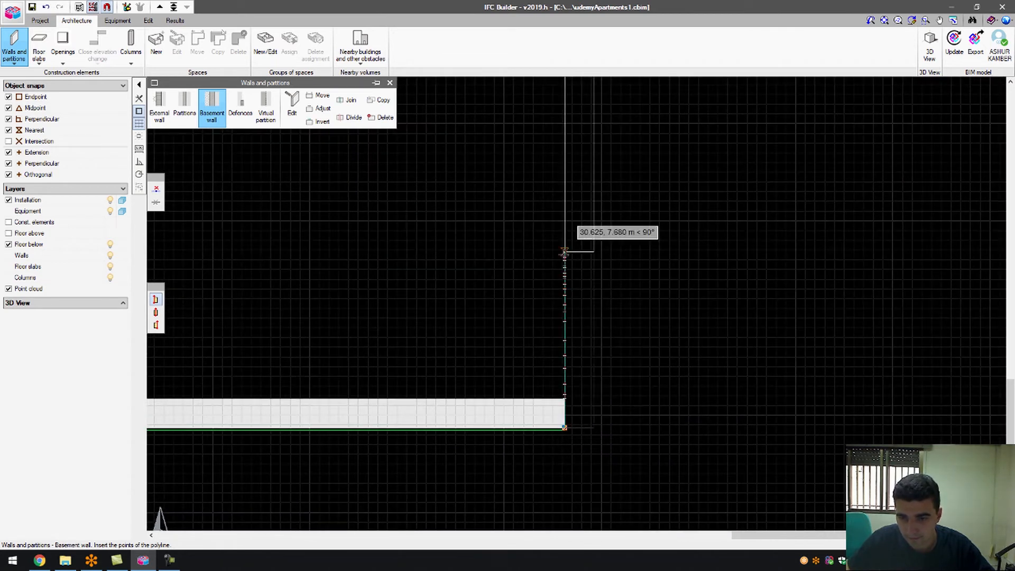
scroll(555, 211, down, 4)
scroll(550, 141, up, 4)
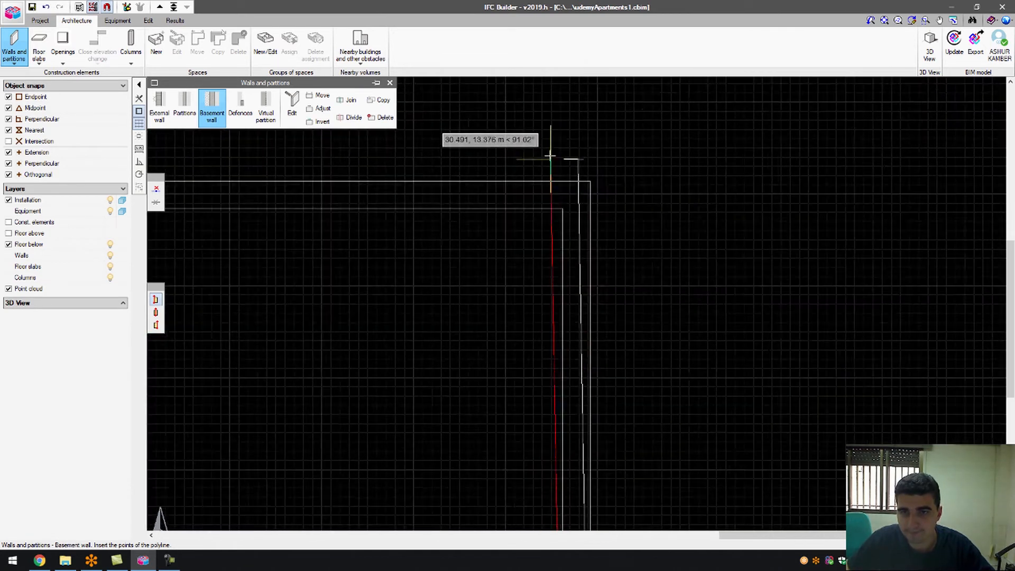
scroll(557, 194, up, 2)
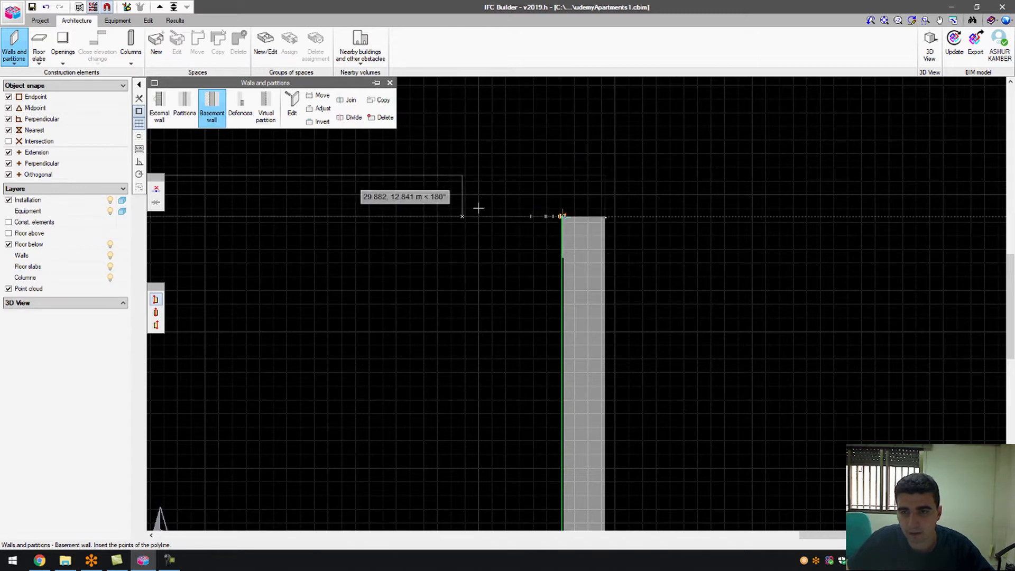
Continue the basement wall along the lower line of the upper-right horizontal outline to the step corner beneath the short vertical external wall.
scroll(427, 213, down, 3)
scroll(729, 236, down, 3)
scroll(350, 199, up, 2)
scroll(438, 231, up, 4)
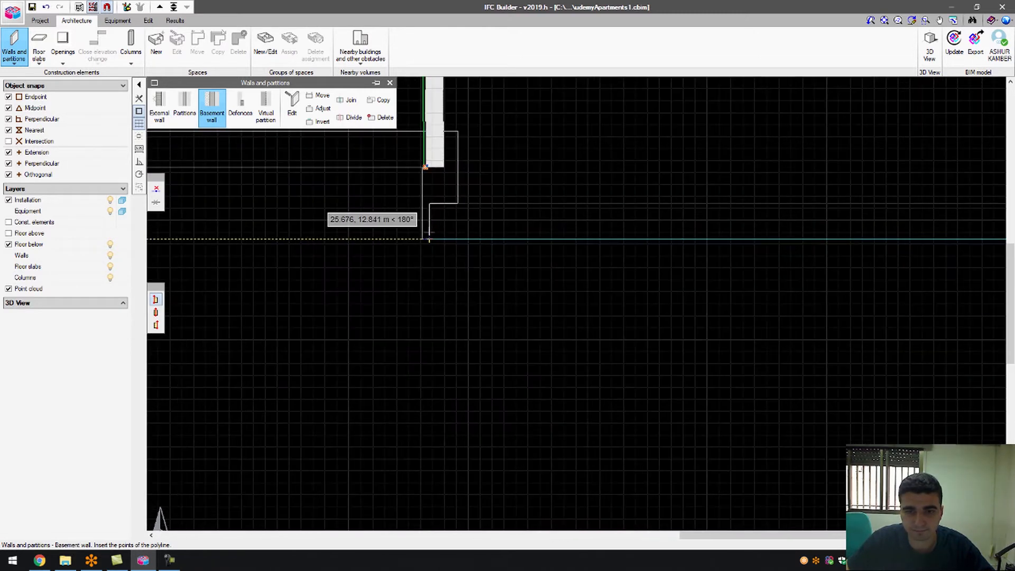
click(423, 239)
Draw a short basement wall up the vertical outline at the upper-right step, ending level with the external wall's lower end.
scroll(711, 364, down, 4)
scroll(646, 335, up, 5)
scroll(651, 254, up, 4)
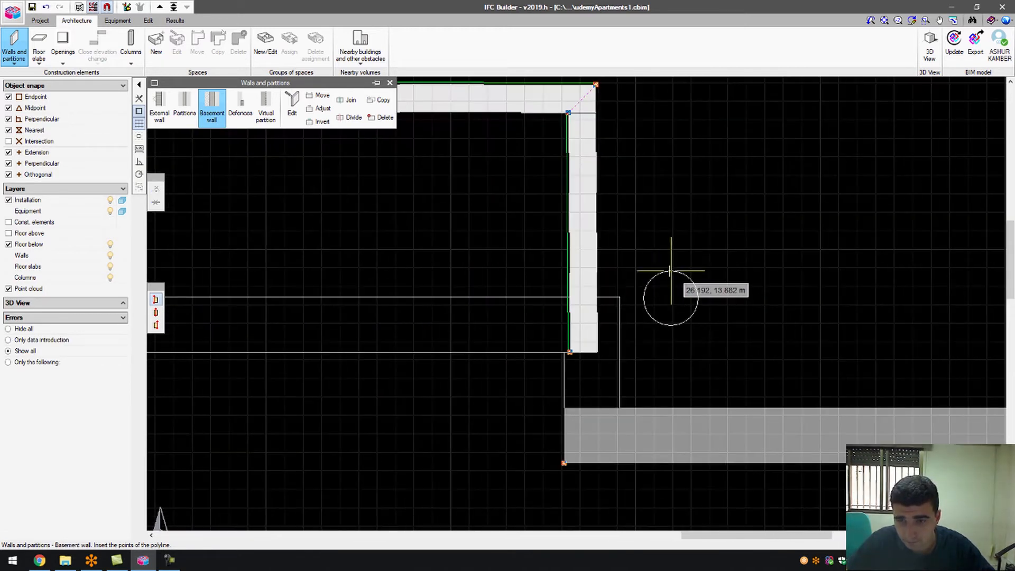
scroll(682, 271, down, 3)
scroll(704, 285, down, 4)
scroll(588, 344, up, 5)
scroll(651, 268, up, 1)
scroll(460, 281, down, 1)
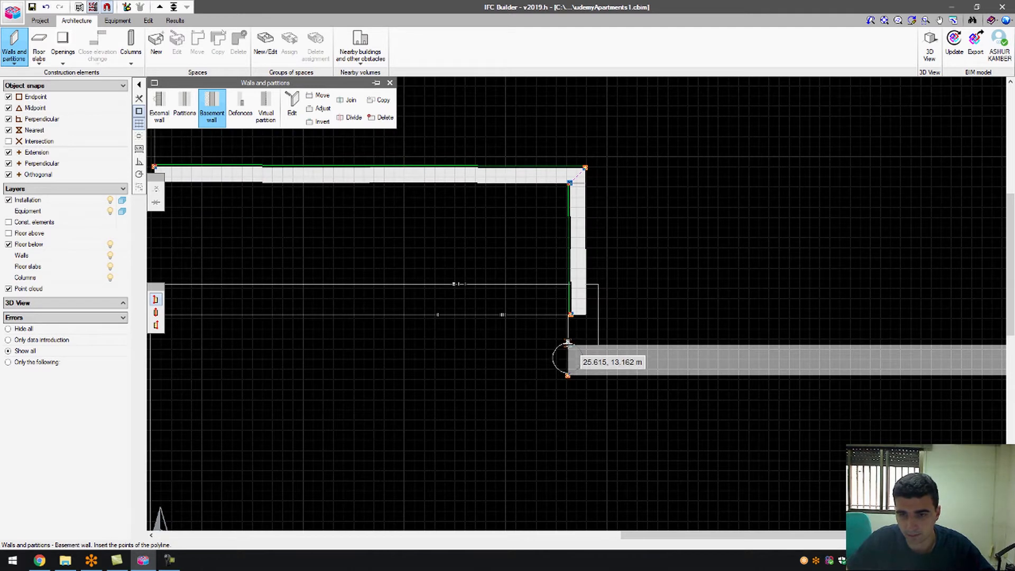
scroll(567, 342, up, 4)
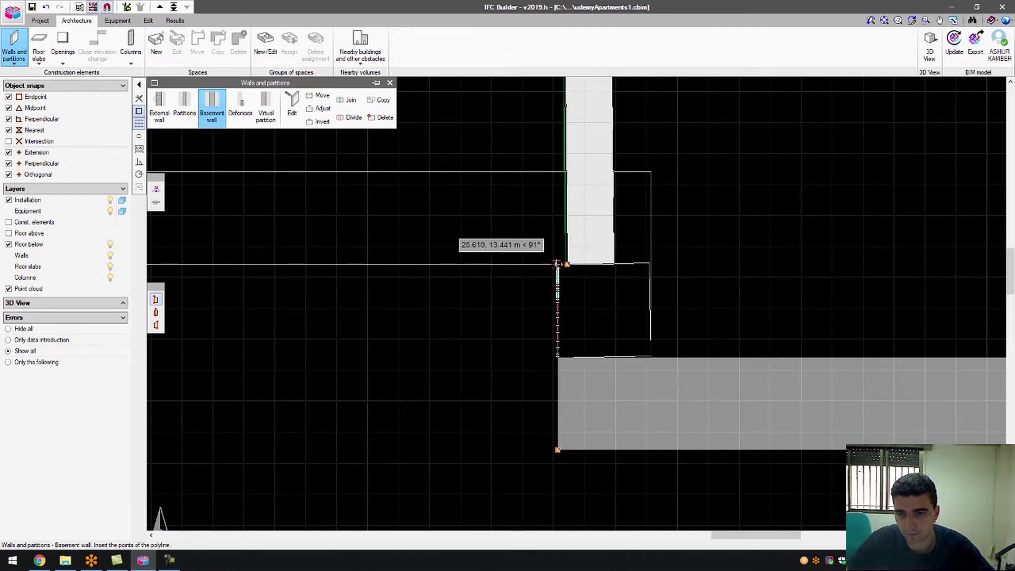
scroll(557, 262, up, 4)
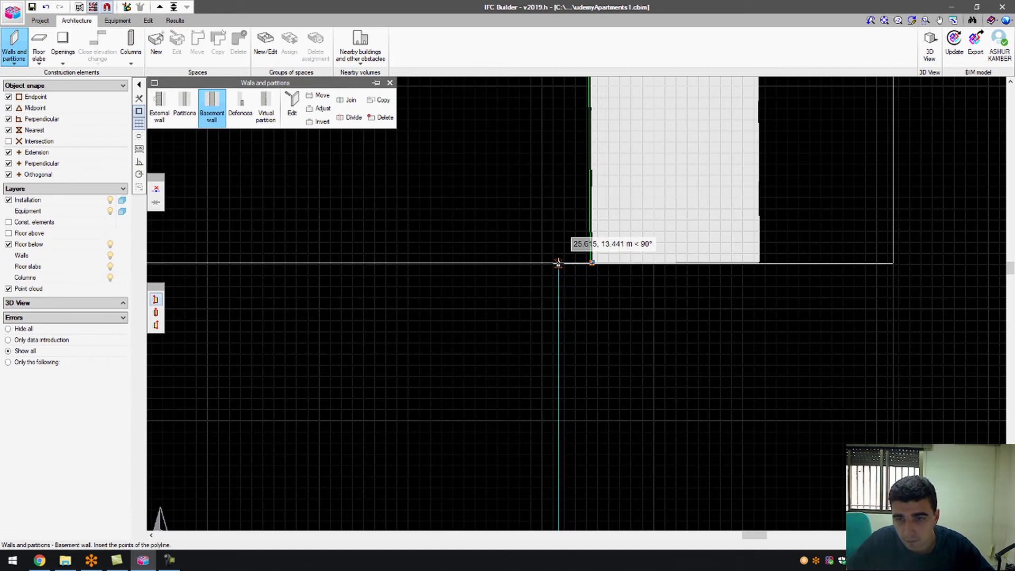
click(559, 263)
right_click(558, 262)
scroll(556, 271, down, 4)
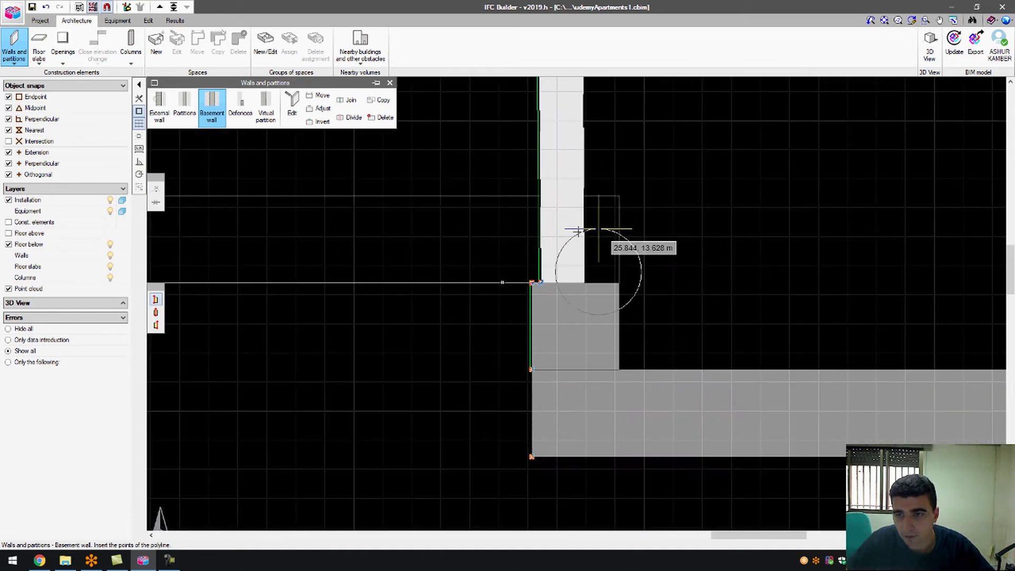
Try to draw a short basement wall on the ledge between the external wall's lower outer corner and the outline's right edge.
scroll(615, 195, up, 1)
scroll(614, 195, up, 2)
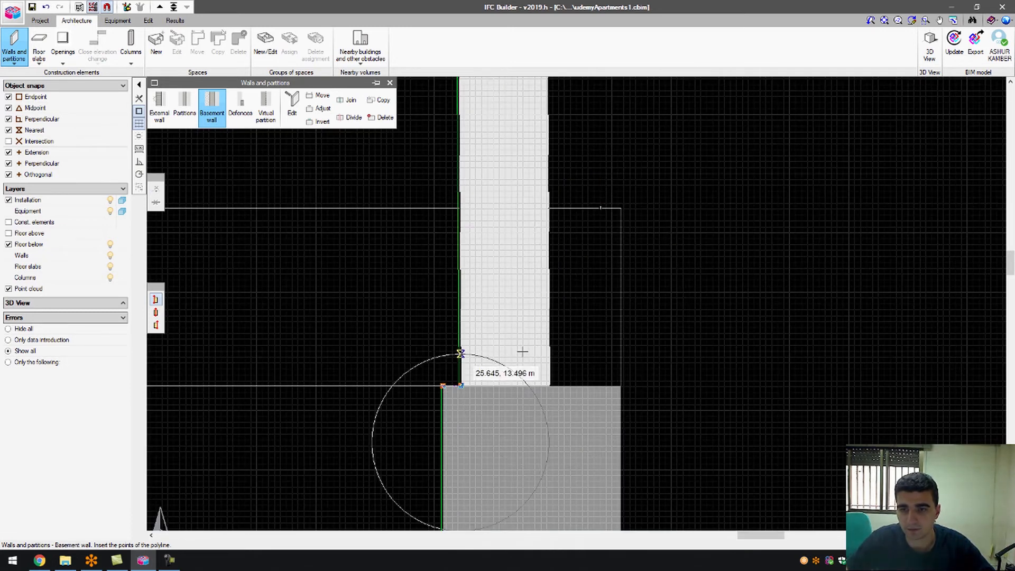
click(550, 384)
right_click(539, 357)
click(620, 386)
click(549, 384)
right_click(550, 384)
scroll(672, 314, down, 5)
scroll(586, 263, up, 6)
scroll(643, 274, up, 5)
scroll(550, 267, down, 4)
scroll(550, 267, down, 2)
right_click(543, 261)
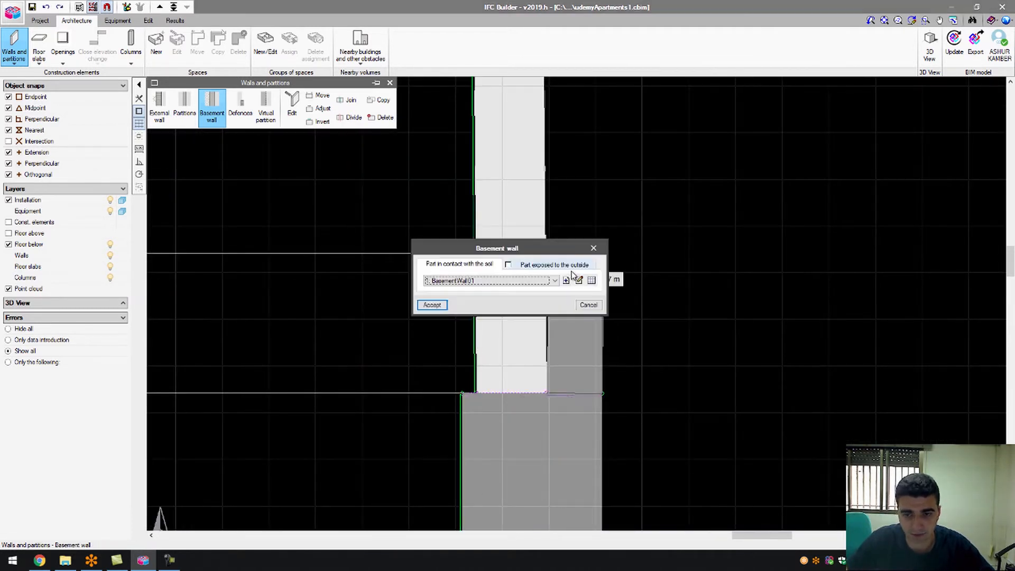
Draw a short BasementWall01 wall along the ledge's upper line, from the short external wall's outer face to the outline corner.
click(432, 305)
scroll(549, 267, up, 1)
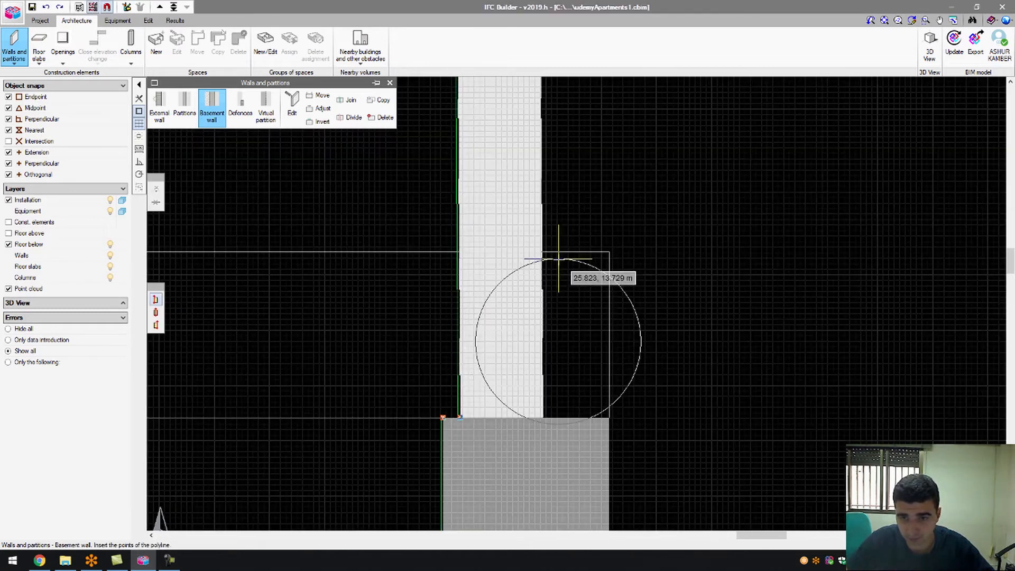
click(541, 251)
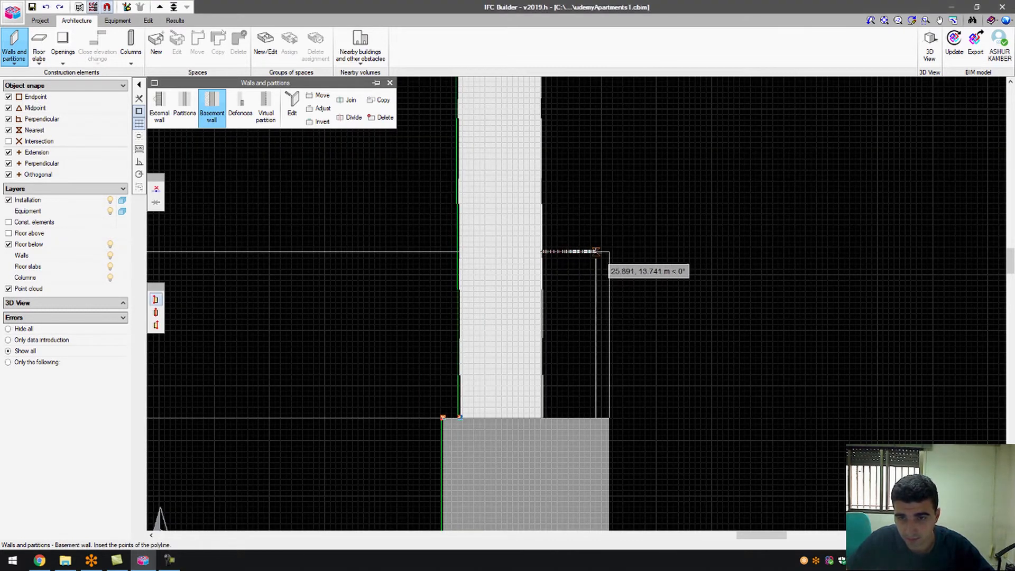
scroll(656, 299, down, 5)
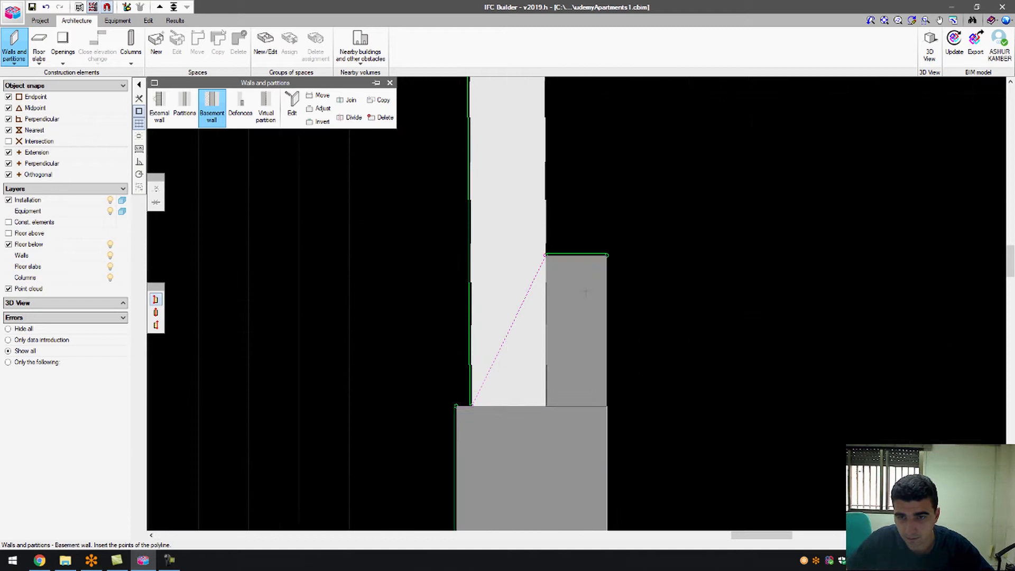
Draw a basement wall along the upper line of the right recess, from its left corner to the short external wall's inner face.
scroll(635, 301, up, 3)
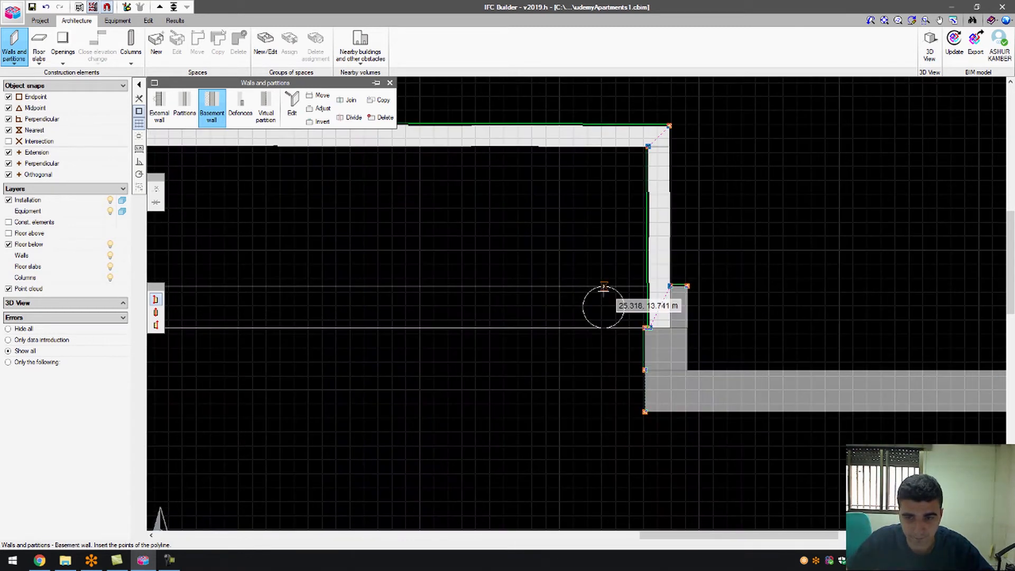
scroll(667, 329, up, 1)
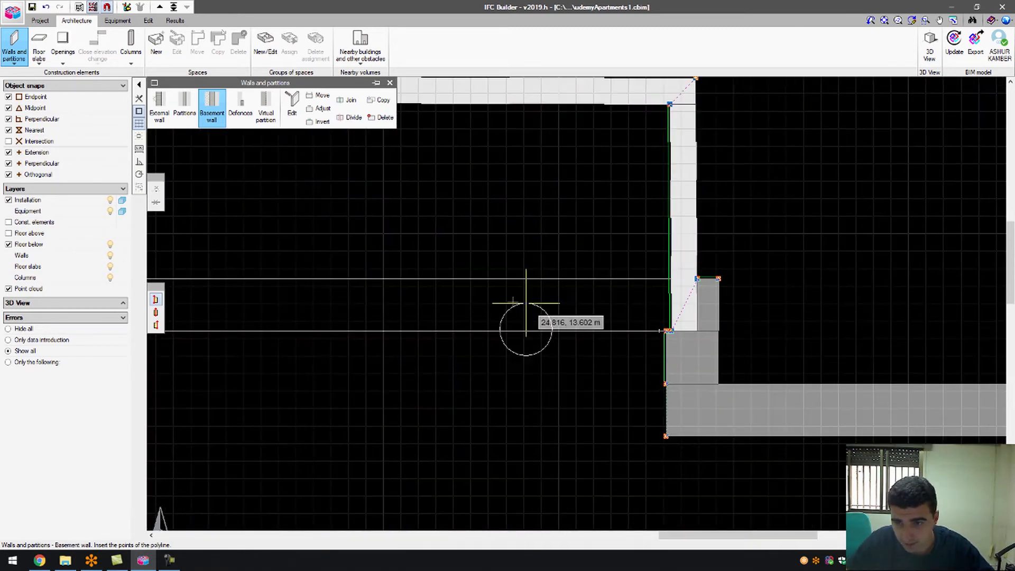
scroll(526, 302, down, 3)
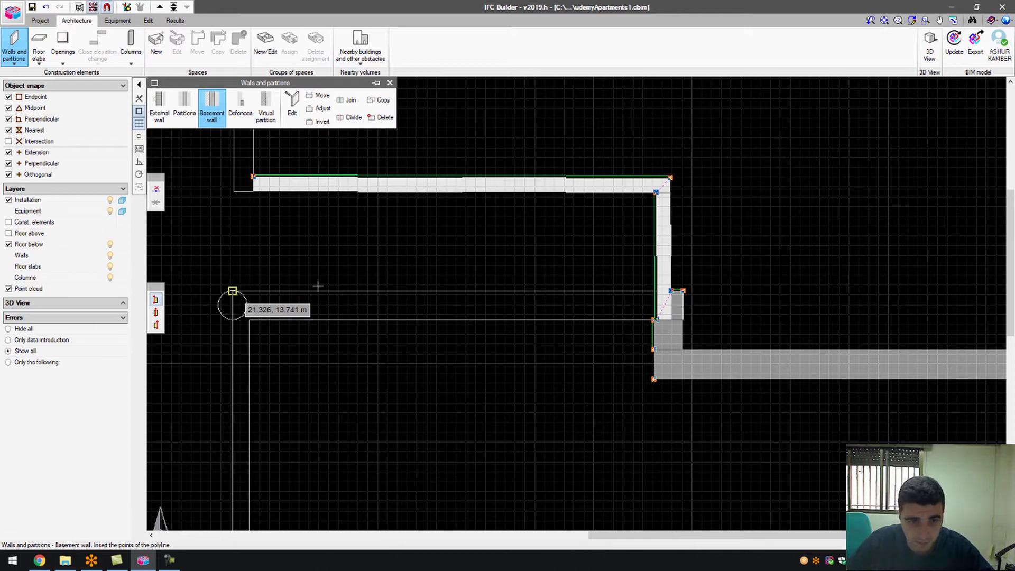
scroll(645, 288, up, 3)
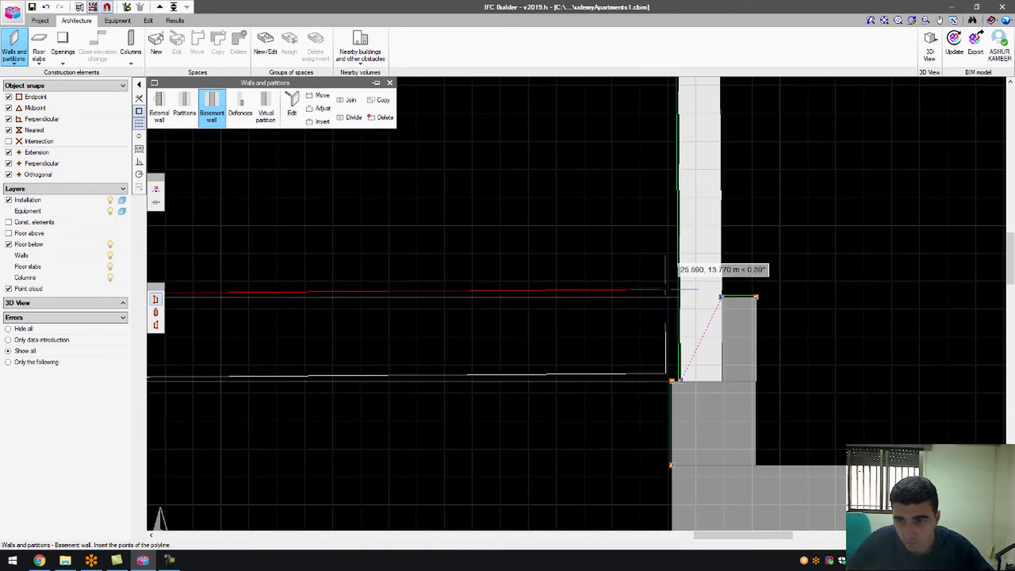
scroll(668, 291, up, 4)
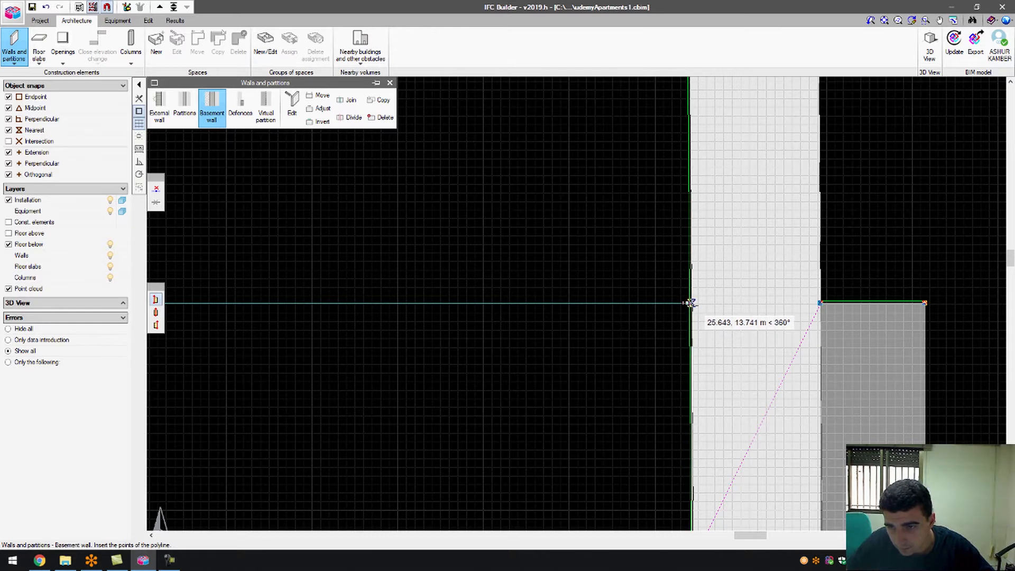
click(692, 303)
scroll(692, 296, down, 8)
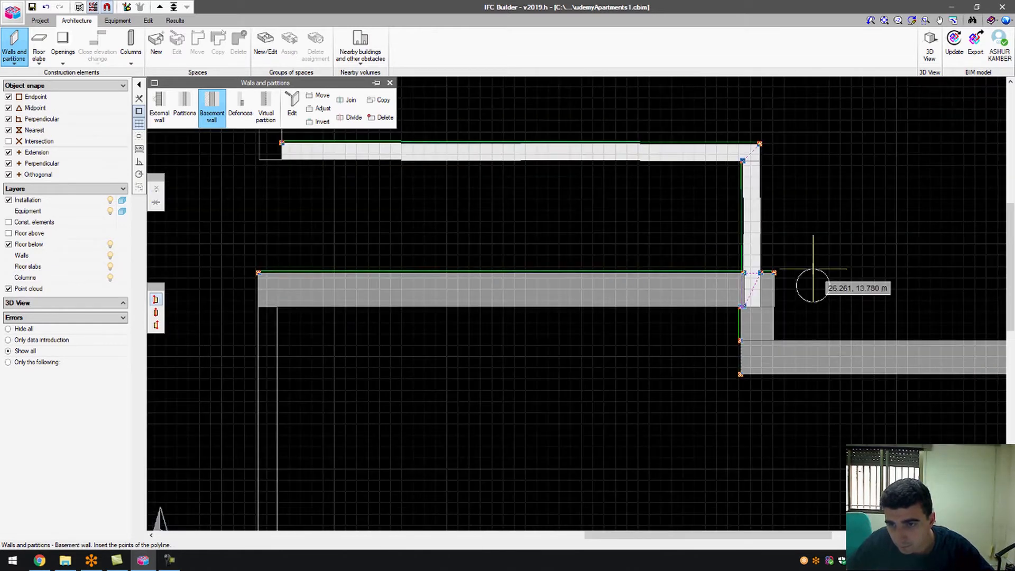
Draw a basement wall along the left recess's horizontal outline, from the short vertical basement wall to the right corner, and finish the command.
scroll(325, 296, up, 6)
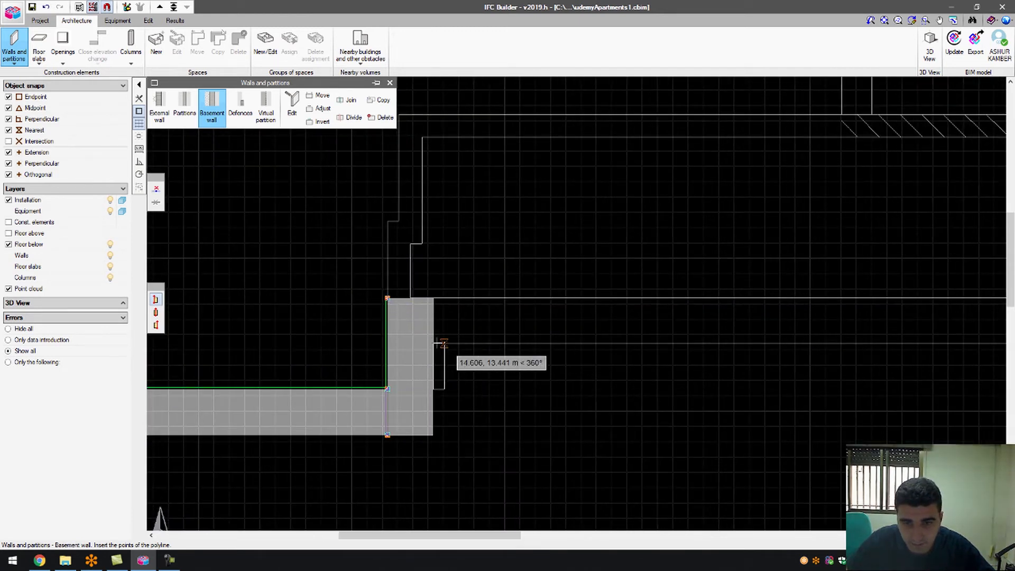
click(433, 298)
scroll(698, 298, down, 3)
scroll(877, 297, up, 2)
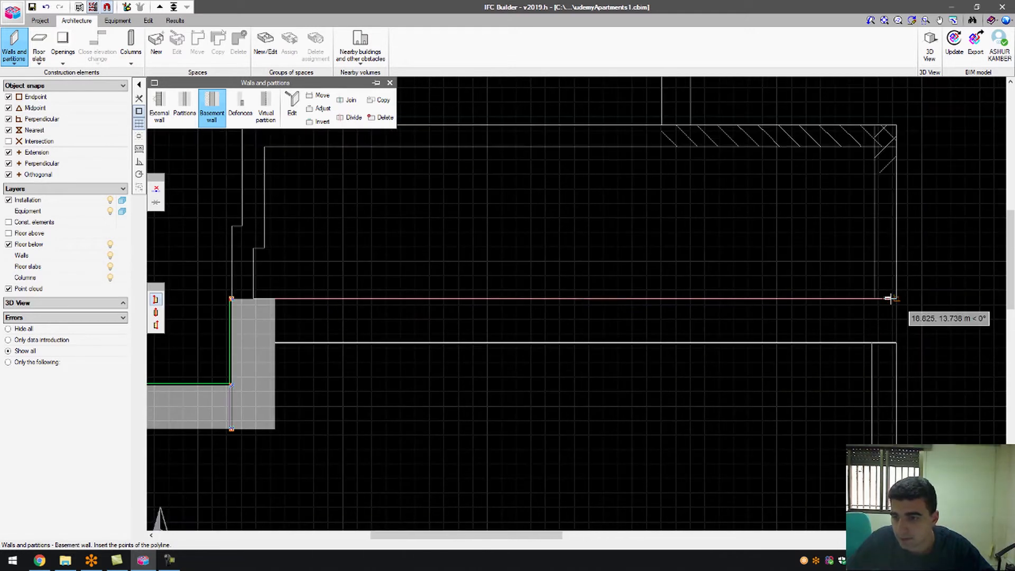
click(893, 298)
scroll(562, 226, down, 3)
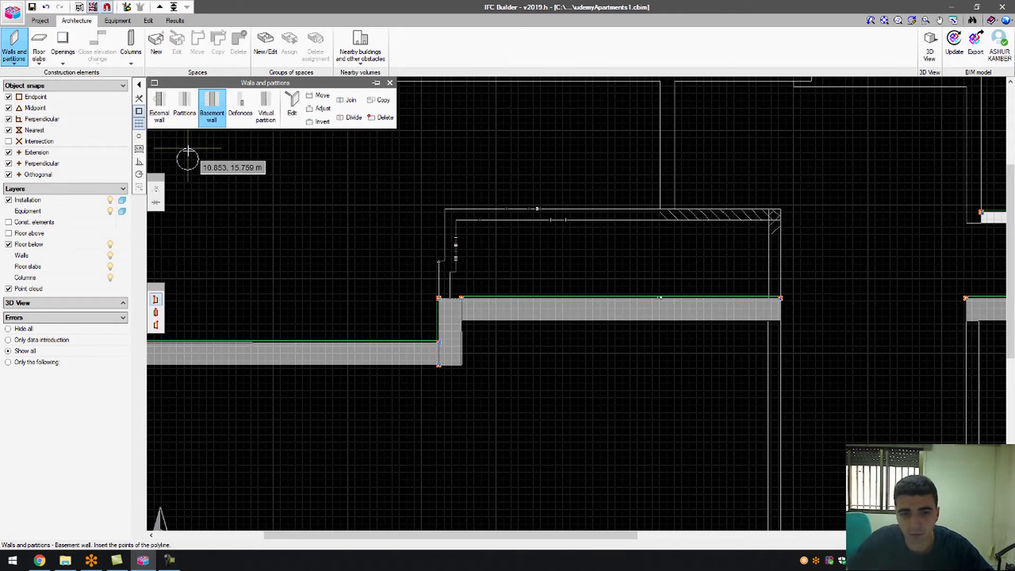
scroll(298, 235, down, 1)
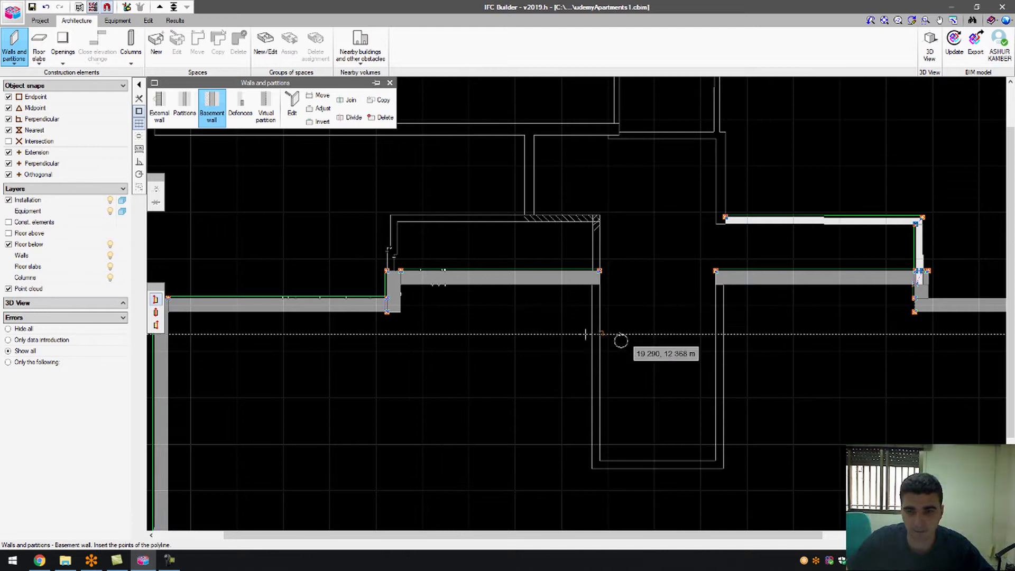
scroll(529, 307, down, 4)
scroll(430, 324, up, 2)
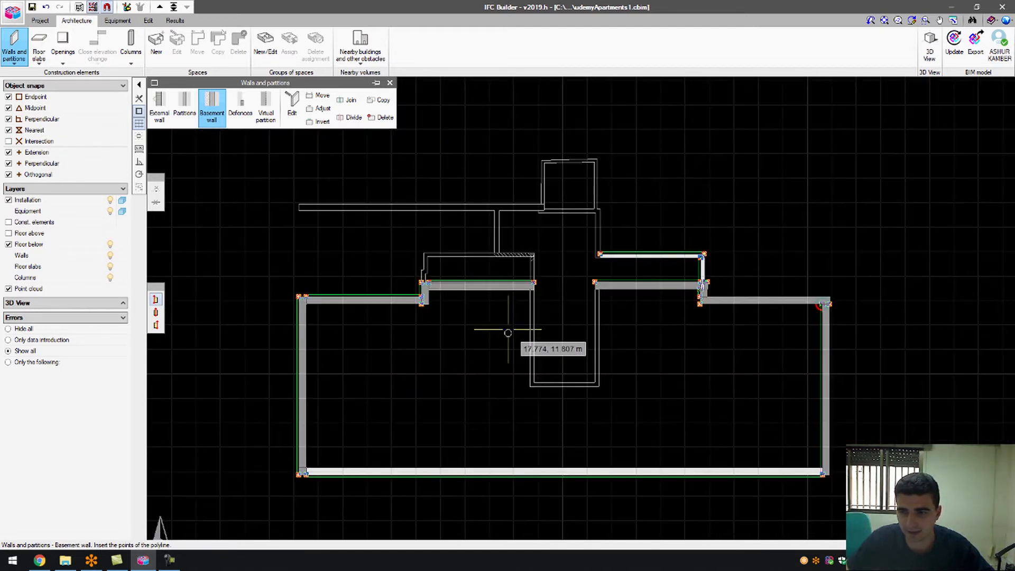
scroll(507, 325, up, 1)
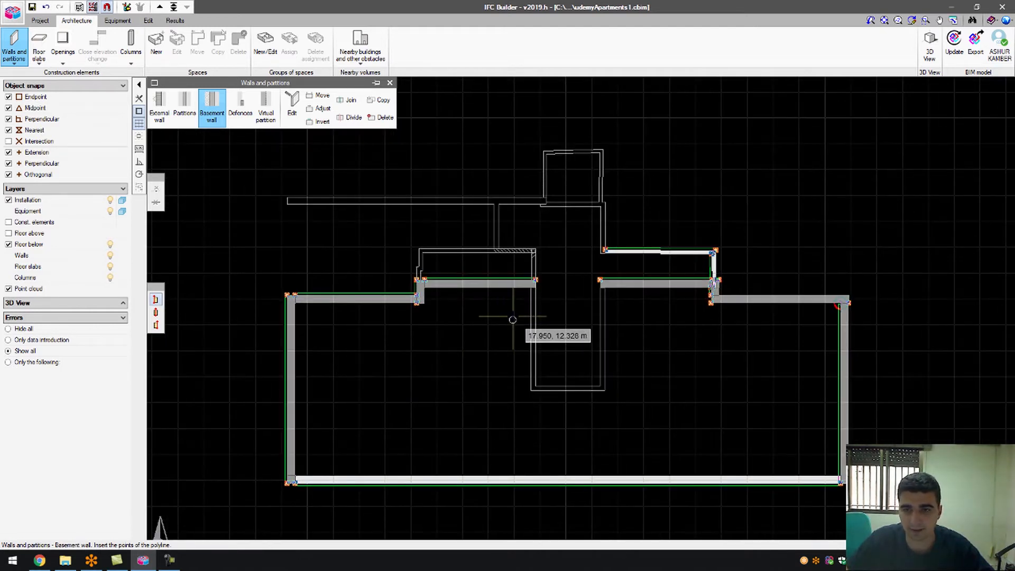
right_click(369, 161)
click(582, 303)
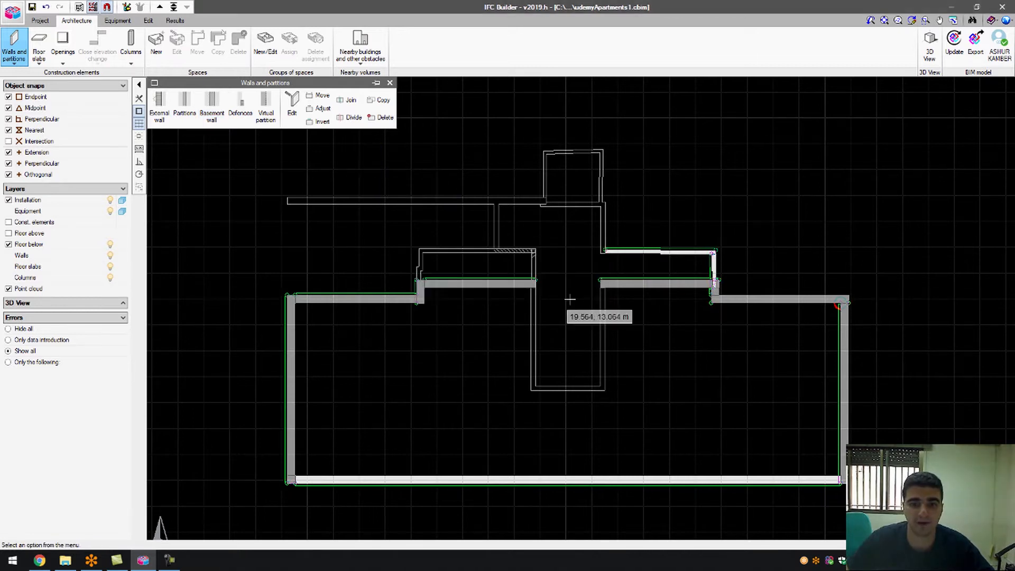
Turn on the construction elements layer to display the modelled walls and columns over the template.
scroll(410, 212, up, 3)
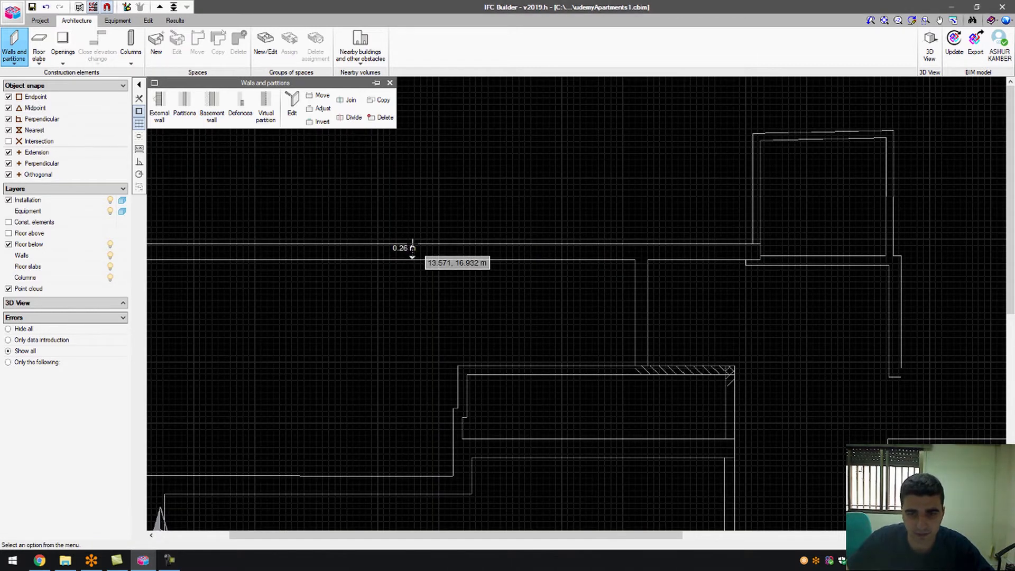
scroll(418, 312, down, 4)
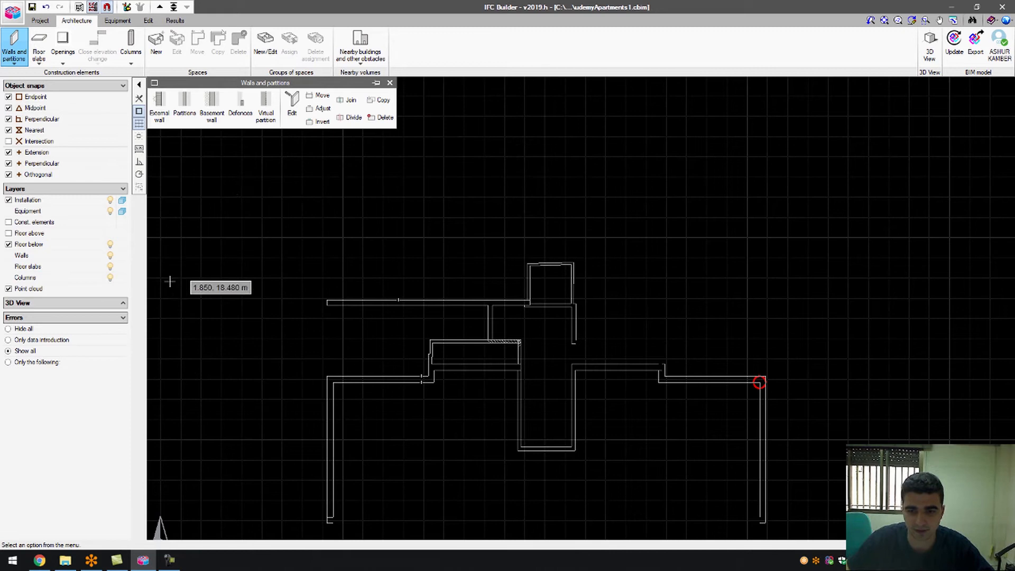
click(37, 224)
click(23, 224)
click(24, 224)
click(23, 224)
scroll(264, 395, up, 1)
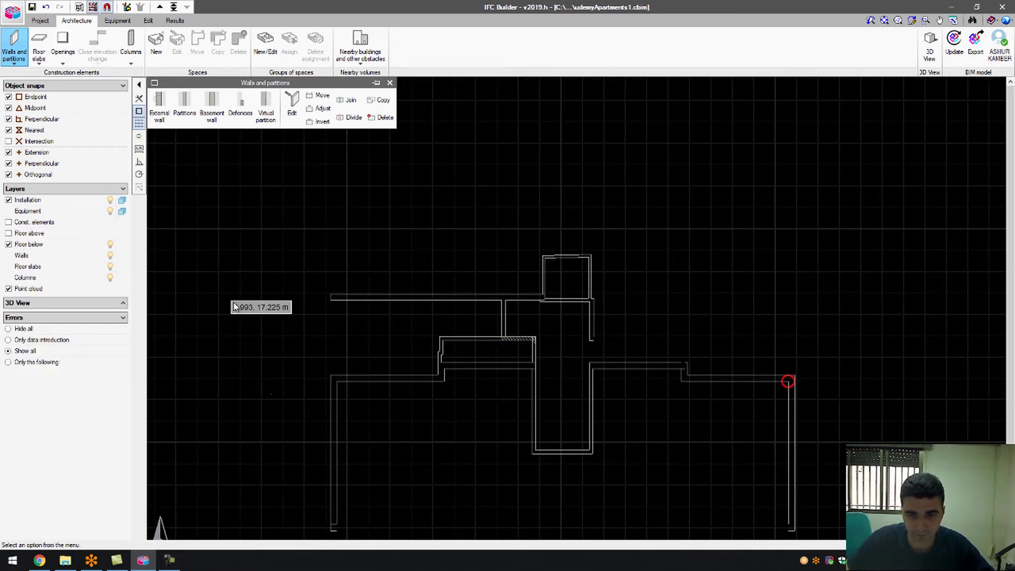
click(26, 221)
scroll(431, 369, up, 3)
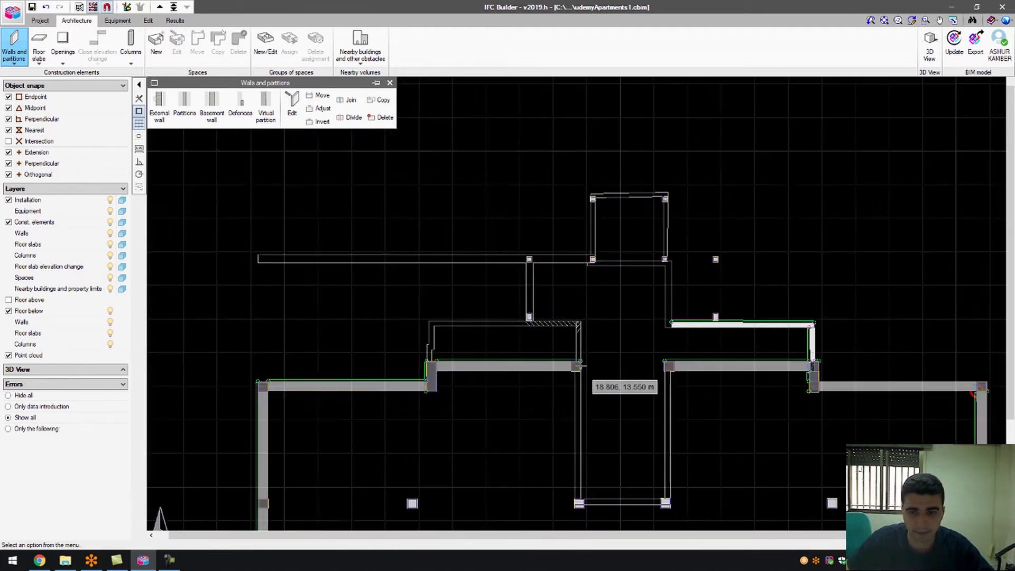
scroll(363, 314, up, 3)
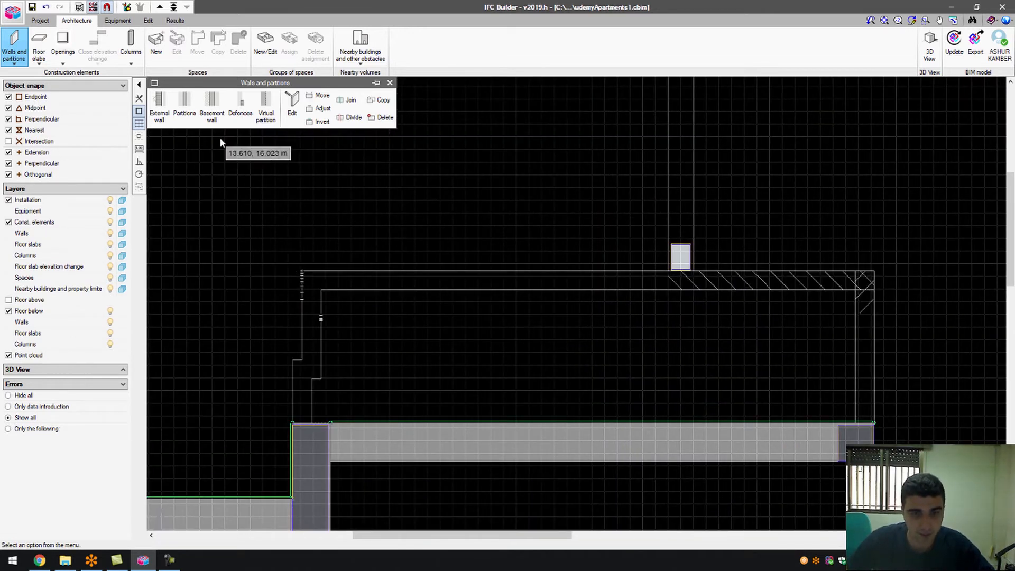
Hide the PARTITION layer of the Basement template view, leaving only BASEMENT_WALL visible.
click(78, 7)
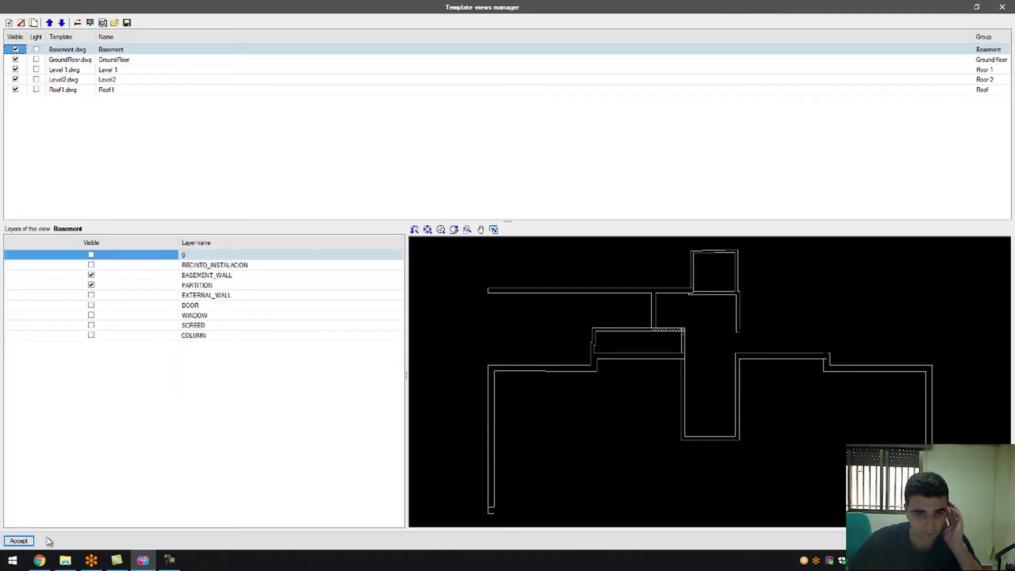
click(12, 543)
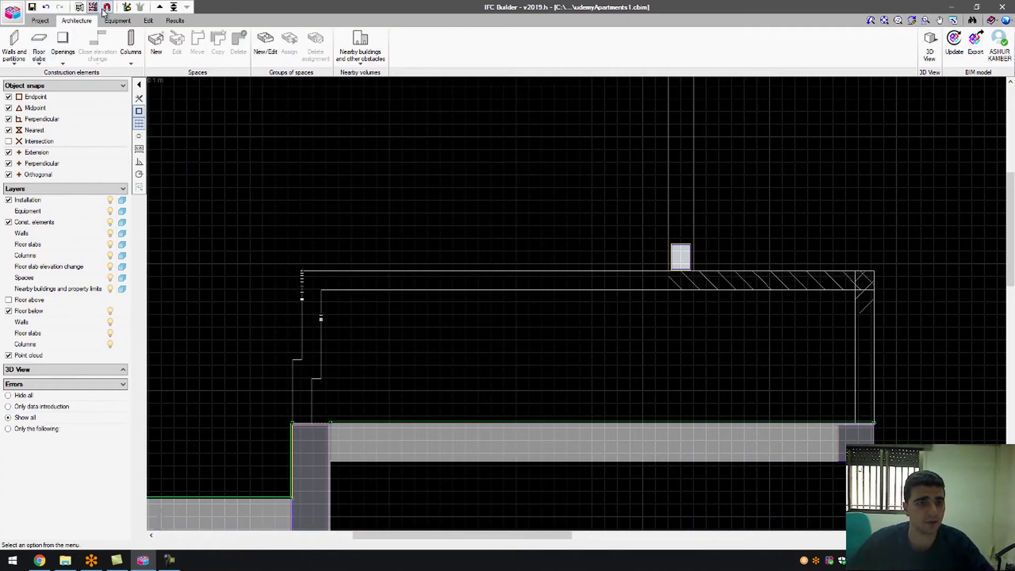
click(80, 7)
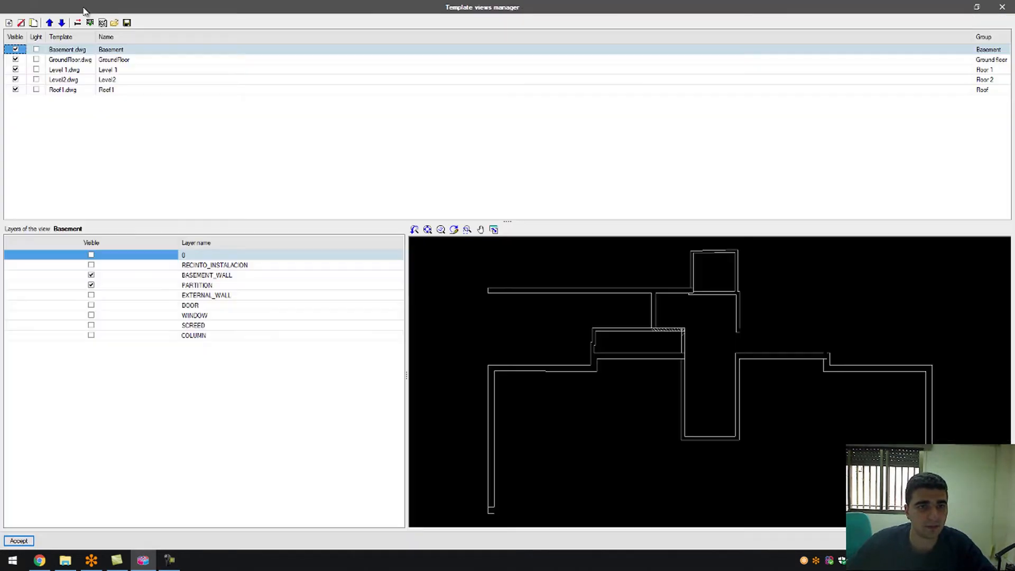
click(91, 285)
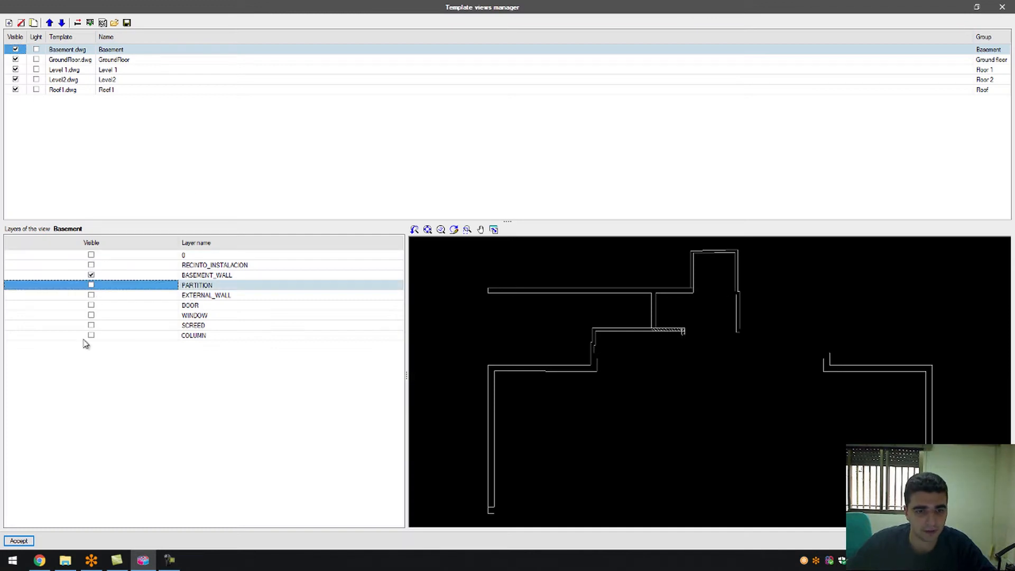
click(16, 540)
scroll(294, 340, down, 3)
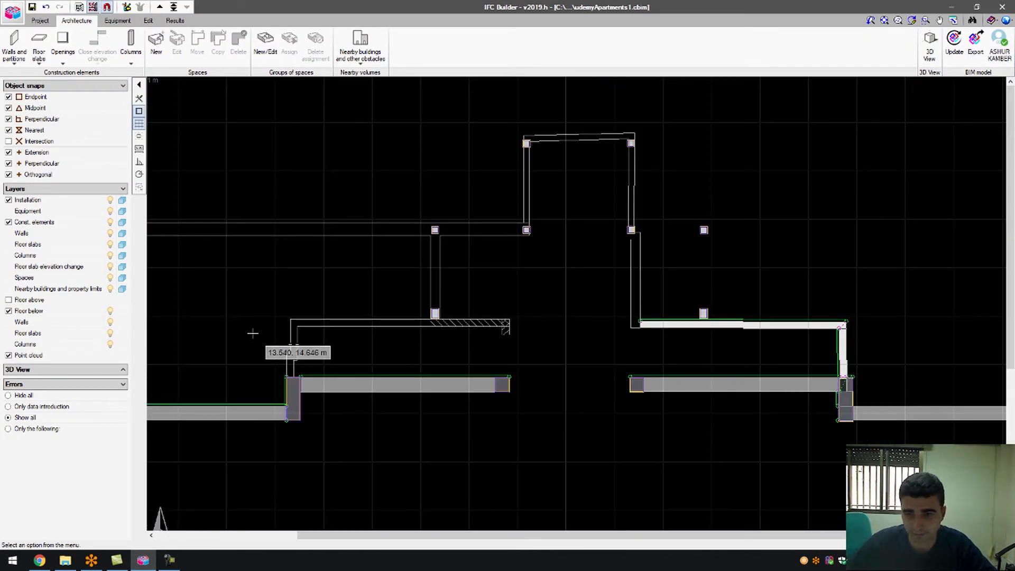
scroll(410, 333, down, 1)
scroll(199, 323, up, 1)
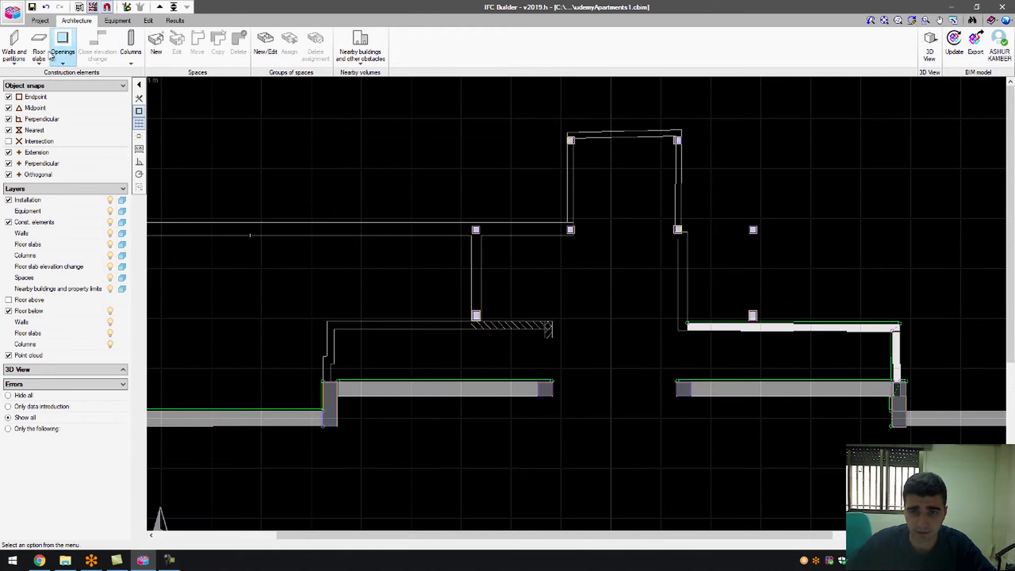
click(14, 48)
click(213, 117)
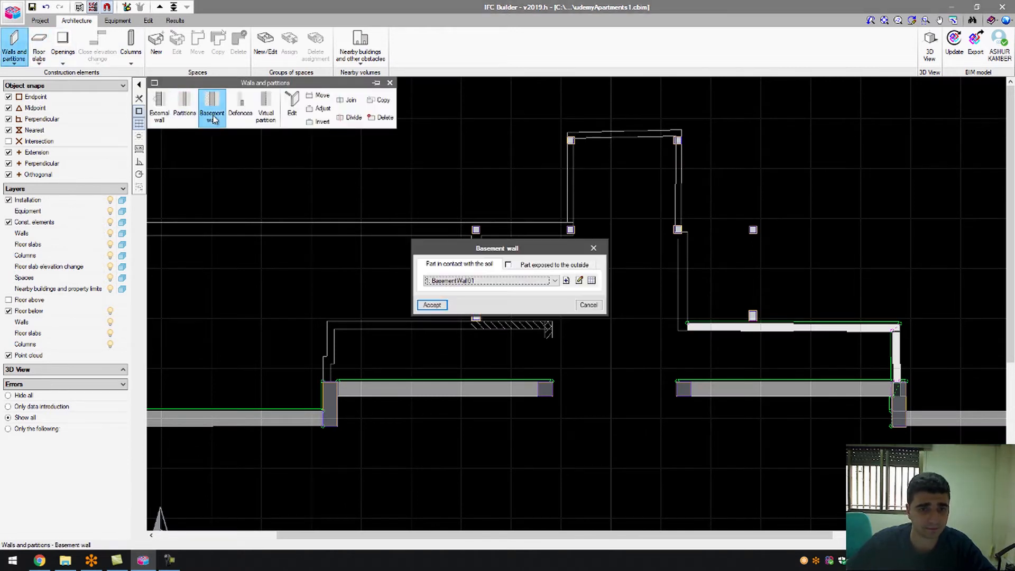
click(588, 305)
scroll(341, 321, up, 2)
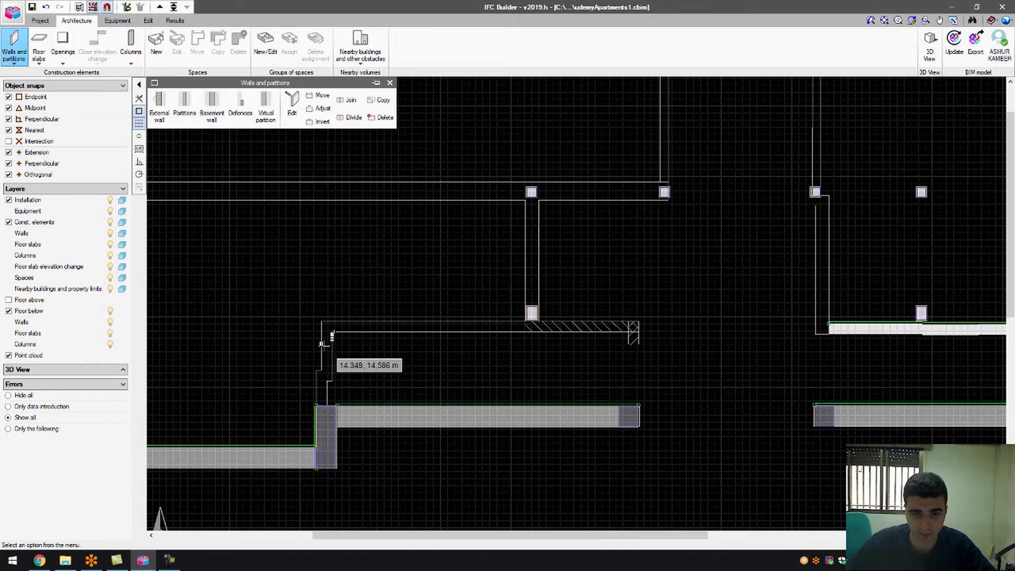
Create the basement wall type BasementWall02 with a thickness of 0.15 m for drawing.
click(212, 108)
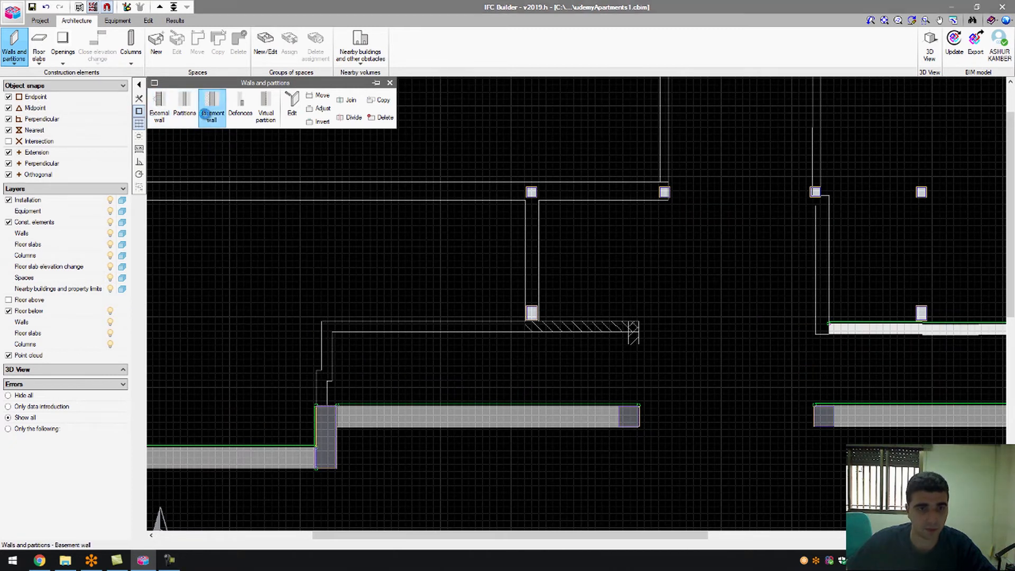
click(566, 281)
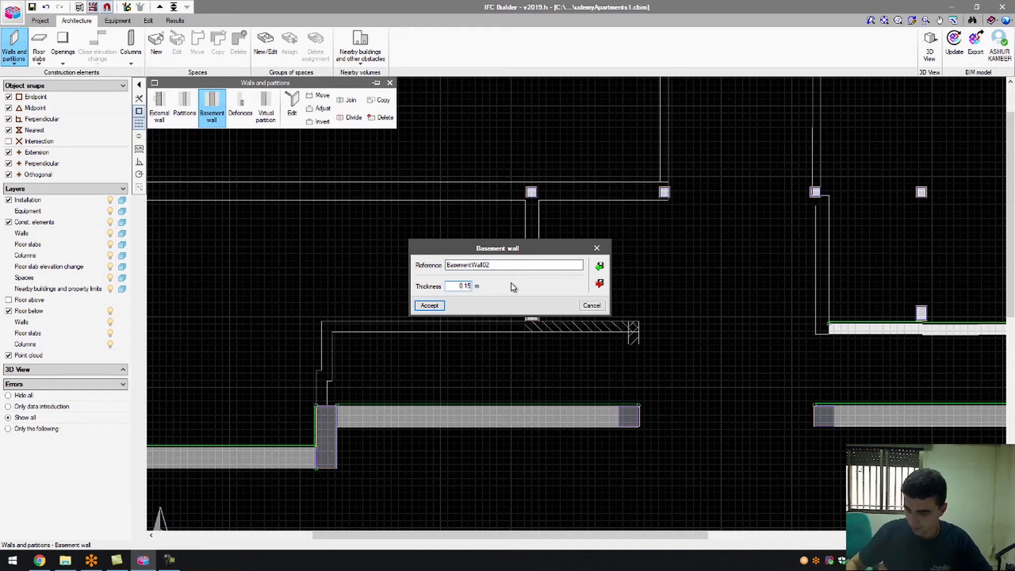
click(434, 308)
click(432, 305)
scroll(296, 439, up, 5)
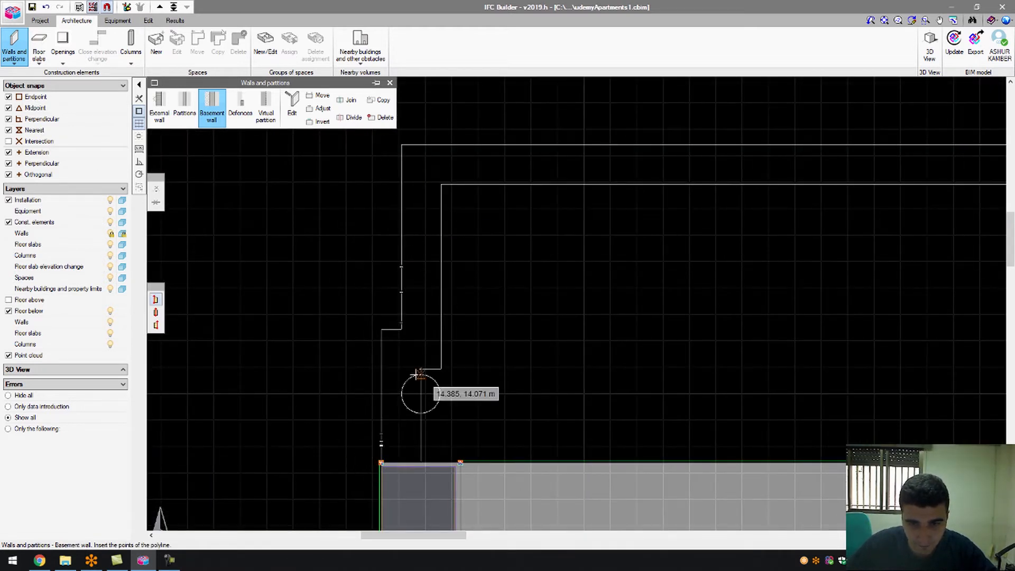
Try to draw the left recess's two offset vertical basement walls, ending the lower one at the template's inner step corner.
click(380, 463)
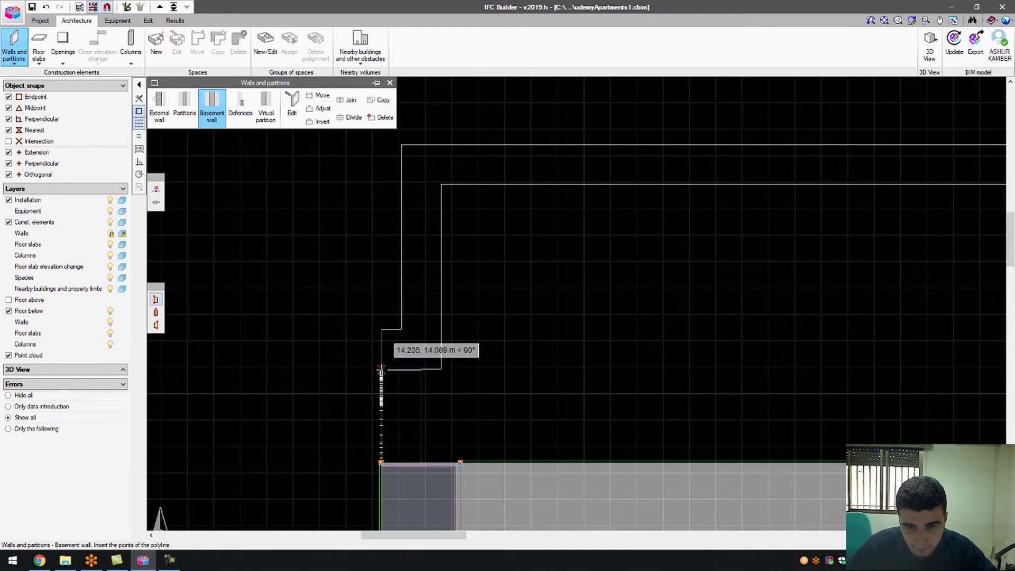
click(380, 369)
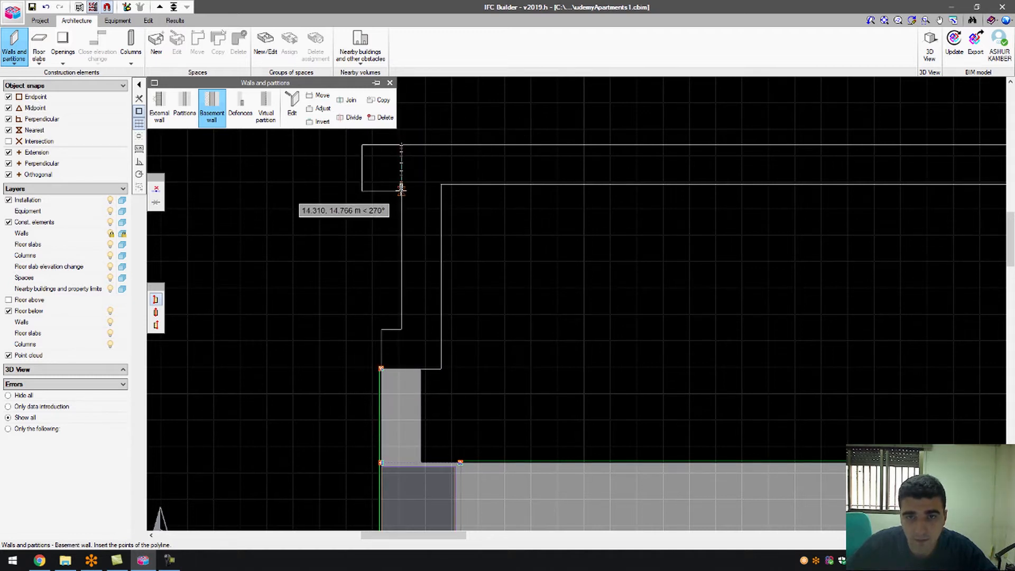
click(157, 326)
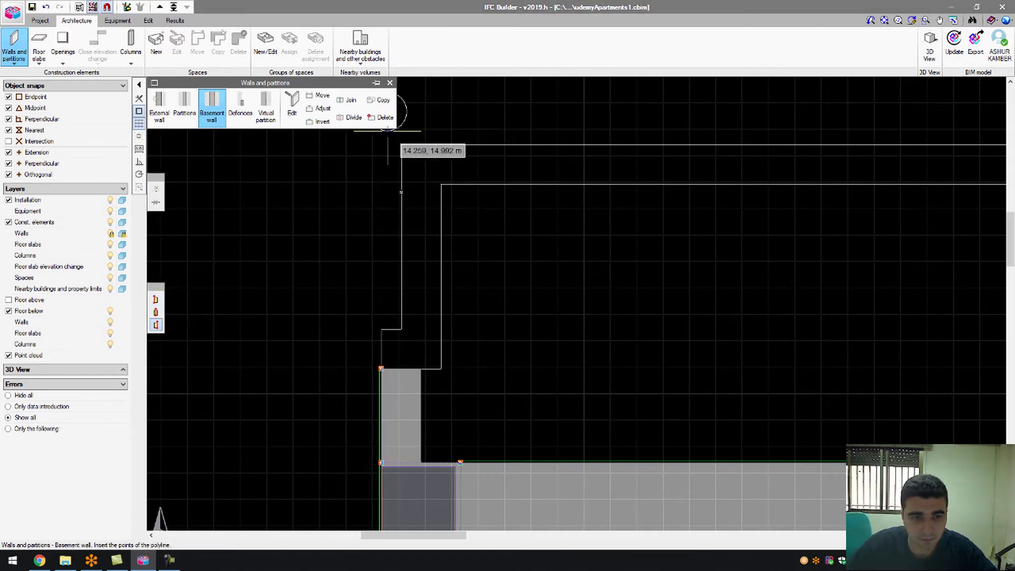
click(401, 144)
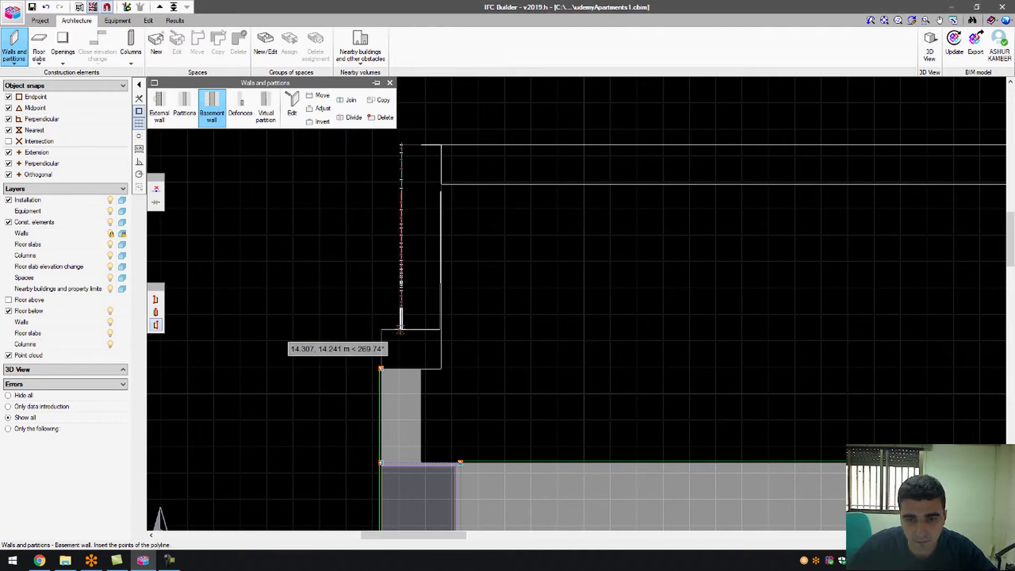
click(401, 328)
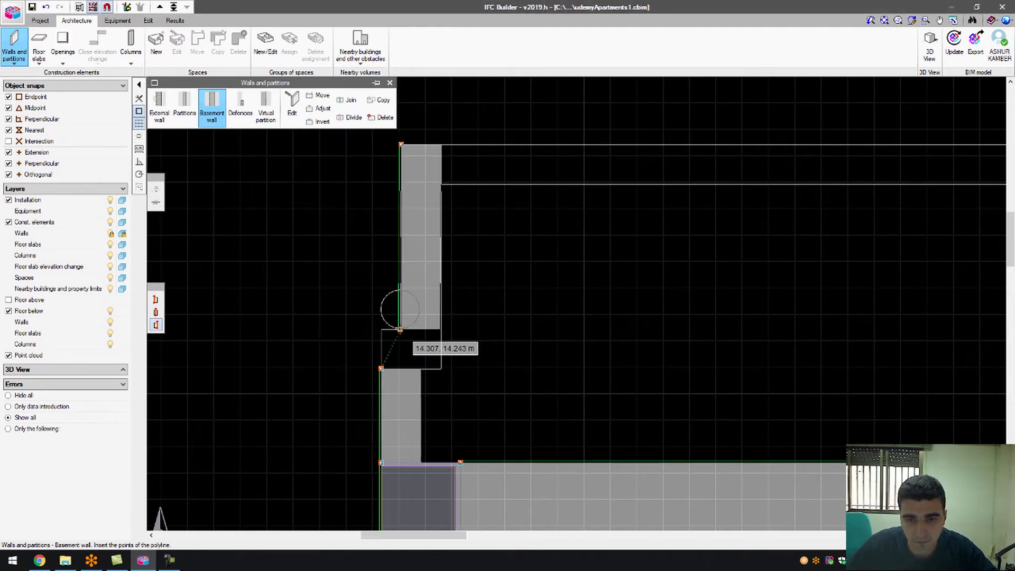
right_click(336, 287)
click(590, 304)
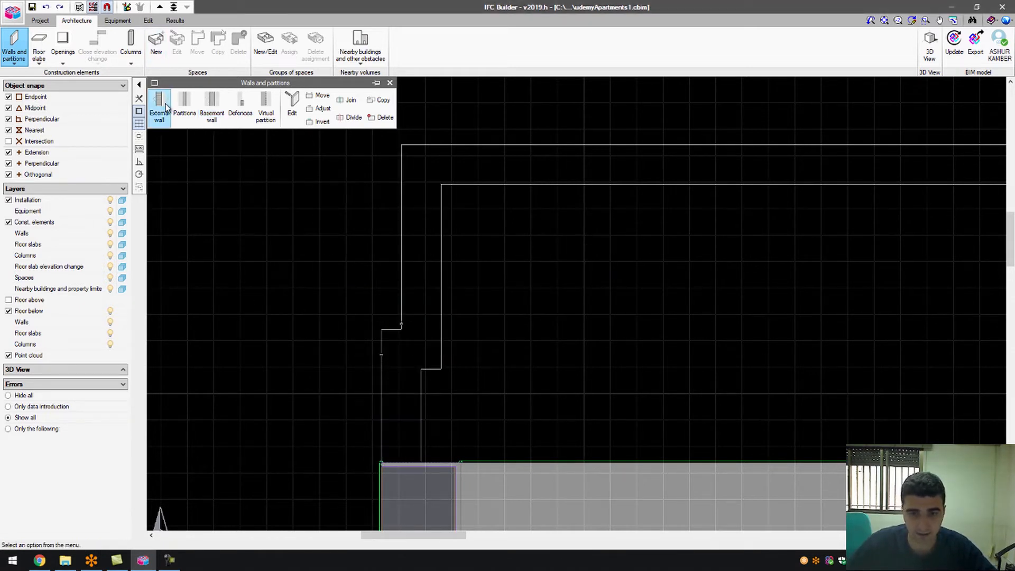
Define a new basement wall type BasementWall02, 0.15 m thick, and start drawing with it.
click(211, 108)
click(546, 283)
click(529, 291)
click(565, 281)
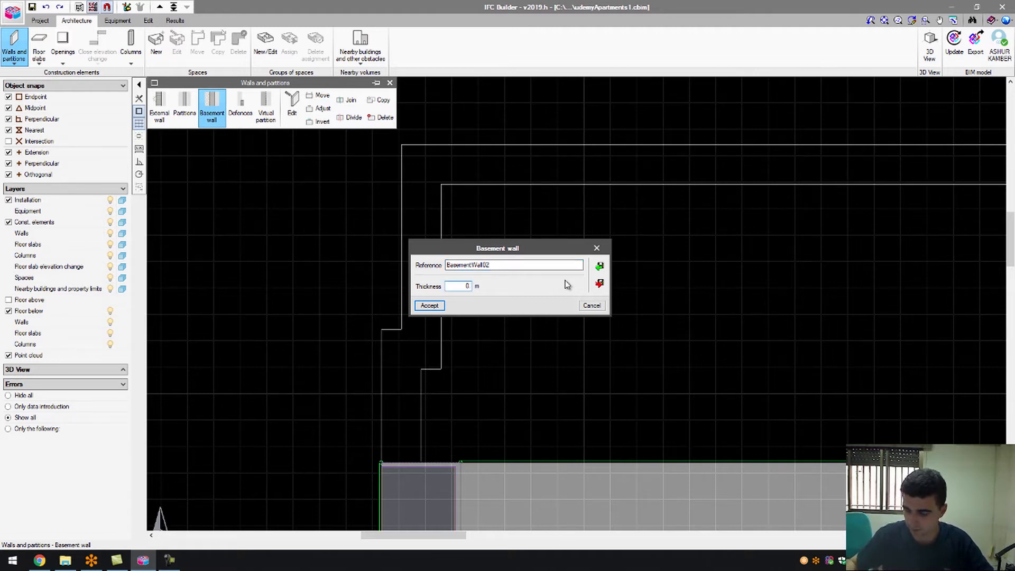
click(429, 305)
click(418, 306)
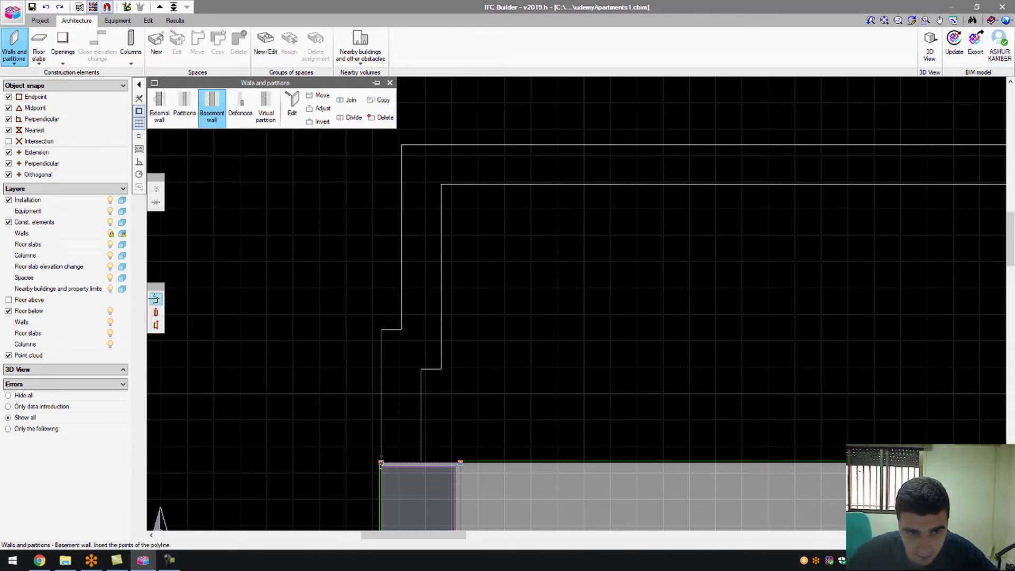
Draw the left recess's lower vertical basement wall from the external wall's upper left corner to the outer step in the outline.
click(380, 463)
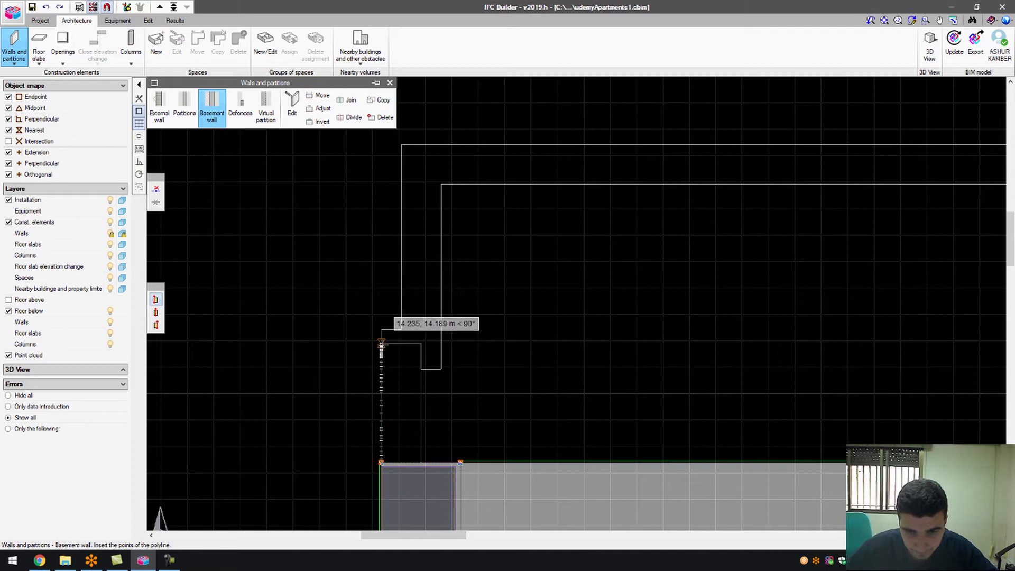
scroll(380, 328, up, 2)
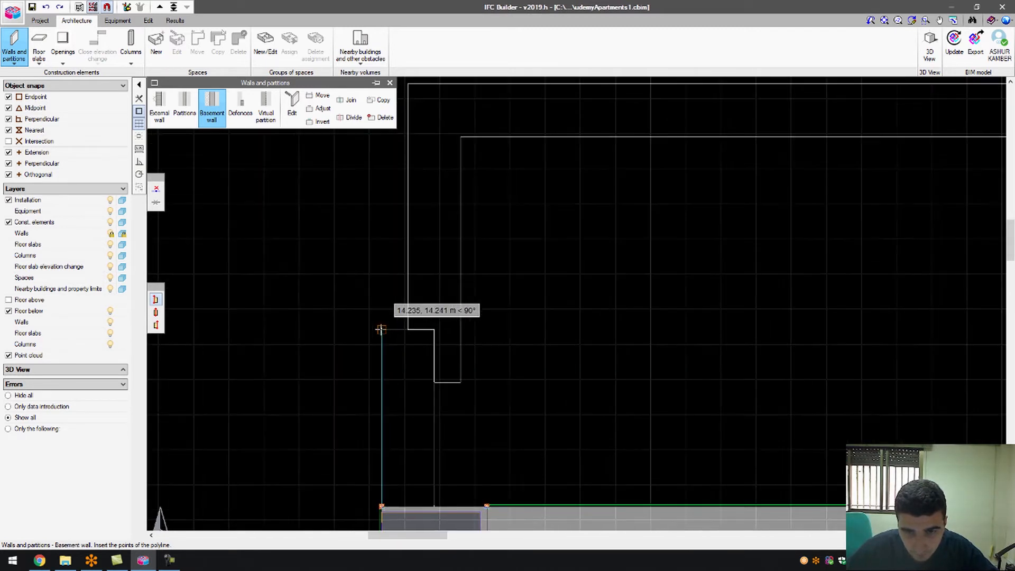
click(381, 329)
scroll(388, 223, down, 11)
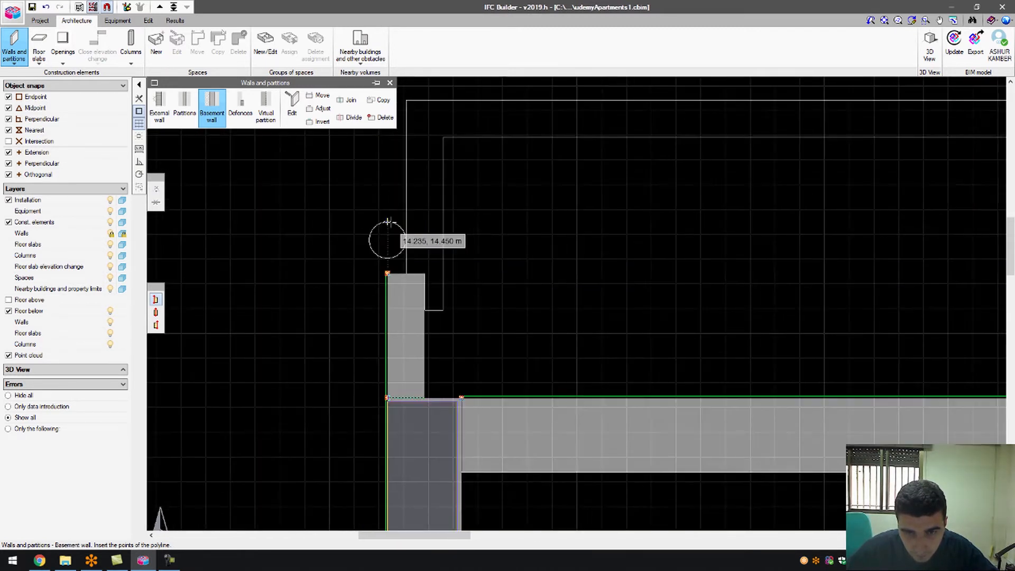
scroll(428, 134, up, 3)
scroll(419, 258, down, 3)
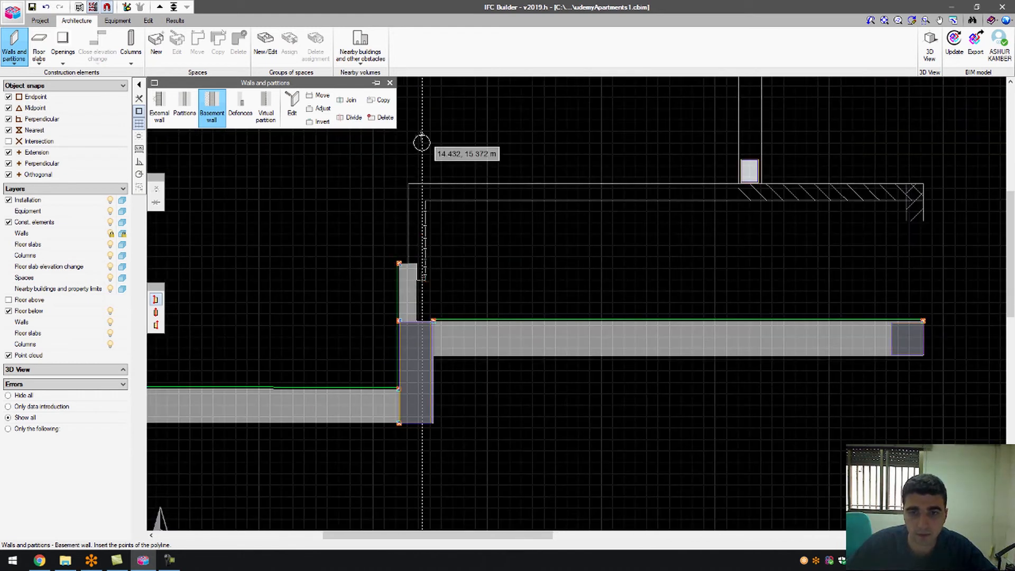
Draw the recess's upper vertical basement wall from the outline's upper left corner down to the lower wall, with its thickness inward.
scroll(417, 156, up, 4)
click(394, 218)
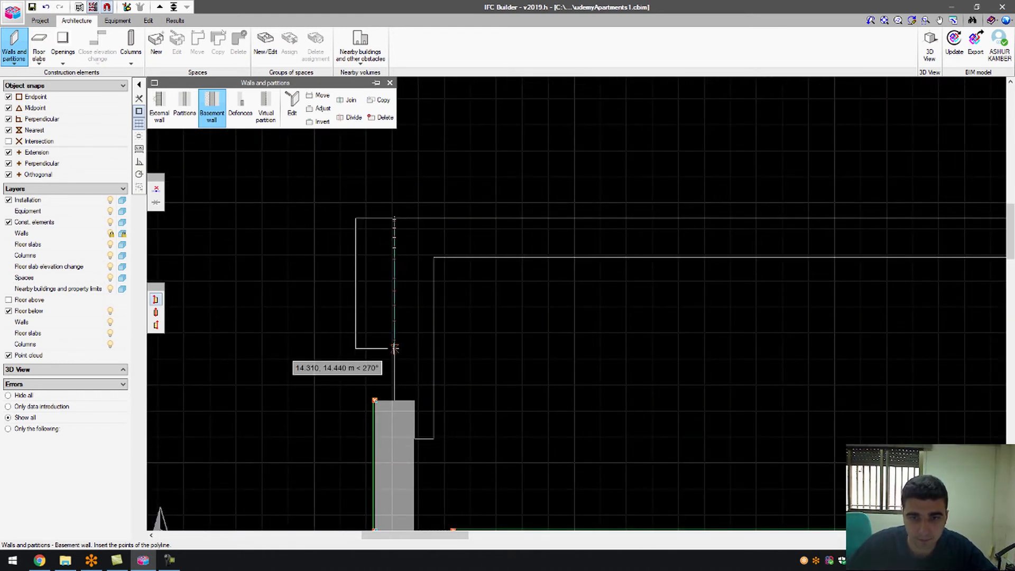
click(158, 326)
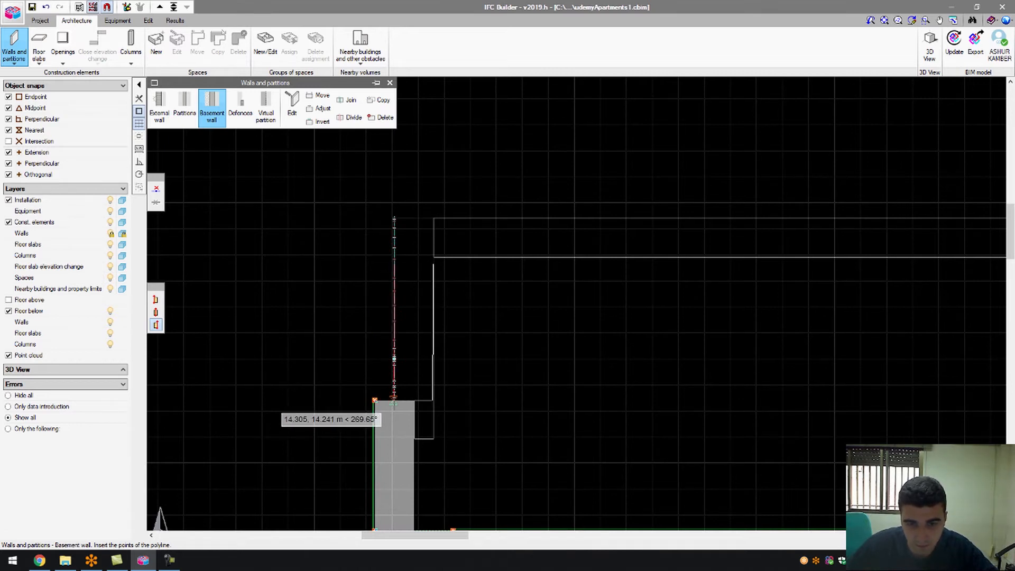
scroll(394, 397, up, 3)
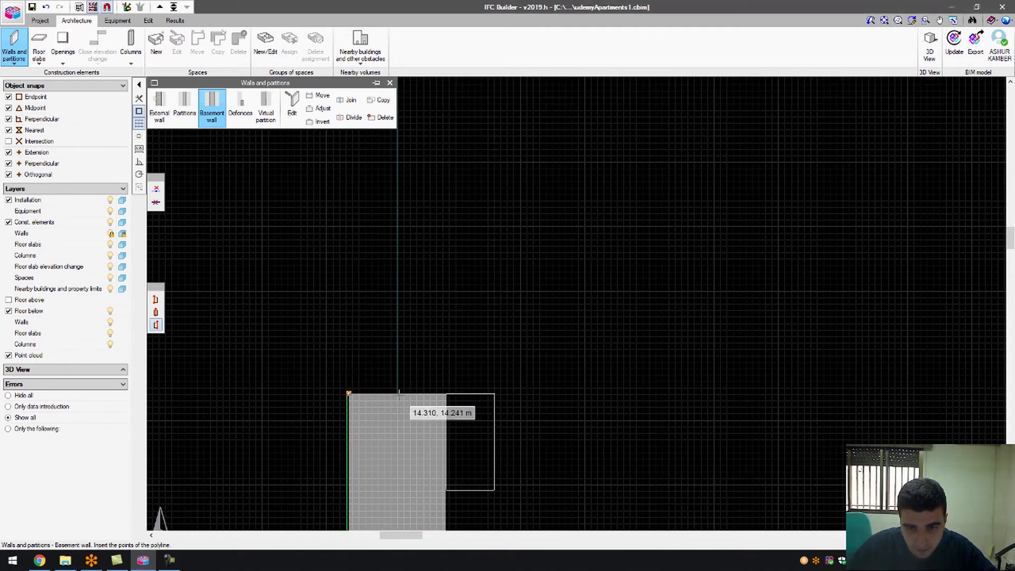
click(393, 396)
scroll(465, 407, down, 3)
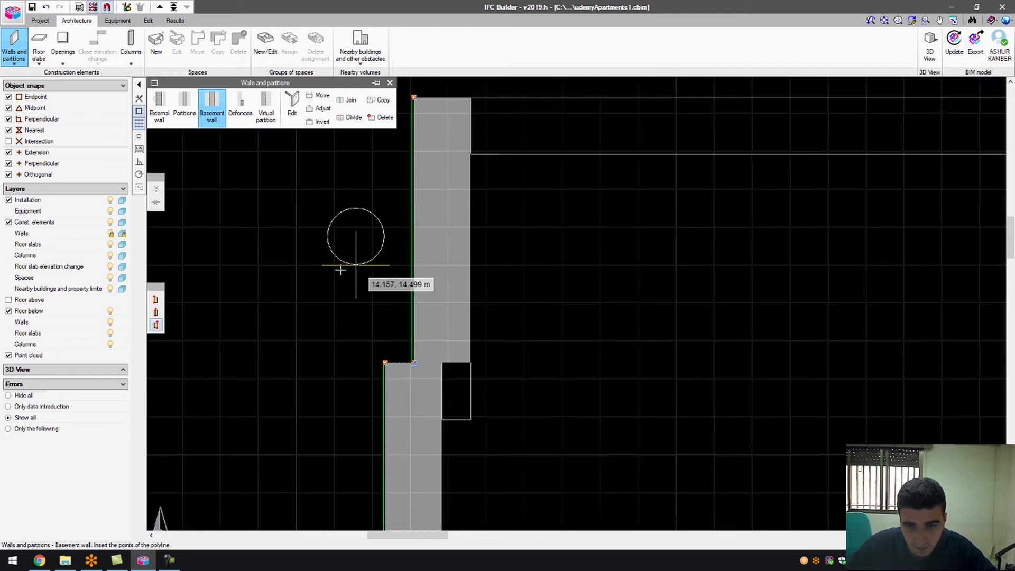
Fill the small notch on the inner side of the joint between the two vertical walls with a short basement wall.
scroll(453, 360, up, 3)
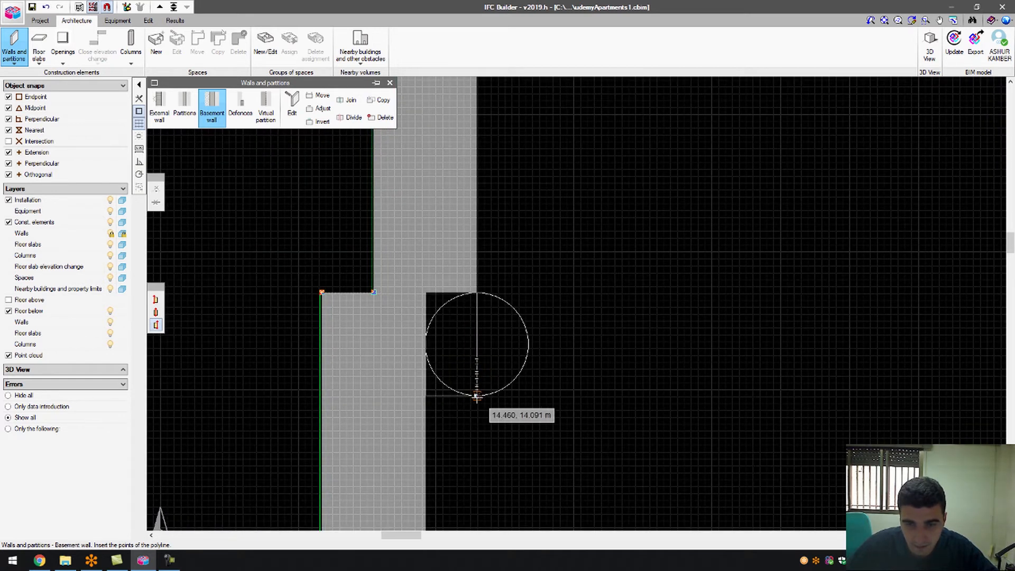
click(477, 395)
right_click(448, 395)
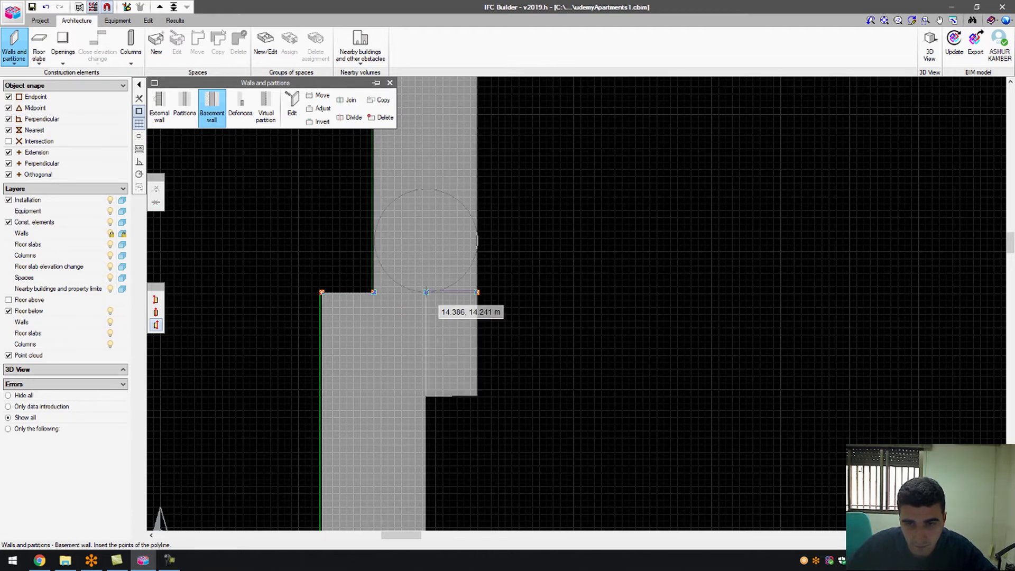
scroll(340, 283, down, 4)
Draw a basement wall along the recess's upper outline, from the vertical wall to the outer corner of the hatched section.
scroll(304, 204, up, 3)
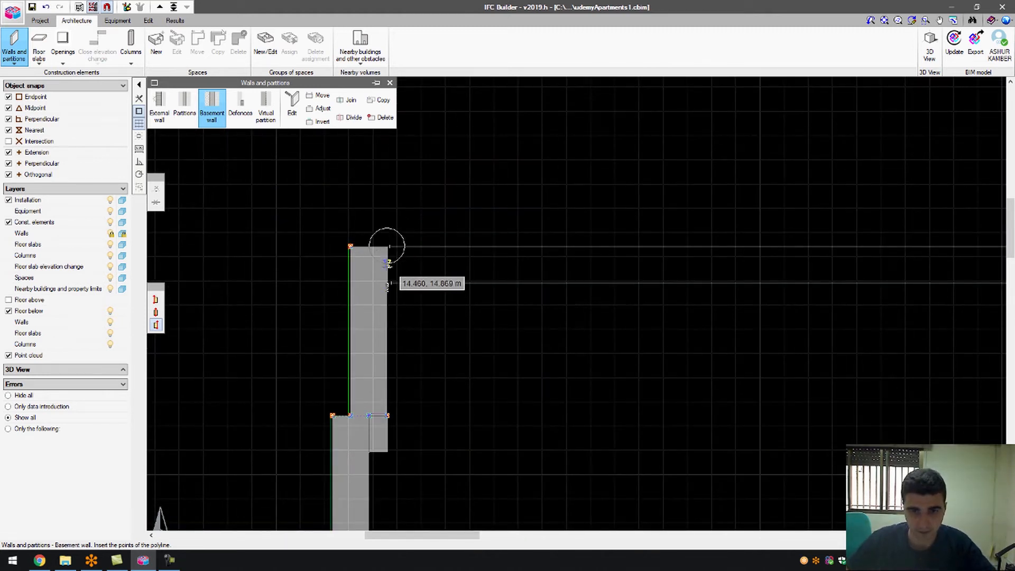
click(386, 246)
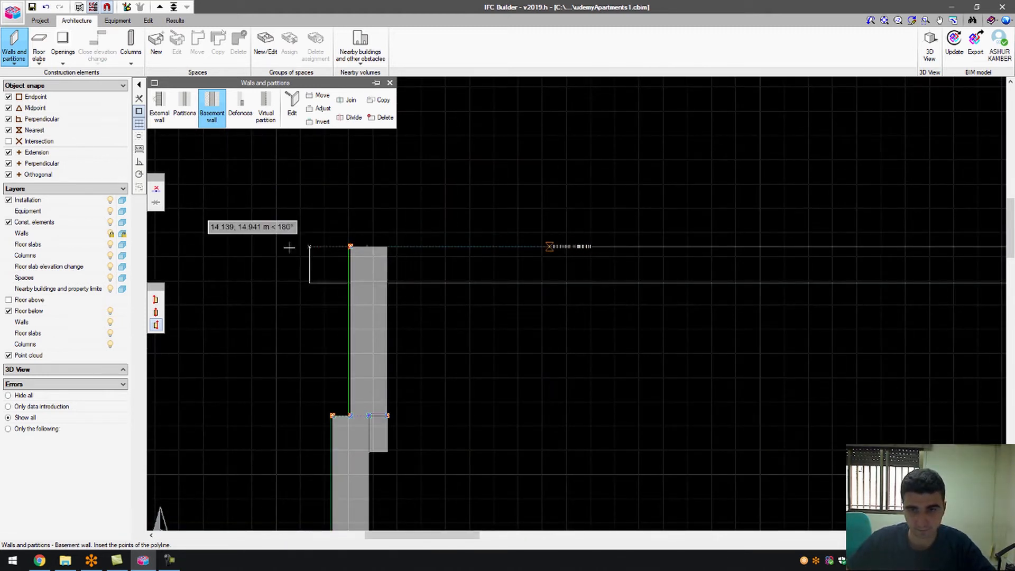
click(156, 299)
scroll(529, 276, down, 4)
scroll(308, 237, down, 3)
scroll(699, 257, up, 9)
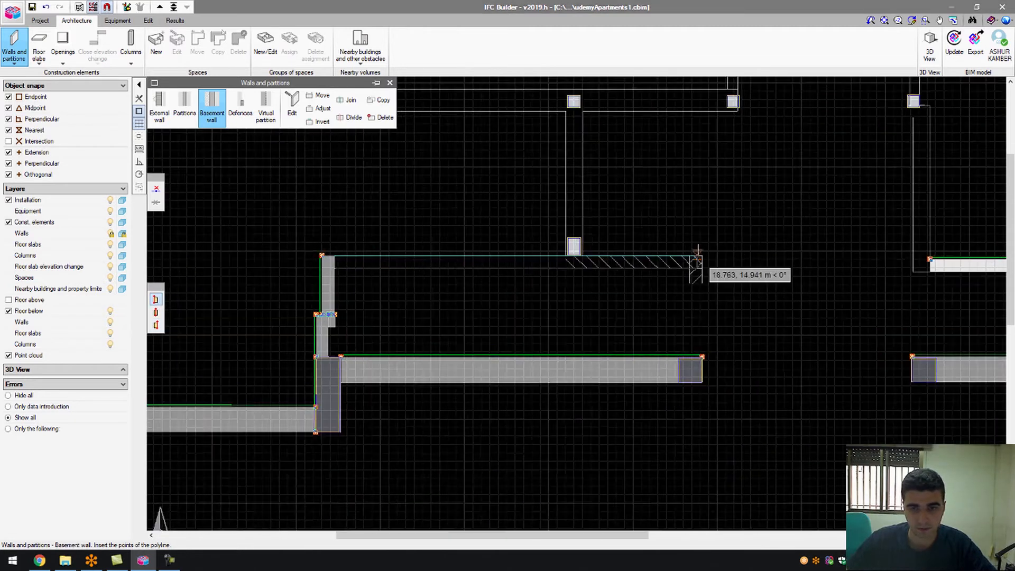
click(705, 267)
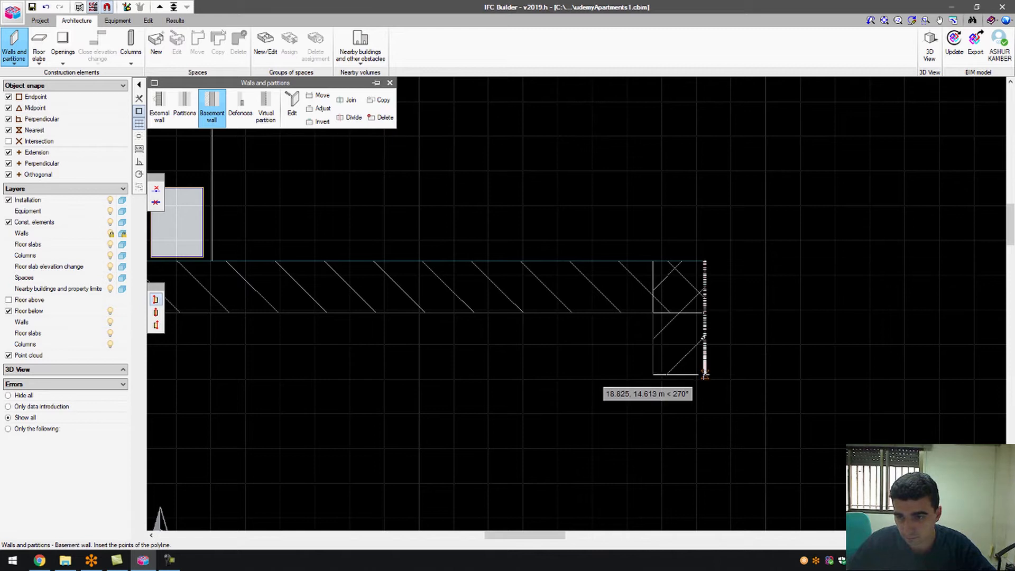
Continue the wall down the short return at the hatched section's end and finish the basement wall command.
click(705, 374)
scroll(526, 351, down, 3)
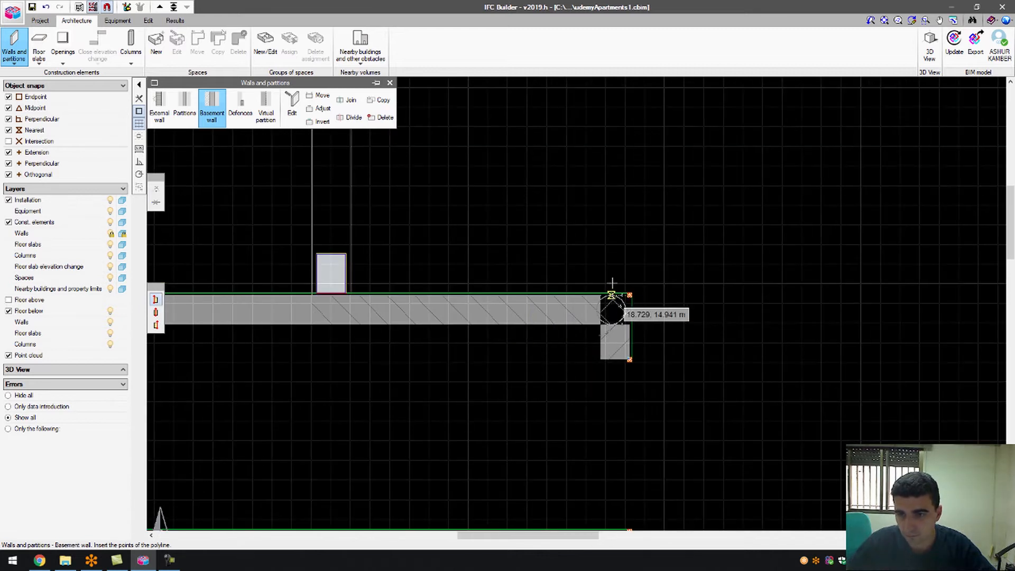
scroll(433, 295, down, 2)
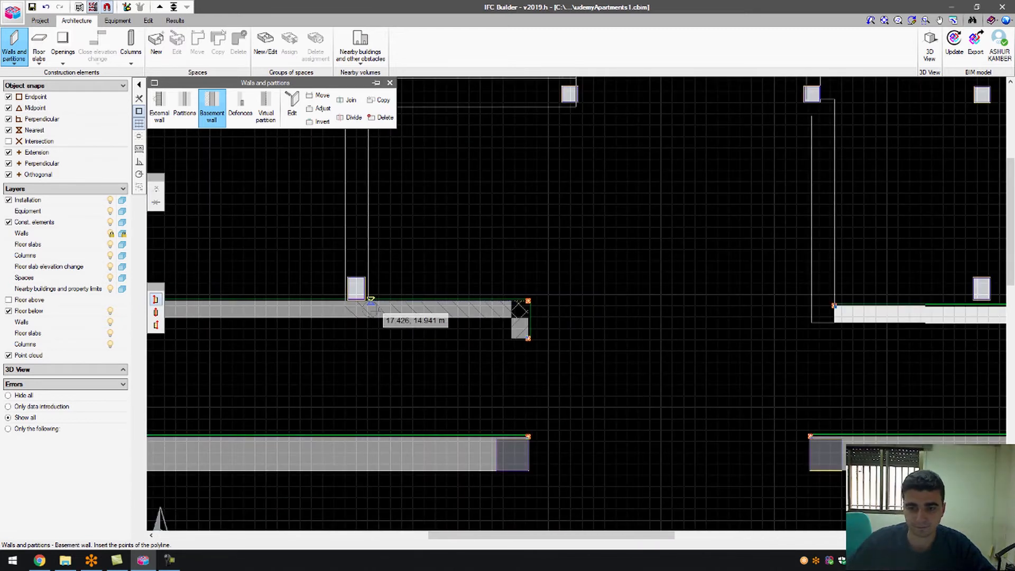
scroll(521, 306, down, 3)
scroll(351, 317, up, 3)
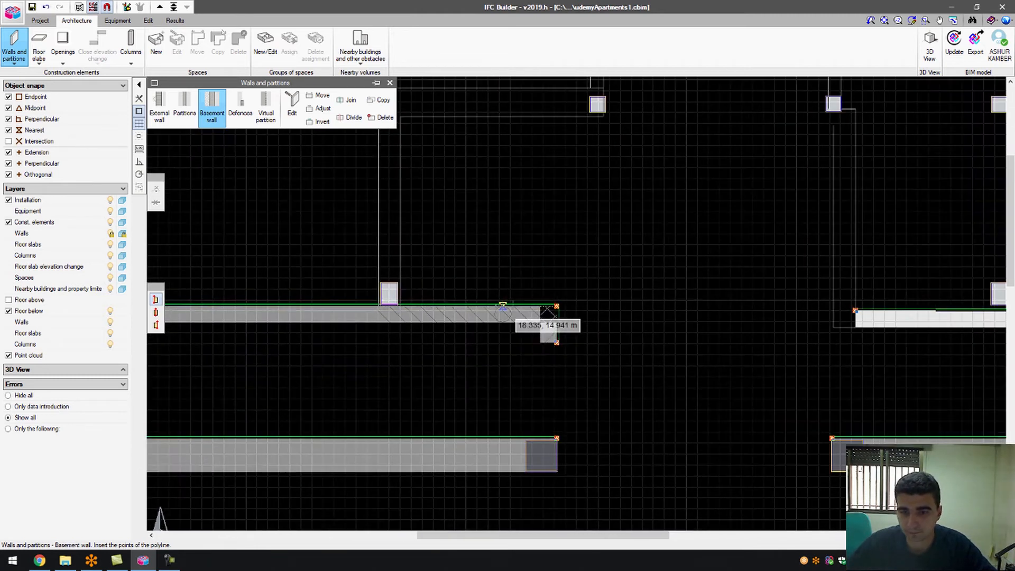
scroll(529, 314, up, 4)
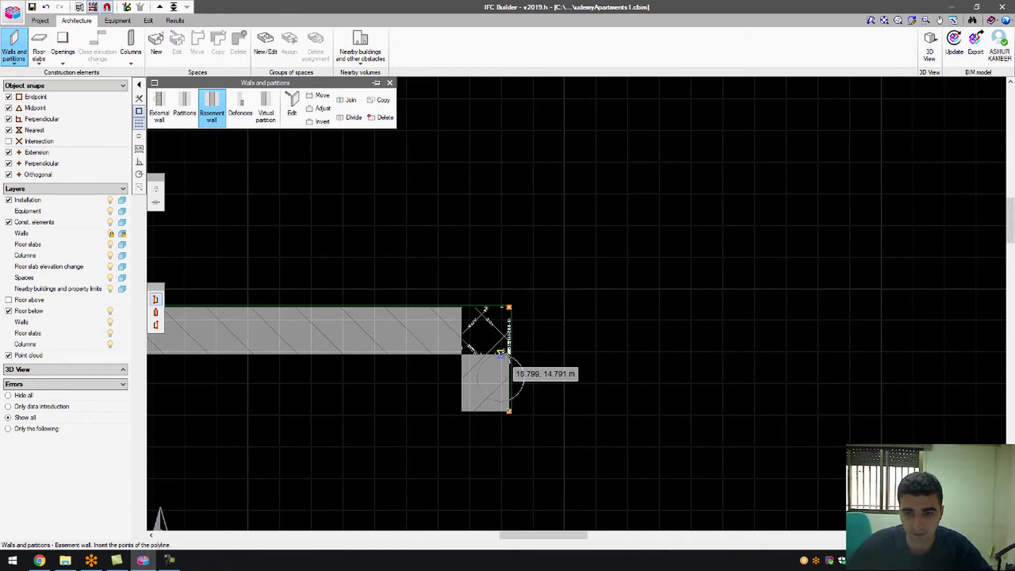
scroll(502, 311, down, 4)
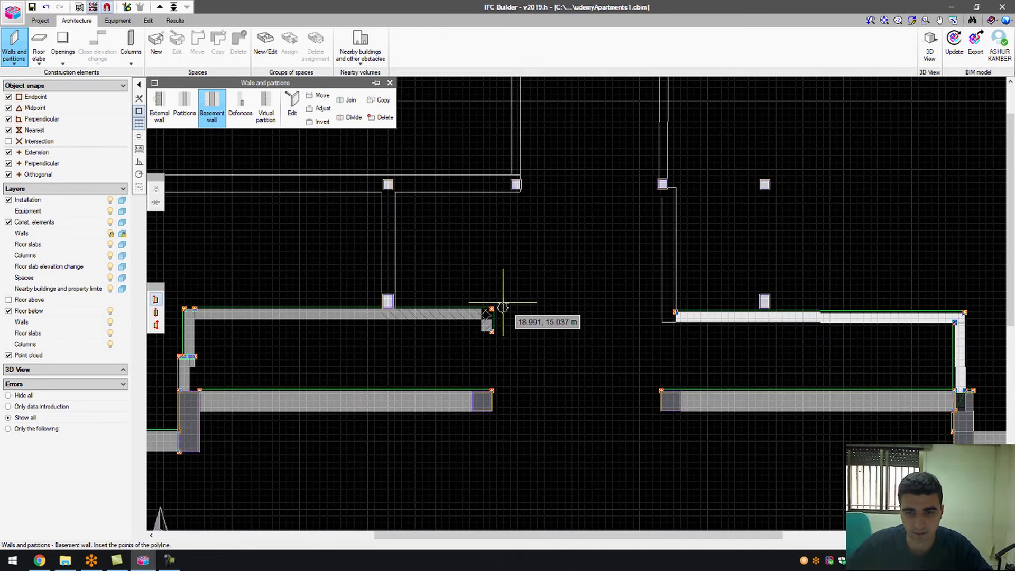
right_click(501, 302)
key(Return)
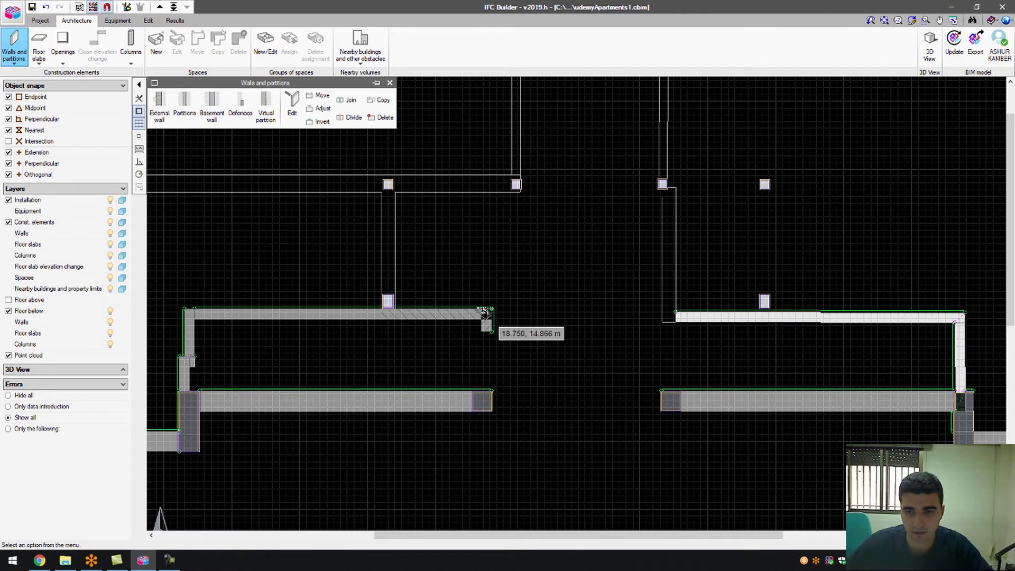
Inspect the recess walls in a 3D view of all floors, then return to the plan.
scroll(483, 317, down, 1)
click(930, 45)
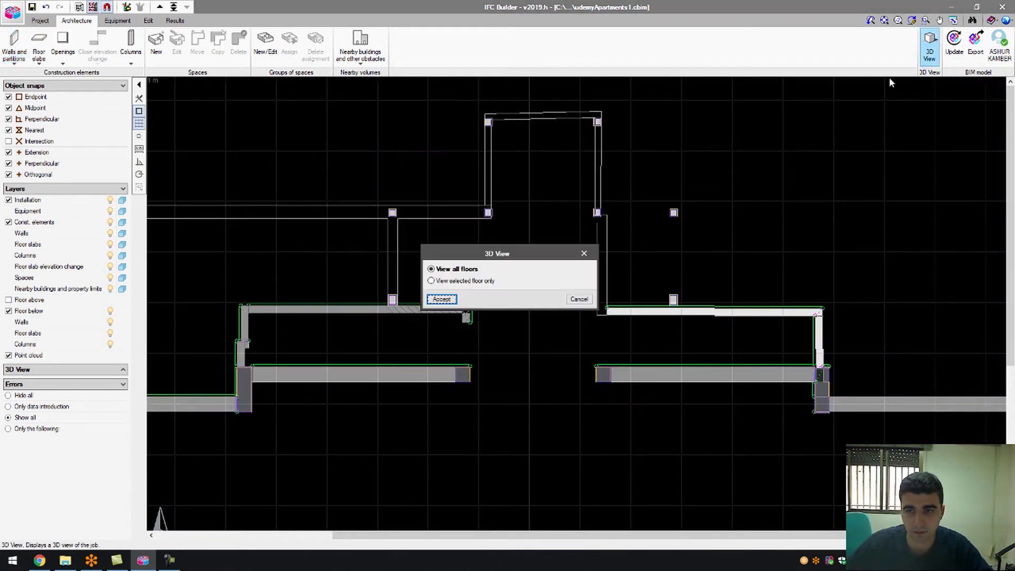
click(443, 299)
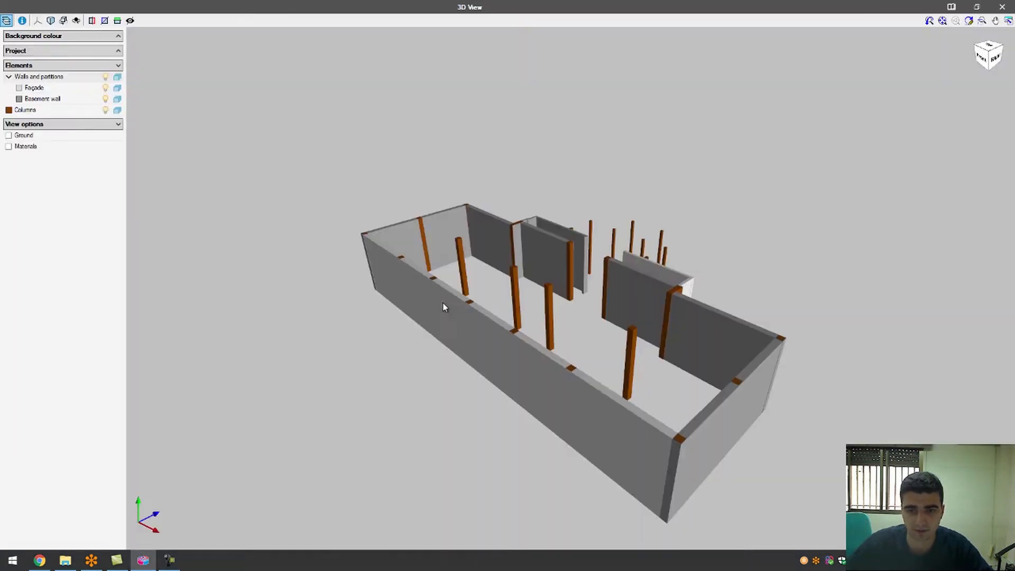
drag(538, 264, 555, 312)
scroll(574, 242, up, 6)
drag(594, 229, 663, 204)
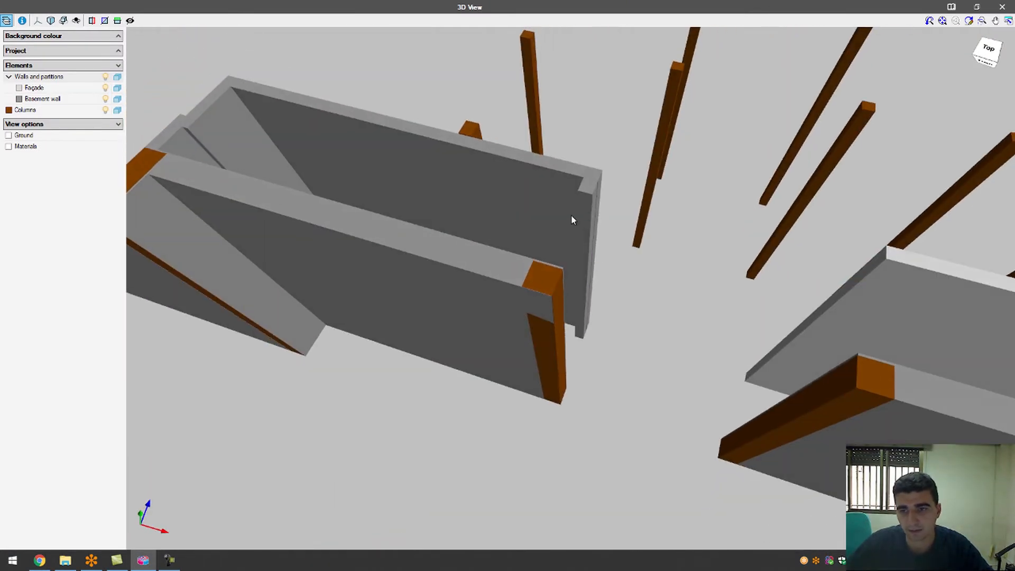
click(1001, 7)
Examine the template outlines above the recess for the wall segments still missing.
scroll(516, 336, up, 1)
scroll(481, 324, down, 1)
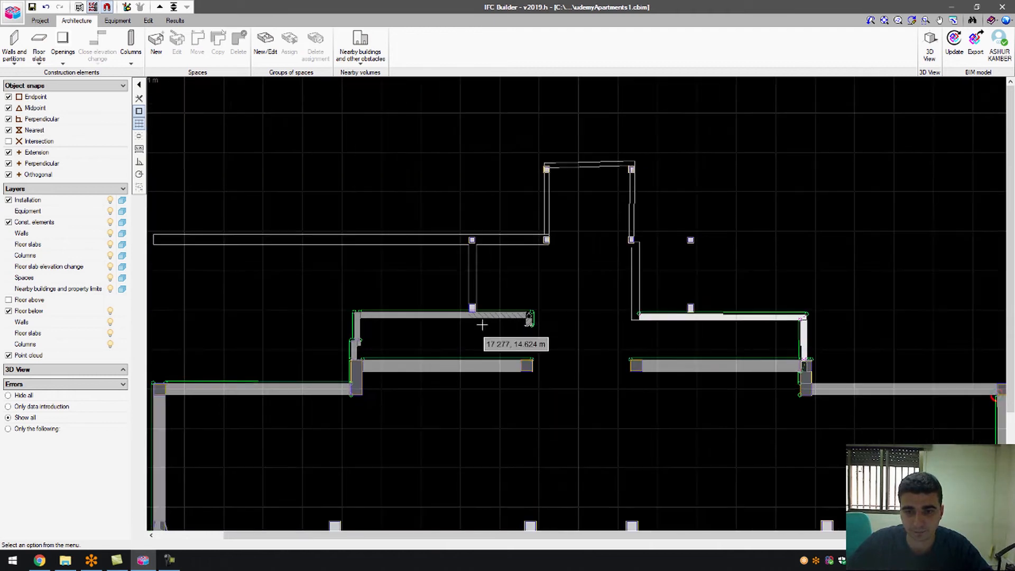
scroll(608, 320, up, 4)
scroll(608, 201, down, 3)
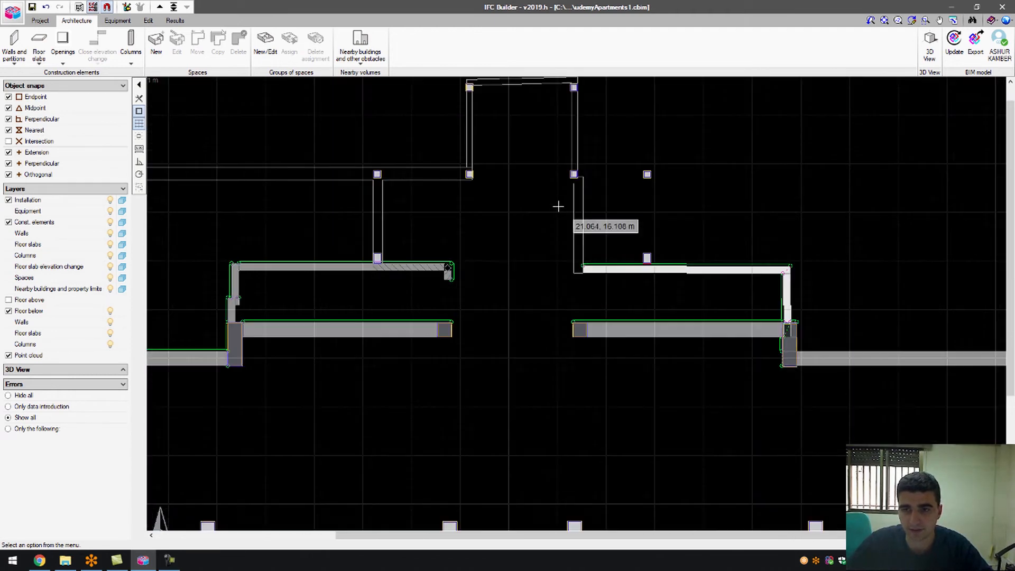
scroll(559, 207, down, 3)
scroll(418, 204, up, 4)
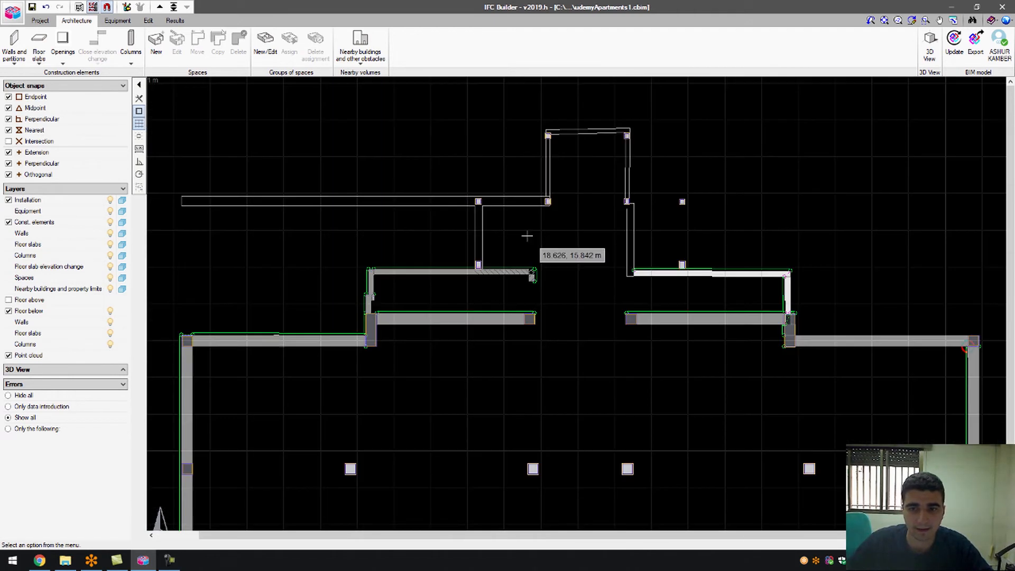
scroll(467, 246, up, 3)
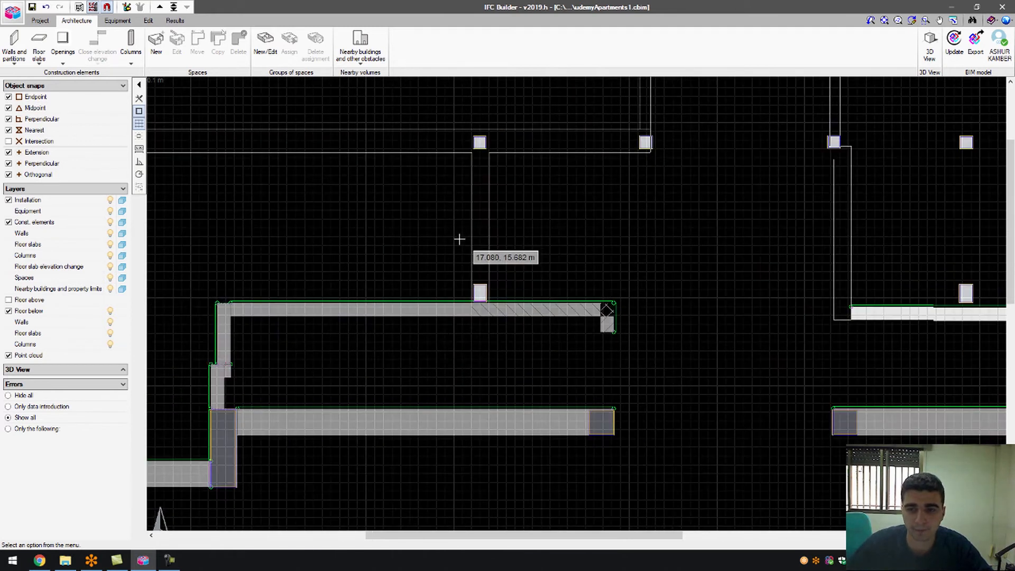
scroll(465, 233, up, 1)
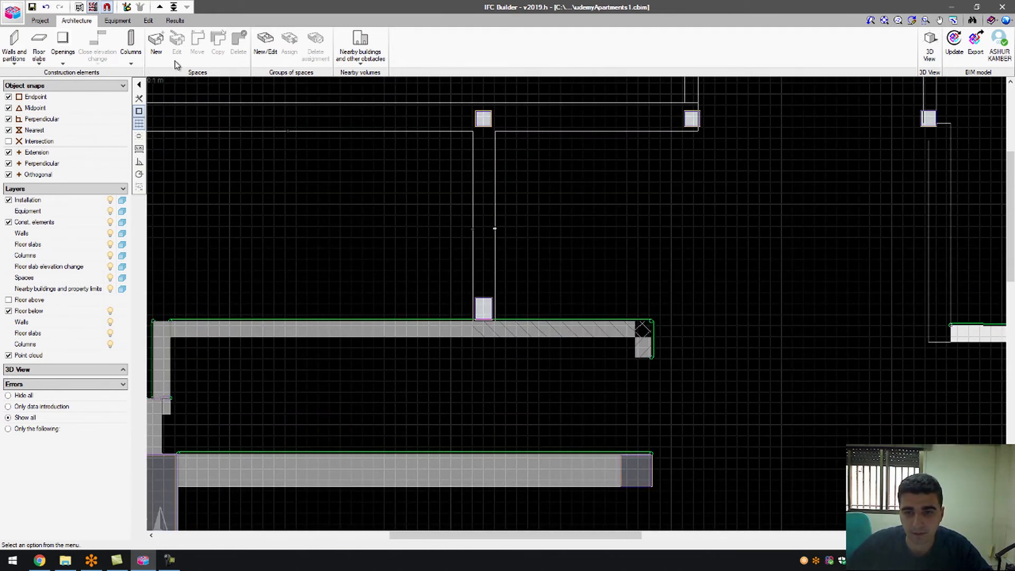
Create a basement wall type named basementWall03 with a thickness of 0.2 m and use it for drawing.
click(20, 52)
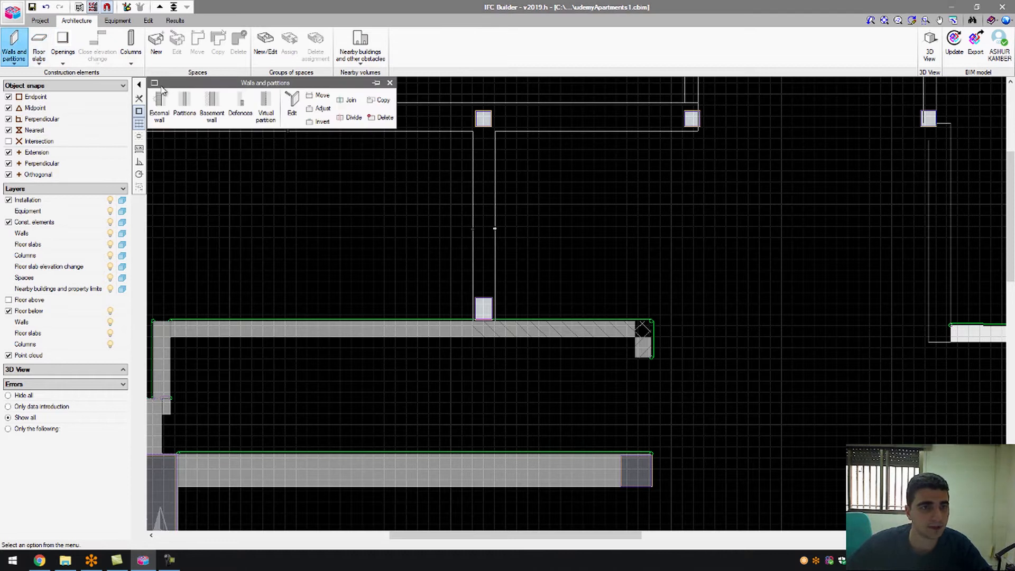
click(211, 108)
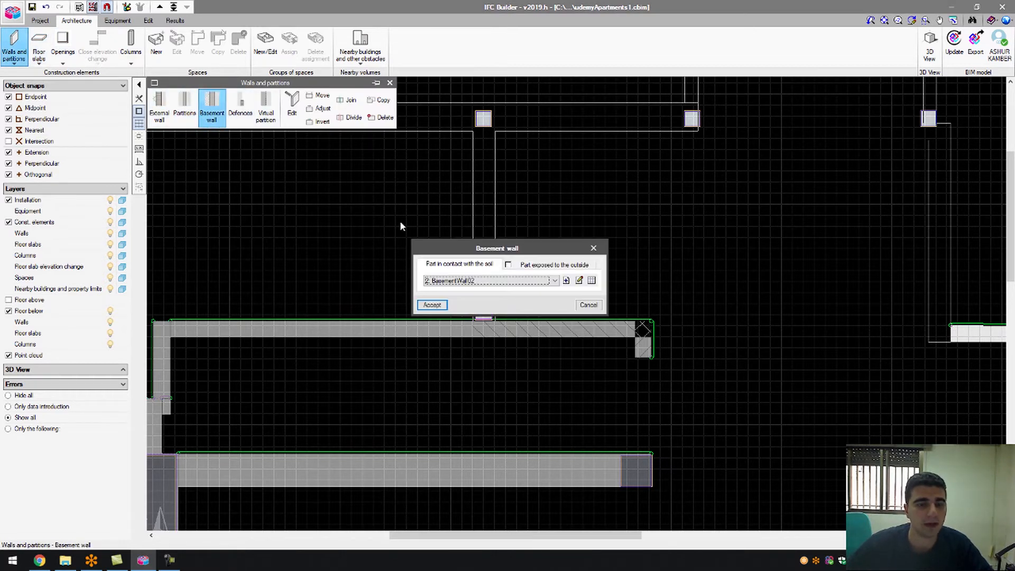
click(565, 280)
text(bas)
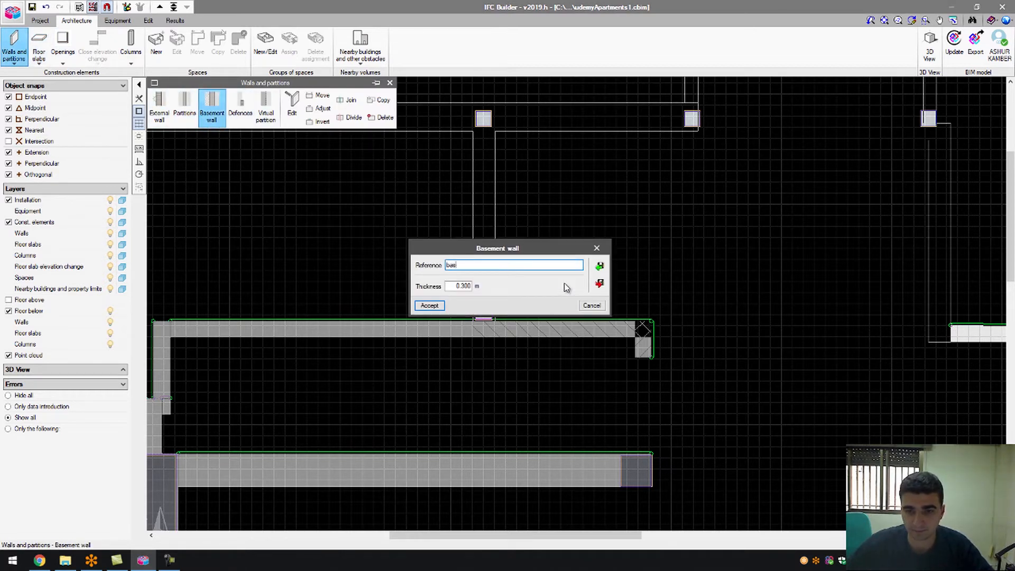
text(ementWall03)
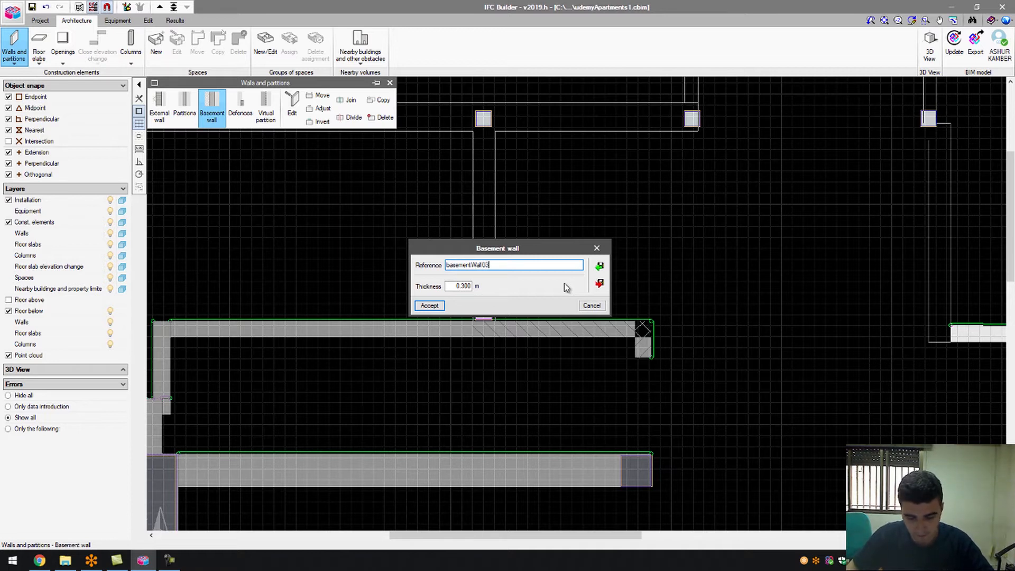
key(Tab)
text(0.2)
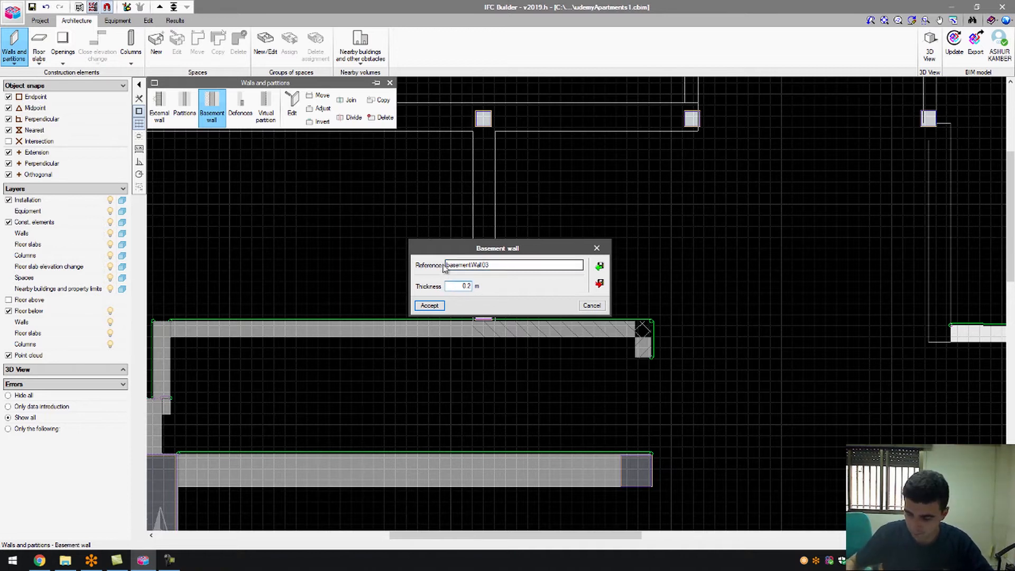
click(430, 305)
click(445, 306)
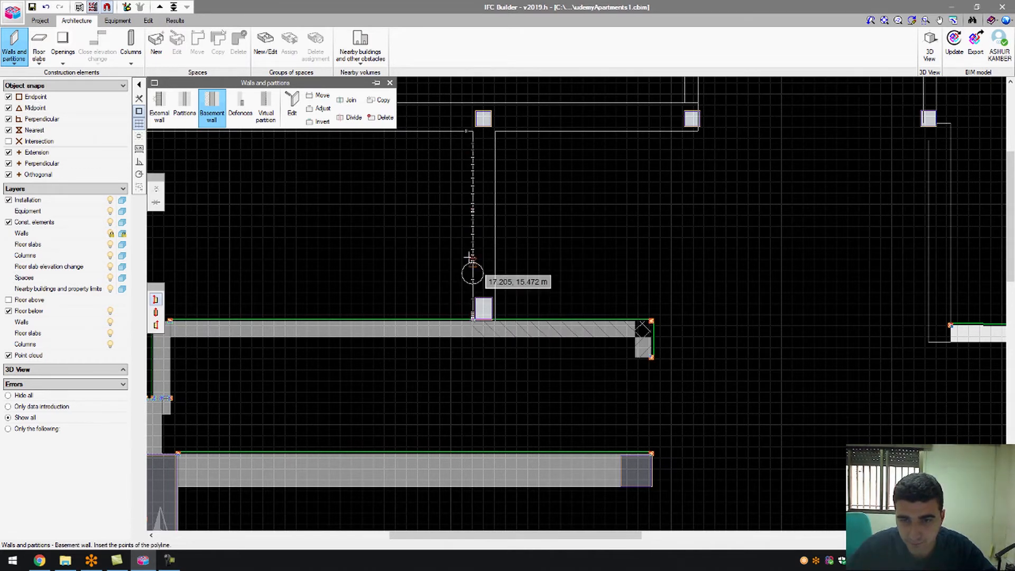
Hide the construction elements and draw a basement wall along the vertical outline, from the upper horizontal outline down to the recess wall.
scroll(469, 271, up, 2)
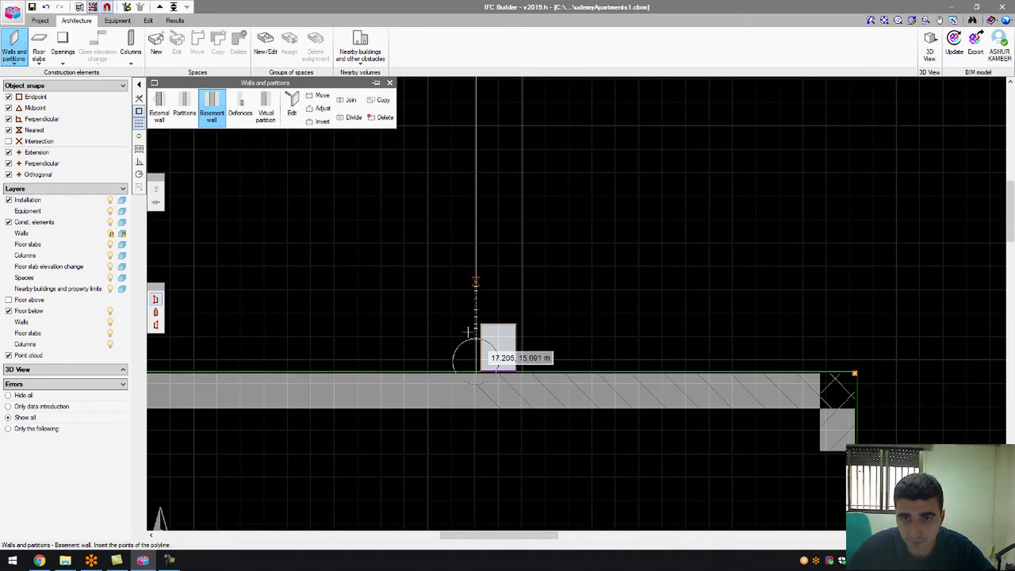
click(110, 222)
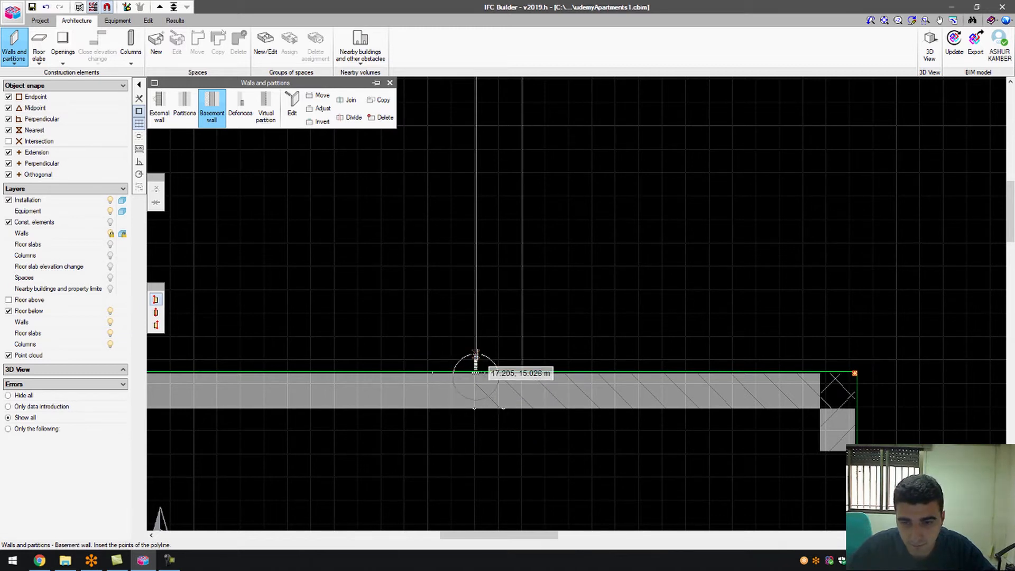
scroll(476, 317, down, 1)
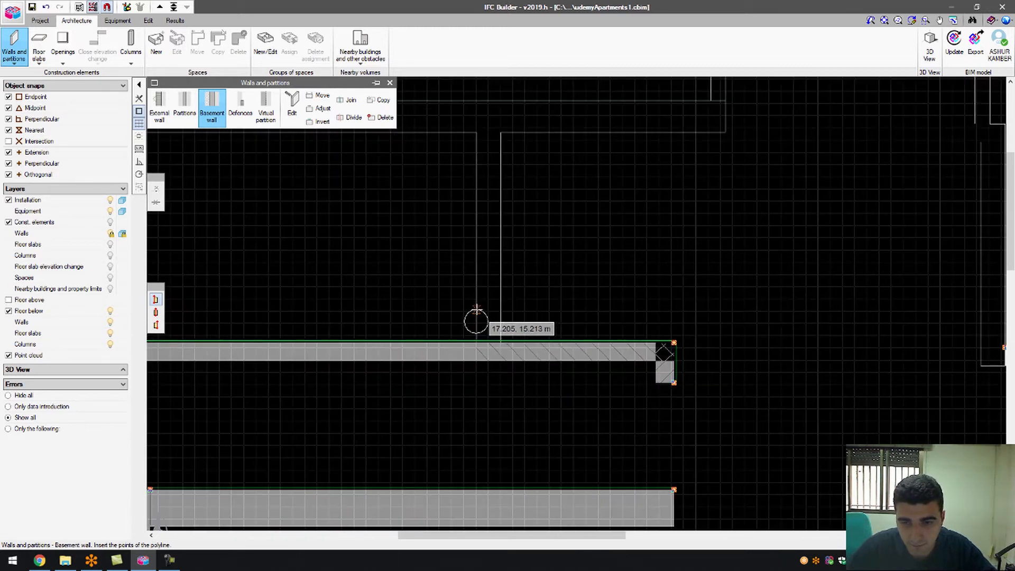
click(476, 131)
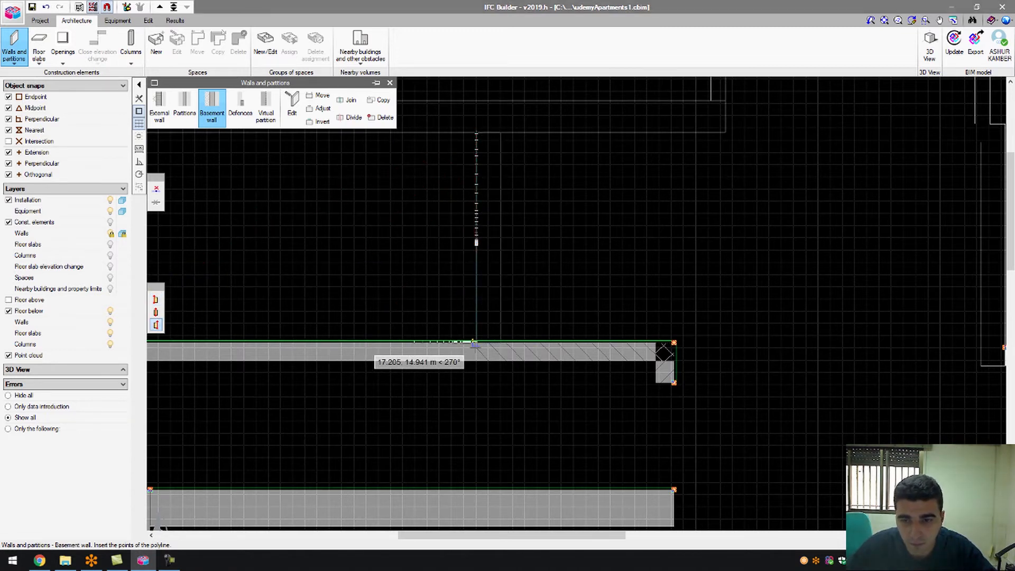
click(476, 343)
right_click(476, 341)
Draw a basement wall along the opposite vertical outline, from the end of the white wall up to the template's corner.
scroll(409, 327, down, 3)
scroll(659, 317, up, 1)
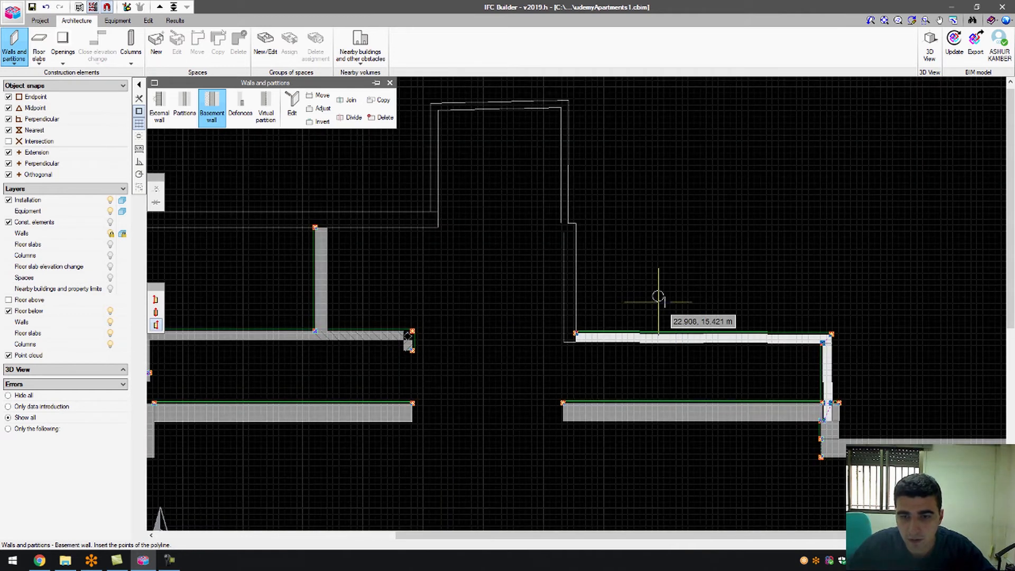
scroll(544, 317, up, 3)
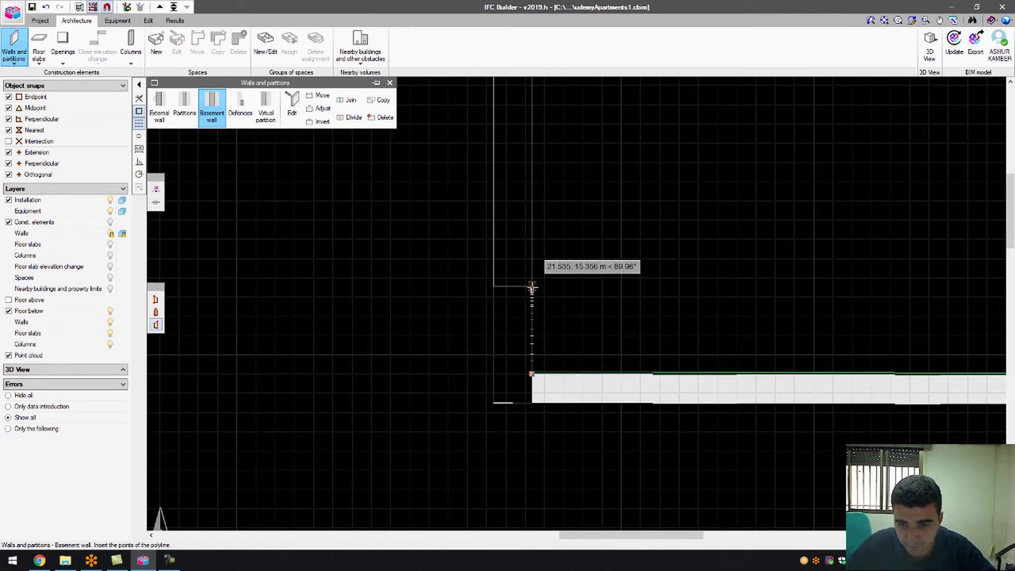
scroll(531, 287, down, 4)
scroll(533, 113, up, 2)
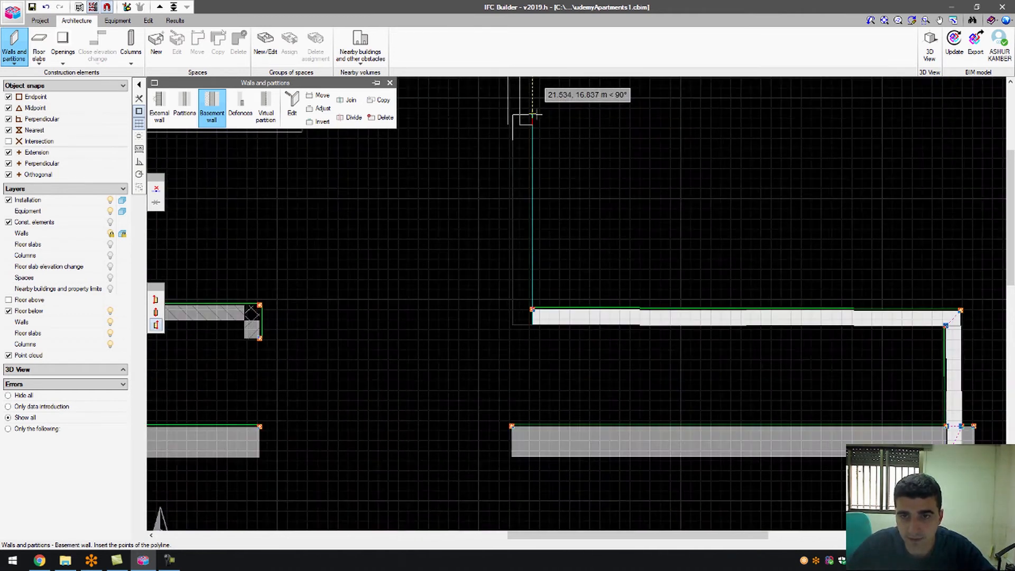
scroll(533, 115, up, 3)
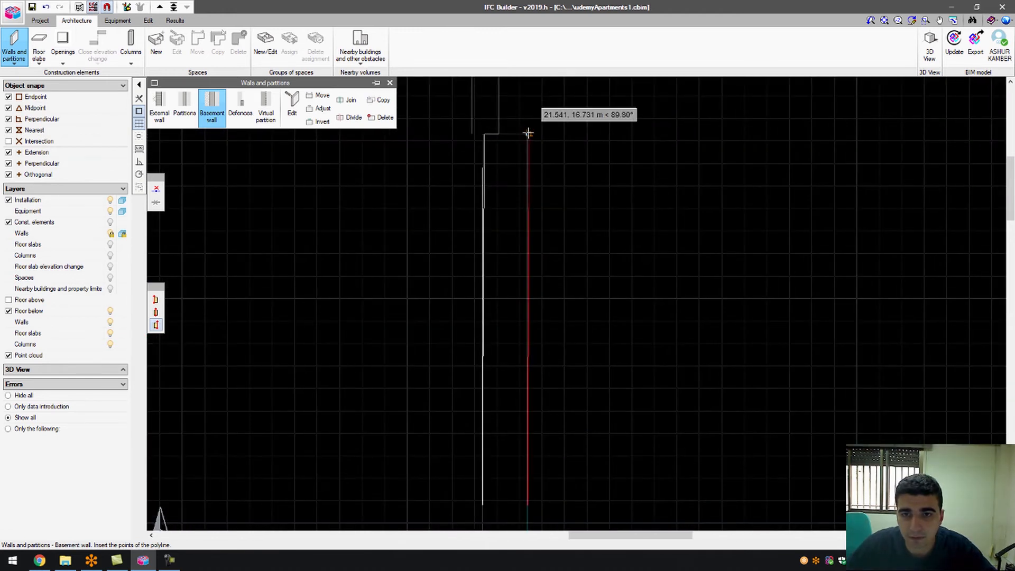
click(529, 134)
scroll(528, 158, down, 2)
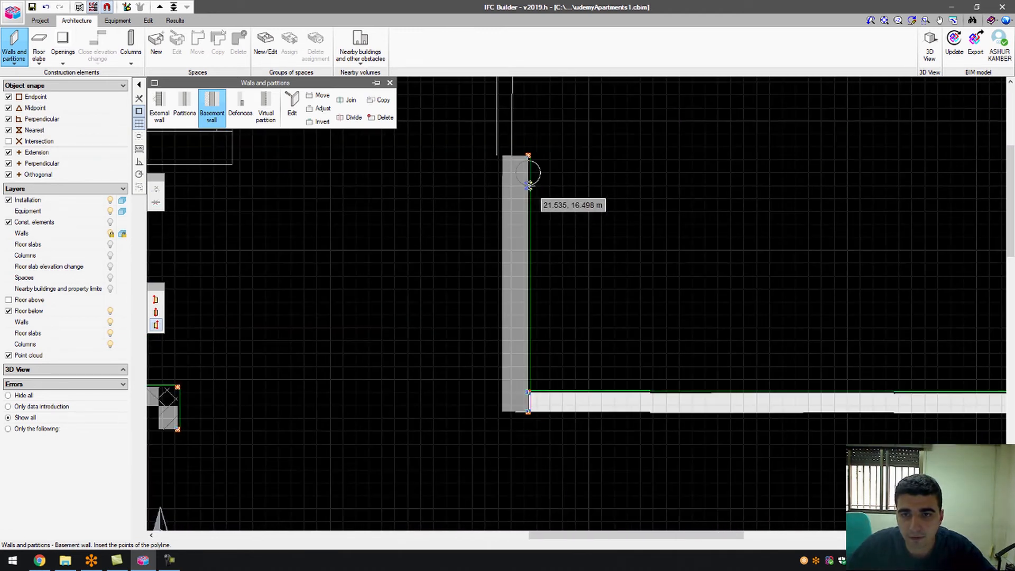
Finish the basement wall command and show the construction elements again.
scroll(529, 185, down, 5)
scroll(524, 252, up, 3)
scroll(503, 239, up, 1)
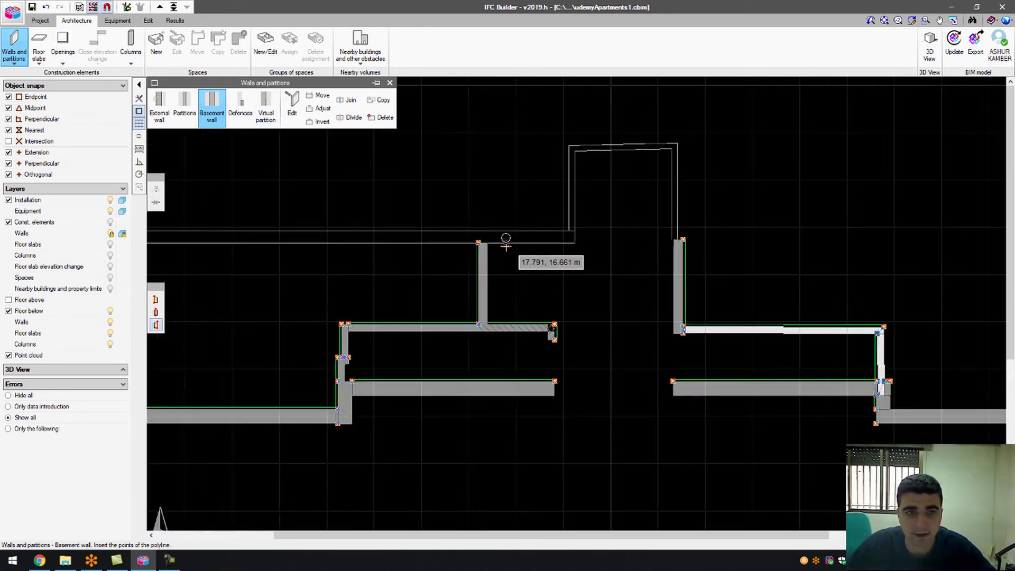
scroll(449, 277, down, 2)
right_click(434, 249)
click(587, 305)
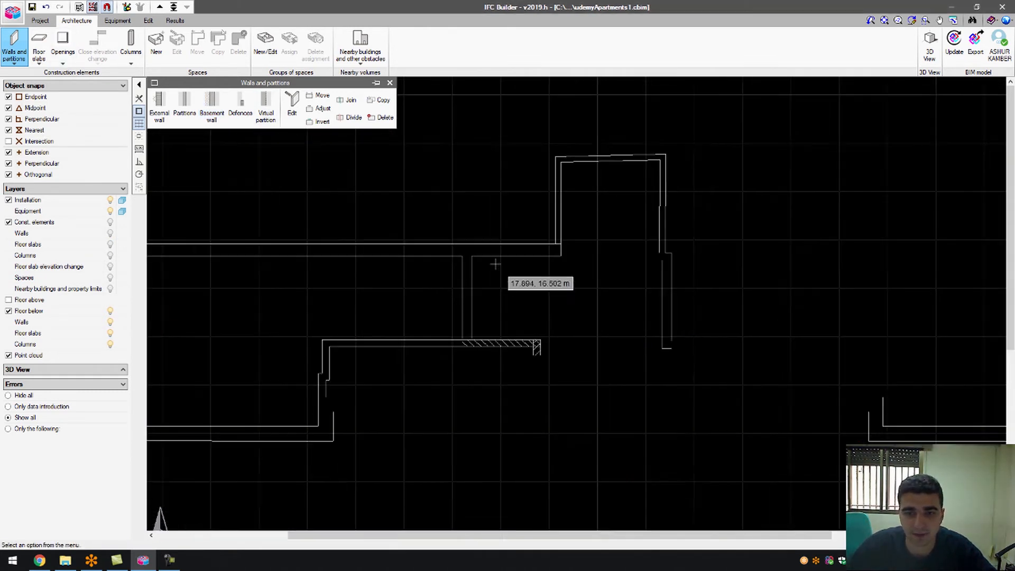
click(110, 222)
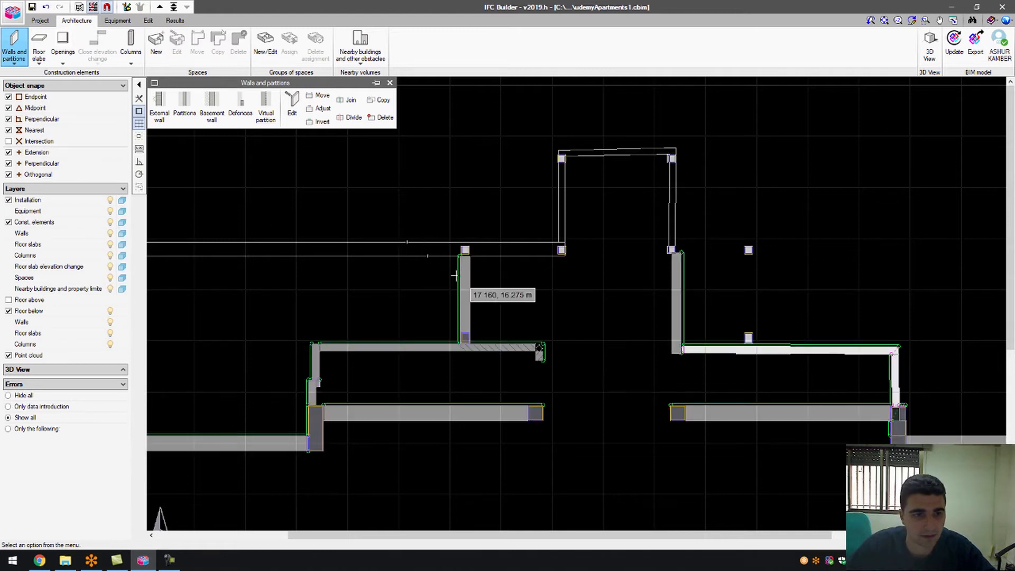
Create a basement wall type named BasementWall04 with the thickness of the upper horizontal outline and use it for drawing.
scroll(268, 269, up, 2)
scroll(373, 245, up, 2)
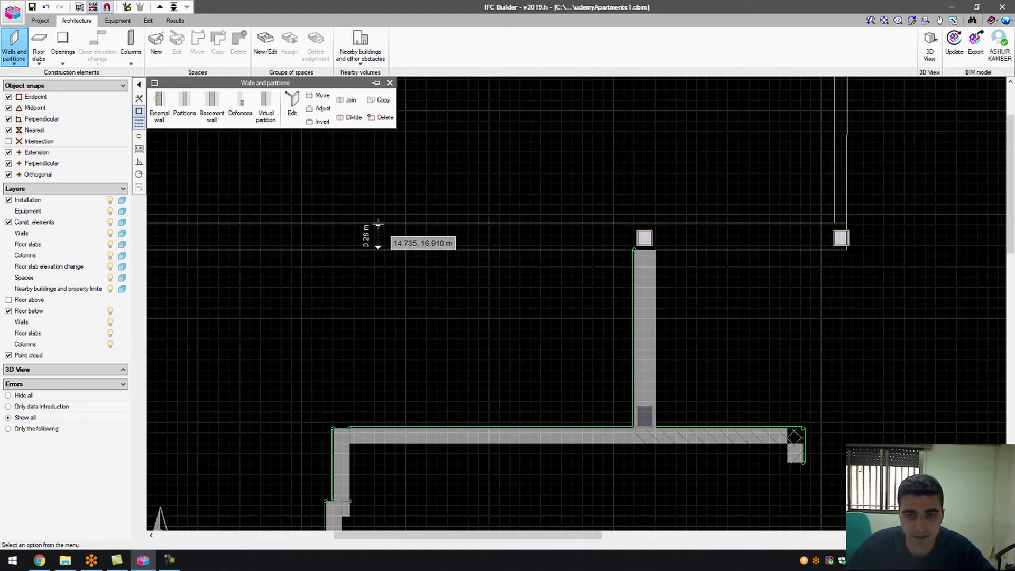
click(211, 108)
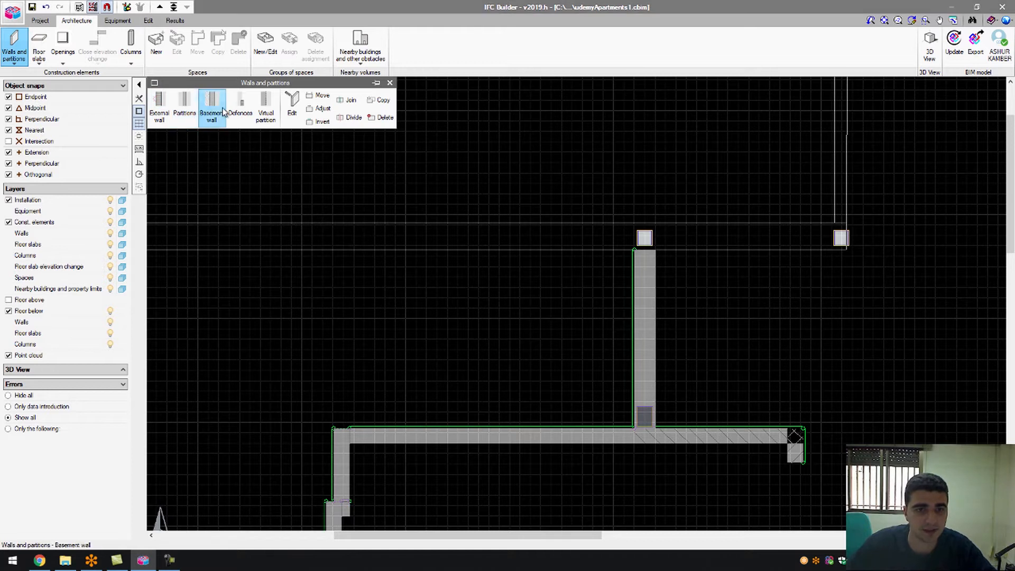
click(565, 280)
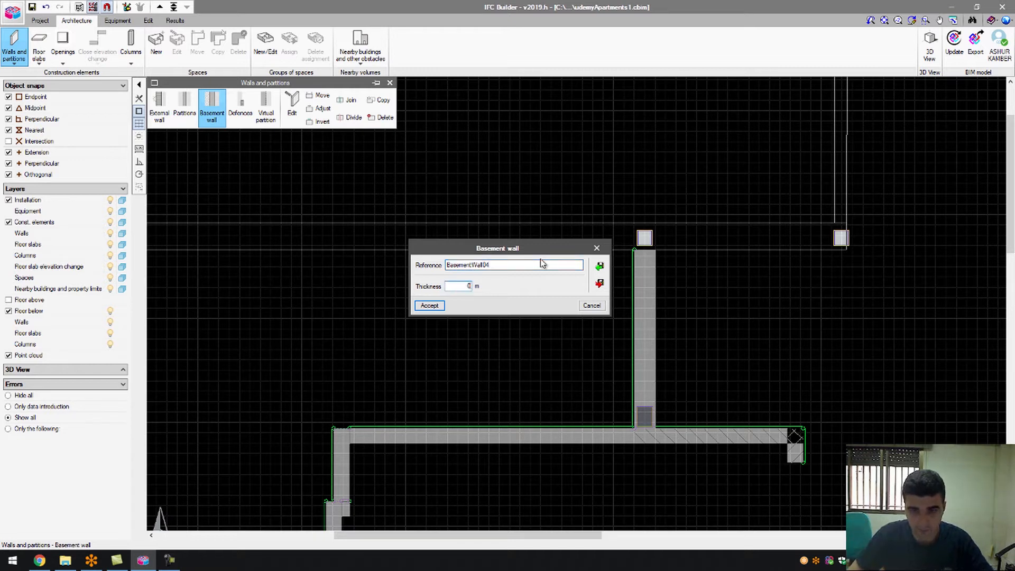
click(430, 306)
click(430, 305)
Draw a basement wall along the long upper horizontal outline, from its outer end to the corner at the shaft column.
scroll(566, 295, down, 3)
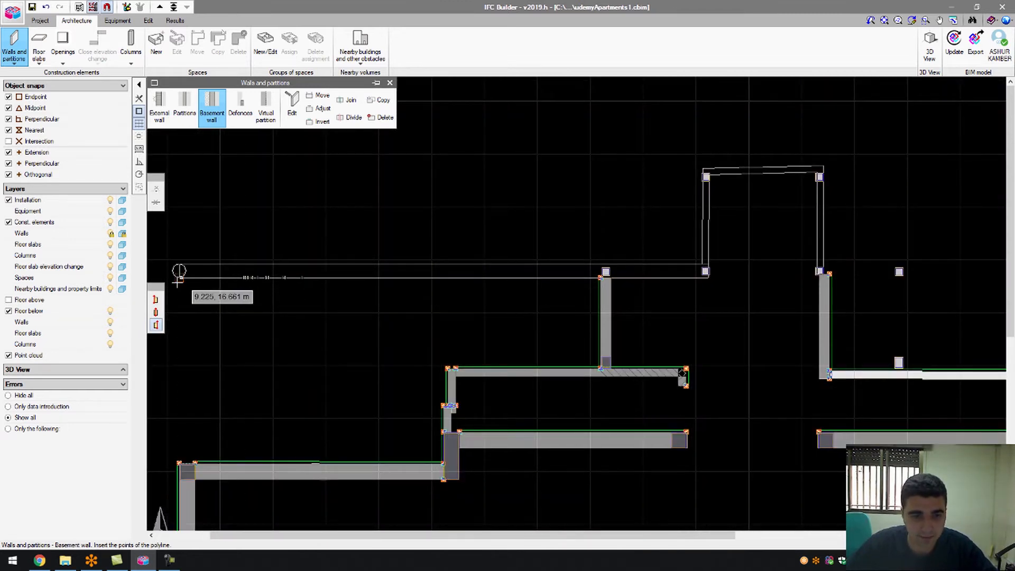
click(179, 278)
scroll(706, 279, up, 5)
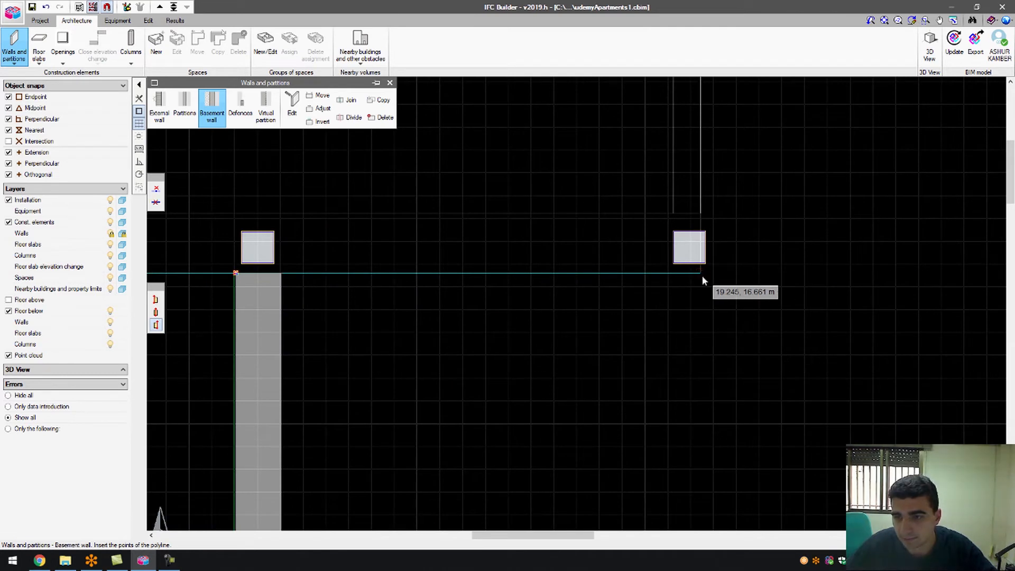
click(700, 273)
scroll(571, 302, down, 5)
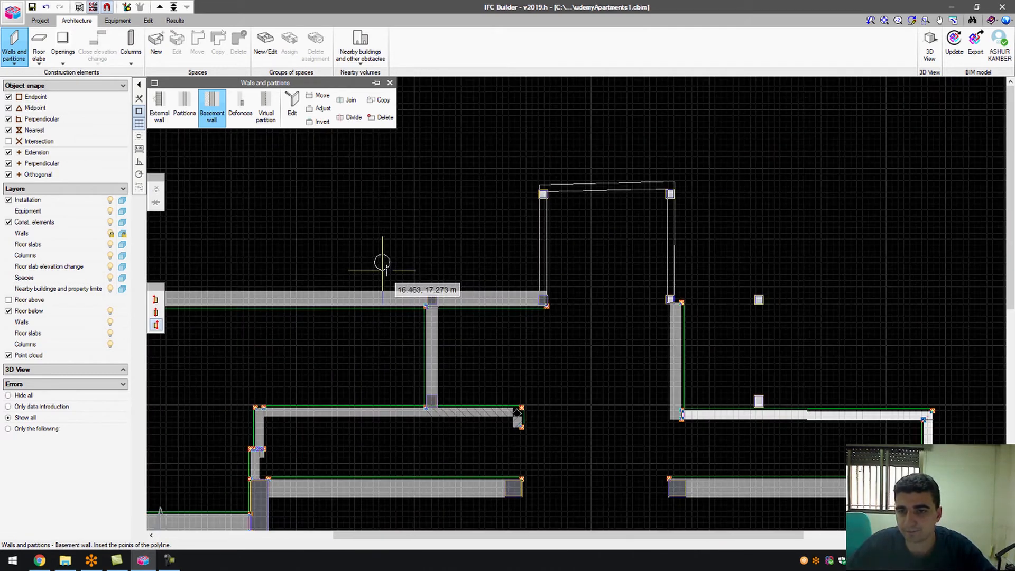
Make the PARTITION layer of the Basement template view visible.
scroll(585, 261, up, 4)
click(61, 8)
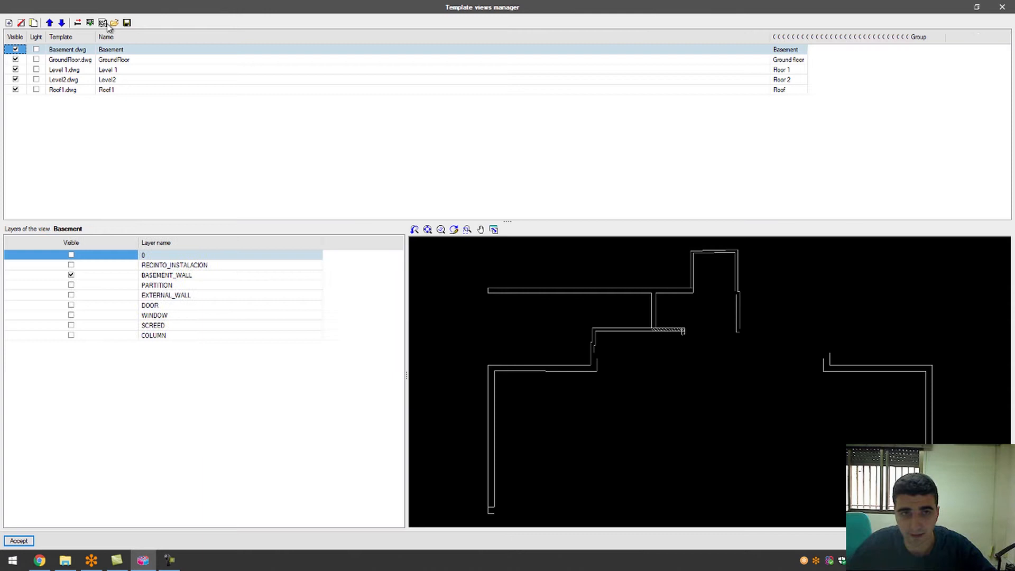
click(91, 285)
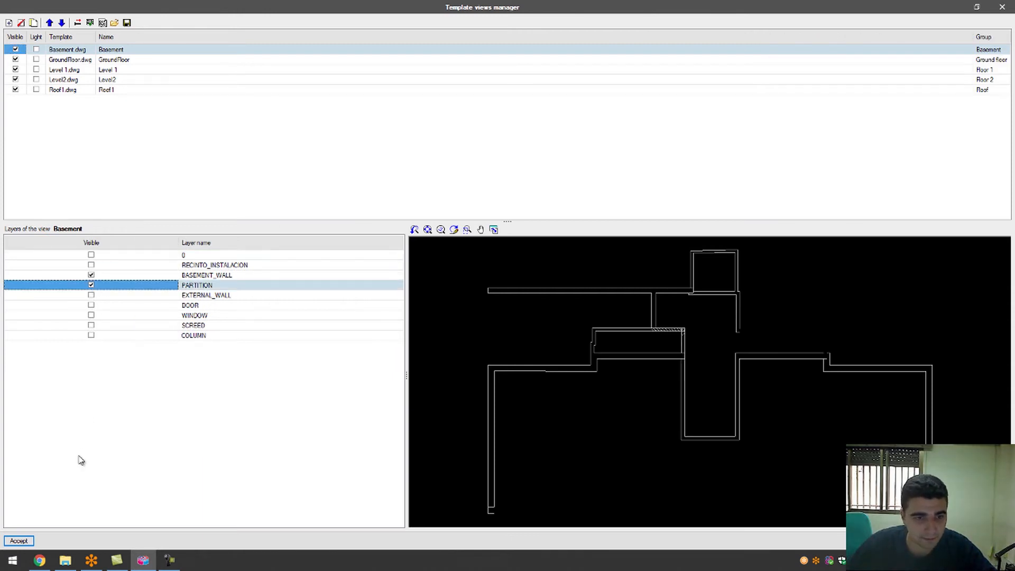
click(19, 540)
scroll(653, 102, up, 2)
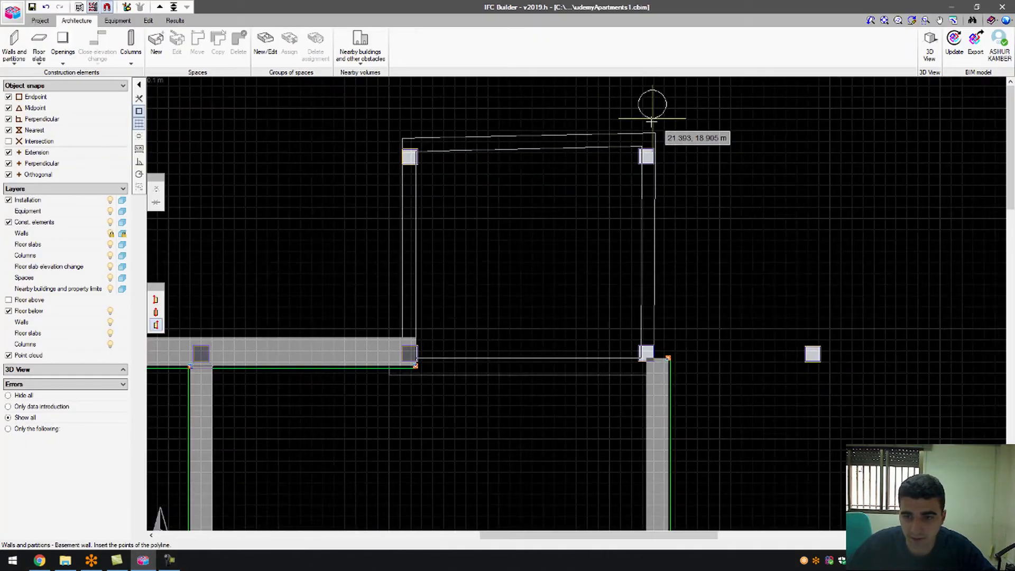
Leave the basement wall command and measure the width of the left vertical wall outline between the two columns.
right_click(521, 192)
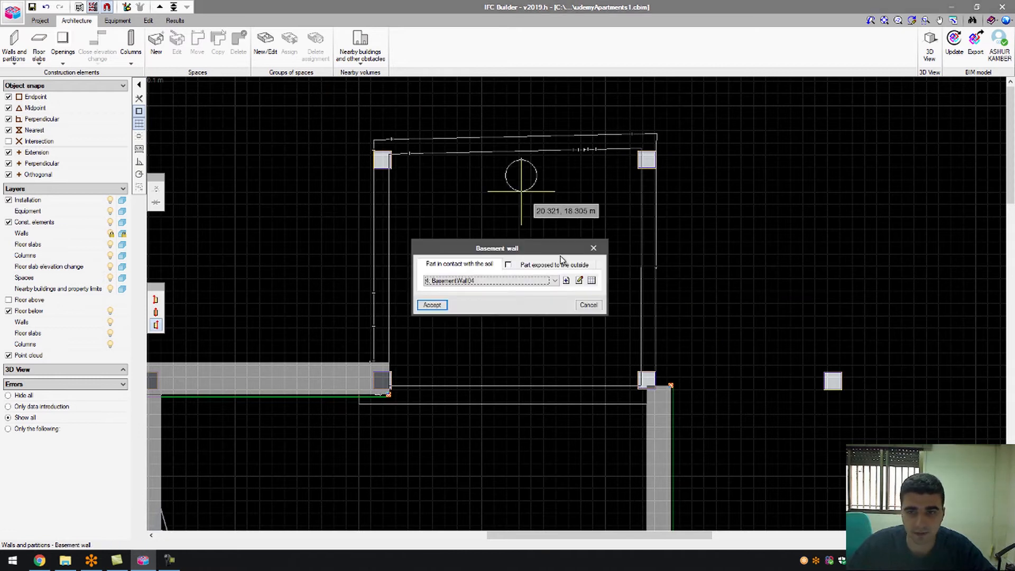
click(584, 306)
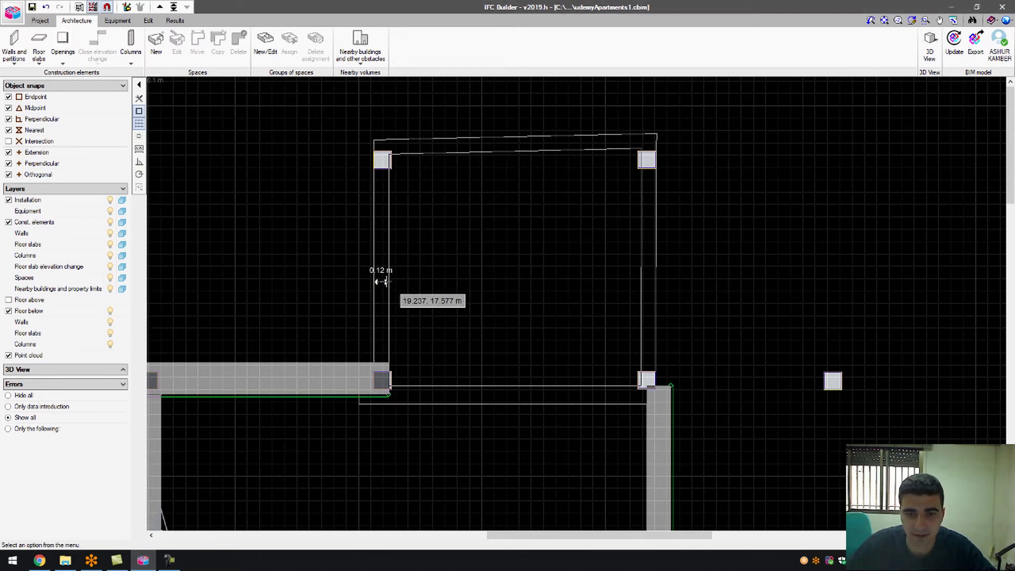
click(14, 45)
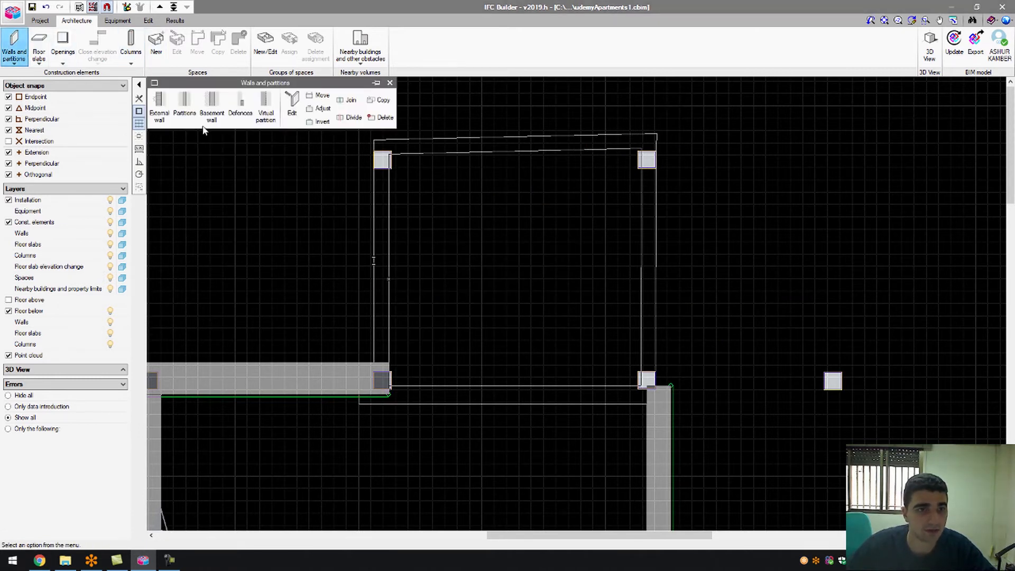
click(206, 119)
click(567, 280)
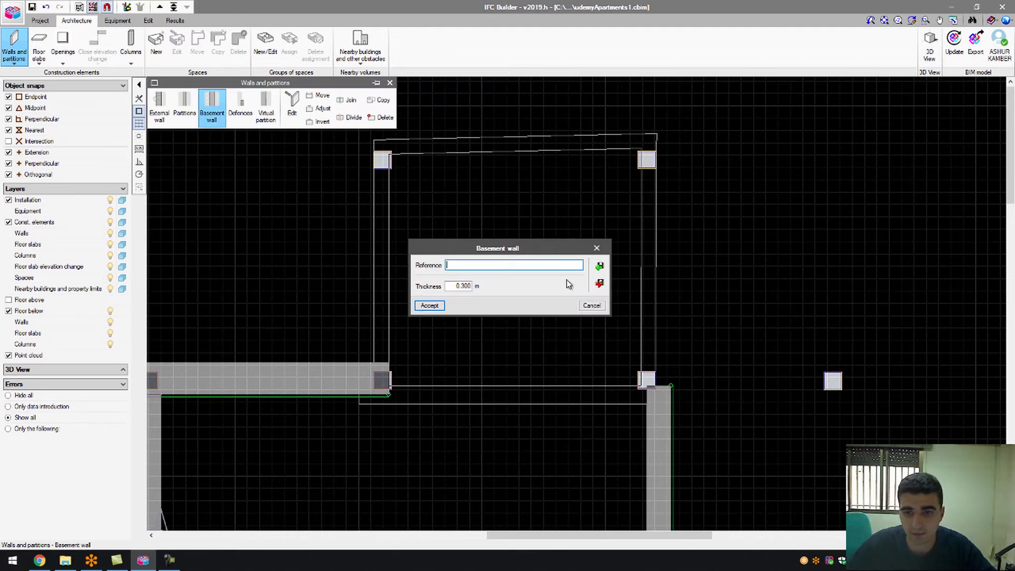
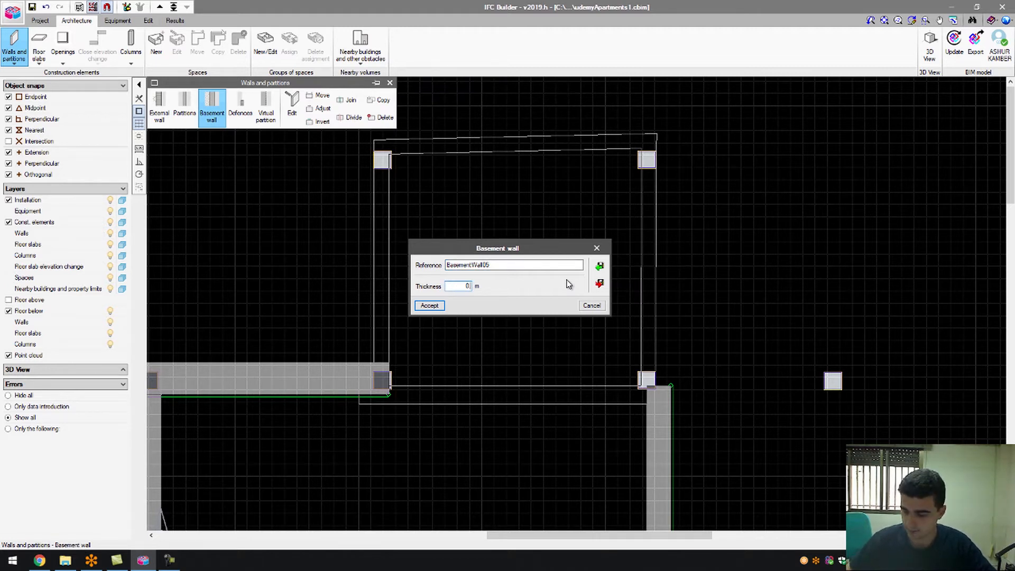
click(586, 306)
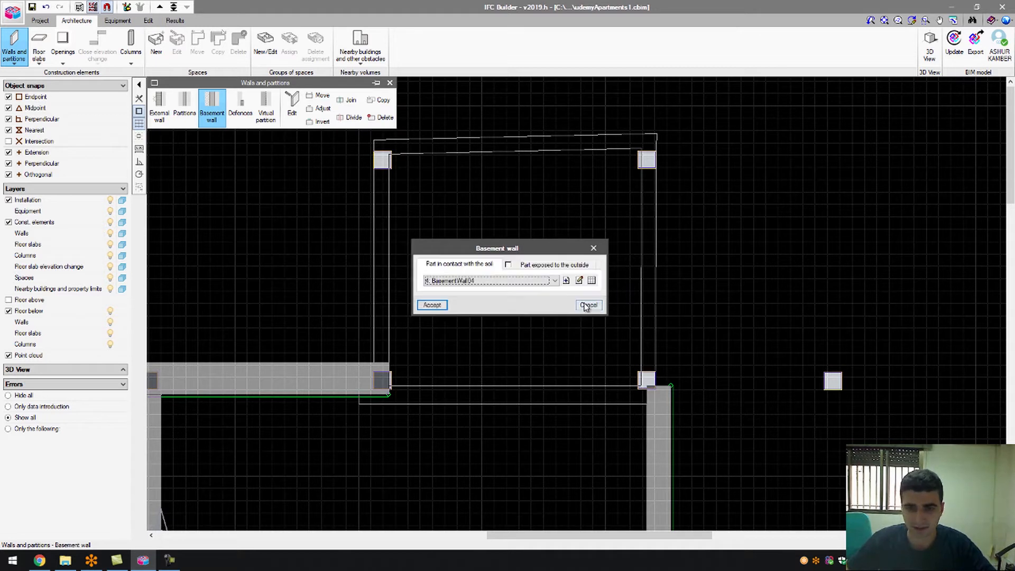
click(588, 305)
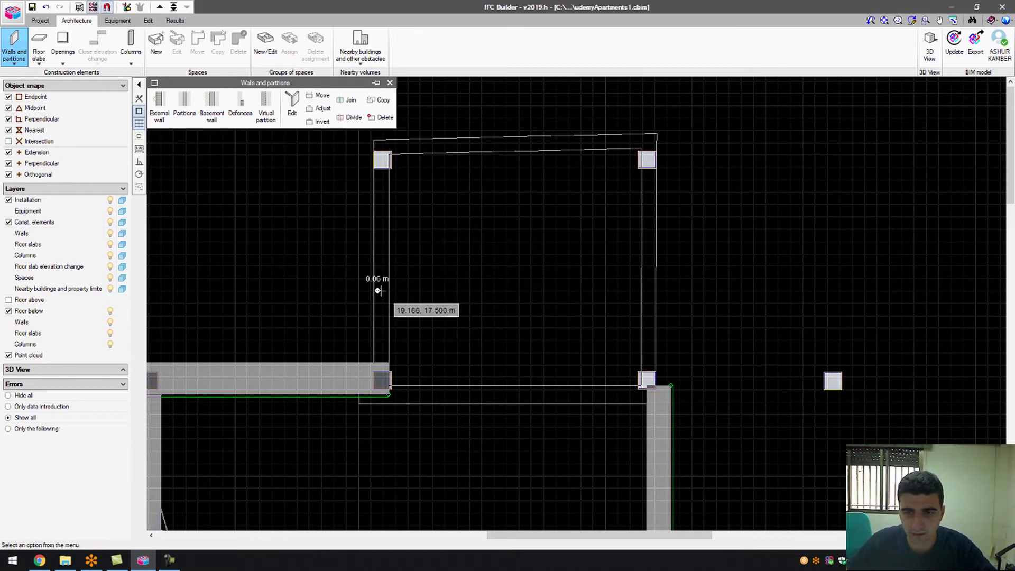
Create a basement wall type named BasementWall05 with a thickness of 0.12 m for the outline projecting above the horizontal wall.
click(212, 105)
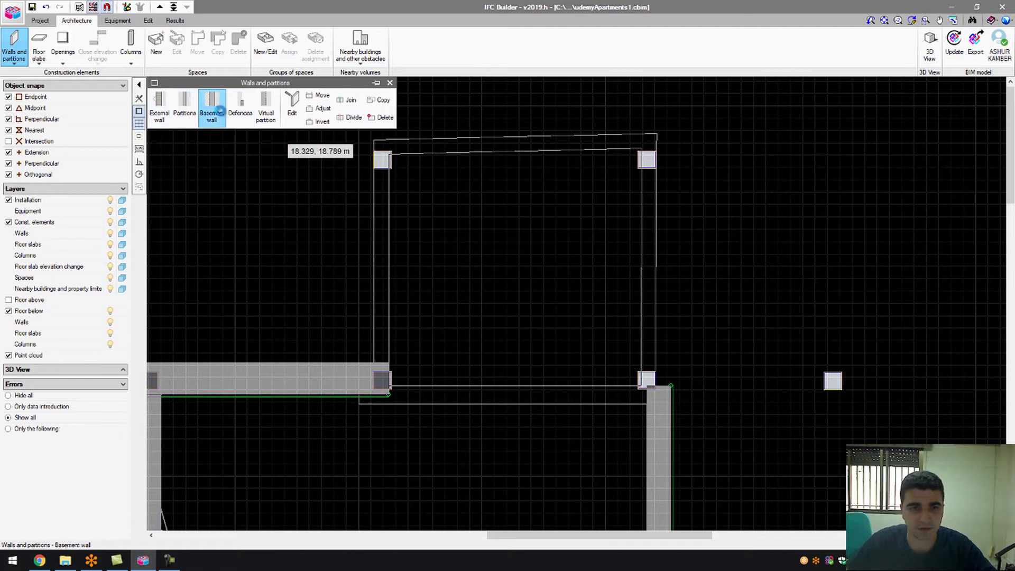
click(565, 281)
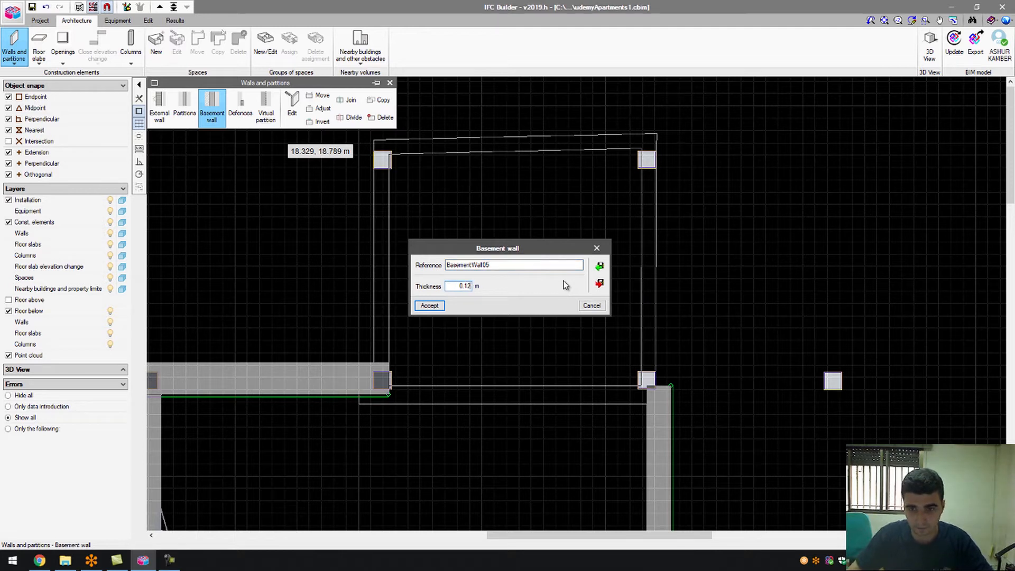
Create the 0.12 m thick BasementWall05 type and draw the small upper room's left wall up to the outline's upper-left corner.
click(430, 305)
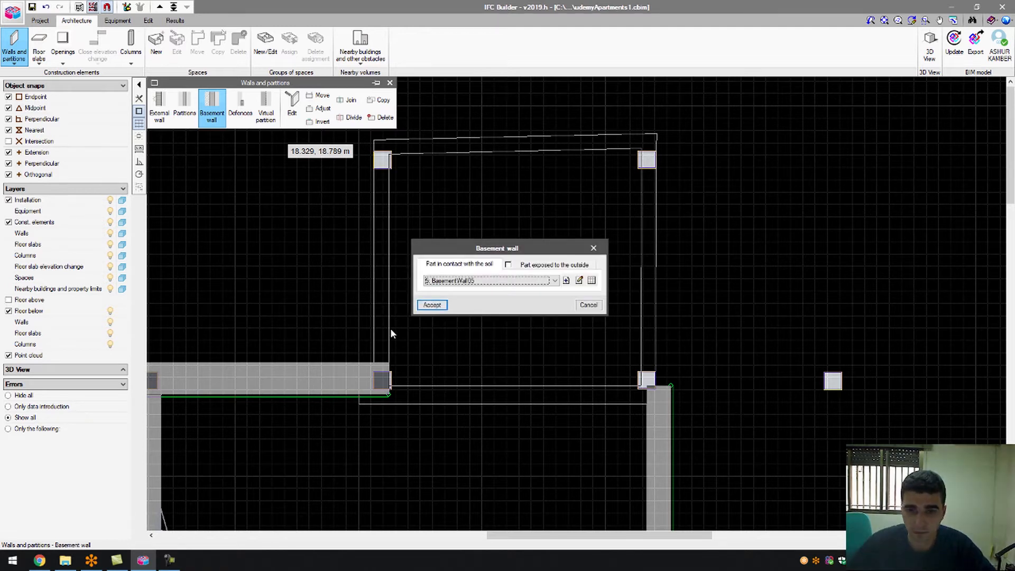
click(431, 305)
scroll(373, 355, up, 5)
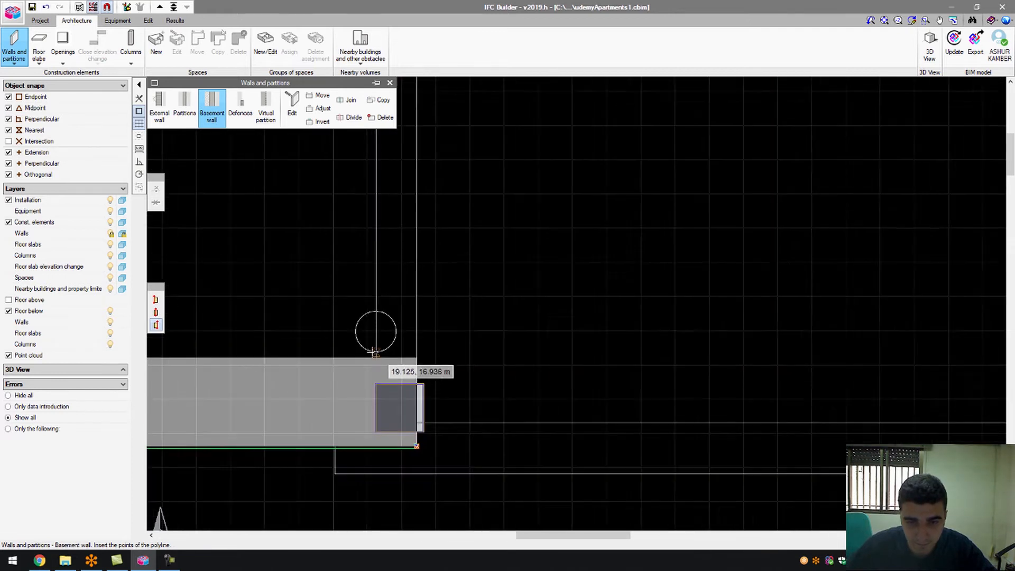
scroll(376, 360, down, 5)
scroll(629, 353, up, 4)
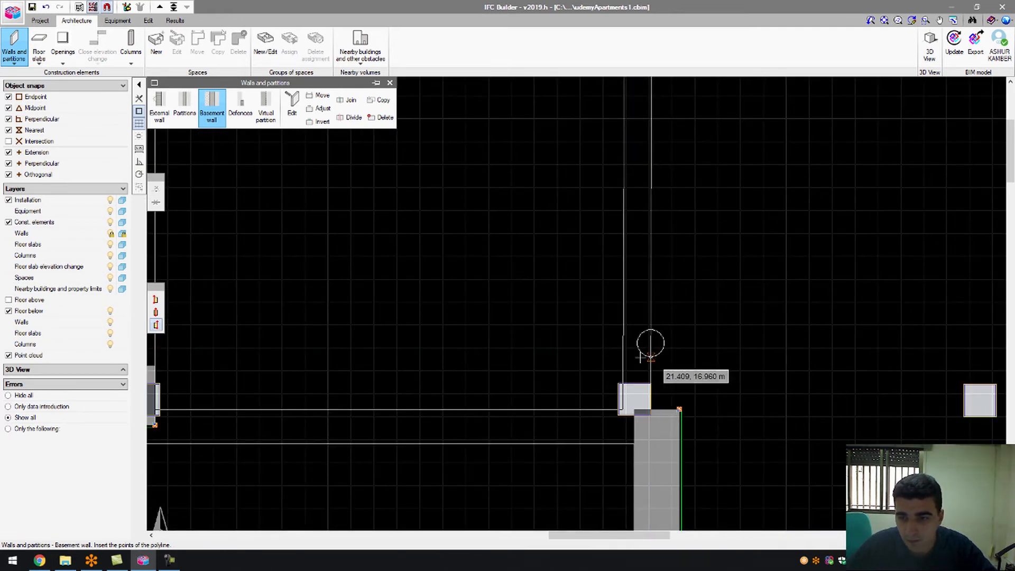
scroll(487, 295, down, 3)
scroll(374, 254, up, 4)
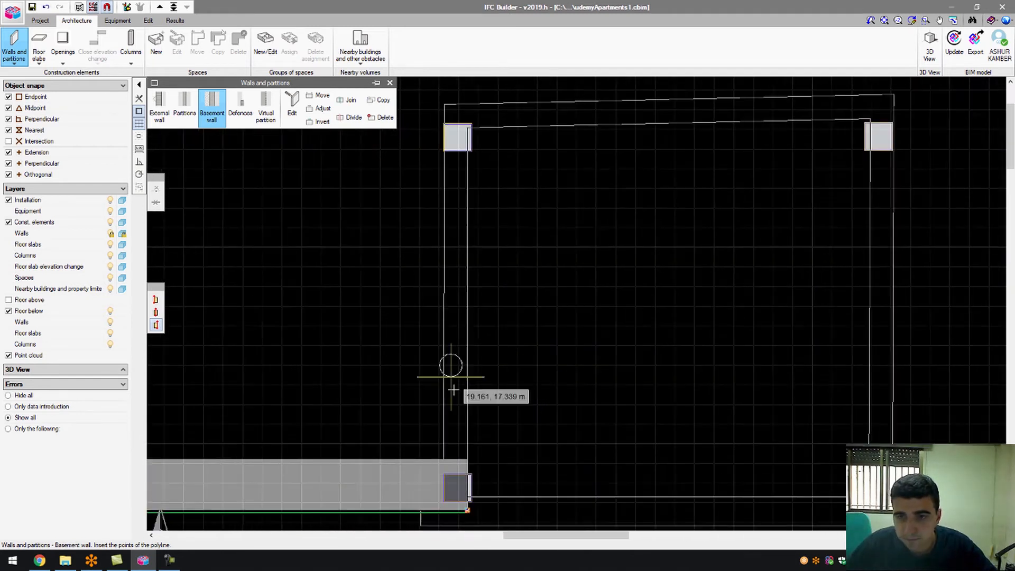
scroll(453, 389, up, 1)
click(444, 466)
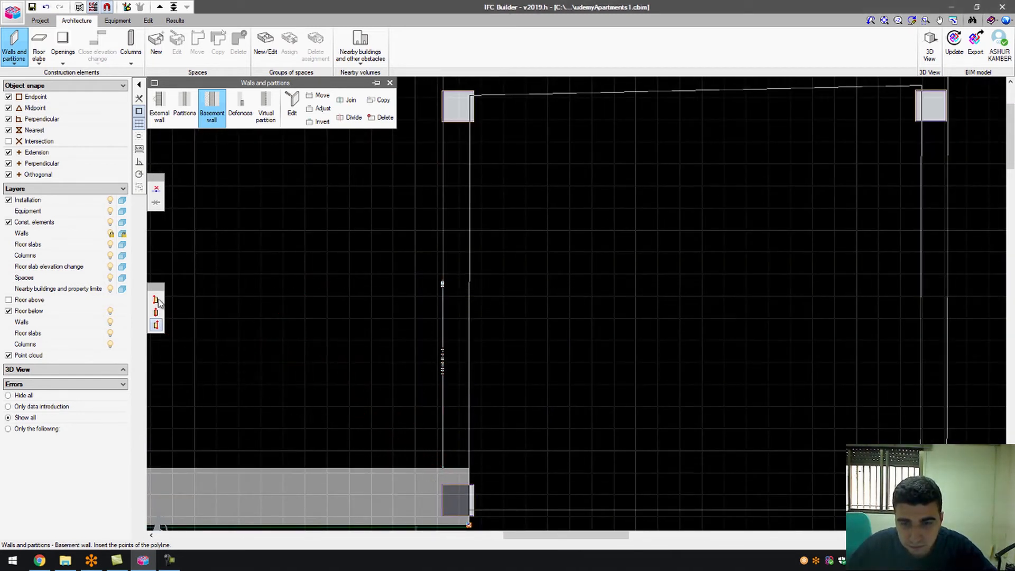
scroll(443, 143, up, 1)
scroll(439, 249, down, 3)
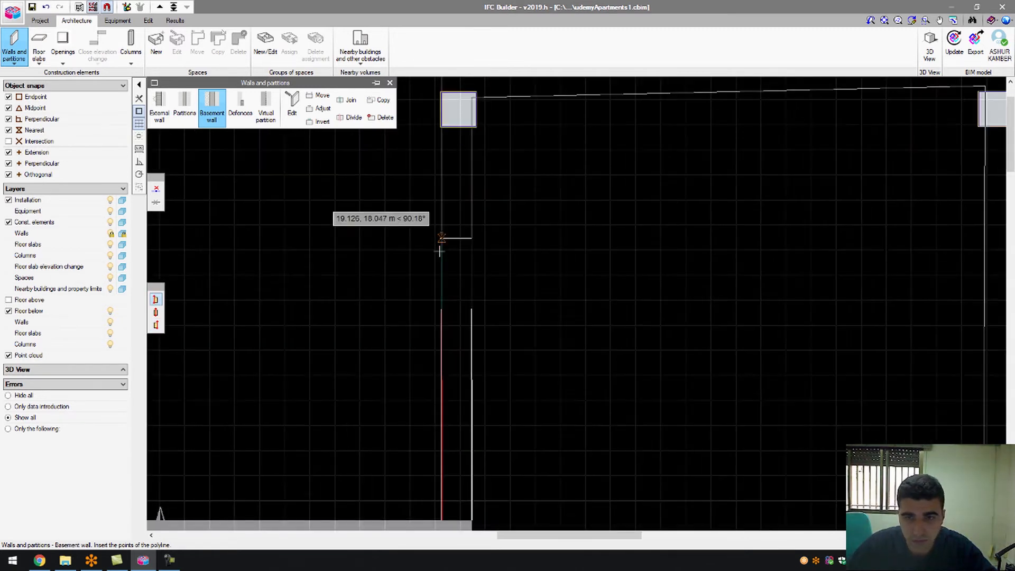
scroll(453, 148, up, 4)
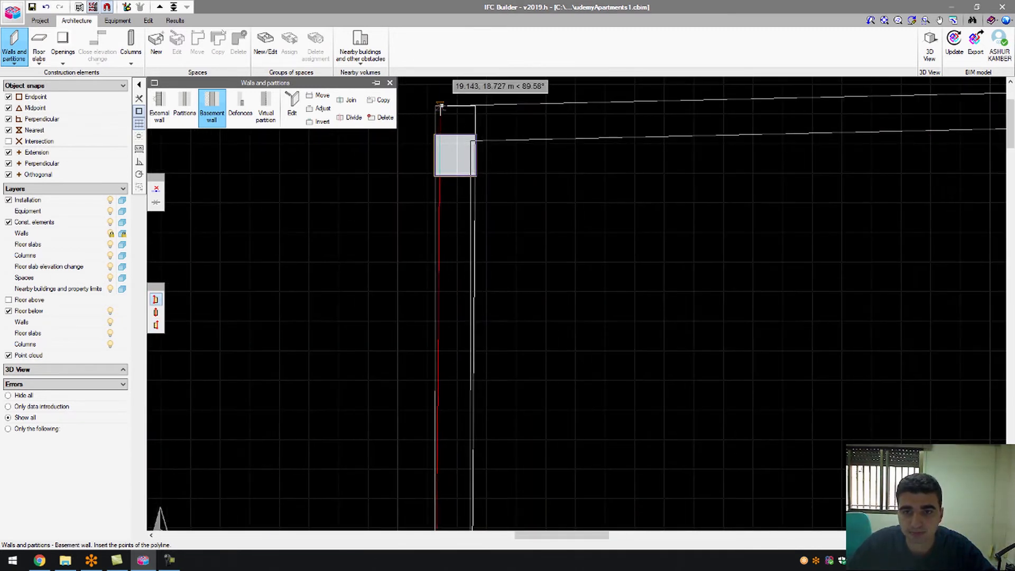
click(434, 105)
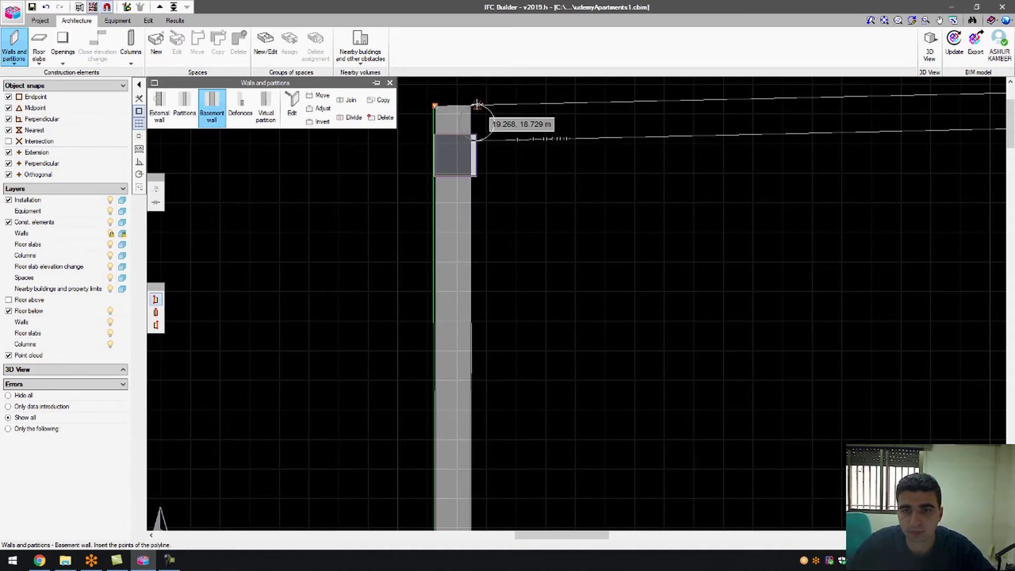
Draw the small room's upper BasementWall05 wall along the template outline, from the left wall's end to the upper-right corner.
scroll(470, 102, up, 1)
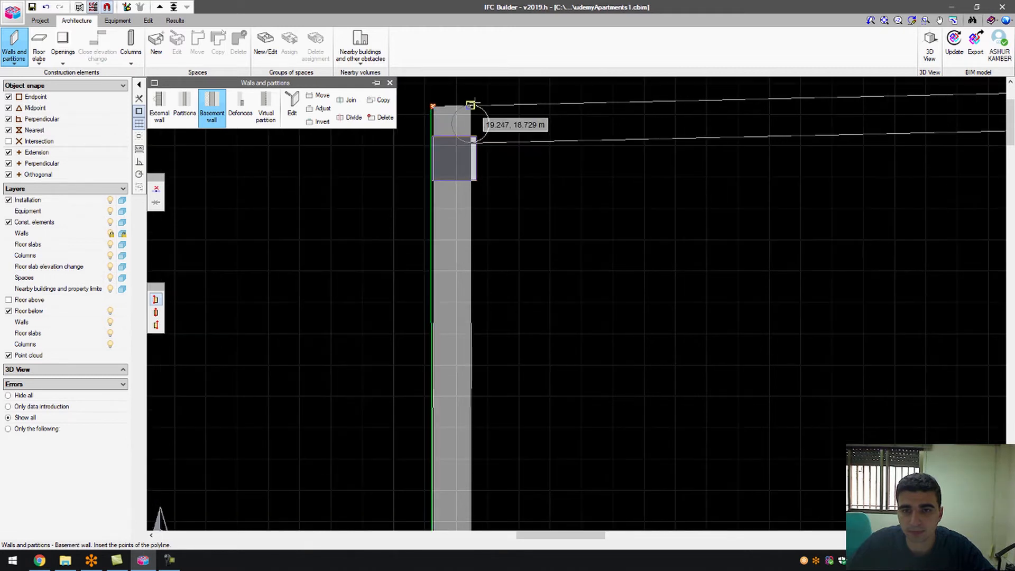
click(470, 105)
scroll(394, 218, down, 8)
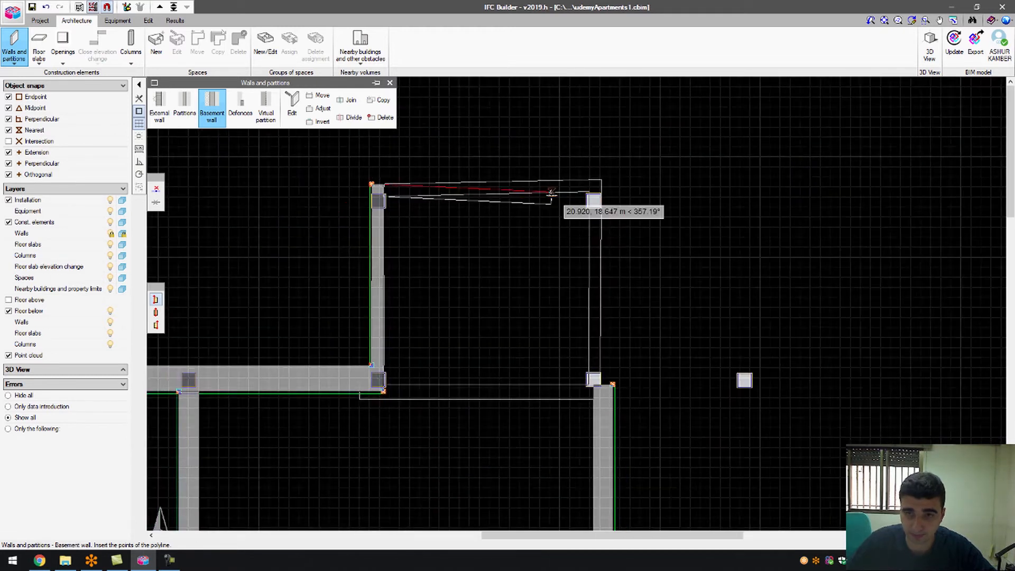
scroll(582, 189, up, 6)
scroll(626, 168, up, 6)
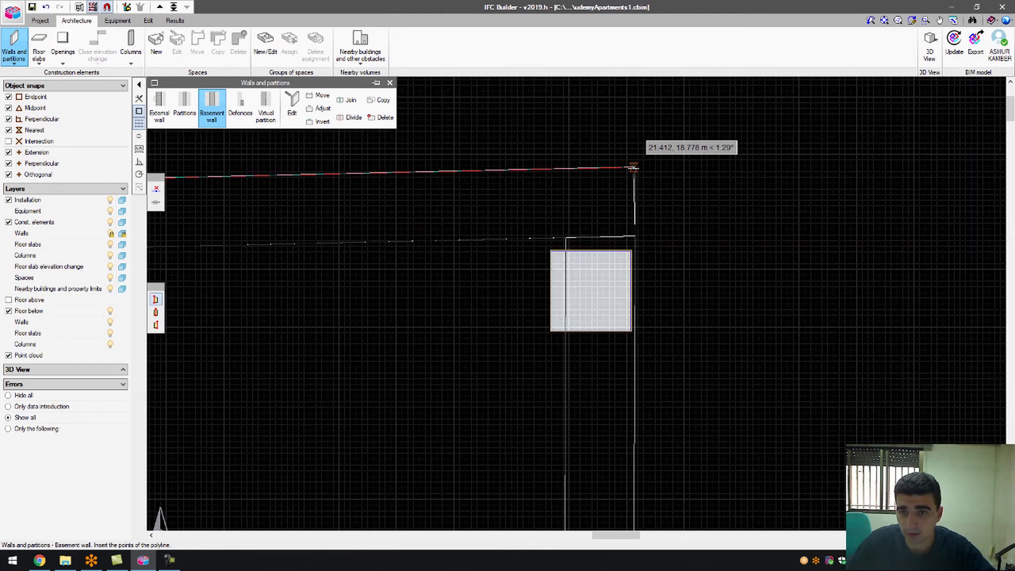
scroll(634, 168, up, 1)
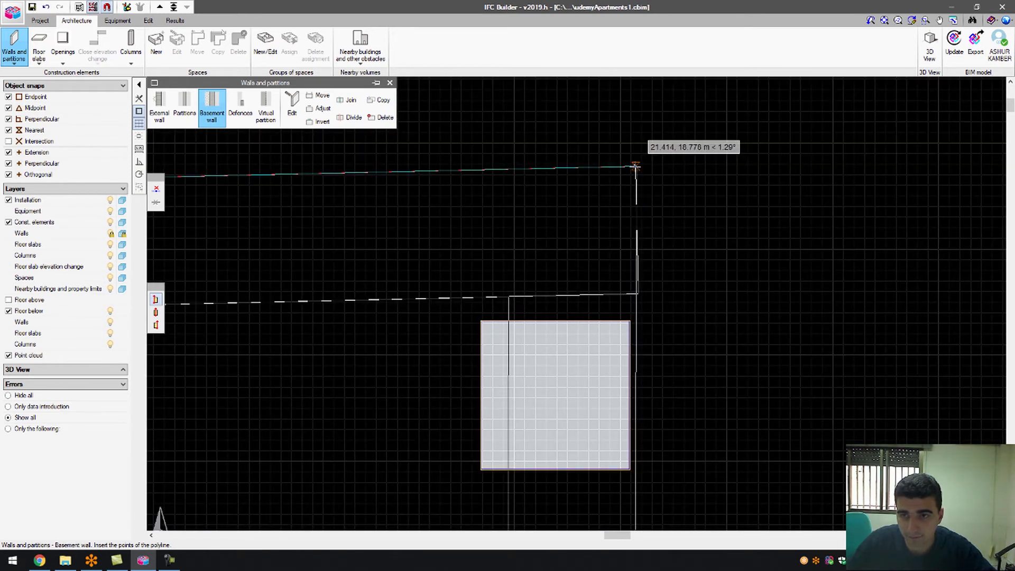
click(635, 167)
Draw the small room's right BasementWall05 wall from the upper wall's end down to the existing wall beside the lower-right column.
scroll(655, 272, down, 3)
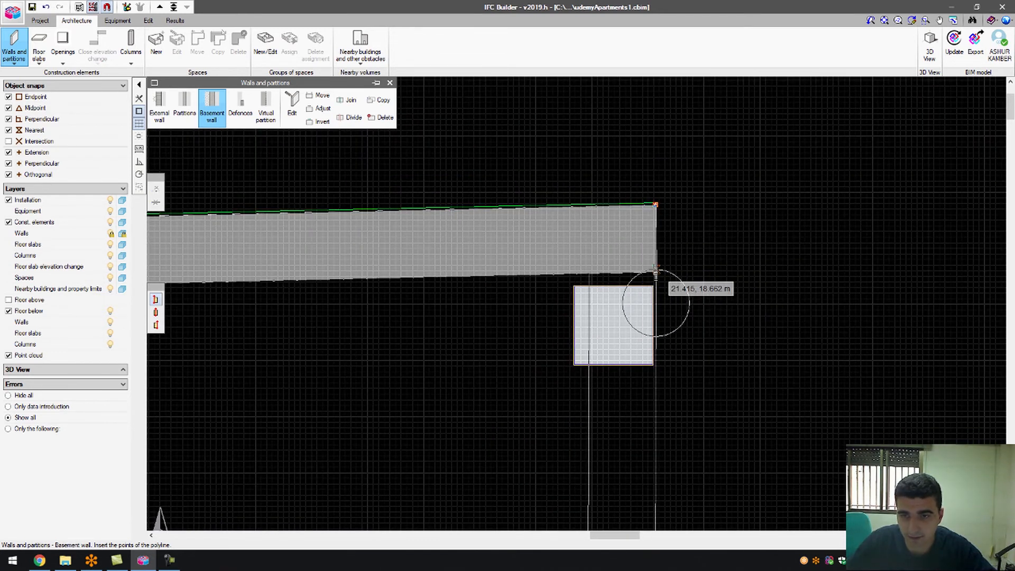
scroll(680, 322, down, 4)
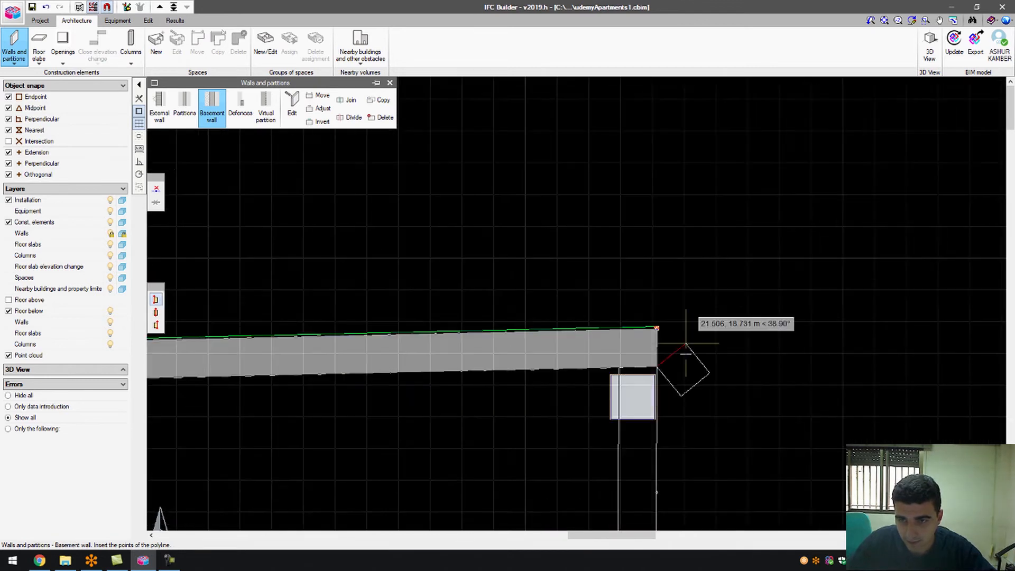
scroll(681, 427, down, 5)
scroll(693, 249, up, 1)
scroll(693, 244, down, 3)
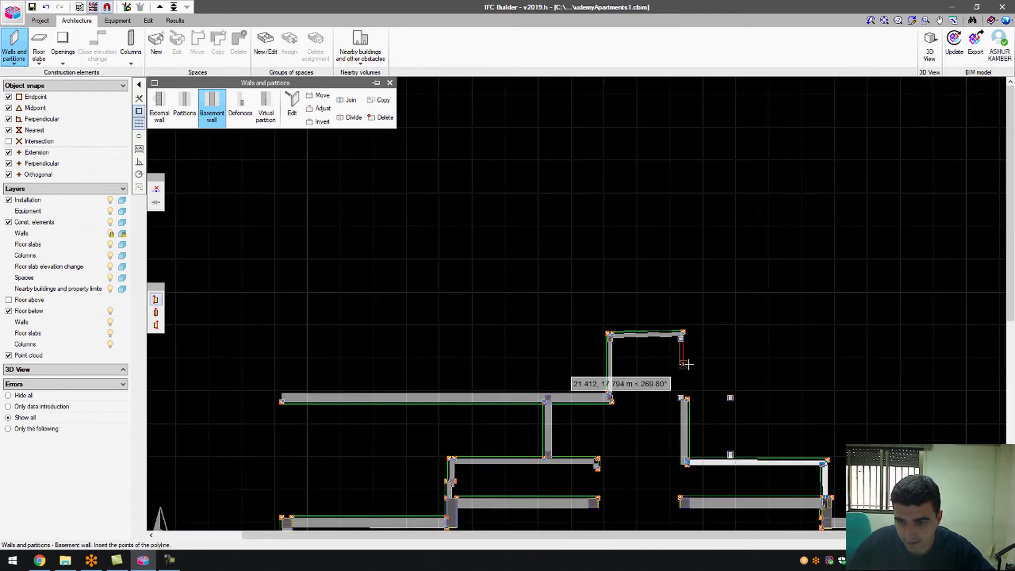
scroll(686, 372, up, 4)
scroll(677, 410, up, 5)
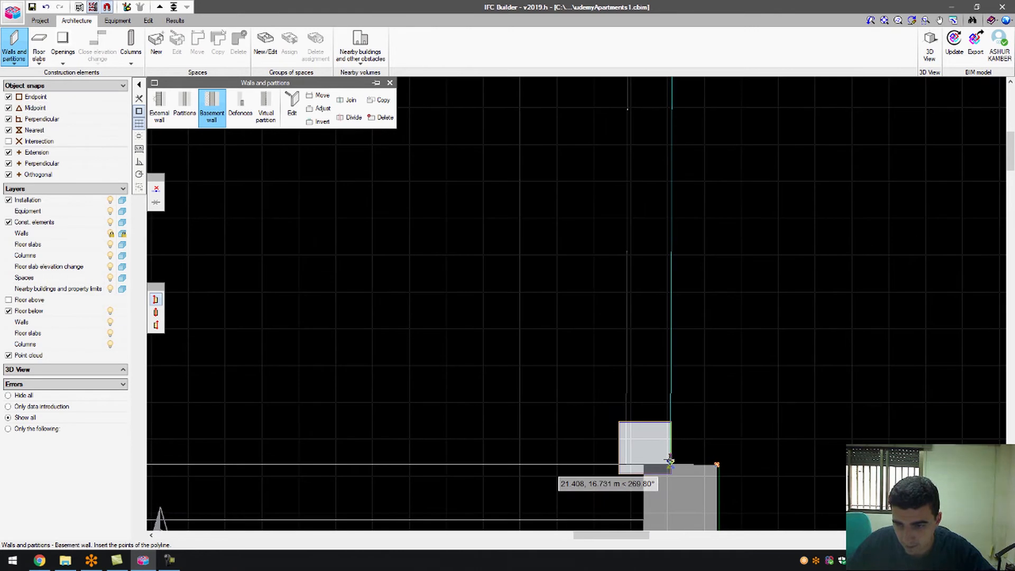
click(669, 461)
scroll(732, 370, down, 3)
scroll(555, 362, down, 2)
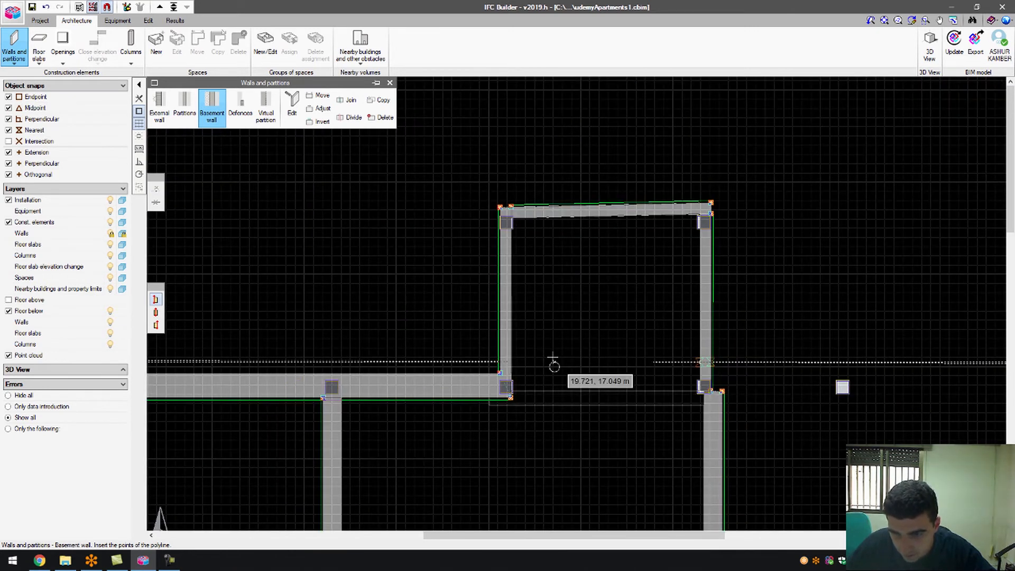
scroll(317, 204, down, 2)
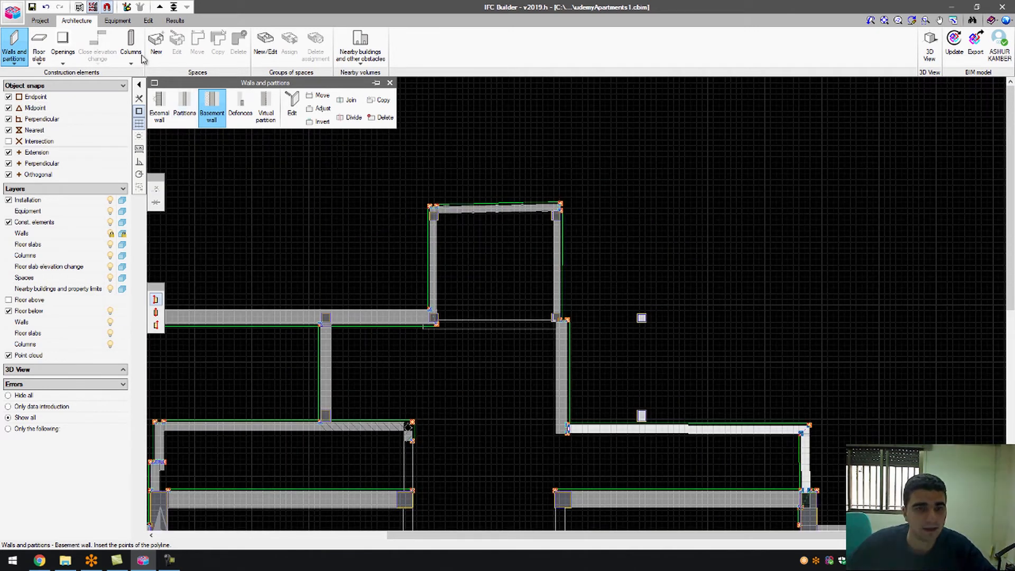
Hide the BASEMENT_WALL layer of the Basement template view, keeping the PARTITION layer visible.
click(79, 8)
click(91, 275)
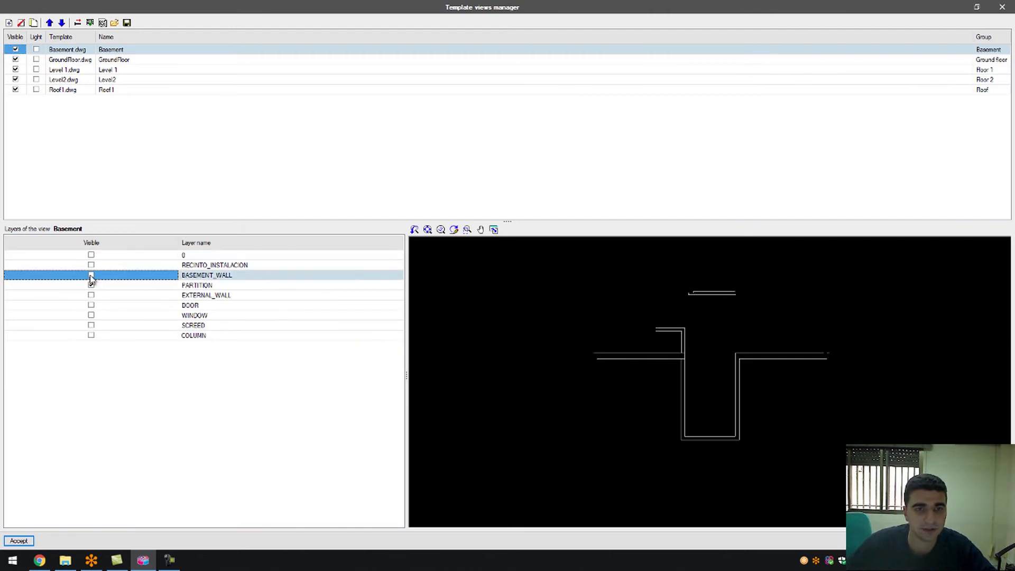
click(19, 541)
scroll(370, 407, down, 2)
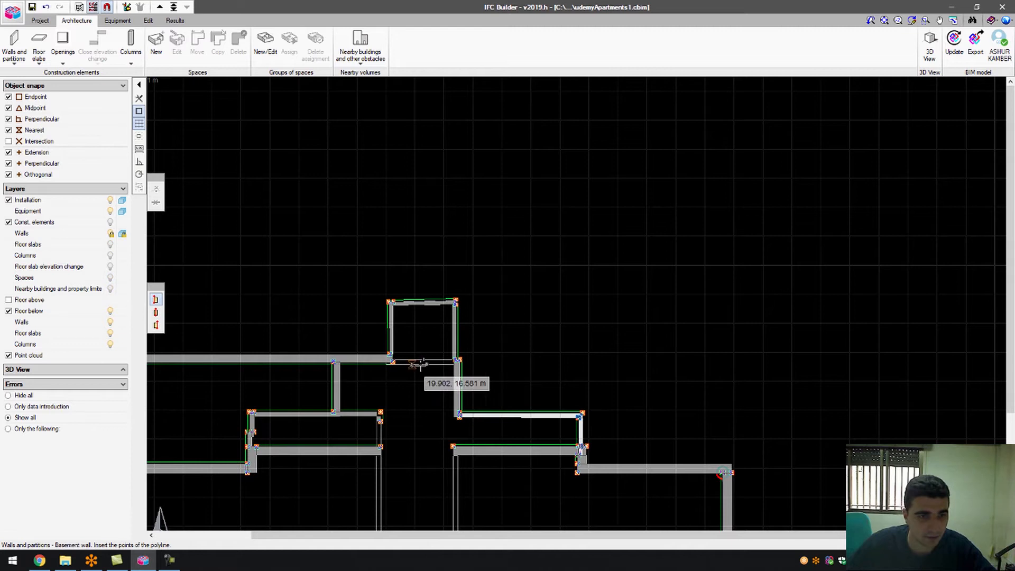
Toggle the construction elements layer group off and on again, and switch off the floor below.
click(23, 222)
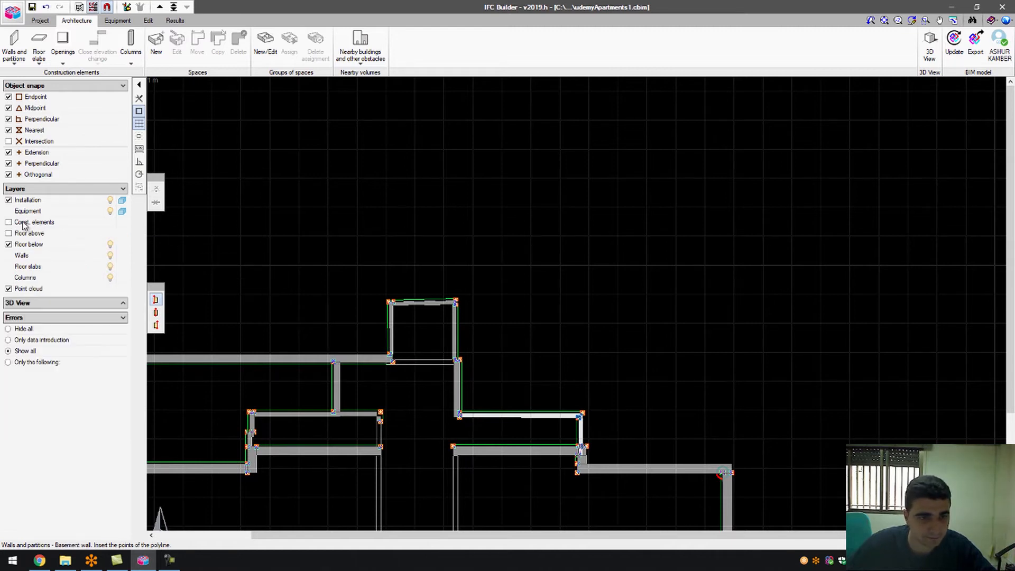
click(35, 222)
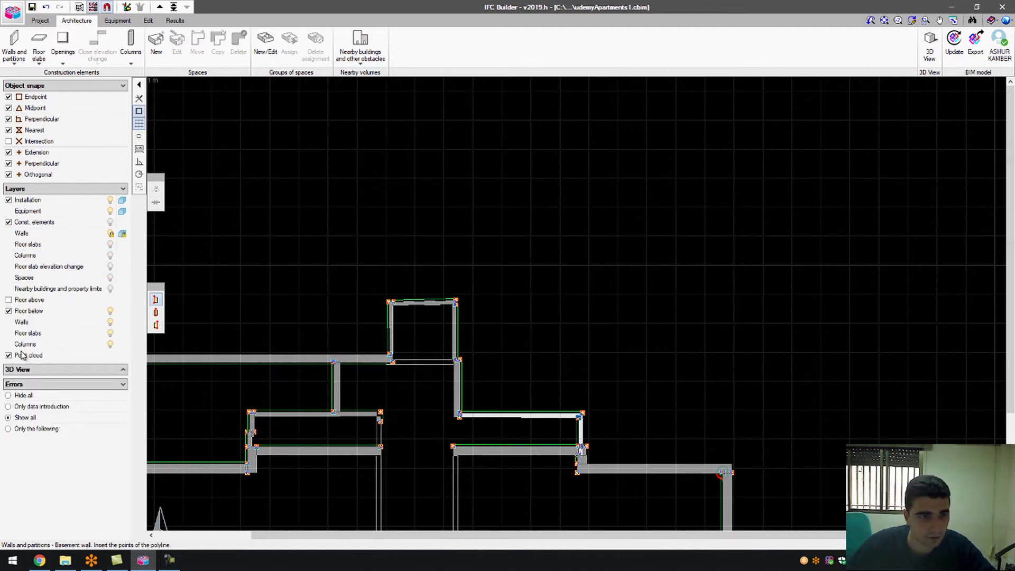
click(21, 312)
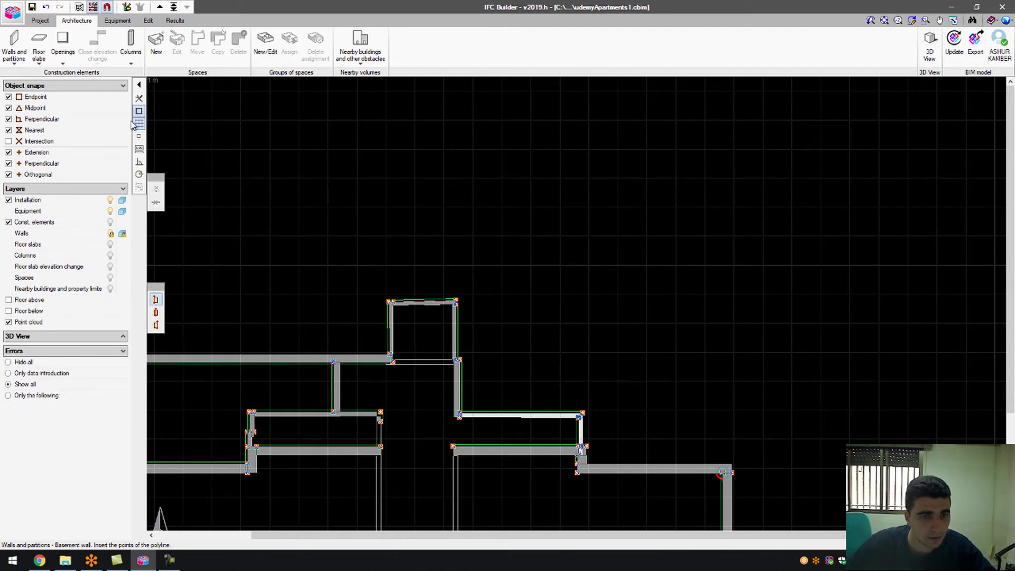
click(60, 45)
click(14, 45)
click(184, 111)
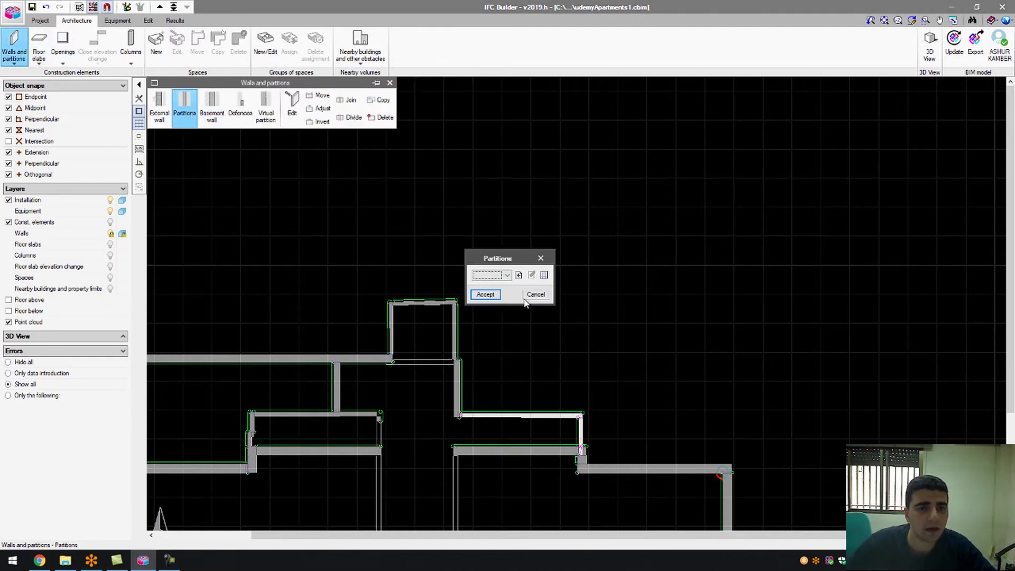
click(519, 276)
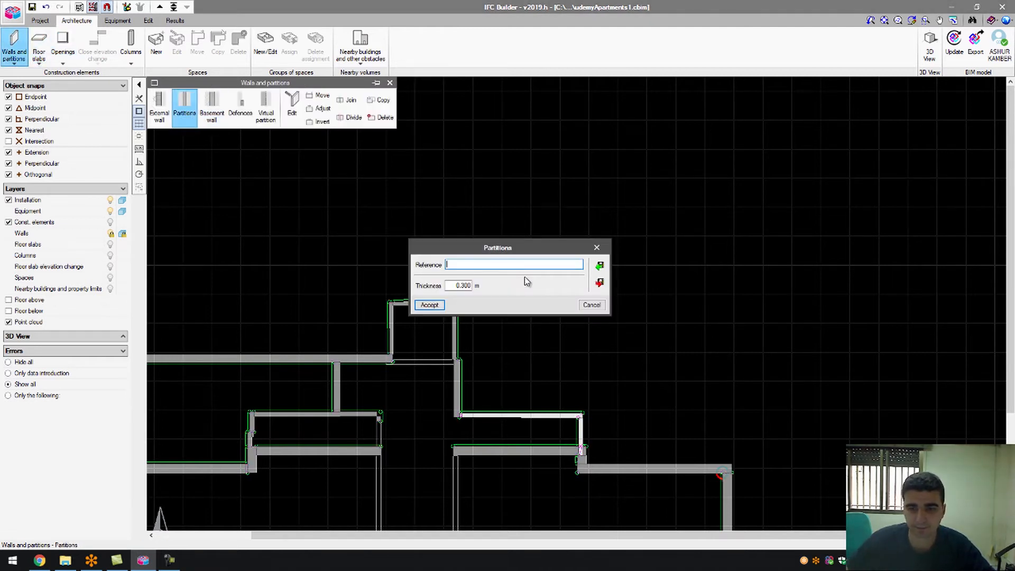
text(BasementPartition01)
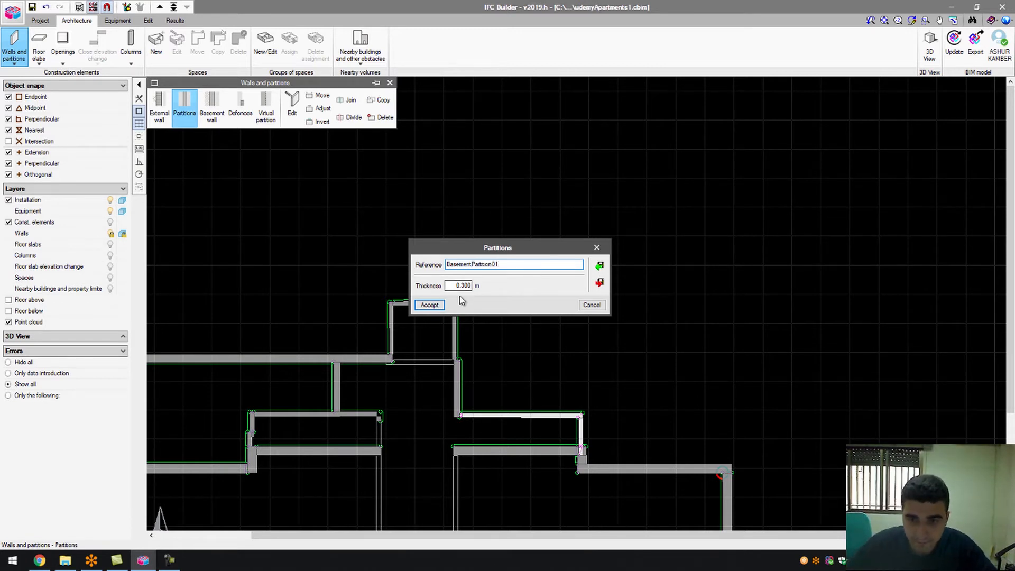
click(593, 306)
click(532, 294)
Measure the thickness between the partition outline's parallel lines and inspect the other partition outlines in the template.
scroll(423, 370, up, 10)
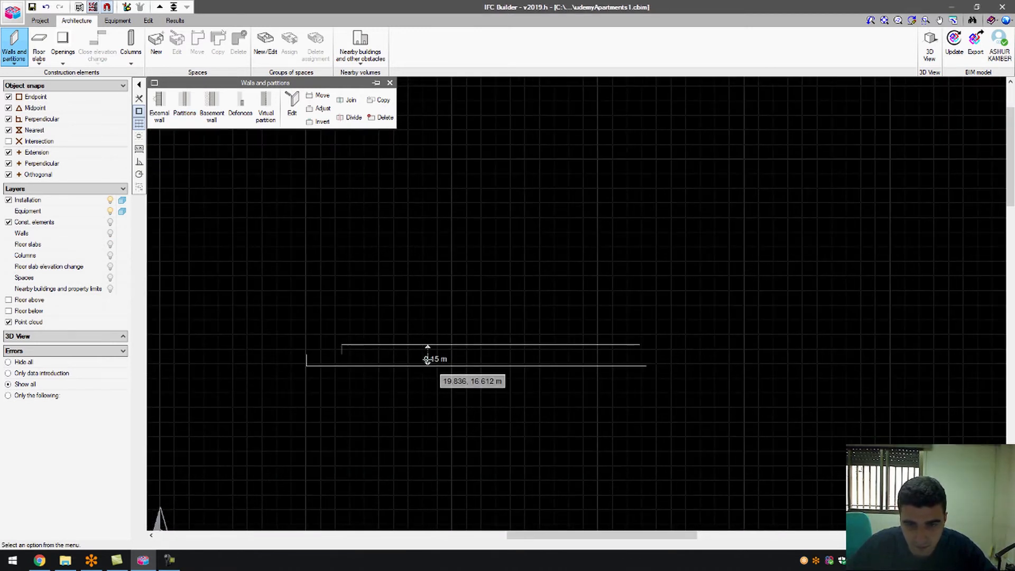
scroll(427, 362, down, 5)
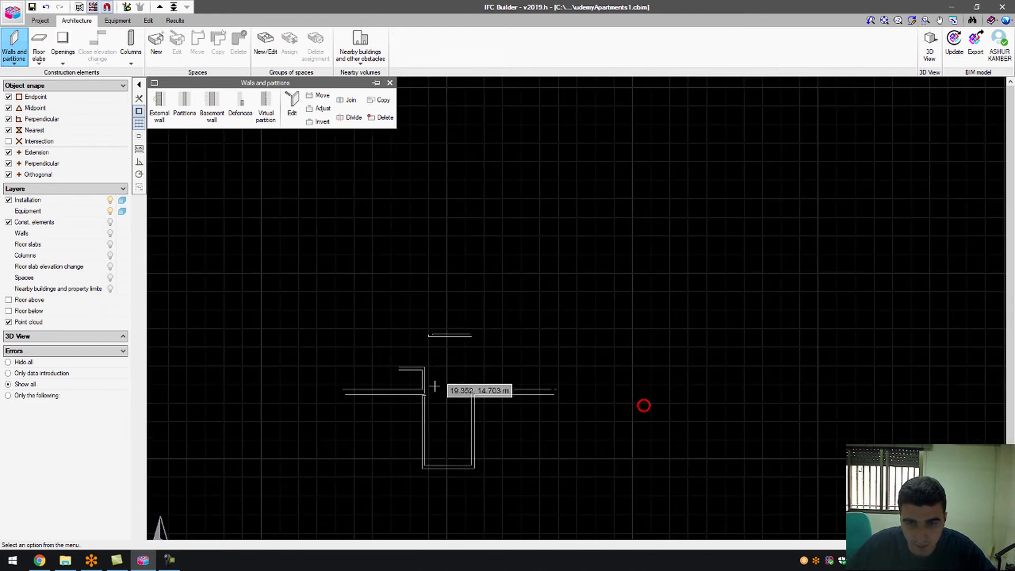
scroll(434, 347, up, 5)
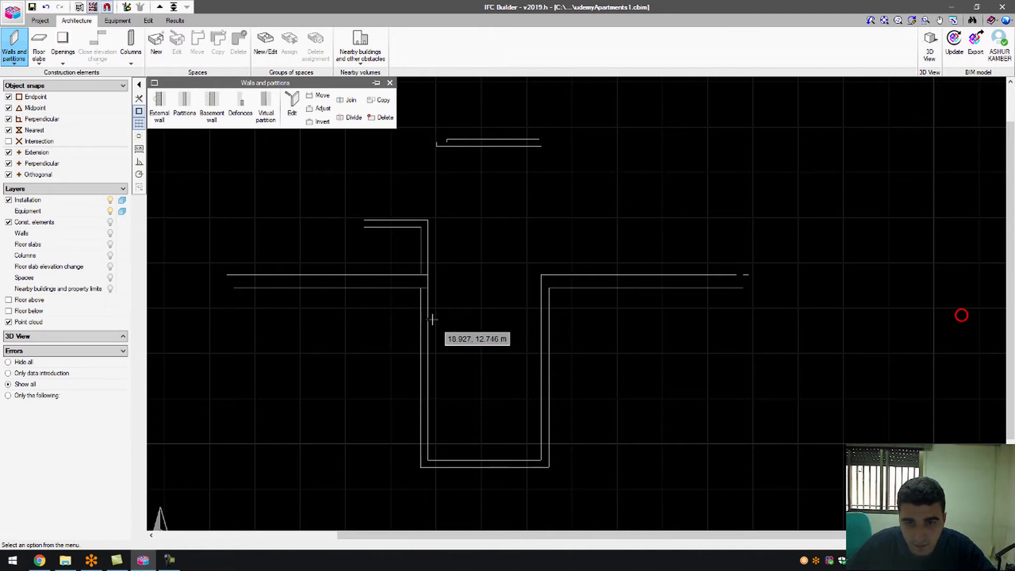
click(535, 138)
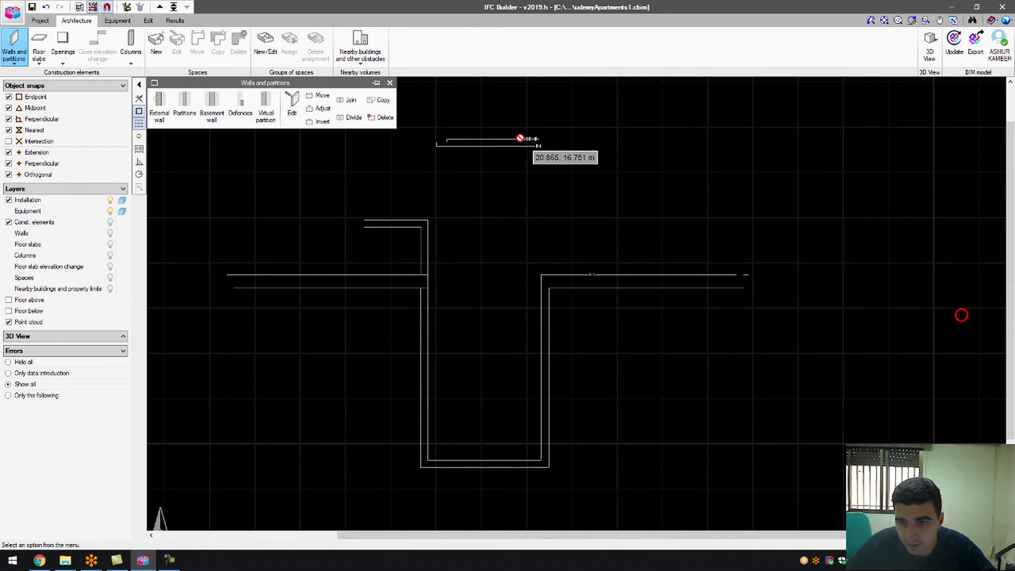
Create a partition type named BasementPartition with a thickness of 0.15 m and choose it for drawing.
click(178, 120)
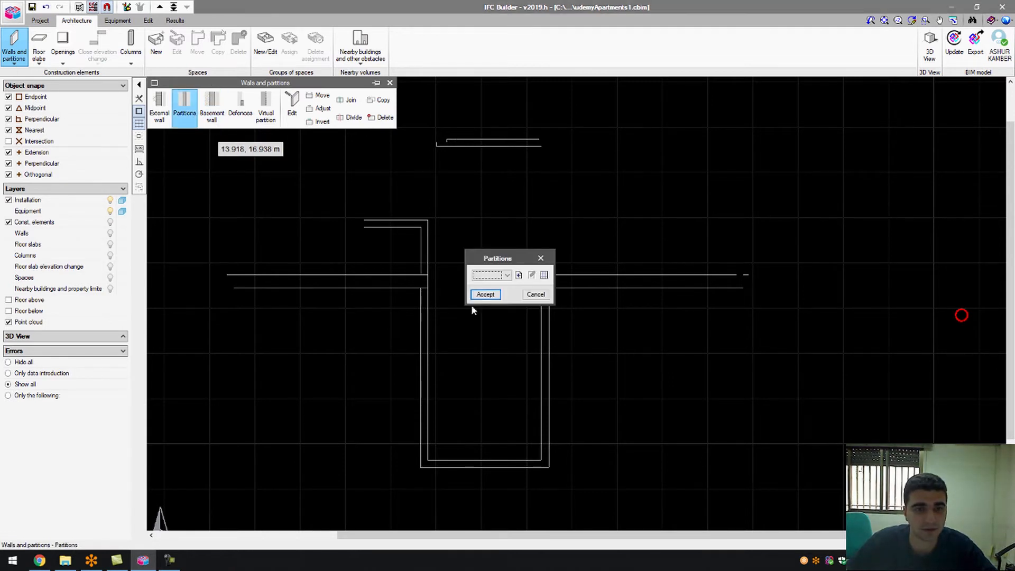
click(518, 275)
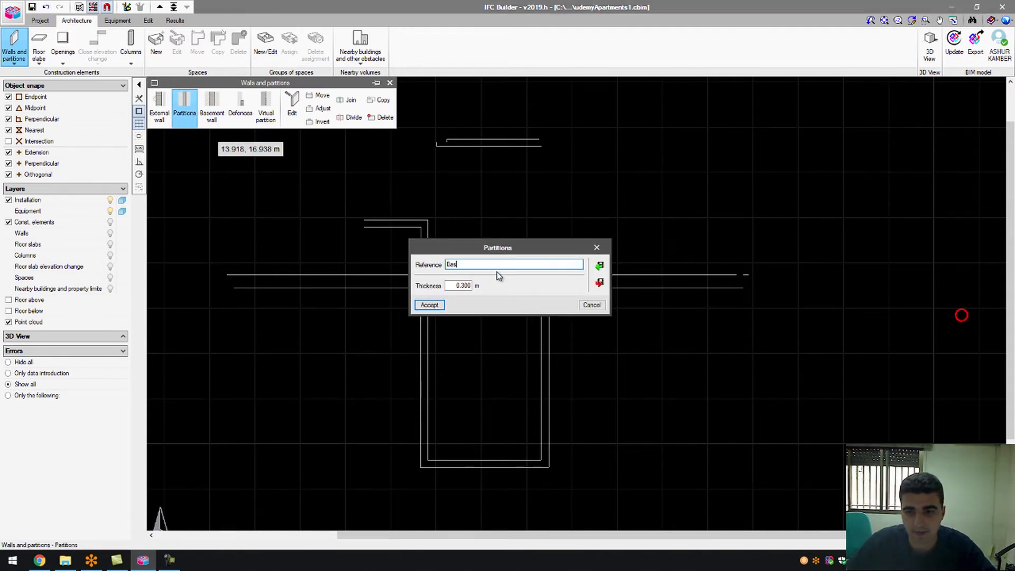
text(BasementPartition)
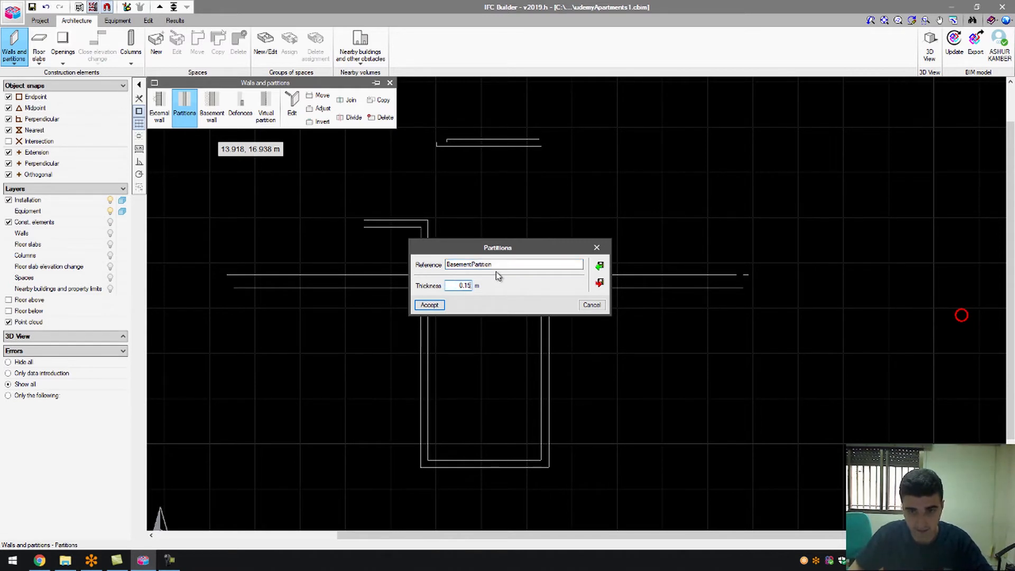
click(429, 305)
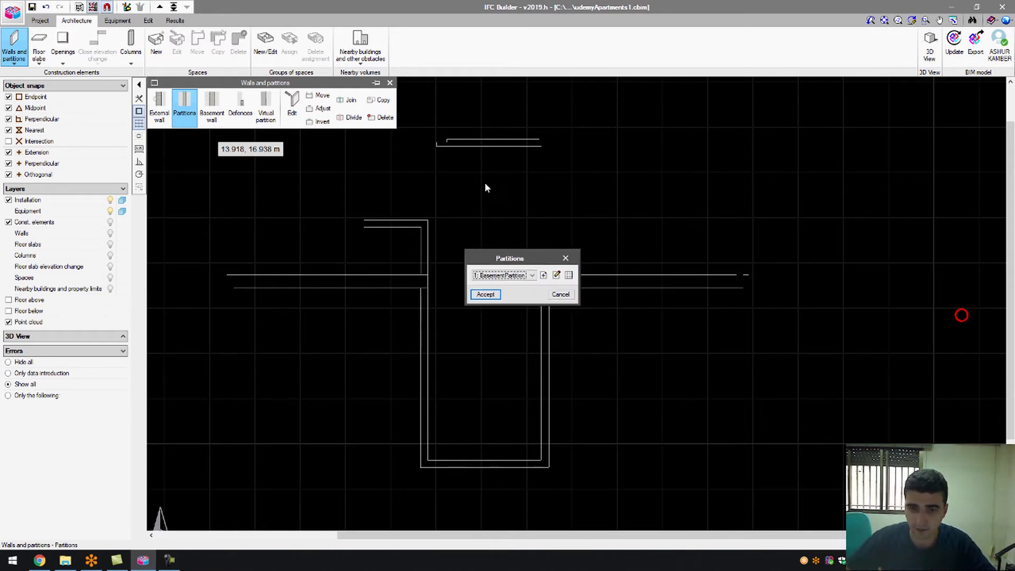
click(486, 294)
scroll(540, 196, up, 5)
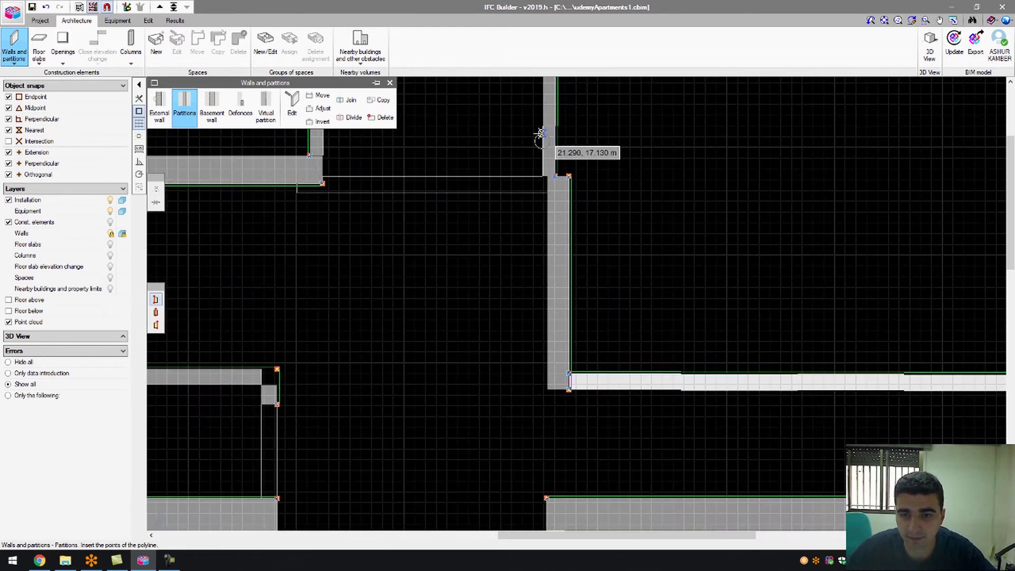
Draw a BasementPartition segment over the horizontal template outline that closes the lower side of the small projecting room, and finish the command.
click(549, 207)
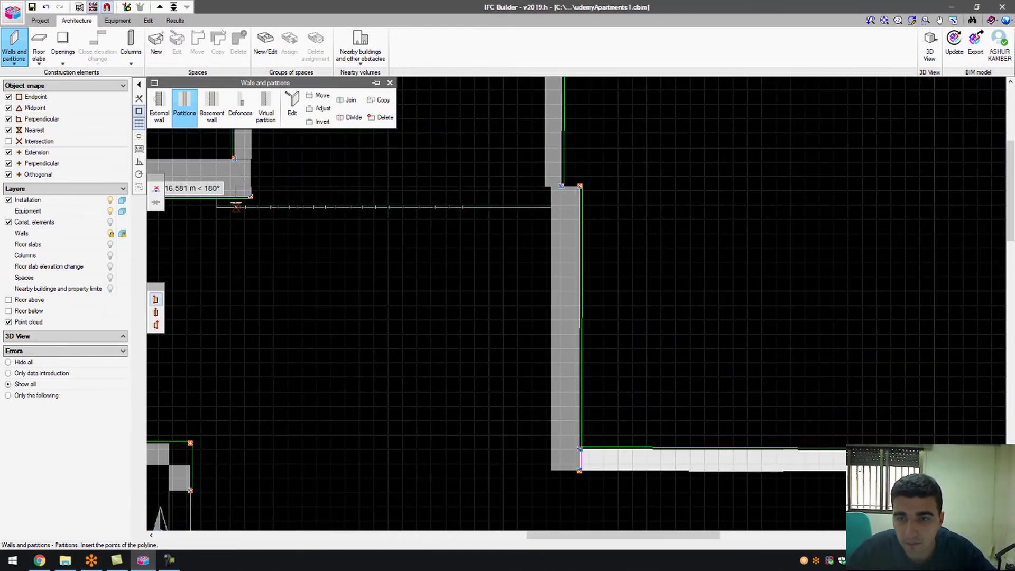
click(217, 207)
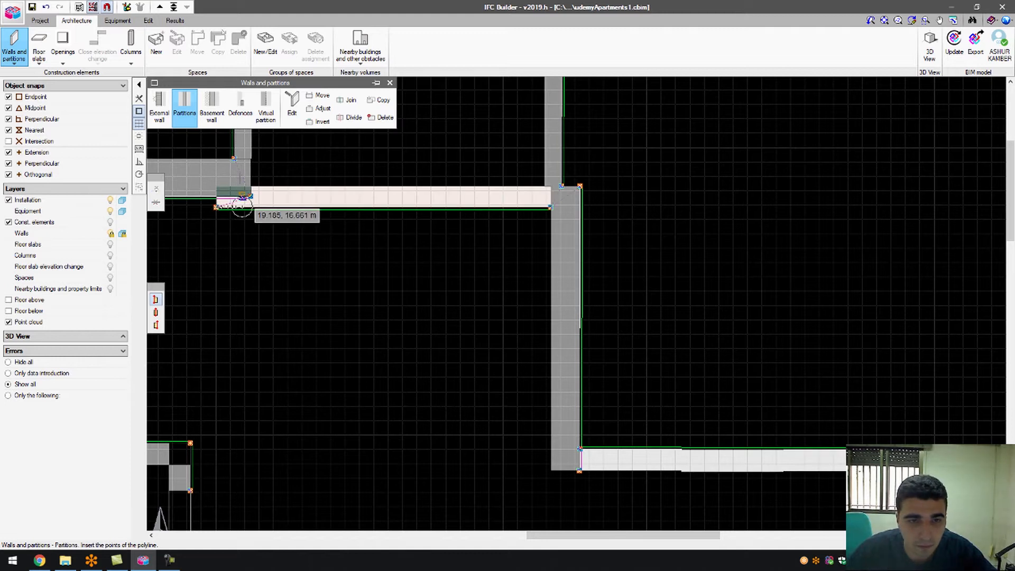
scroll(233, 200, down, 3)
scroll(365, 212, down, 6)
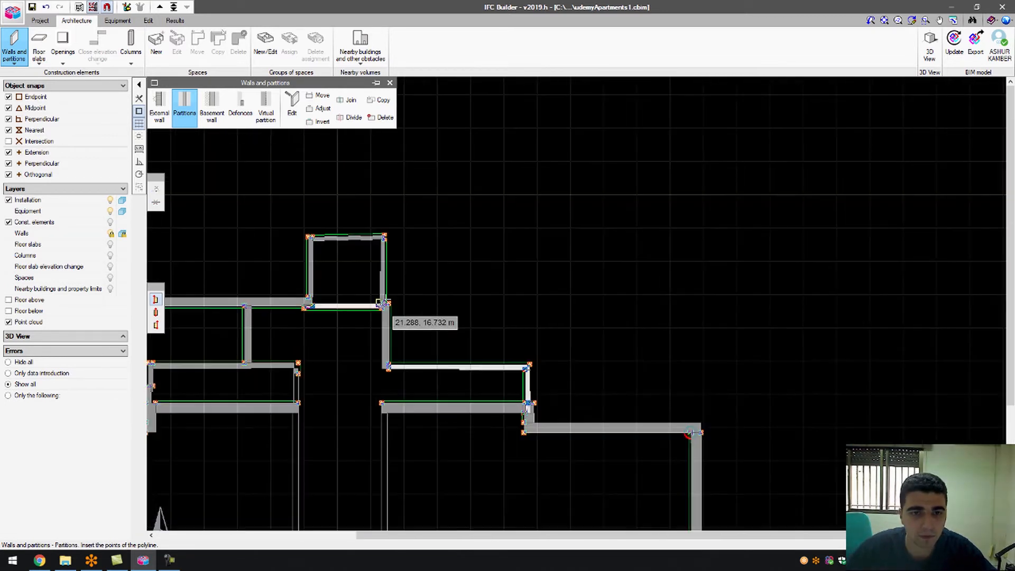
scroll(425, 348, up, 5)
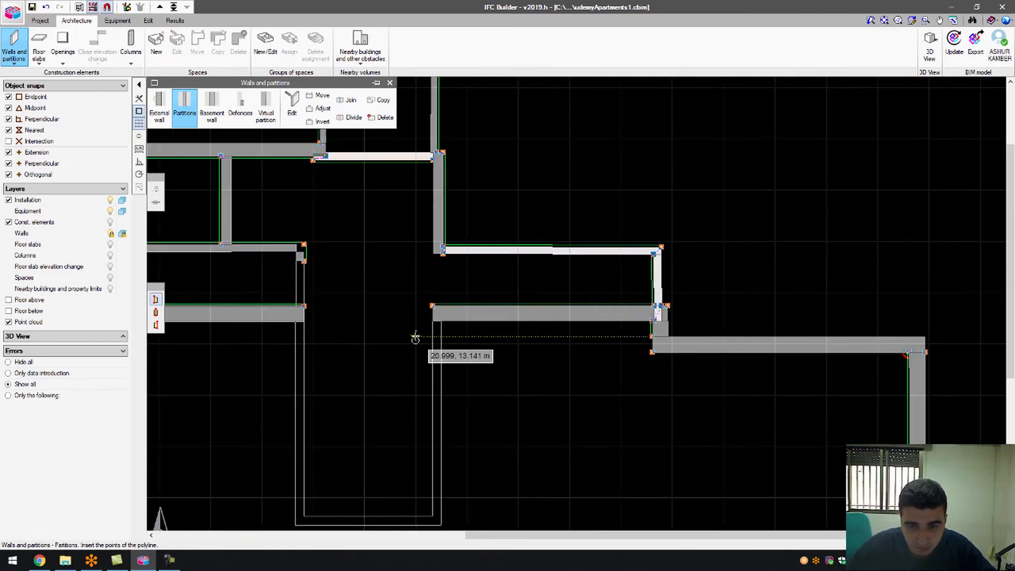
right_click(438, 319)
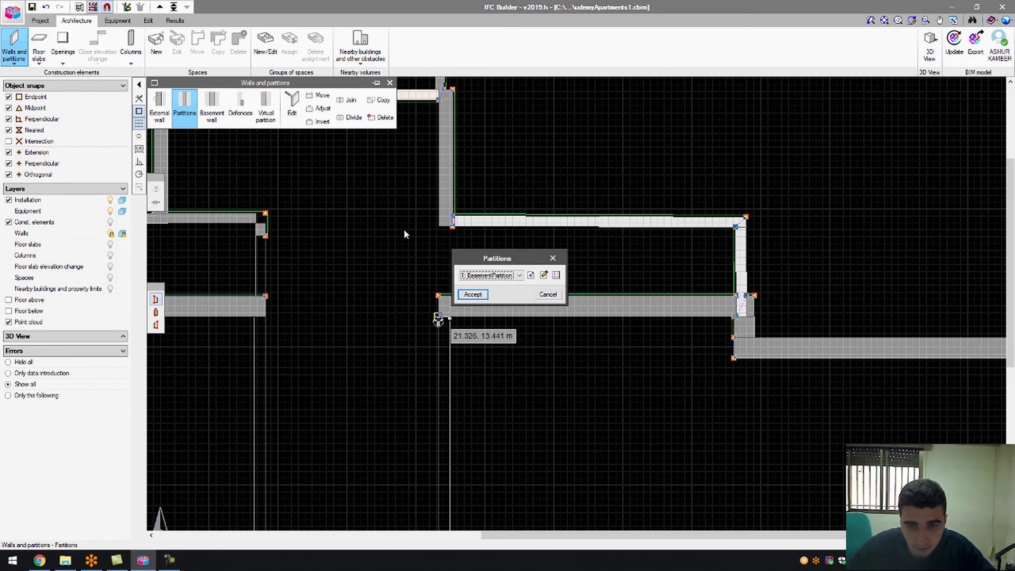
click(548, 295)
Create a partition type named BasementPartition02 with a thickness of 0.17 m and choose it for drawing.
scroll(418, 349, up, 3)
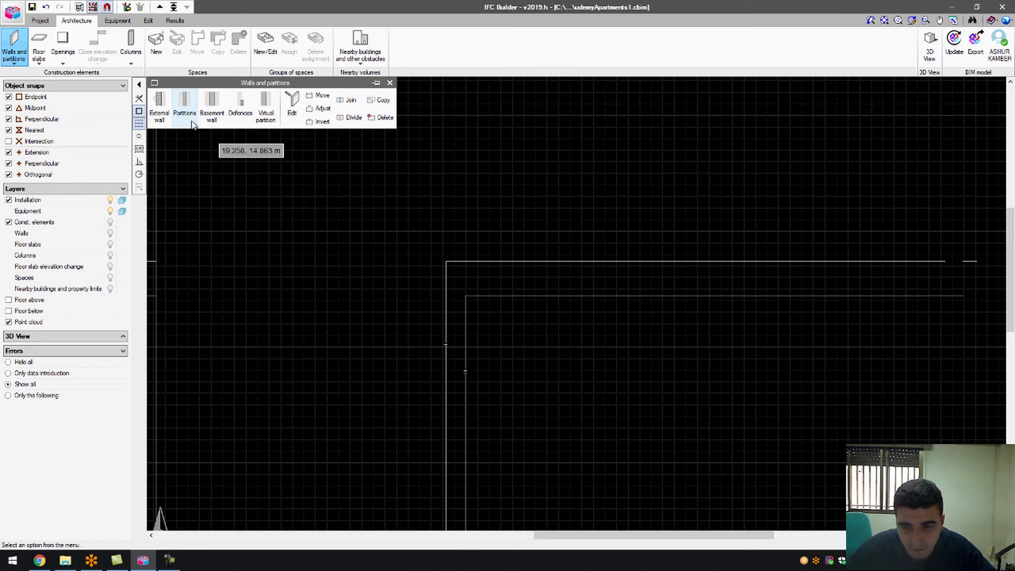
click(211, 108)
click(587, 305)
click(184, 108)
click(531, 275)
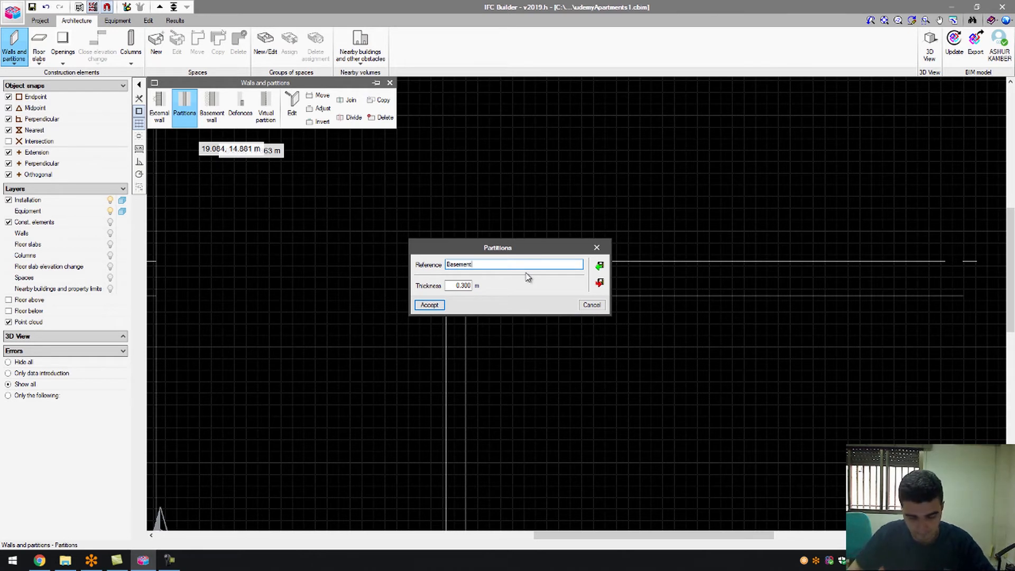
text(BasementPartition02)
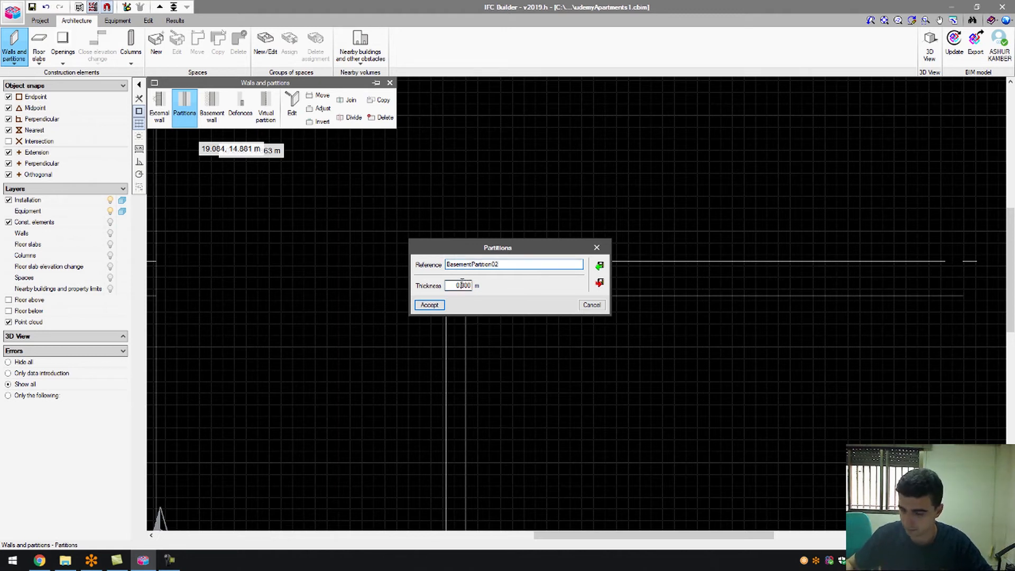
text(0.1)
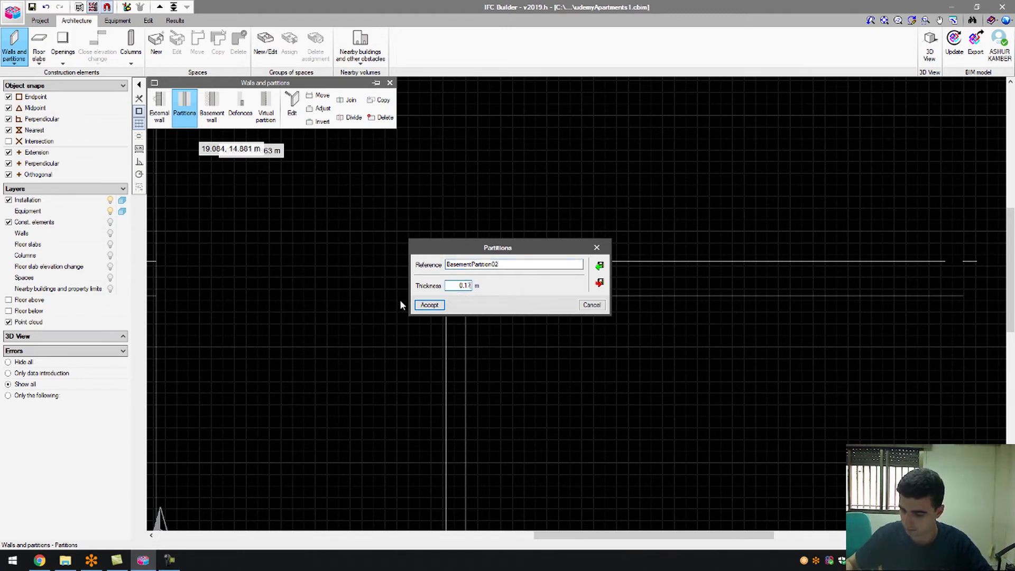
click(429, 305)
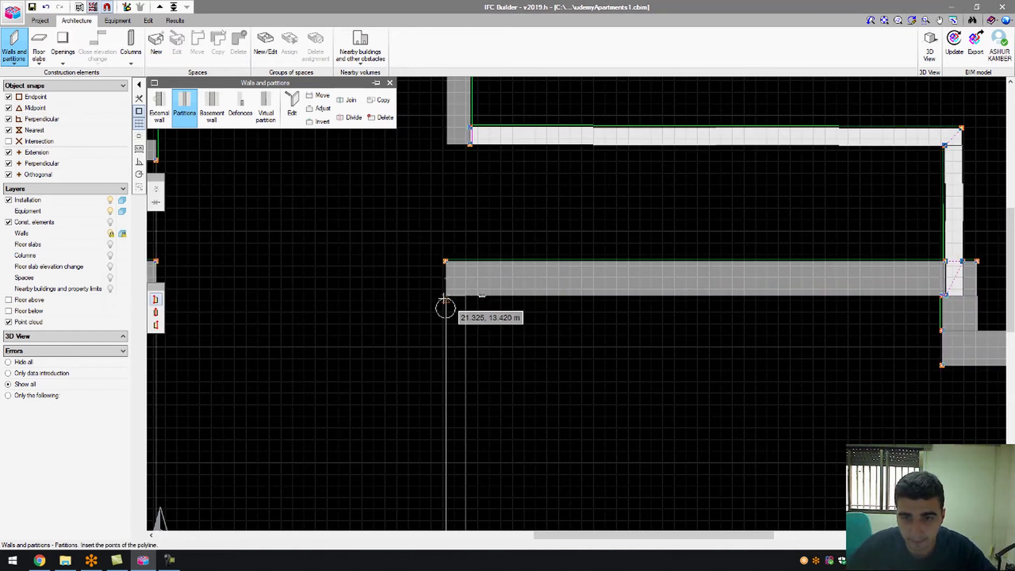
Draw the right-hand partition of the U-shaped outline, about 4 m downward from the horizontal wall's end, with its thickness on the outer side.
click(445, 296)
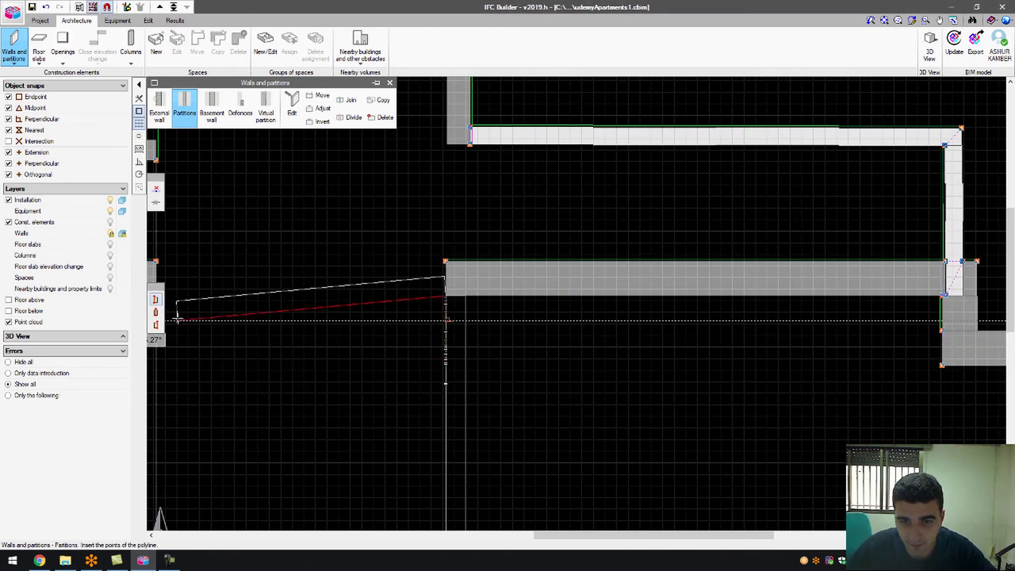
scroll(531, 239, down, 3)
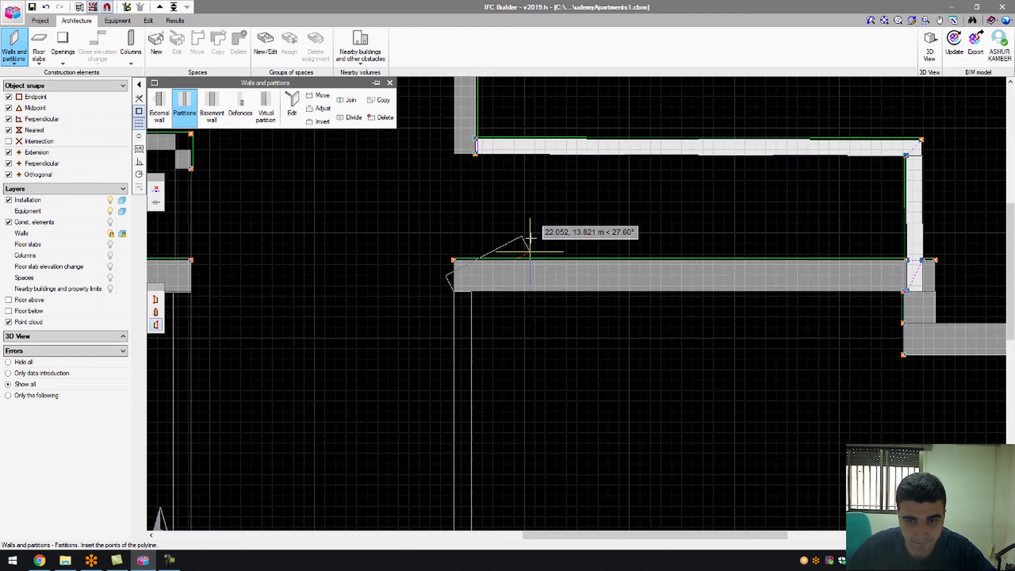
scroll(491, 472, up, 5)
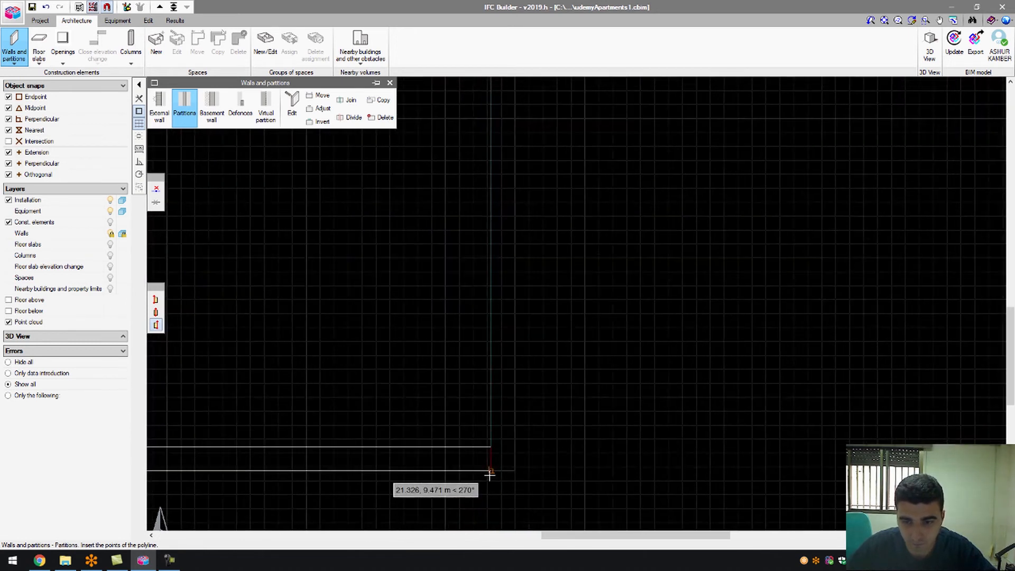
click(491, 471)
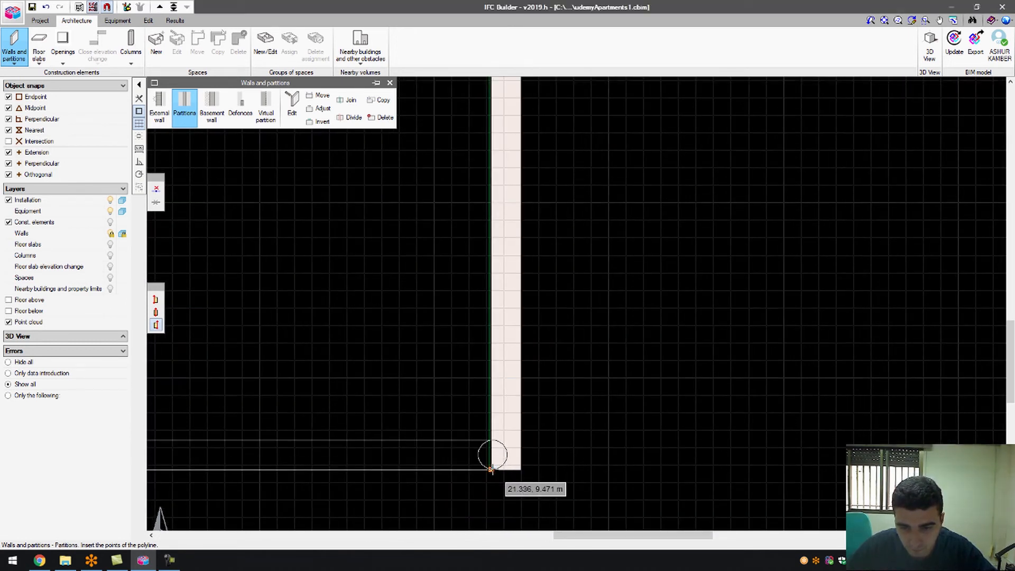
right_click(329, 459)
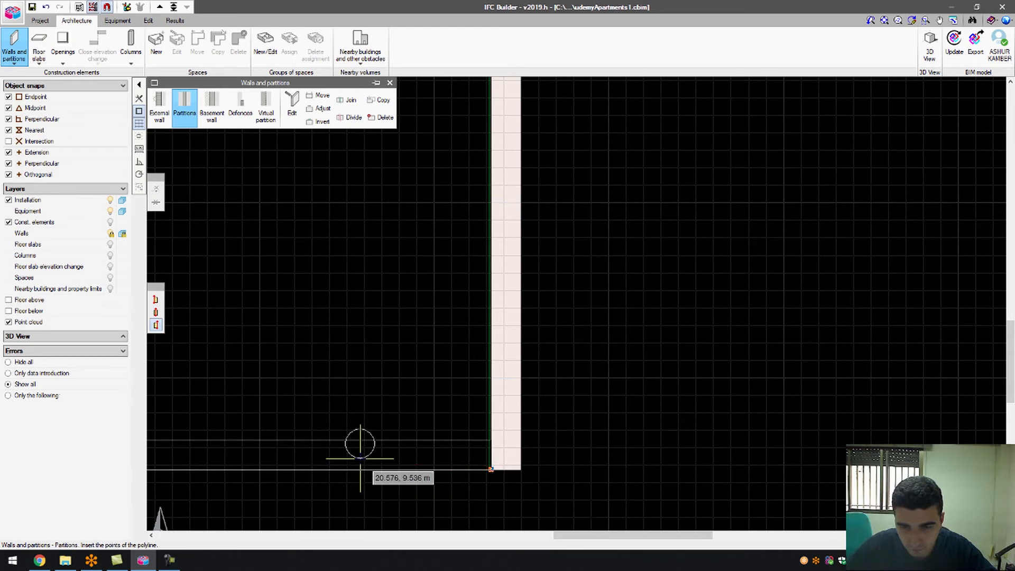
Draw the bottom partition of the U-shaped outline, about 2.67 m long, with its thickness on the inner side.
click(491, 468)
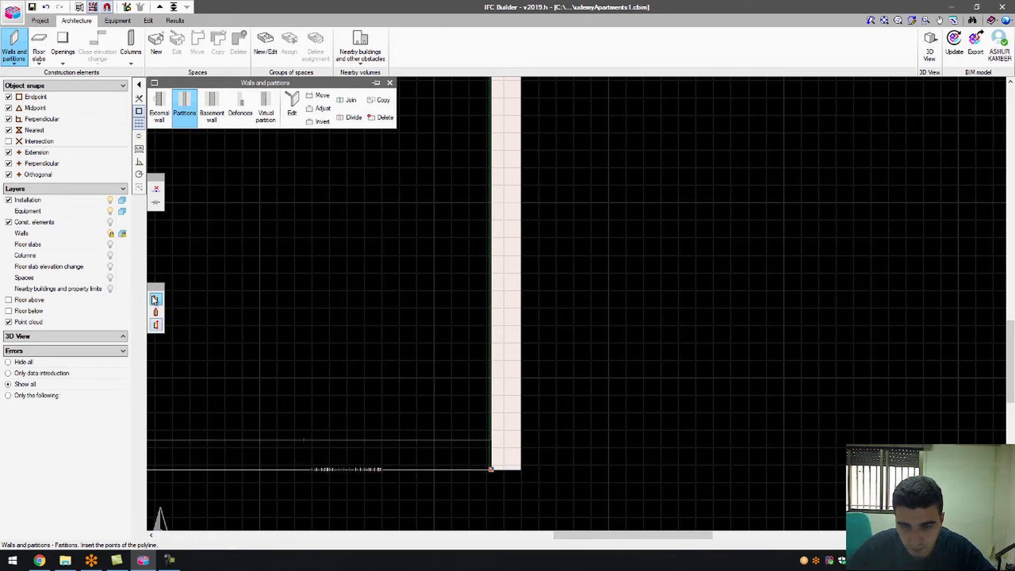
scroll(178, 479, down, 2)
scroll(177, 480, down, 2)
scroll(295, 475, up, 4)
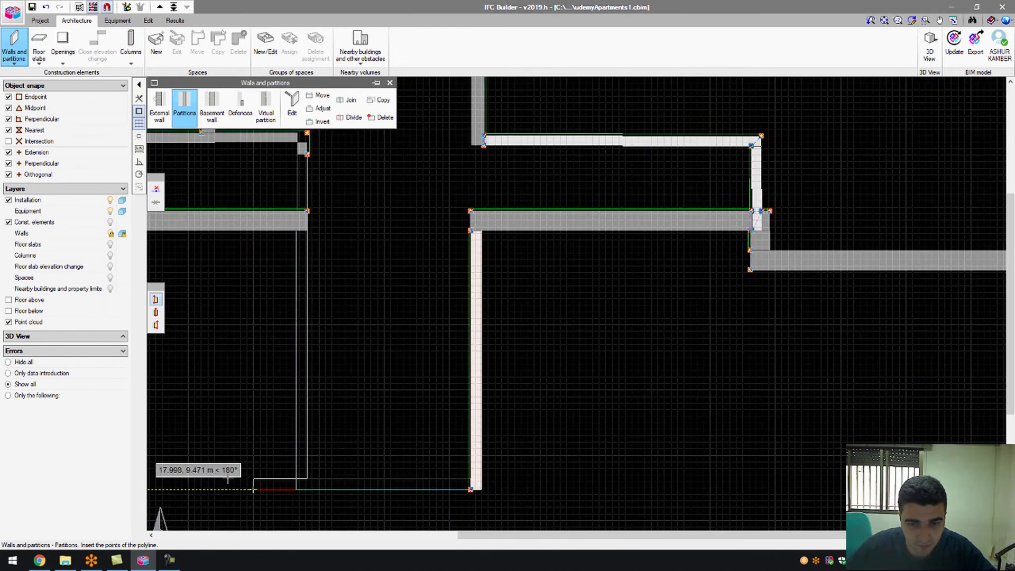
click(262, 481)
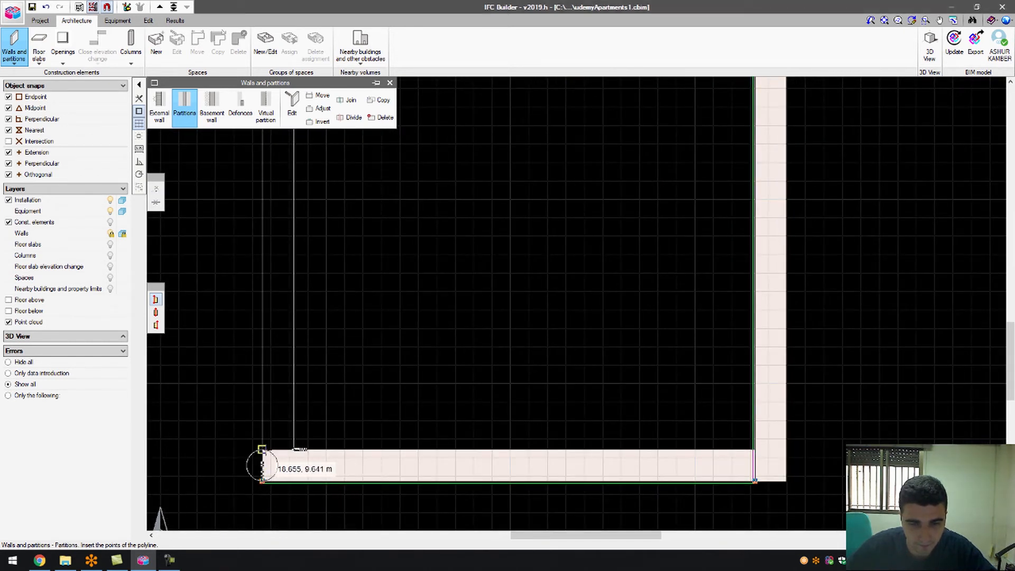
Draw the left-hand partition of the U-shaped outline from the bottom partition's end up to the horizontal wall on that side.
scroll(260, 307, down, 3)
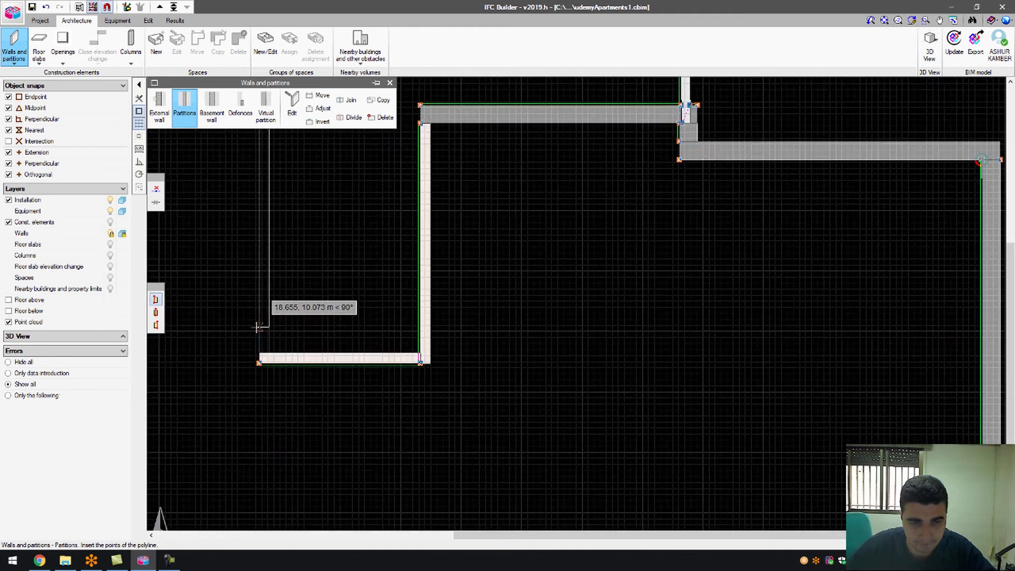
scroll(259, 156, up, 1)
scroll(259, 158, up, 3)
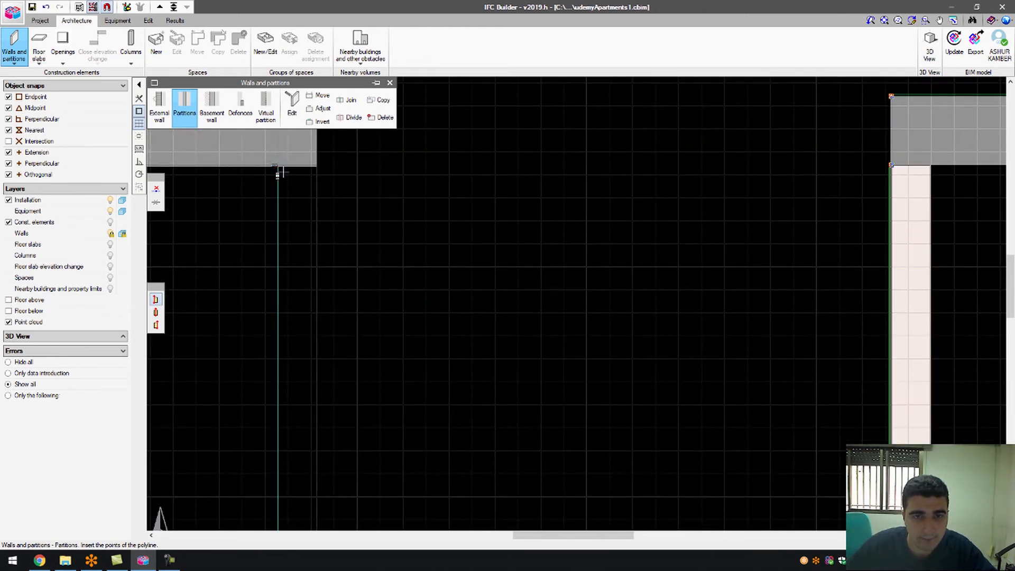
click(277, 168)
scroll(277, 180, down, 5)
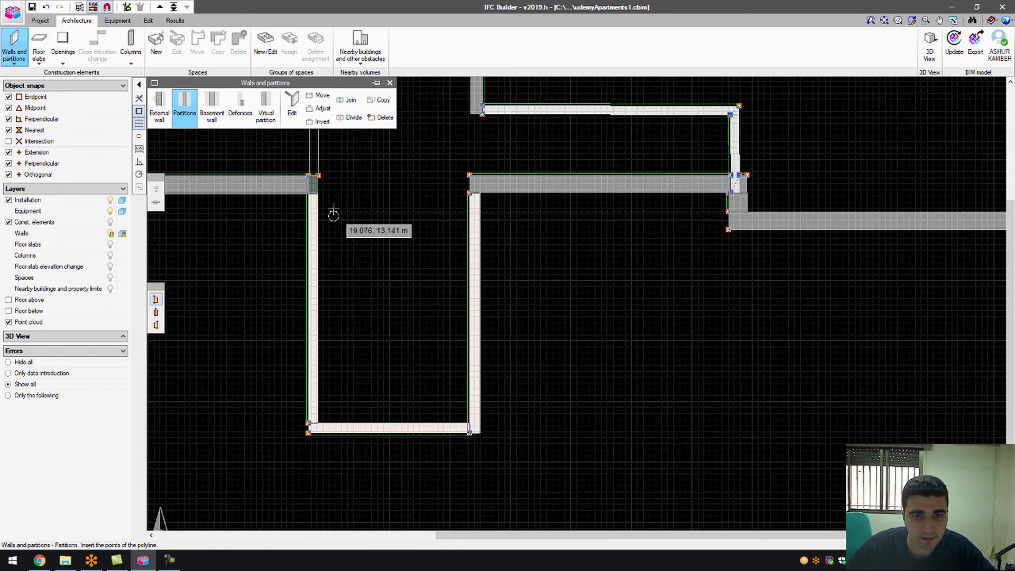
Leave partition drawing and measure the thickness of the short vertical outline above the U-shaped partitions.
scroll(339, 168, up, 2)
scroll(339, 168, up, 3)
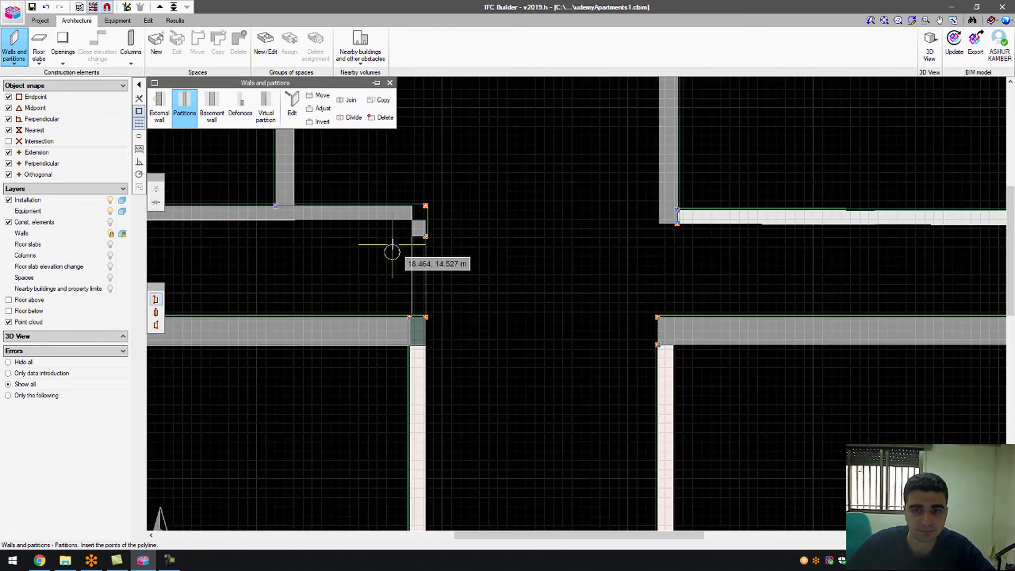
right_click(483, 263)
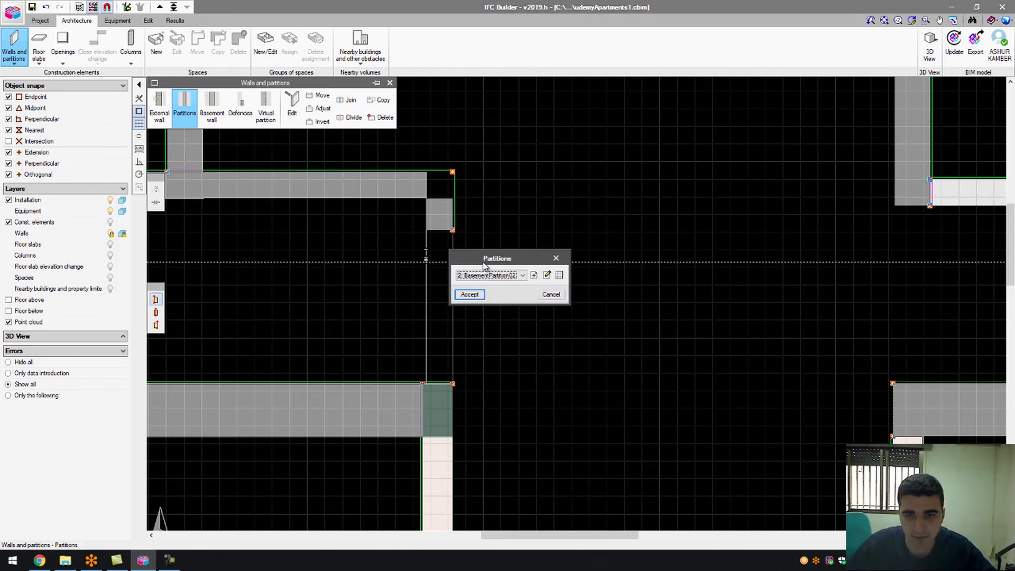
click(543, 294)
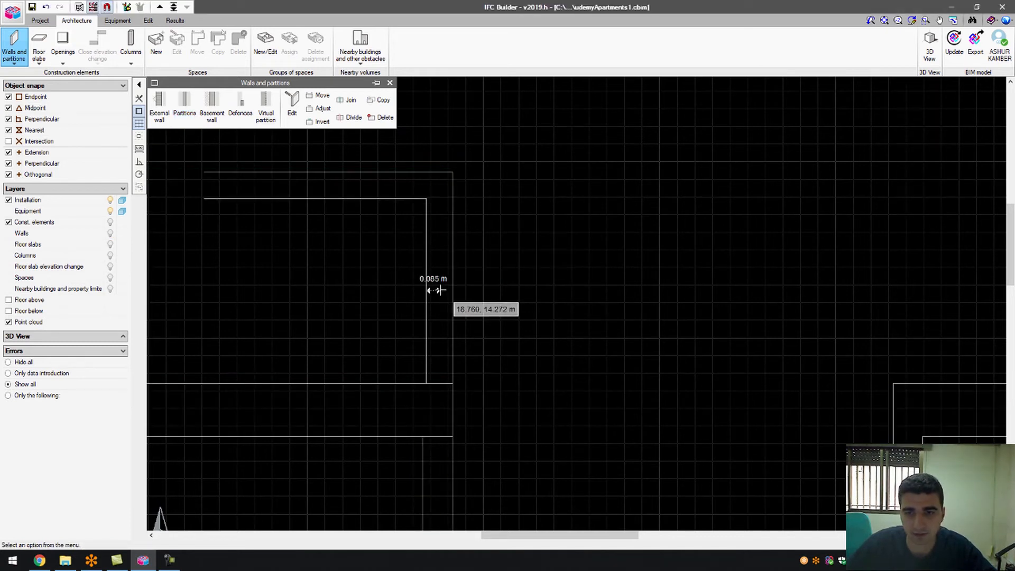
scroll(453, 289, down, 2)
scroll(465, 286, down, 2)
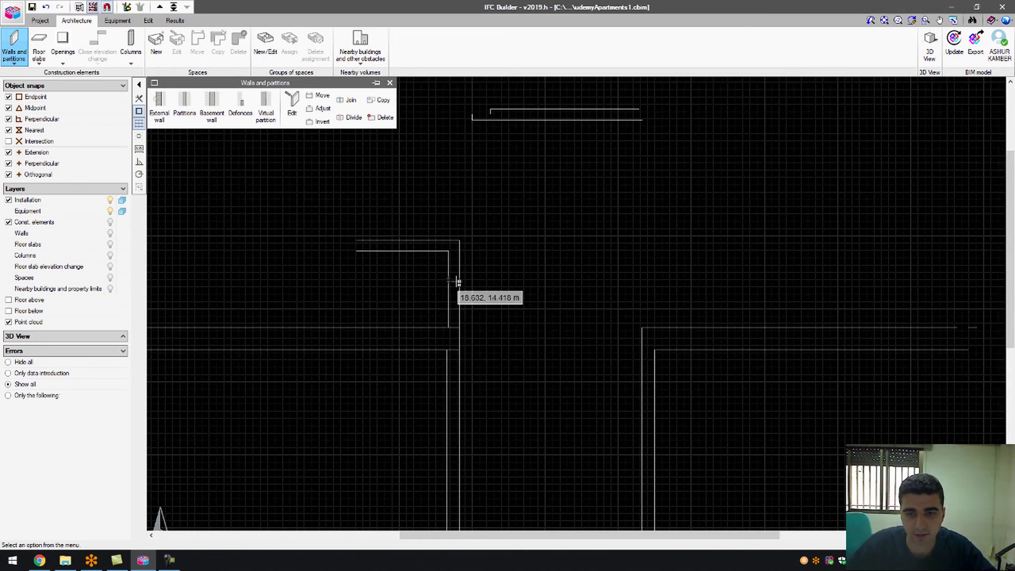
Create a partition type named BasementPartition03 and choose it for drawing.
click(185, 112)
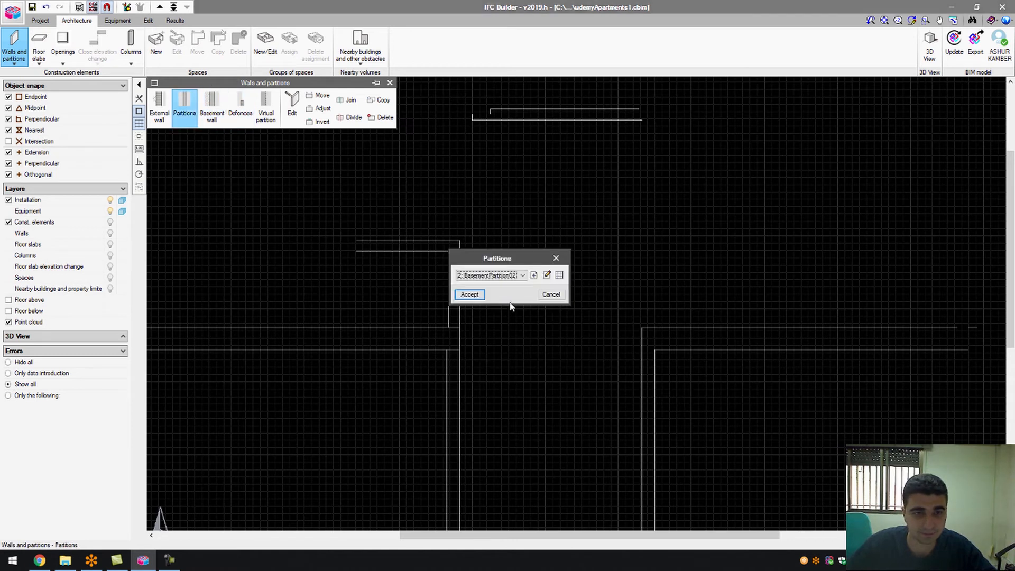
click(534, 275)
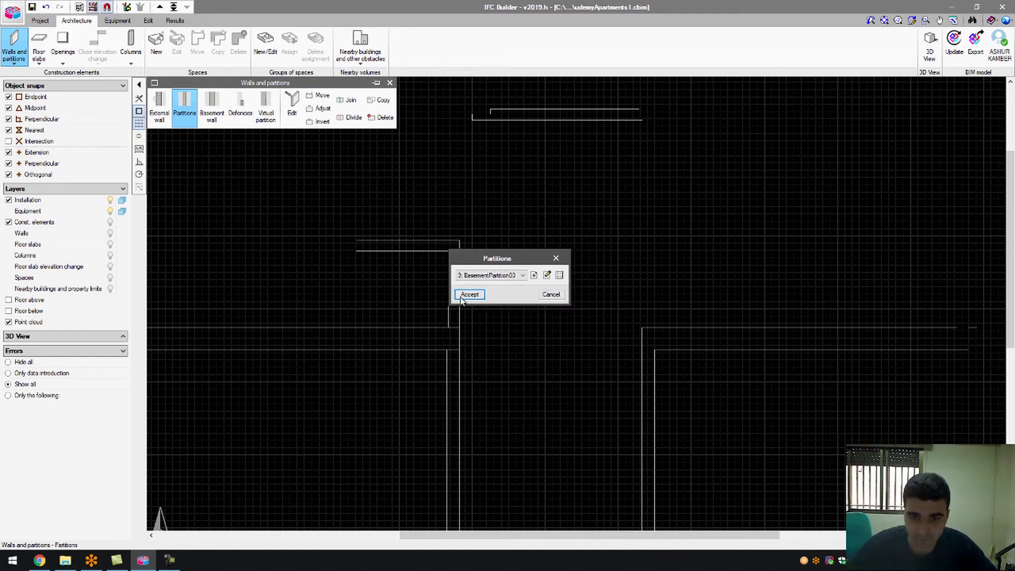
click(429, 305)
Draw a BasementPartition03 segment from the short wall stub at the corner down to the horizontal wall, with its thickness filling the template outline.
scroll(433, 296, up, 3)
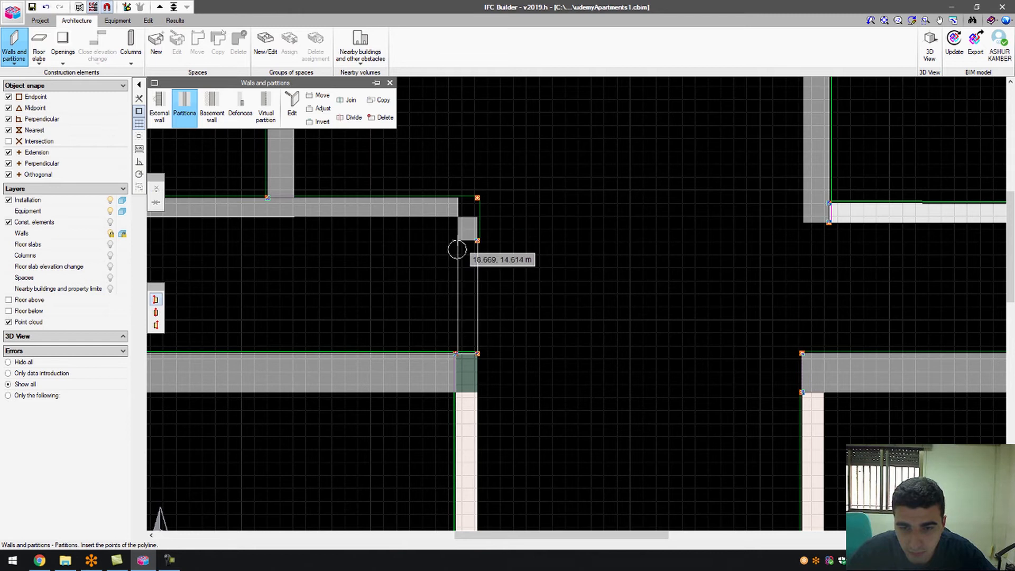
scroll(458, 343, up, 2)
scroll(458, 344, up, 2)
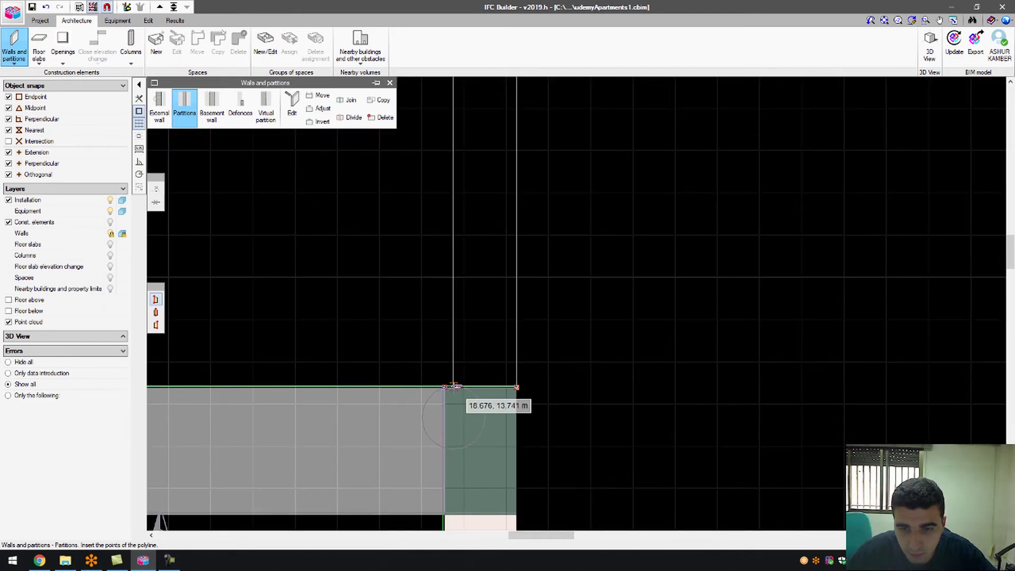
scroll(454, 387, down, 3)
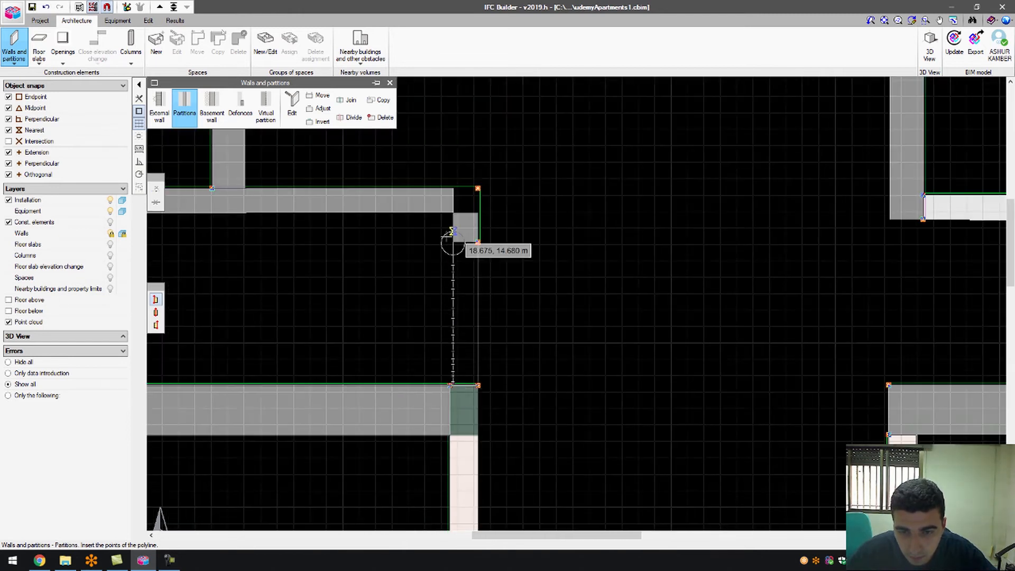
scroll(454, 228, up, 3)
click(454, 264)
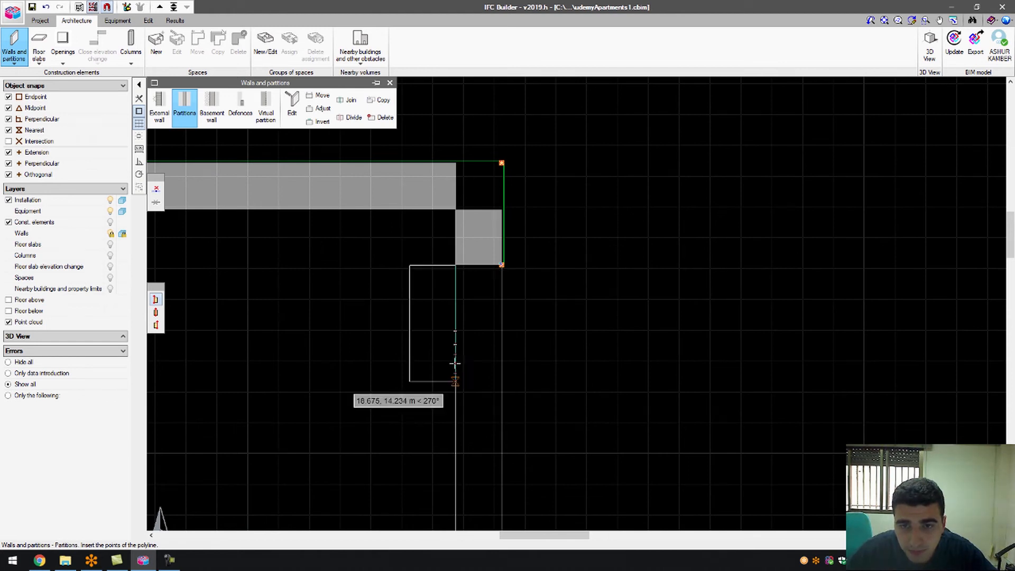
scroll(454, 402, down, 1)
click(155, 325)
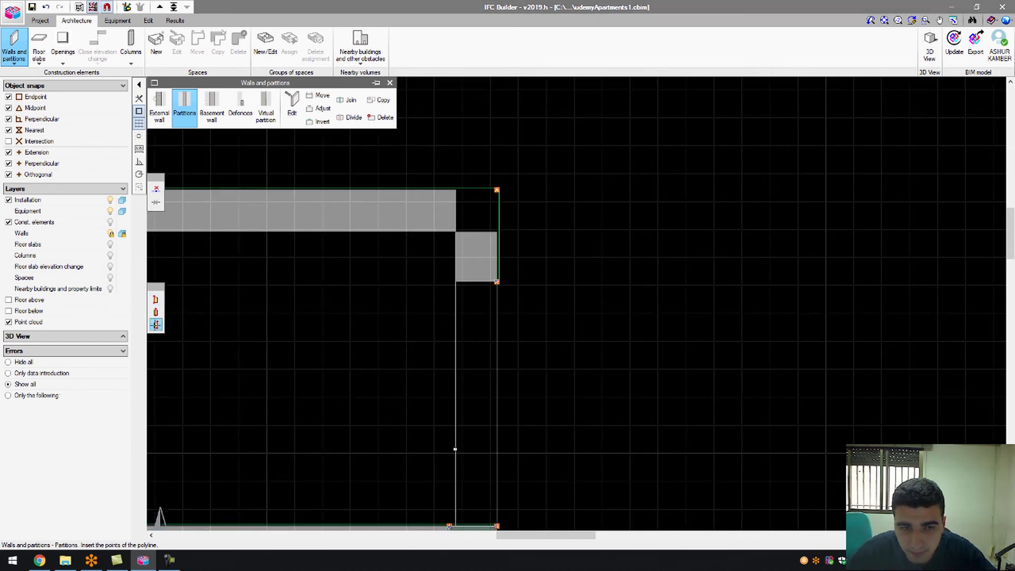
scroll(381, 351, down, 4)
scroll(453, 520, up, 4)
scroll(441, 509, up, 2)
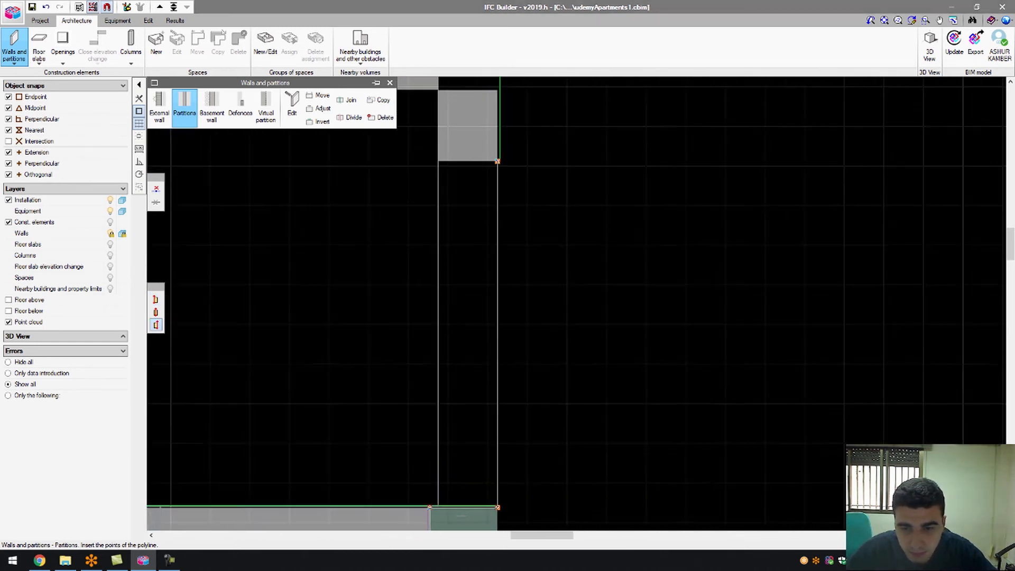
scroll(317, 510, down, 3)
scroll(427, 502, up, 5)
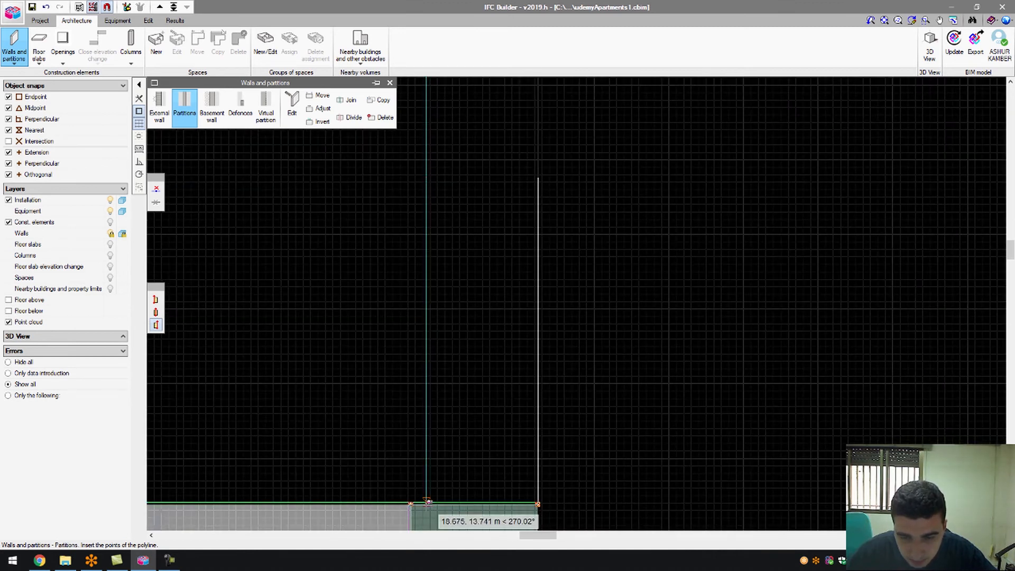
click(429, 502)
scroll(394, 421, down, 3)
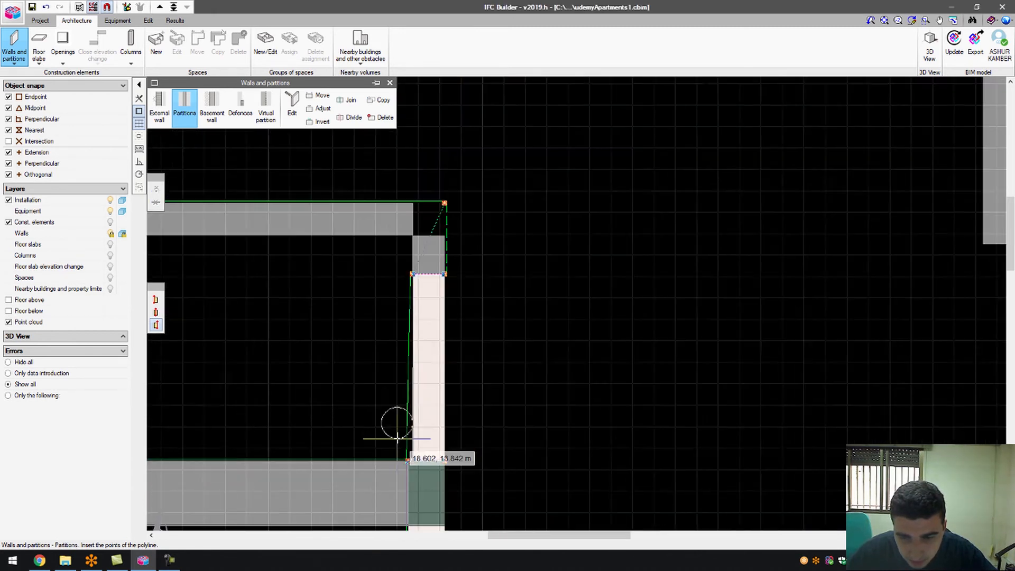
Leave partition drawing near the flagged corner of the right-hand basement walls and turn on all construction element layers.
scroll(555, 331, down, 7)
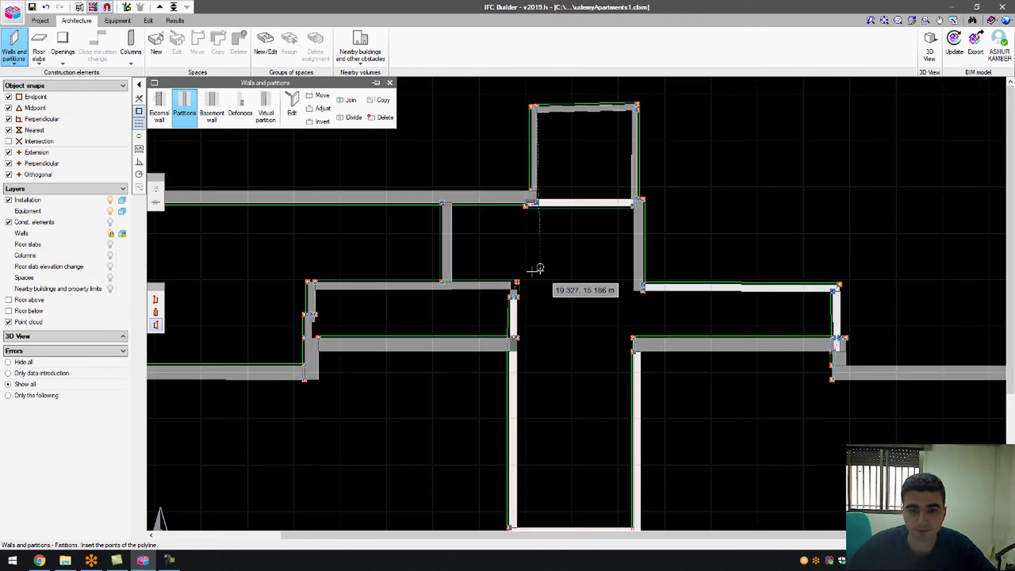
scroll(562, 269, down, 3)
scroll(703, 296, up, 8)
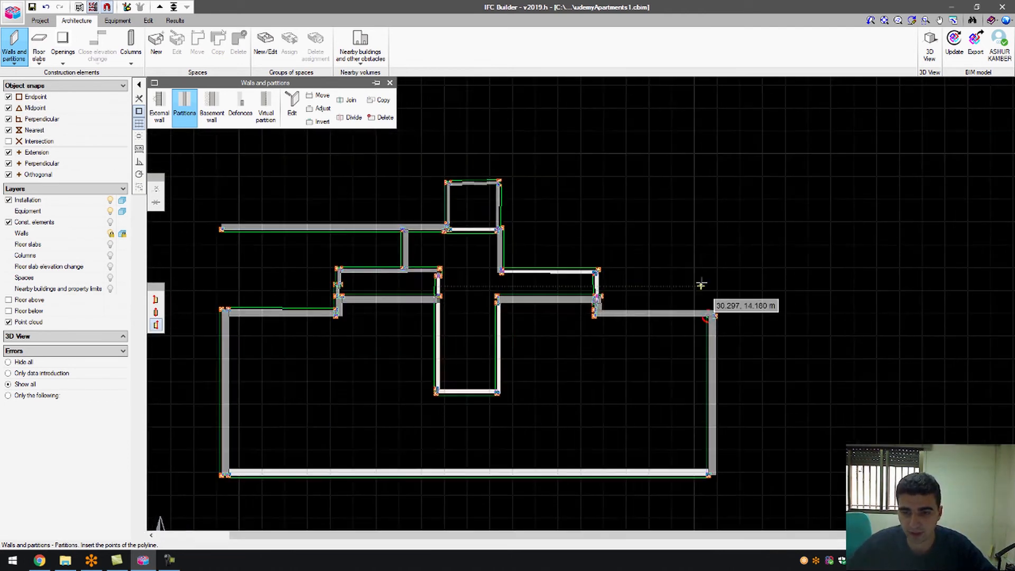
scroll(726, 328, up, 6)
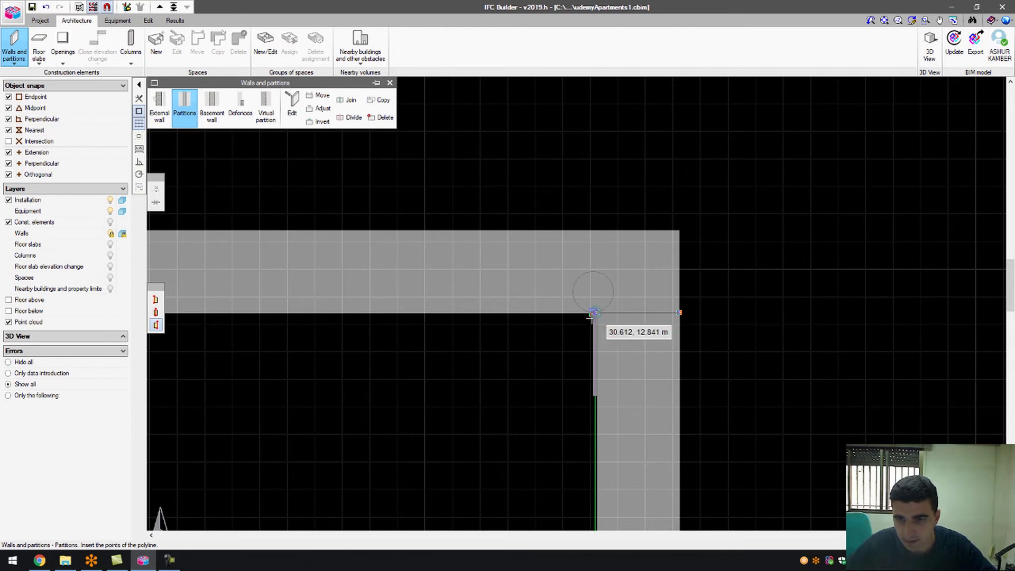
scroll(512, 334, down, 3)
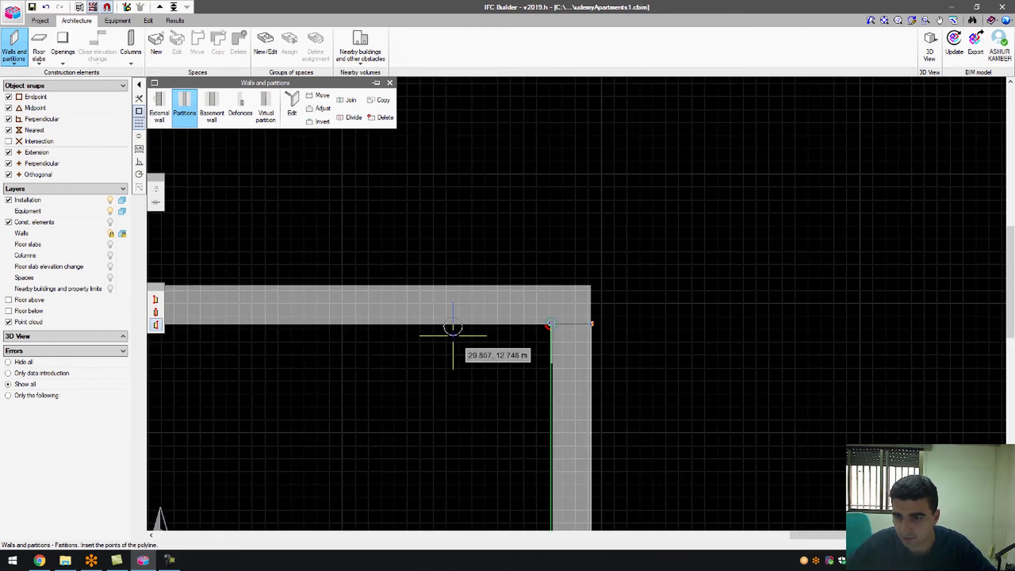
right_click(495, 326)
click(547, 295)
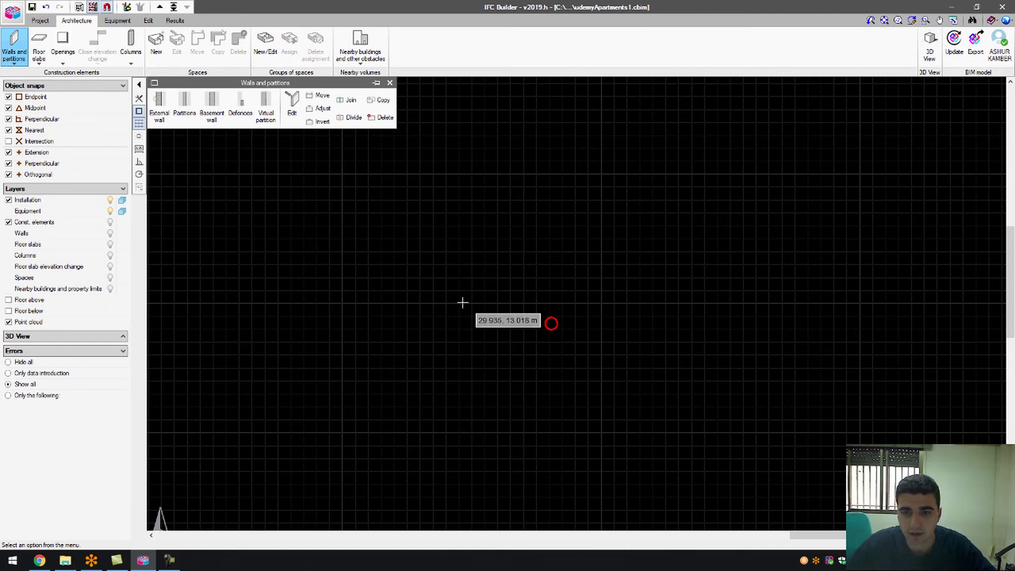
scroll(455, 301, down, 1)
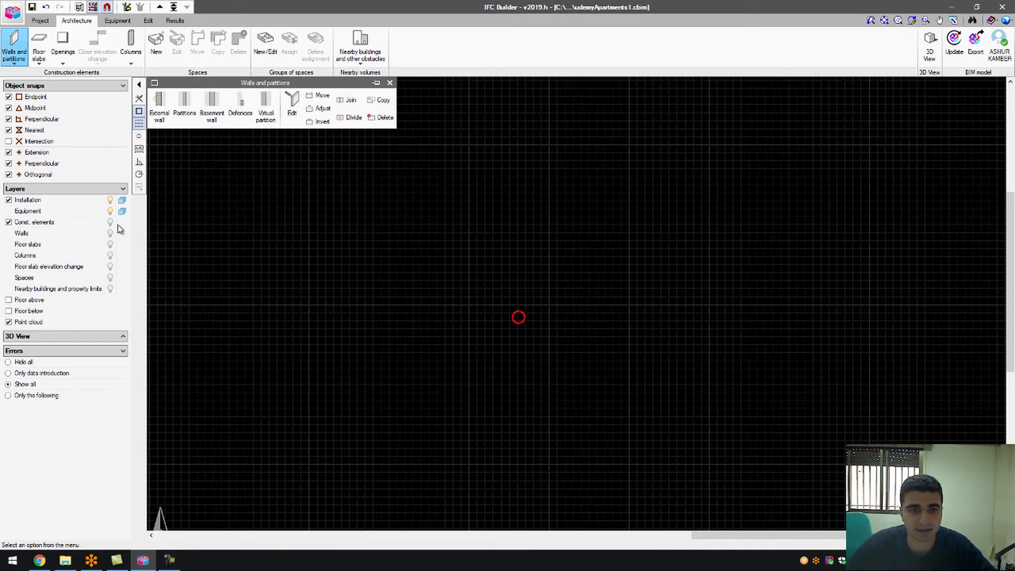
click(110, 222)
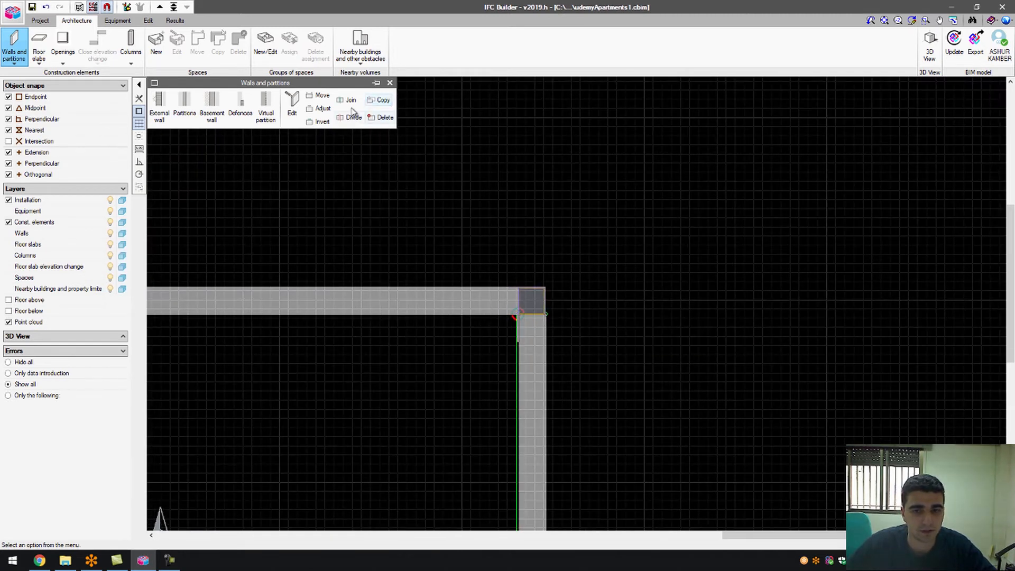
Delete the vertical and horizontal basement walls that meet at the flagged right-hand corner.
click(380, 118)
click(522, 328)
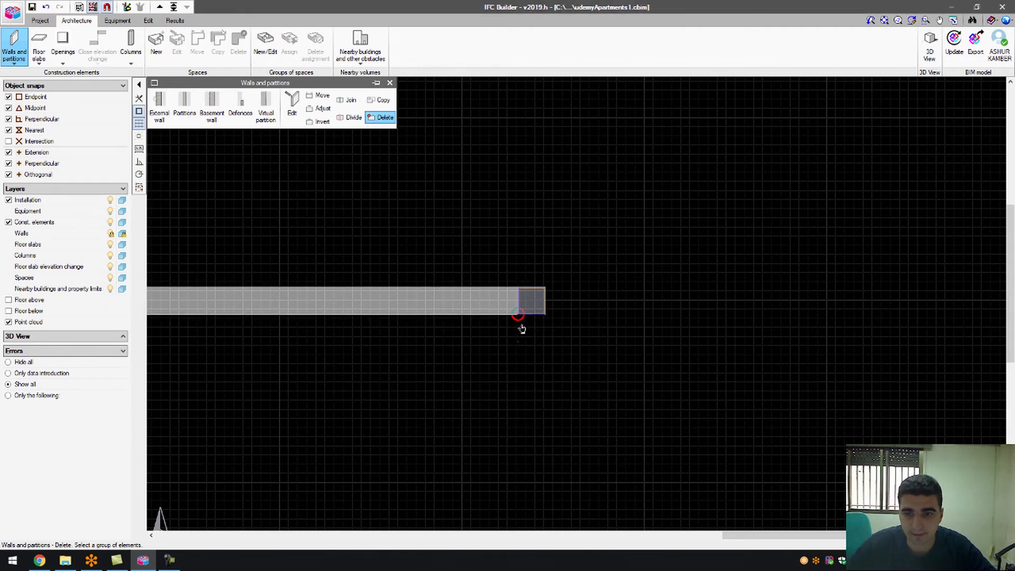
click(532, 309)
scroll(475, 320, down, 3)
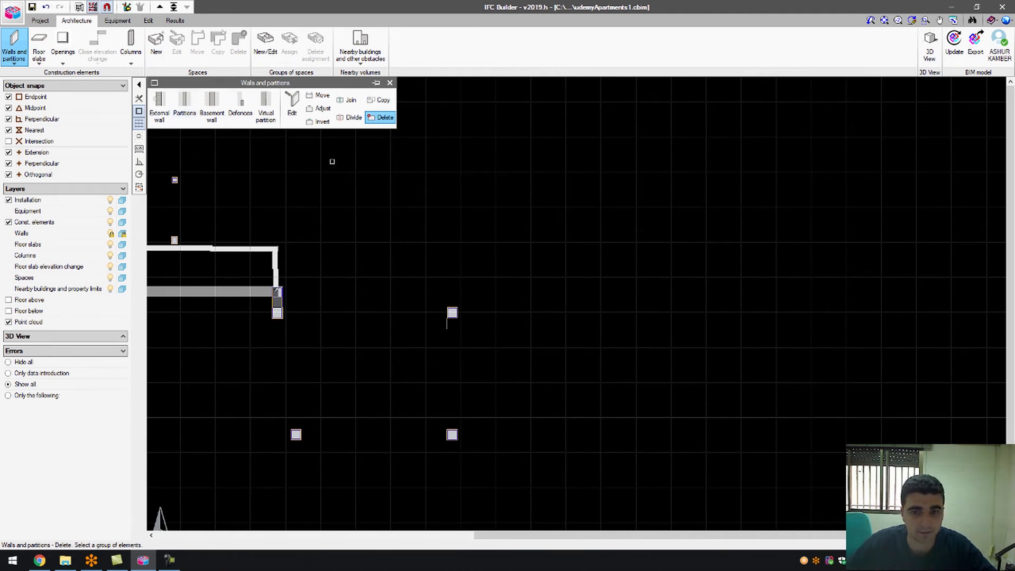
Make the BASEMENT_WALL and EXTERNAL_WALL layers of the Basement template visible and leave wall deletion at the emptied outline.
scroll(413, 307, down, 8)
scroll(449, 319, up, 7)
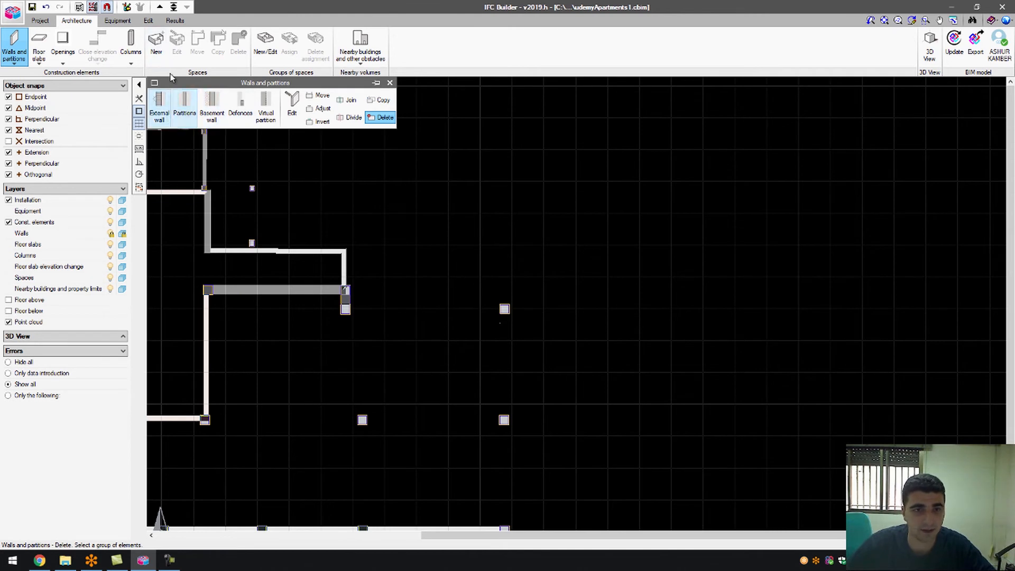
click(93, 7)
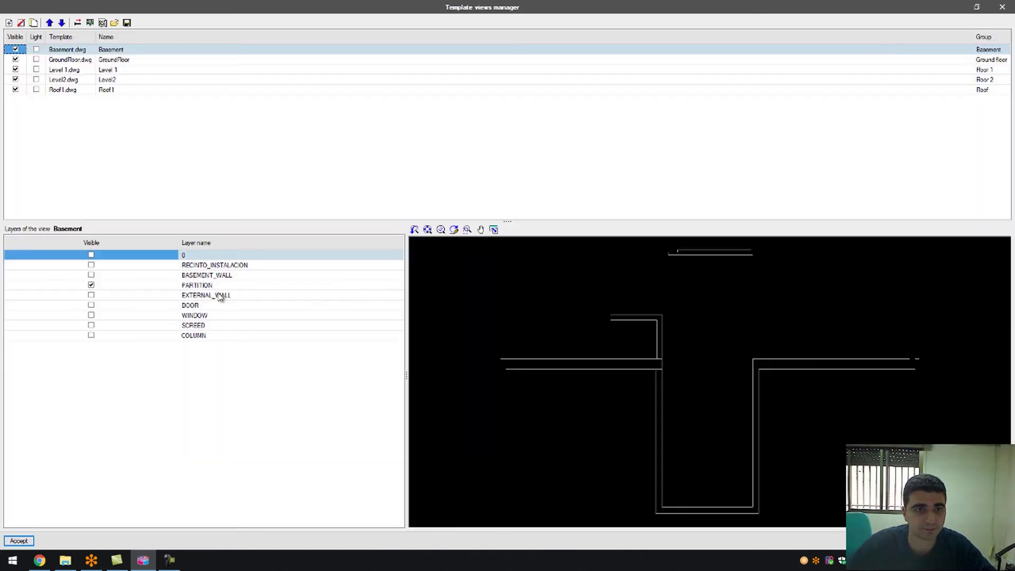
click(91, 274)
click(91, 294)
click(20, 541)
scroll(445, 317, up, 2)
scroll(446, 316, down, 3)
scroll(445, 315, down, 2)
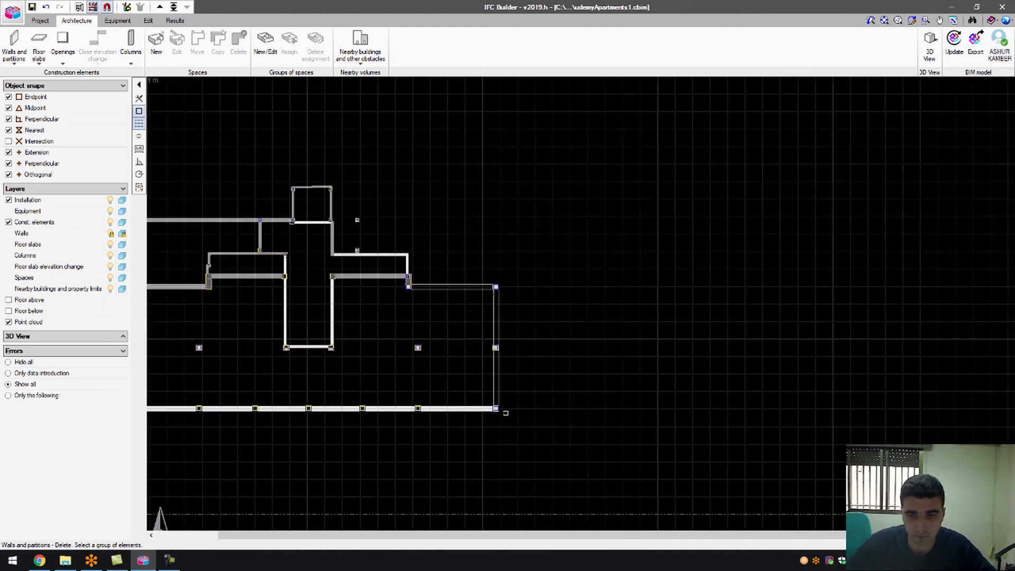
scroll(382, 343, up, 4)
scroll(433, 202, up, 1)
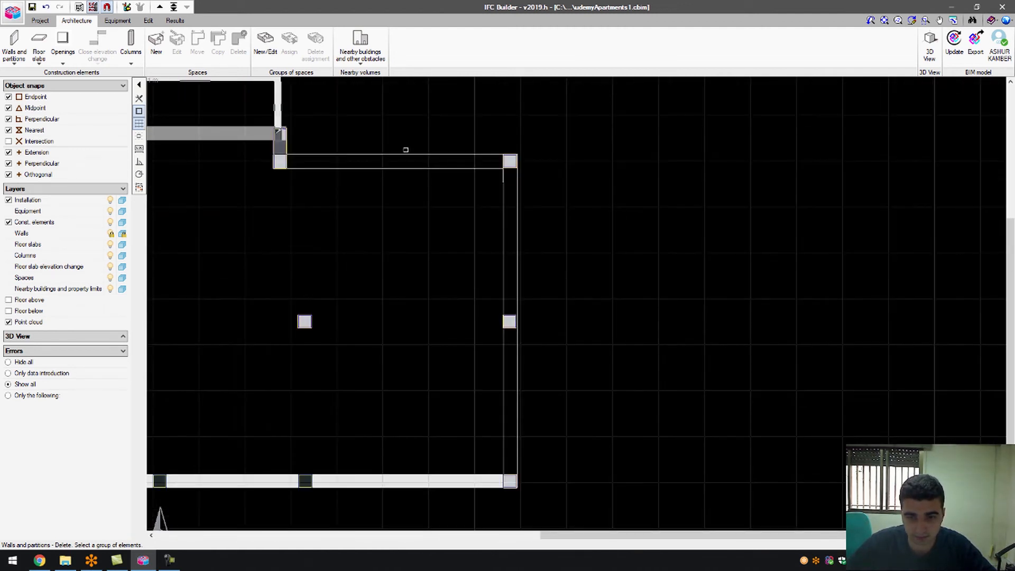
key(Escape)
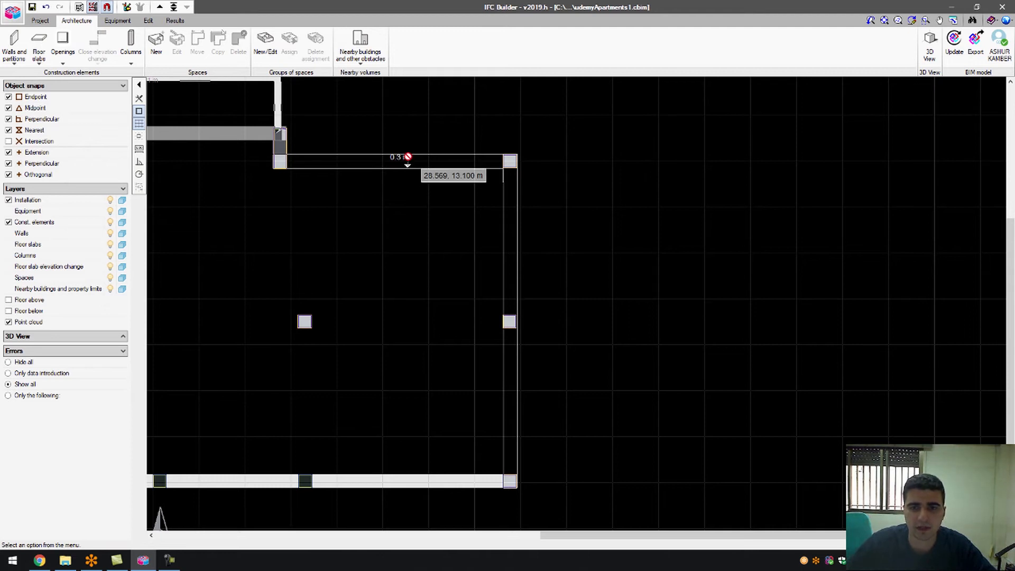
Start a new basement wall and review the definitions of the available basement wall types, including BasementWall05.
click(15, 53)
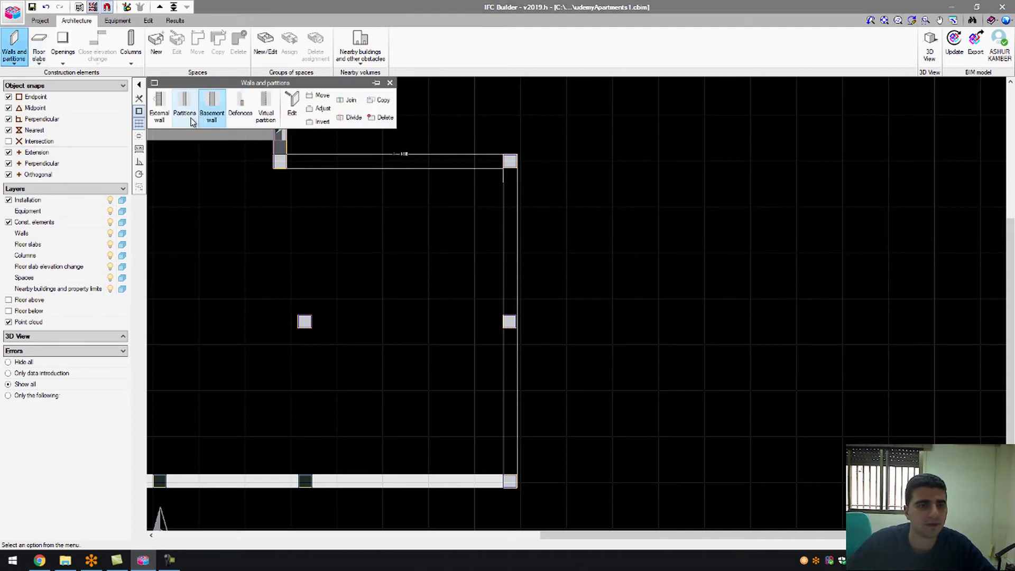
click(212, 115)
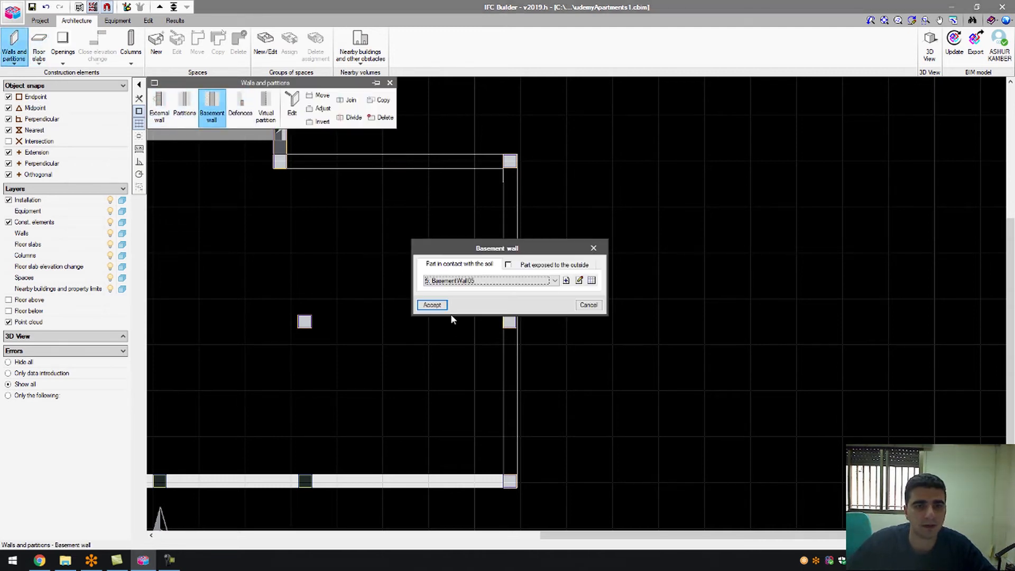
click(494, 285)
click(579, 280)
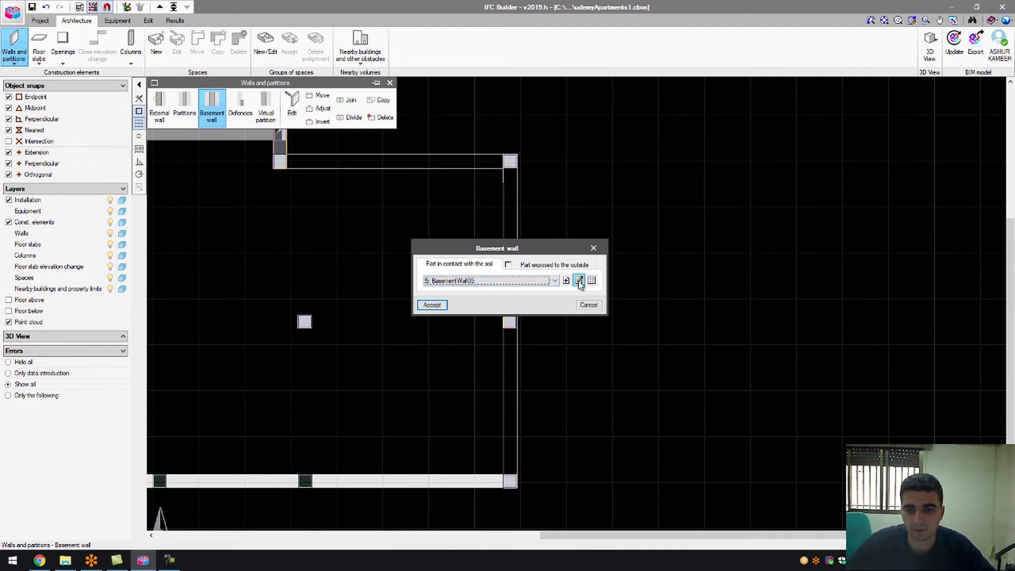
click(578, 281)
click(594, 306)
click(489, 285)
click(484, 300)
click(580, 281)
click(588, 305)
Check the BasementWall01 type and choose it for the part in contact with the soil.
click(545, 281)
click(508, 290)
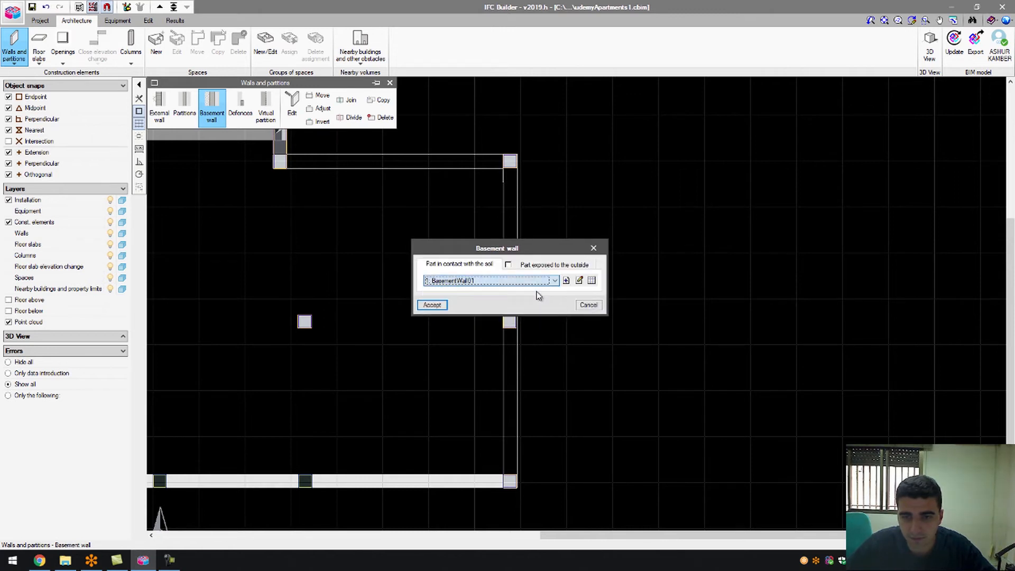
click(580, 280)
click(428, 305)
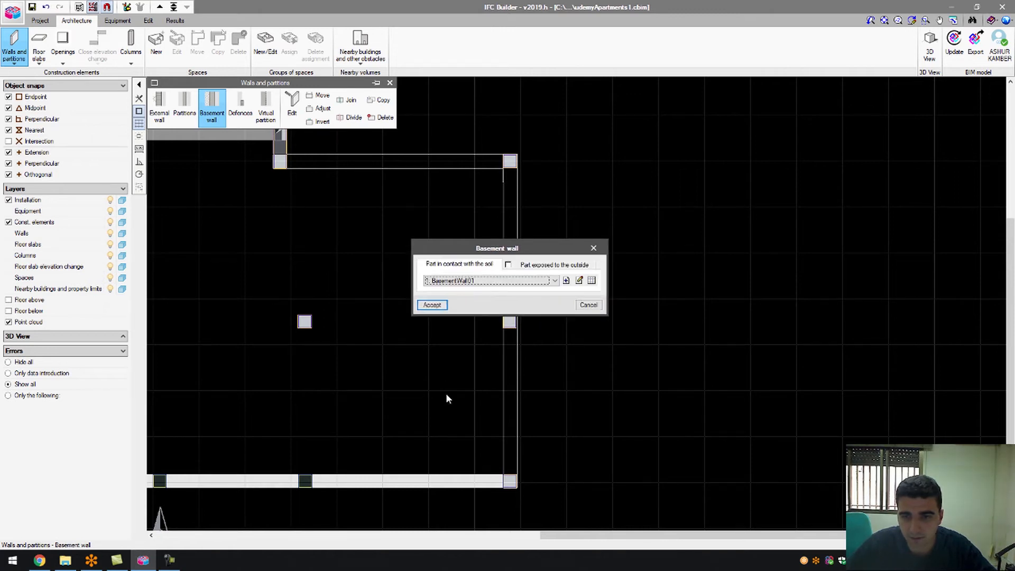
click(431, 305)
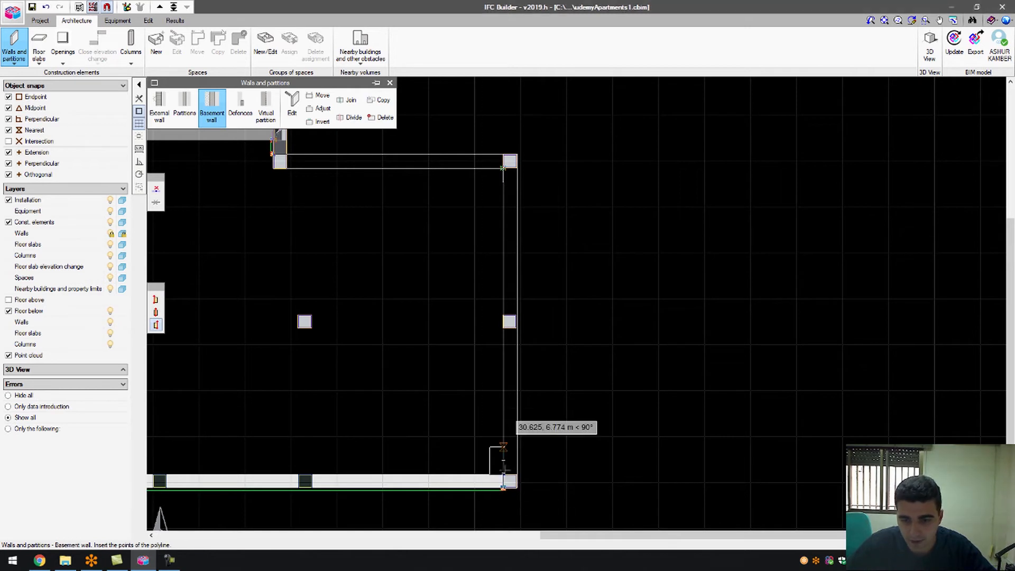
Draw the right-hand vertical BasementWall01 wall from the bottom wall's end up to the upper corner, filling the template outline.
click(504, 169)
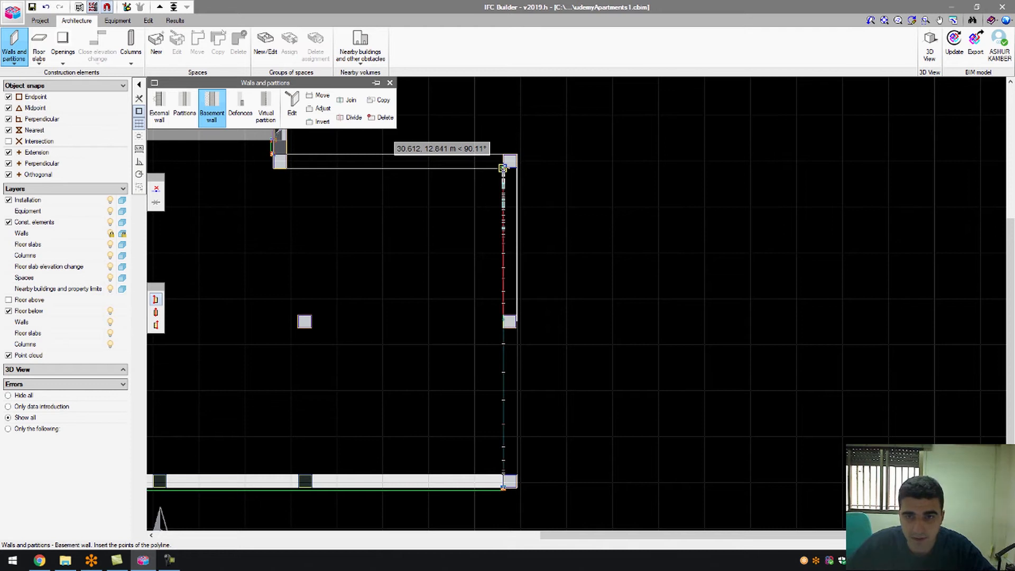
scroll(475, 160, up, 5)
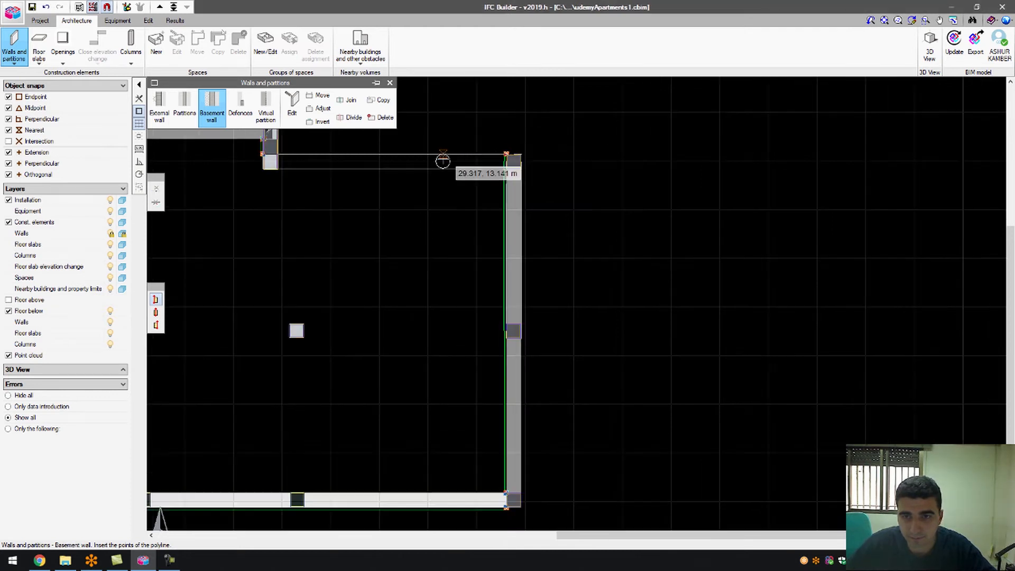
scroll(541, 157, up, 1)
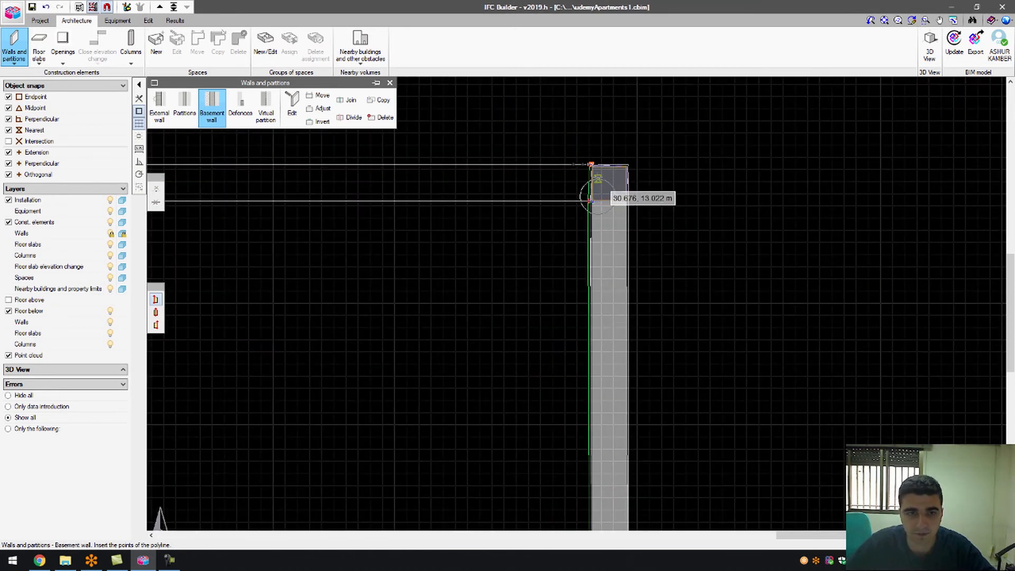
Draw the horizontal BasementWall01 wall from the upper right-hand corner to the short wall stub and leave wall drawing.
click(584, 187)
scroll(406, 198, down, 4)
scroll(212, 200, up, 4)
click(243, 202)
right_click(242, 202)
scroll(293, 234, down, 4)
right_click(505, 224)
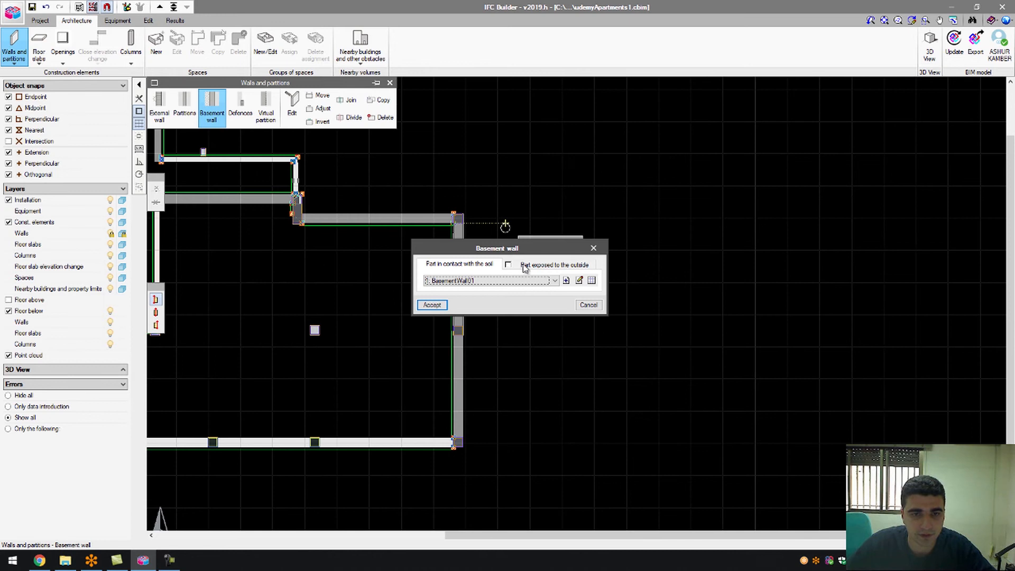
click(586, 304)
Examine the basement's walls, partitions and columns in the 3D view, then return to the plan.
scroll(564, 283, down, 4)
scroll(402, 273, up, 4)
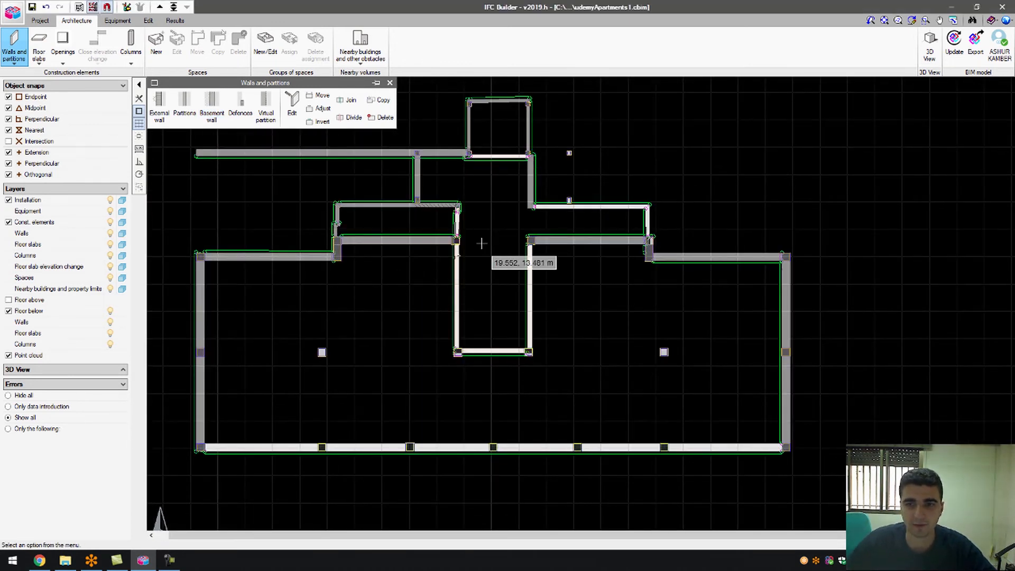
click(930, 47)
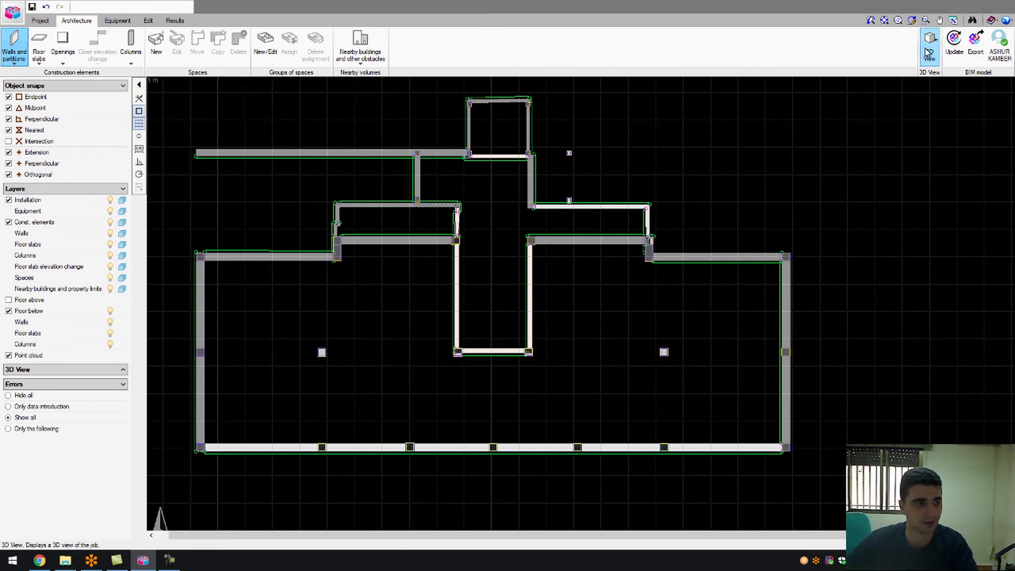
click(450, 300)
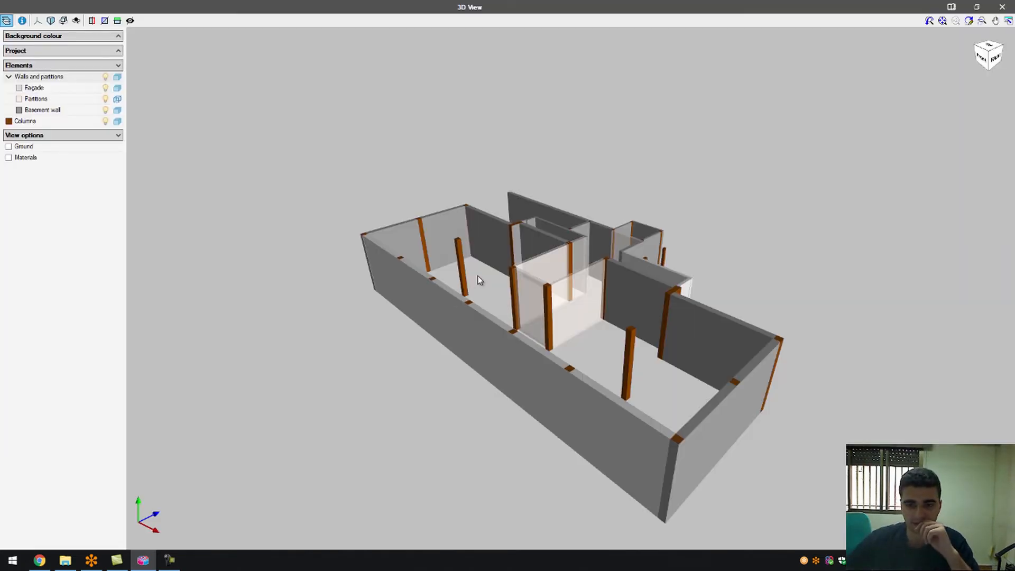
mouse_move(592, 287)
middle_down()
mouse_move(558, 311)
mouse_move(405, 276)
mouse_move(619, 296)
mouse_move(542, 298)
mouse_move(523, 265)
mouse_move(572, 431)
mouse_move(673, 354)
mouse_move(600, 363)
mouse_move(554, 325)
mouse_move(539, 335)
mouse_move(607, 328)
middle_up()
click(1002, 6)
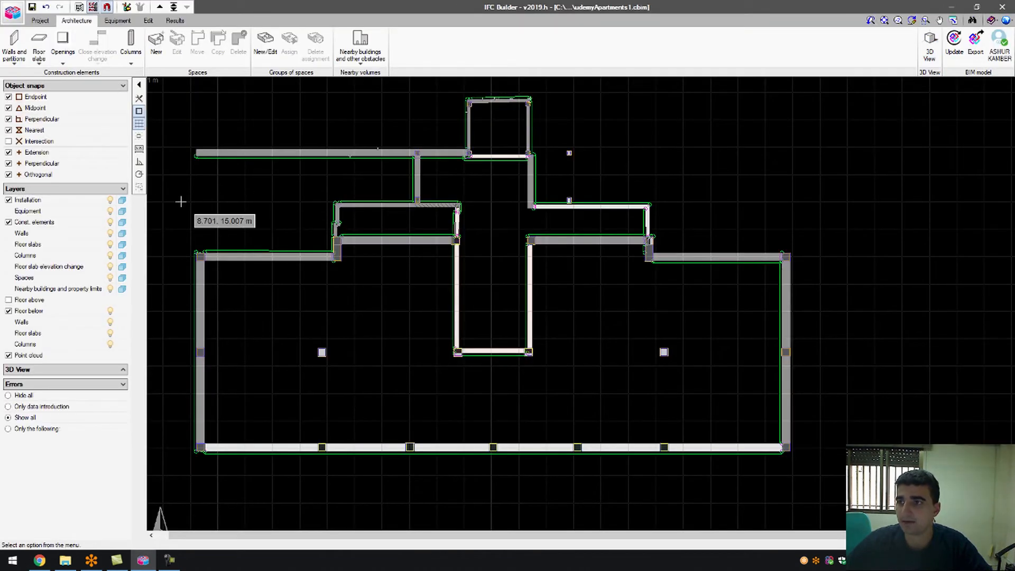
Hide all construction element layers so only the template outlines are displayed.
scroll(452, 225, down, 2)
scroll(407, 222, up, 1)
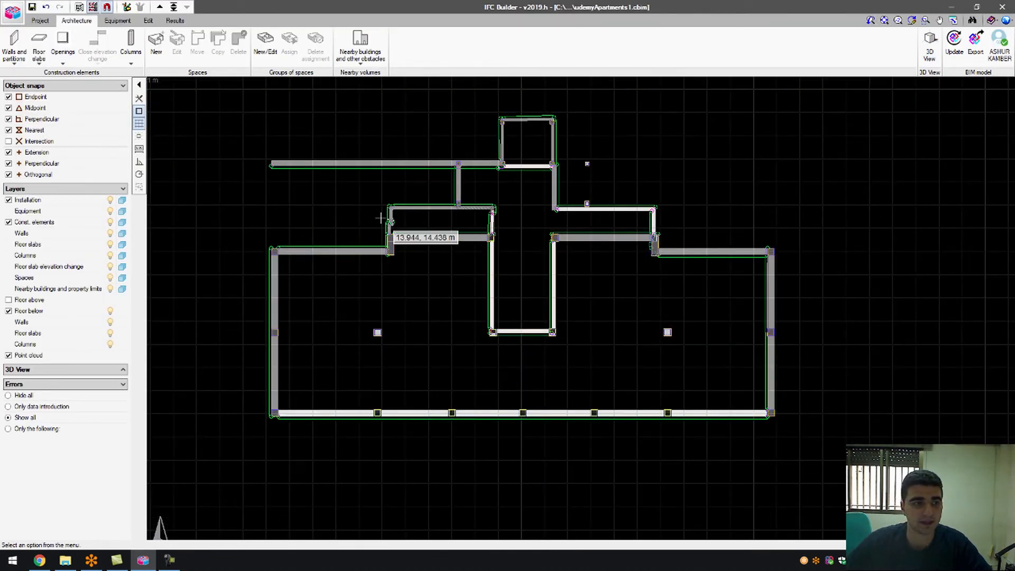
click(110, 223)
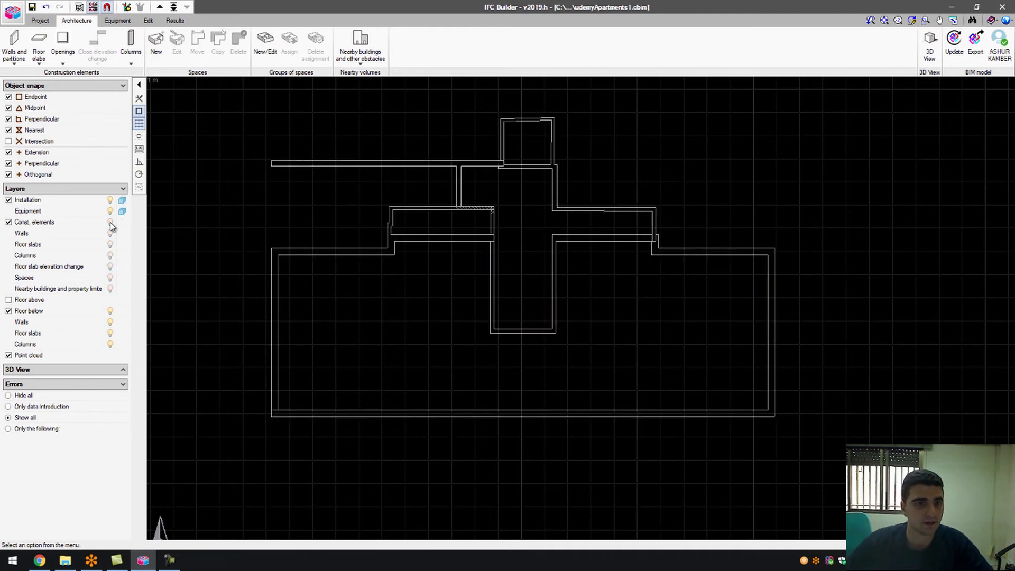
Hide the BASEMENT_WALL, PARTITION and EXTERNAL_WALL layers of the Basement template and show only the SCREED layer.
click(78, 6)
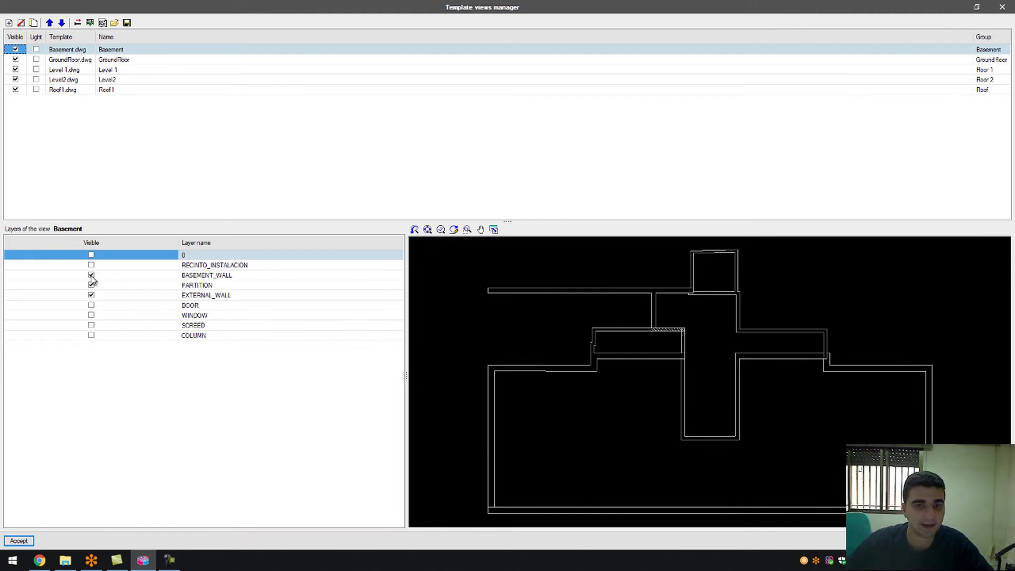
click(91, 275)
click(91, 295)
click(91, 285)
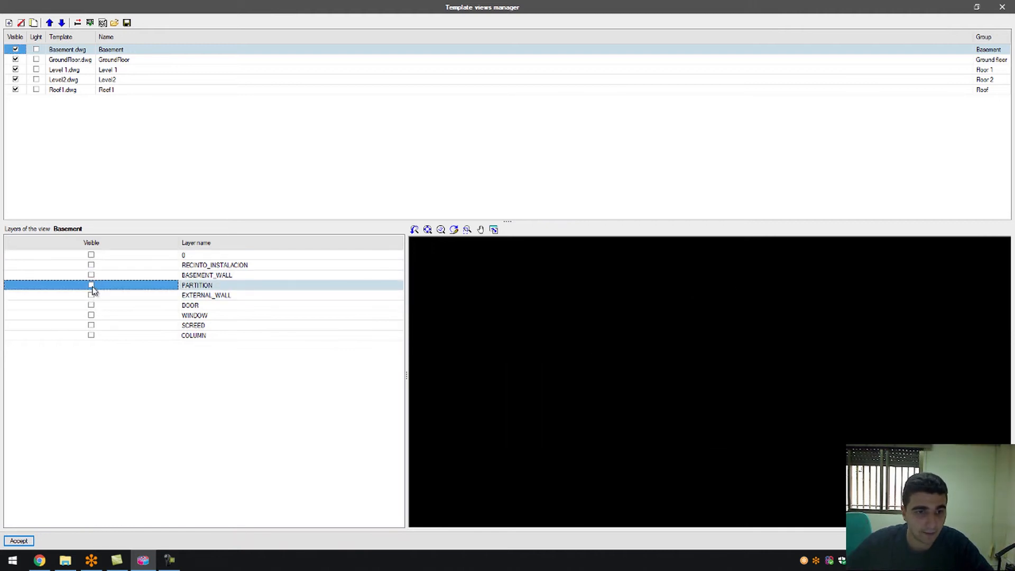
click(91, 325)
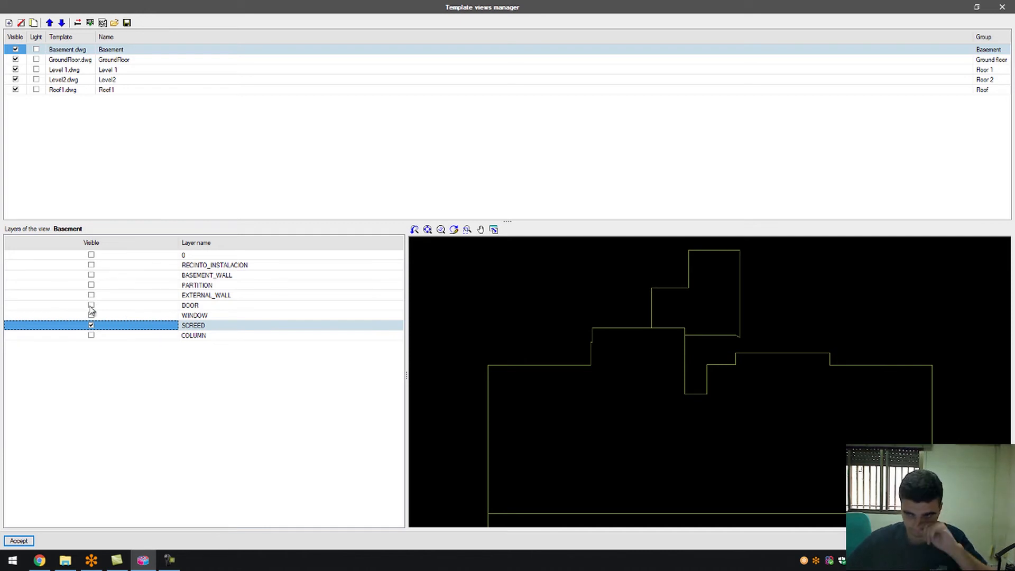
click(91, 265)
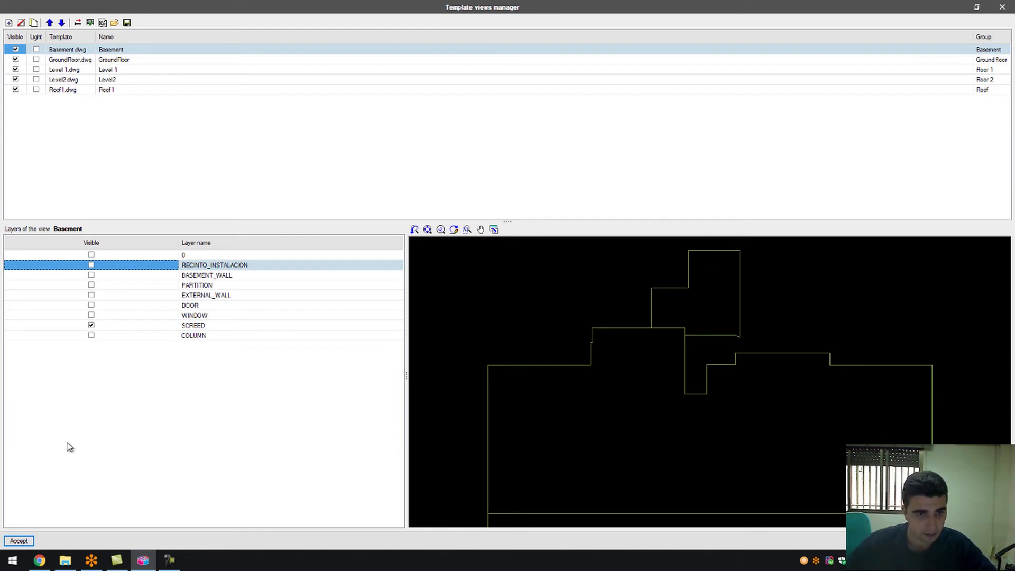
click(27, 543)
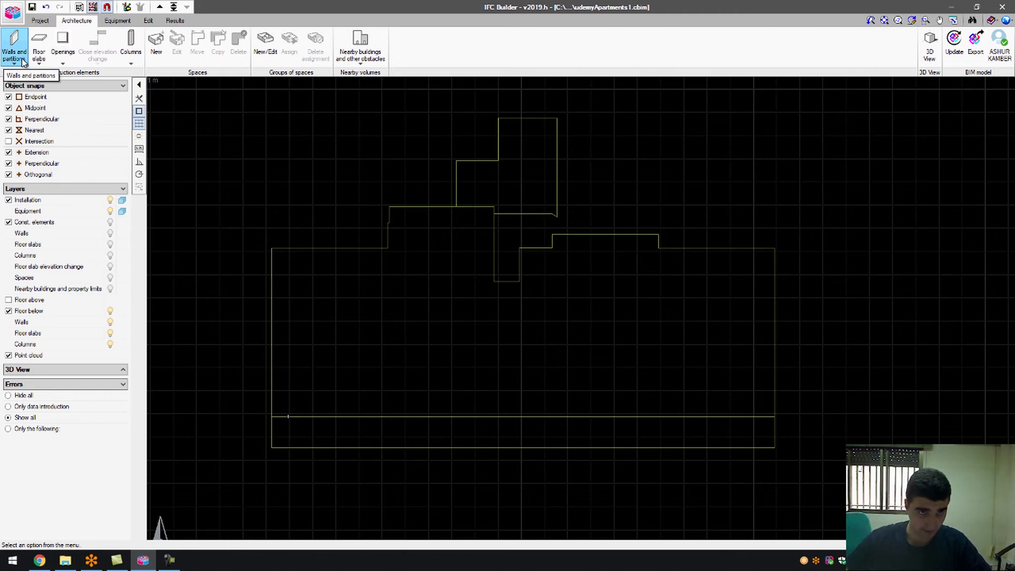
Define a screed floor slab with the reference BasementSlab and a thickness of 0.300 m.
click(38, 49)
click(159, 108)
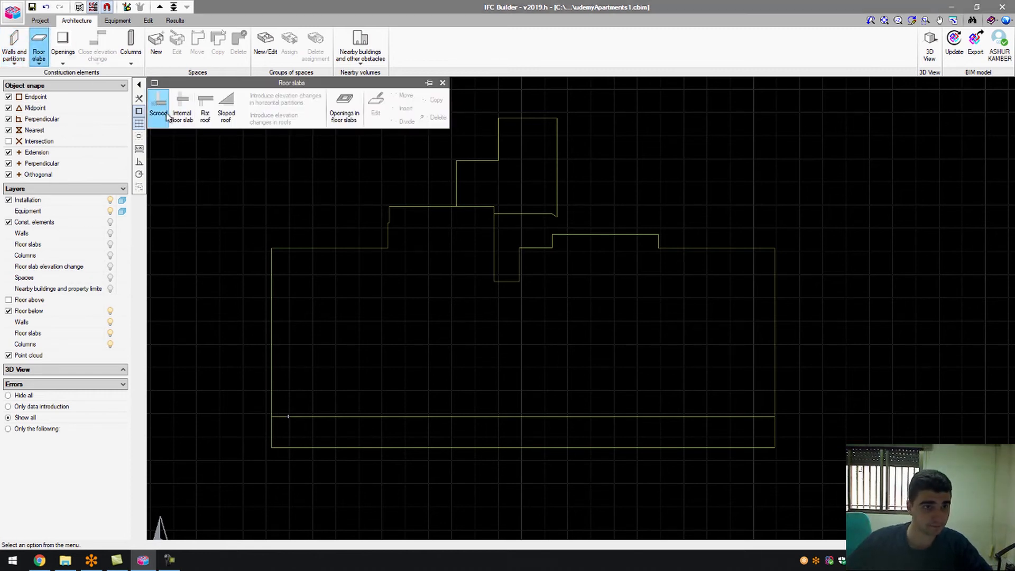
click(519, 275)
text(BasementSlab)
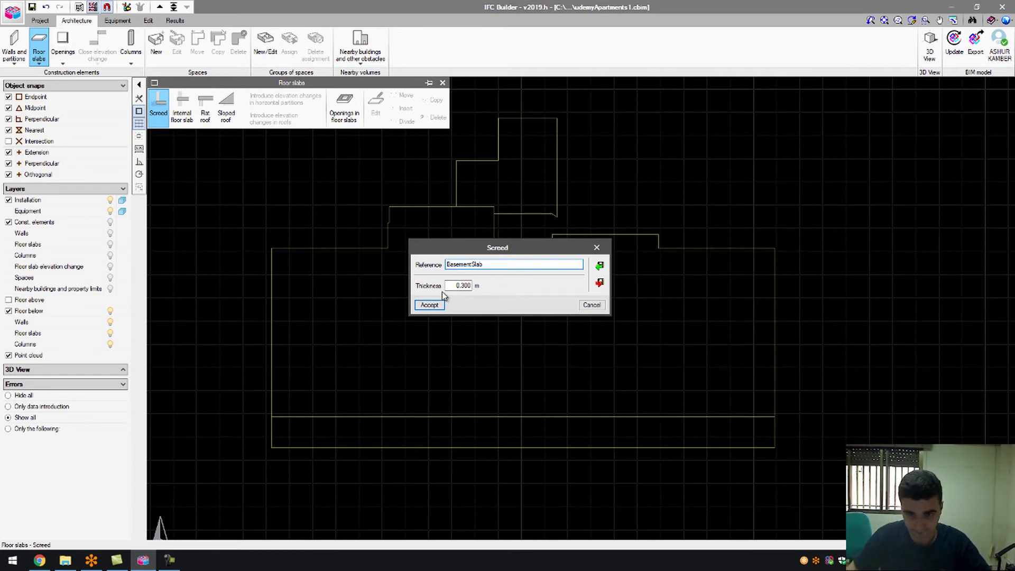
click(430, 305)
click(468, 306)
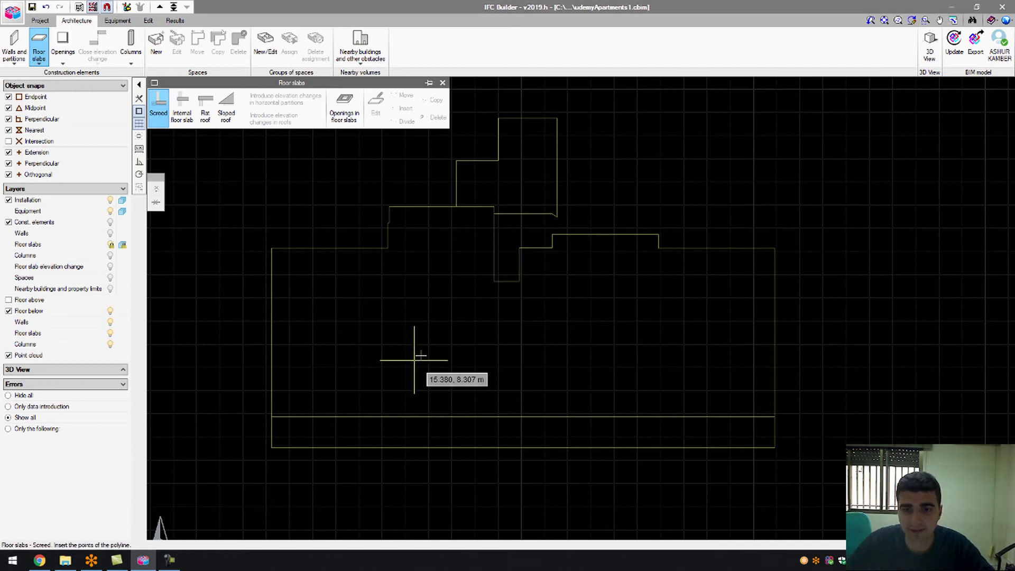
click(271, 448)
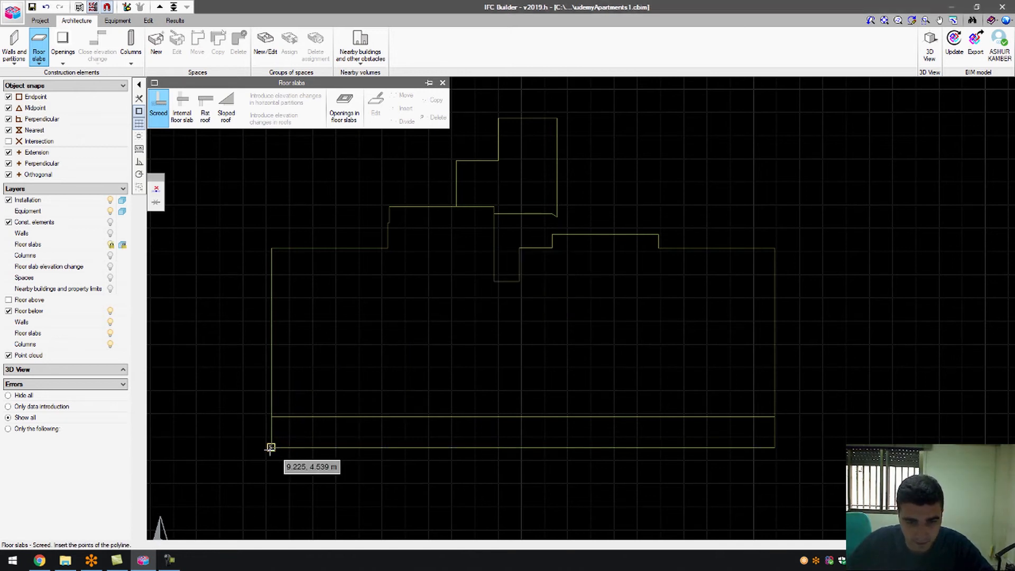
scroll(271, 416, up, 5)
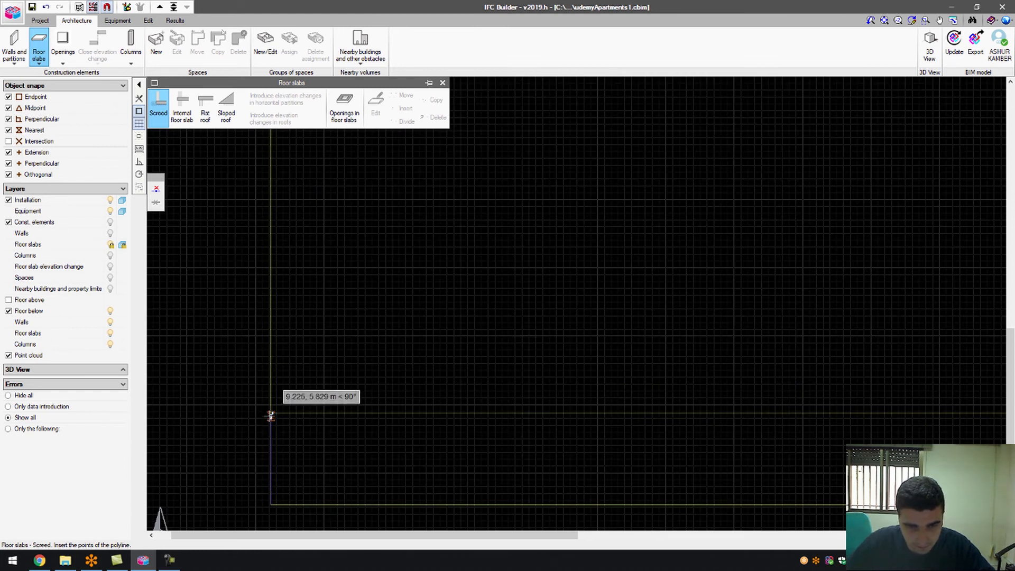
scroll(271, 414, up, 5)
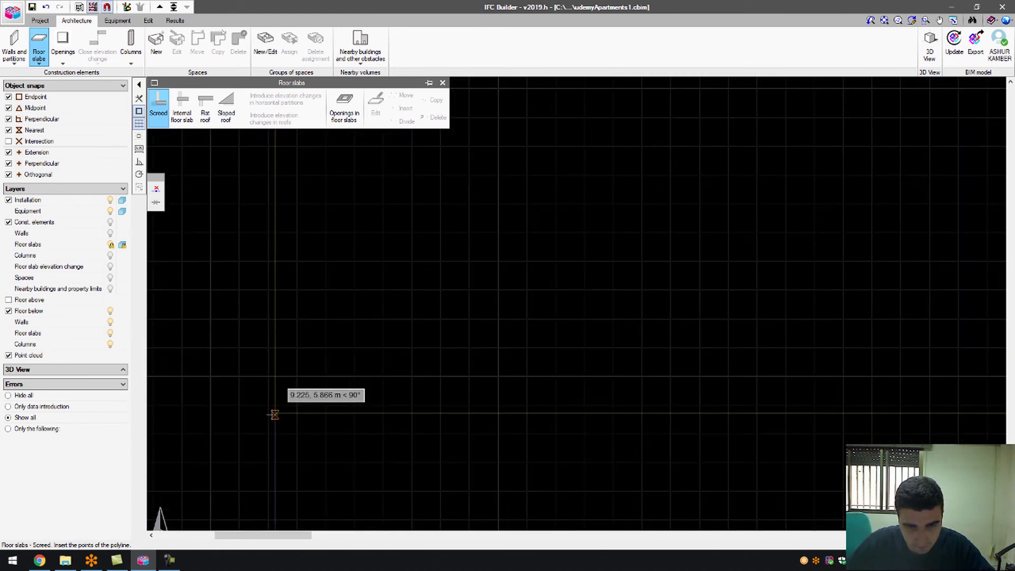
right_click(275, 413)
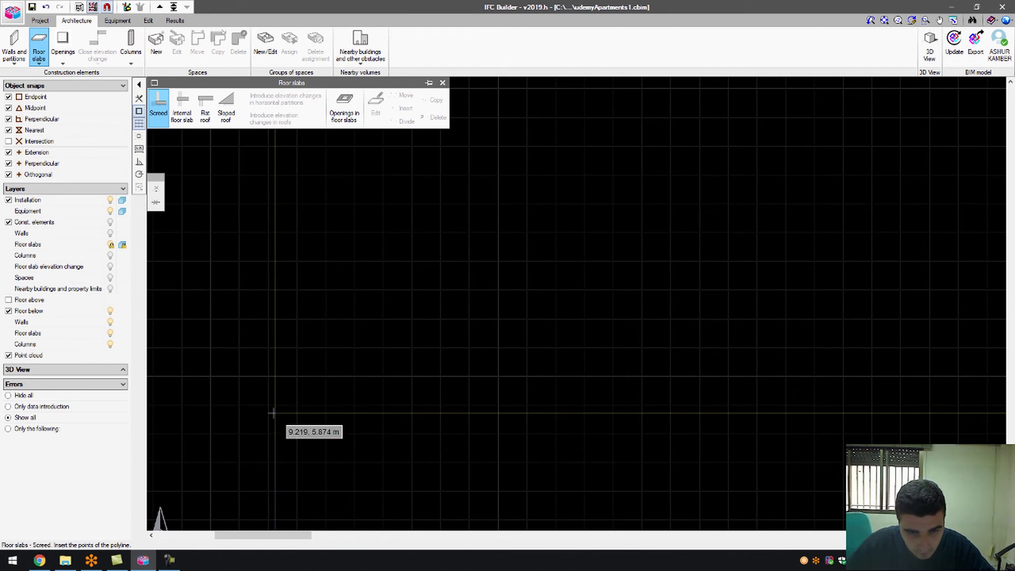
Confirm the template object snap selection with Intersection included and enable orthogonal drawing.
scroll(268, 414, down, 3)
scroll(410, 455, down, 1)
scroll(409, 455, down, 2)
scroll(400, 363, up, 3)
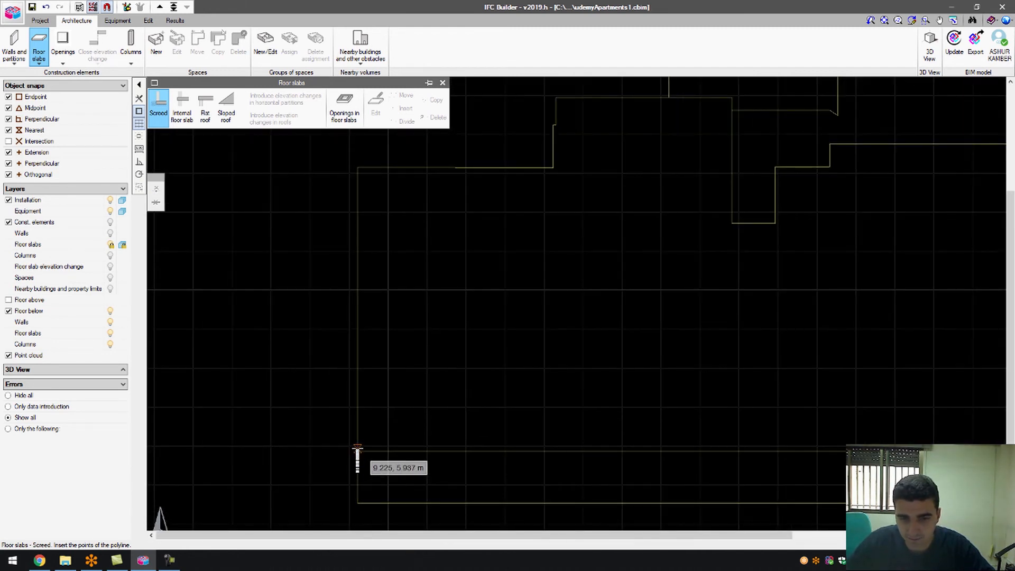
click(126, 7)
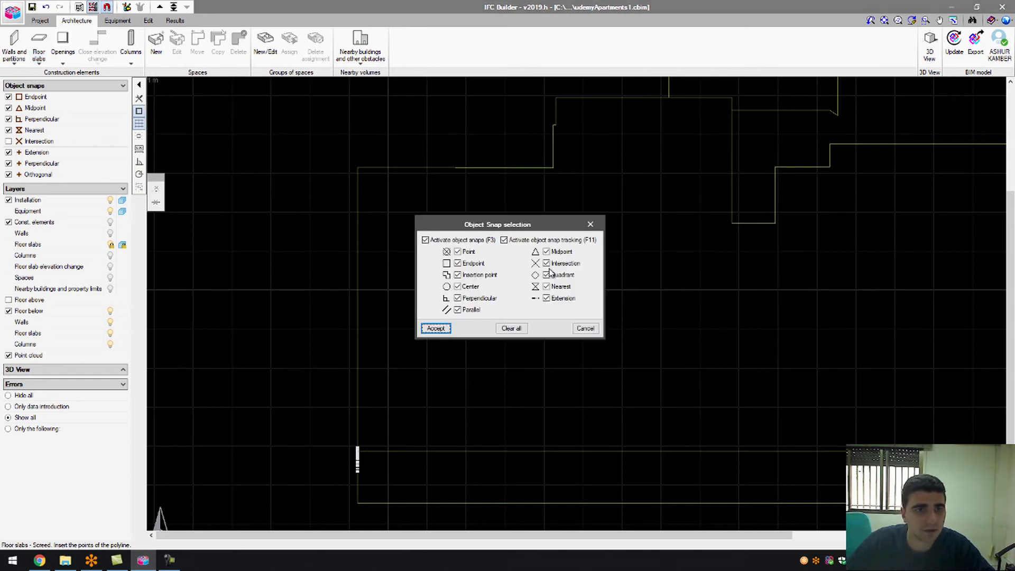
click(438, 328)
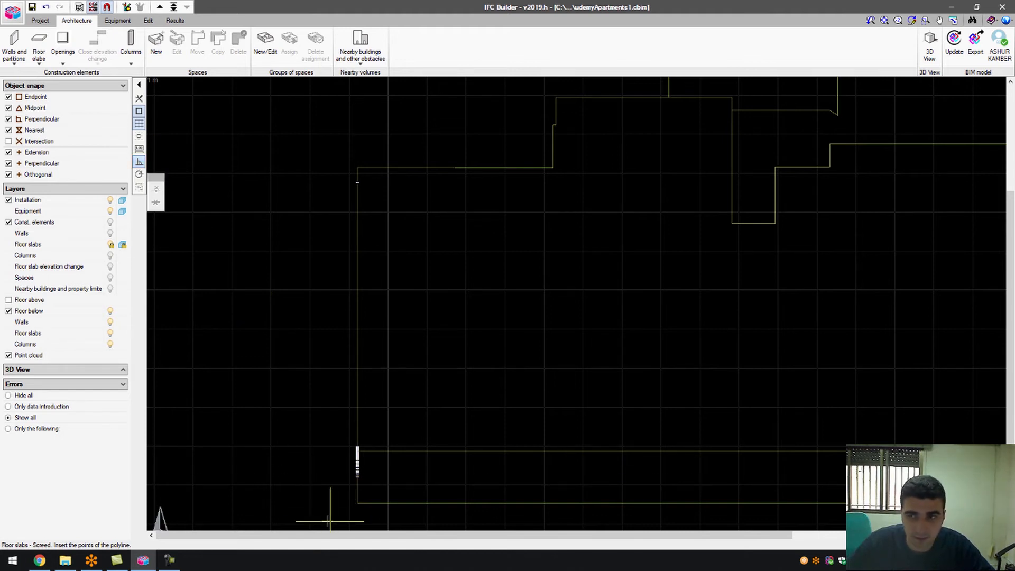
Draw the BasementSlab screed over the narrow strip along the template's lower edge, about 21.7 m by 1.33 m, and close it.
scroll(348, 433, down, 3)
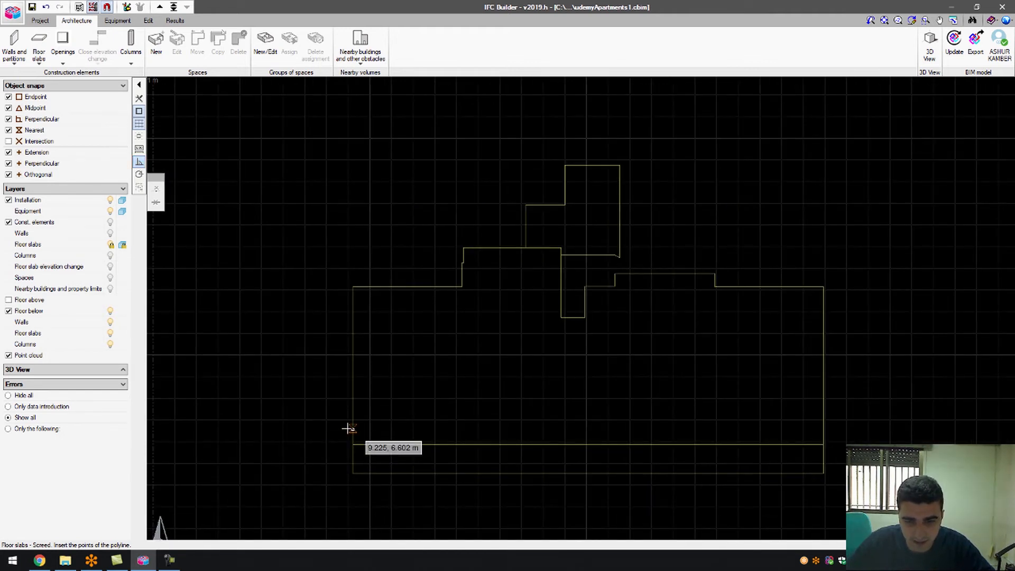
click(352, 476)
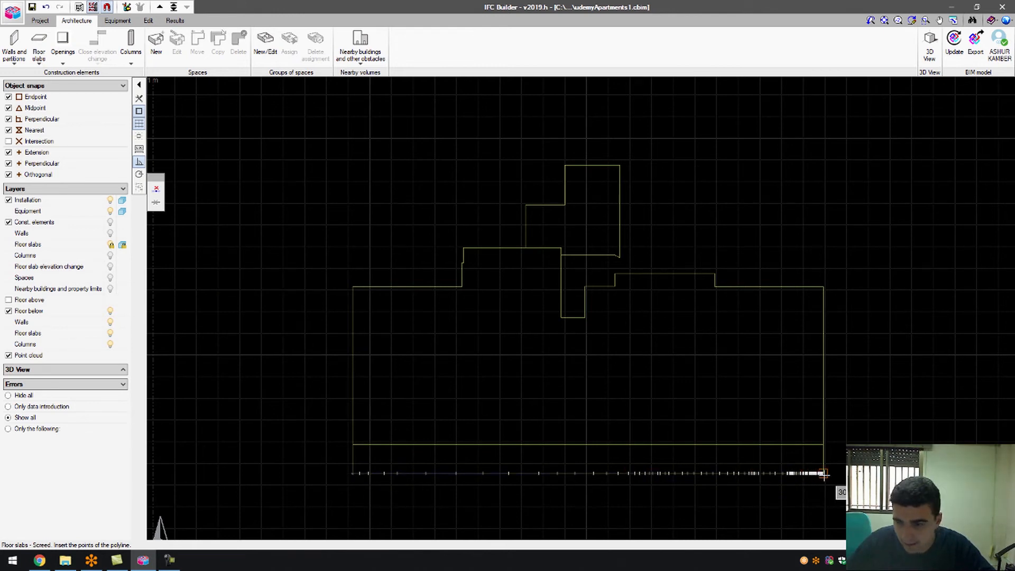
scroll(823, 457, up, 5)
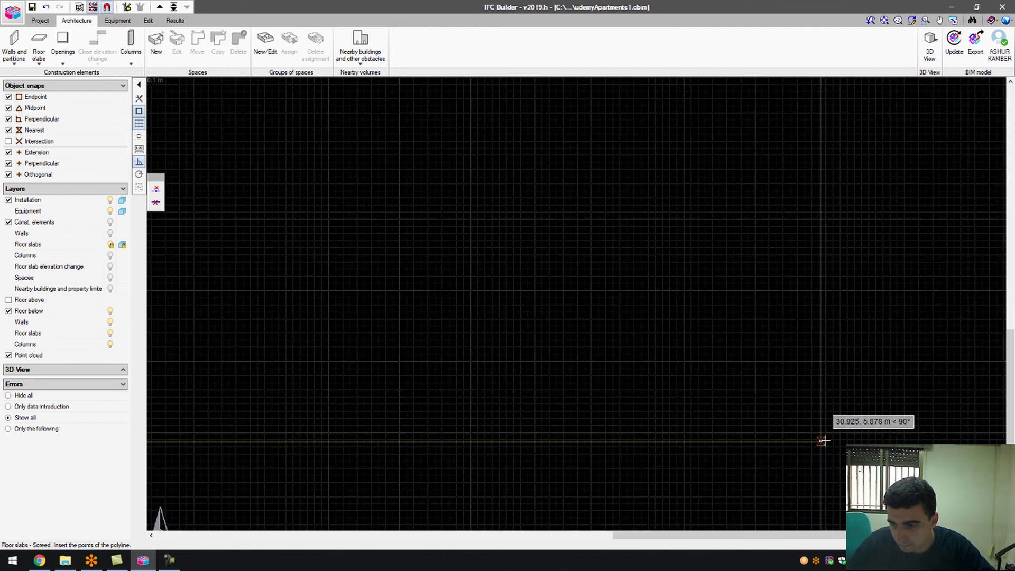
scroll(820, 440, up, 3)
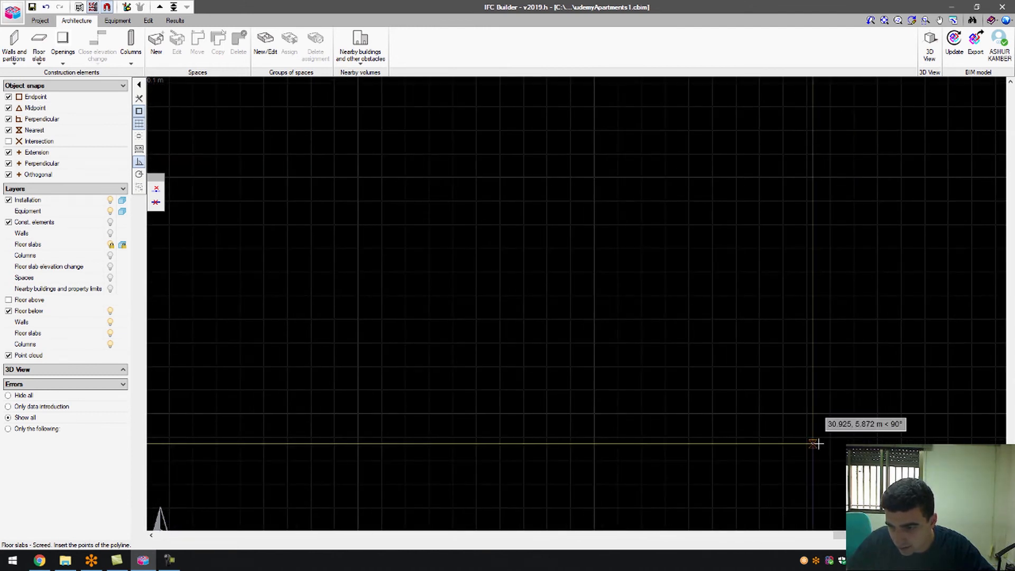
click(815, 444)
scroll(878, 431, down, 5)
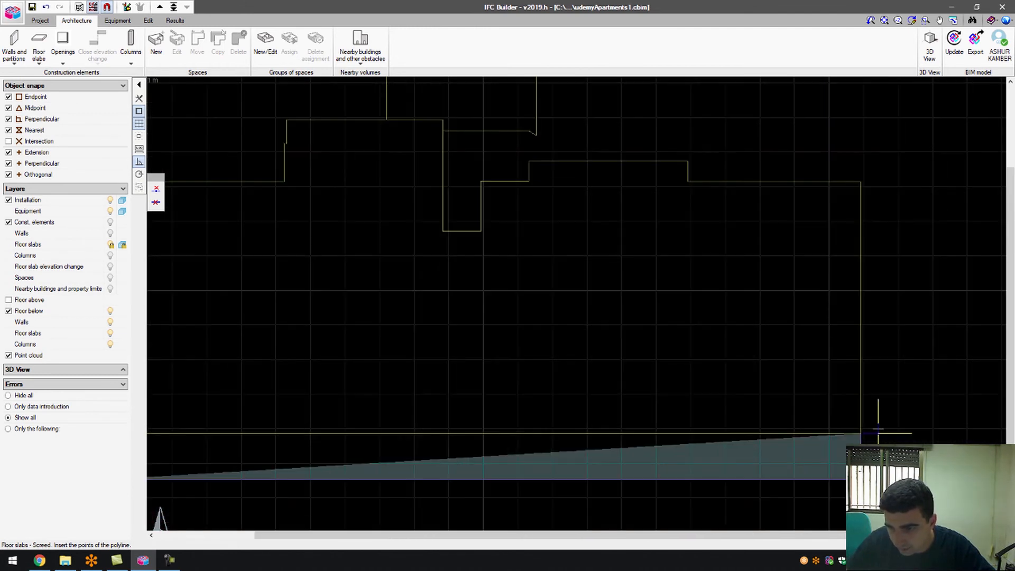
scroll(716, 413, down, 3)
scroll(494, 430, up, 6)
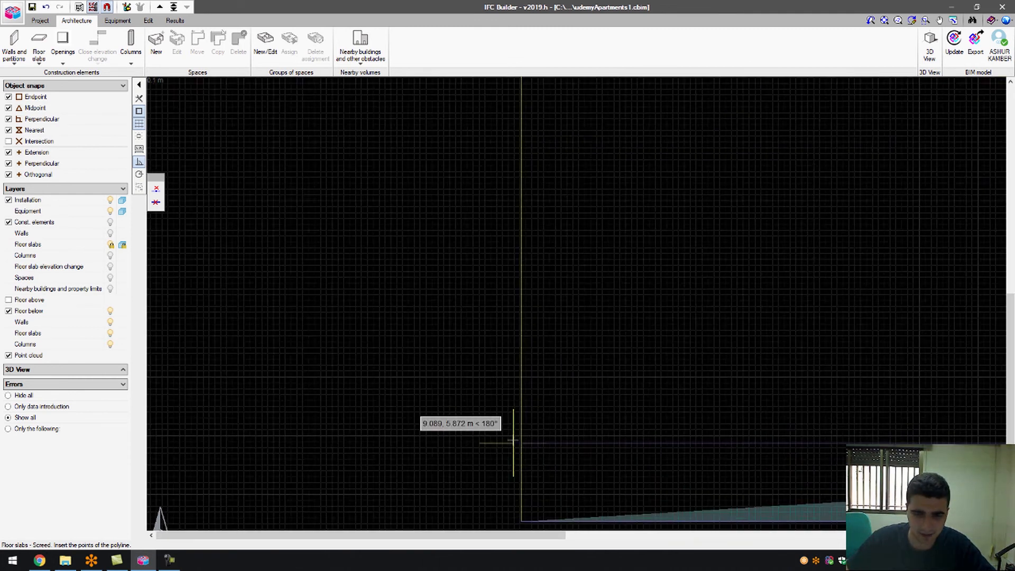
scroll(520, 443, up, 3)
click(521, 442)
right_click(521, 442)
Start the main BasementSlab polygon at the strip's upper-left corner, tracing up the left edge and across to the first inner corner.
scroll(522, 441, down, 2)
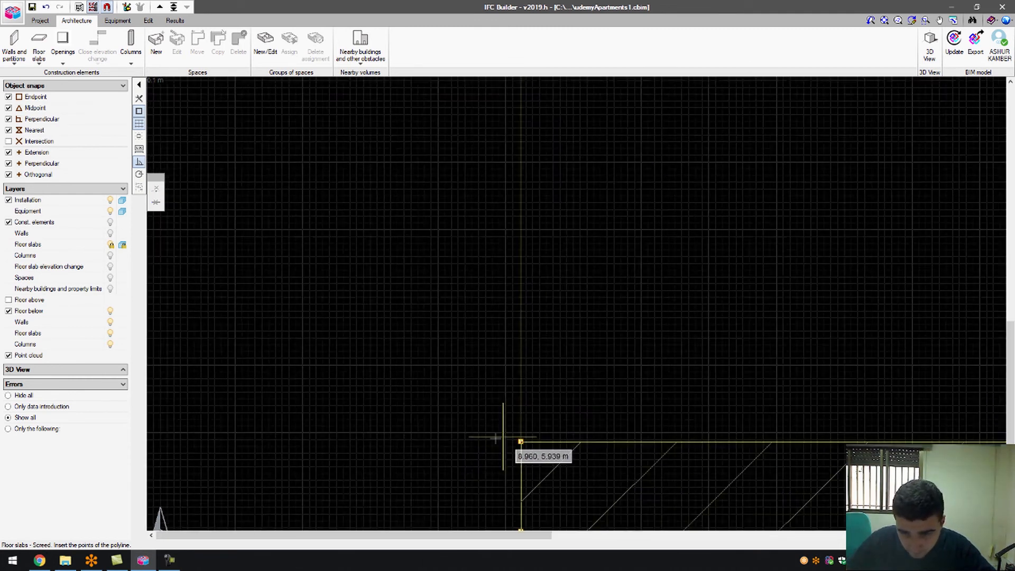
scroll(497, 439, down, 2)
click(506, 440)
click(506, 145)
scroll(439, 264, down, 3)
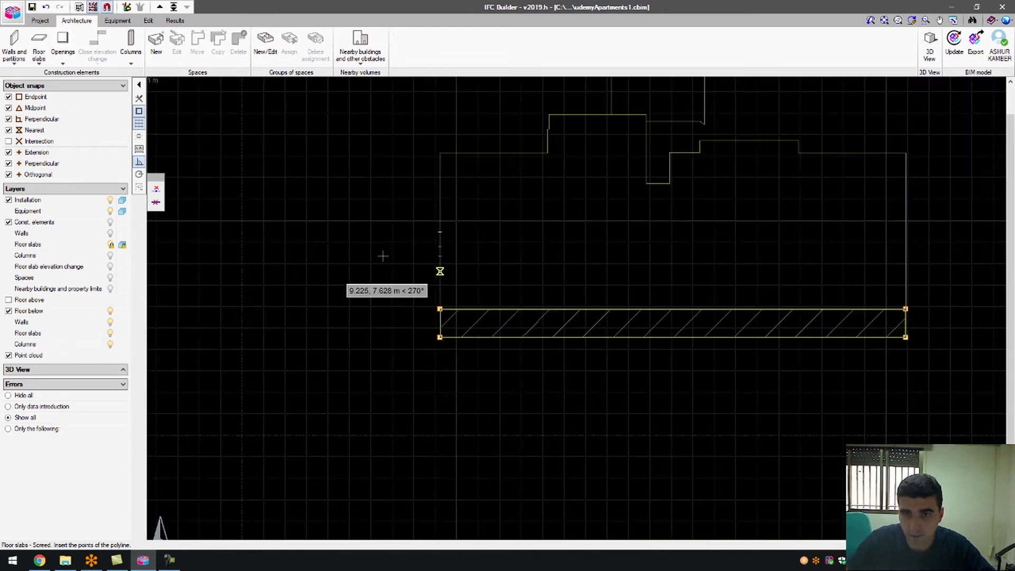
scroll(499, 209, up, 1)
scroll(499, 210, up, 2)
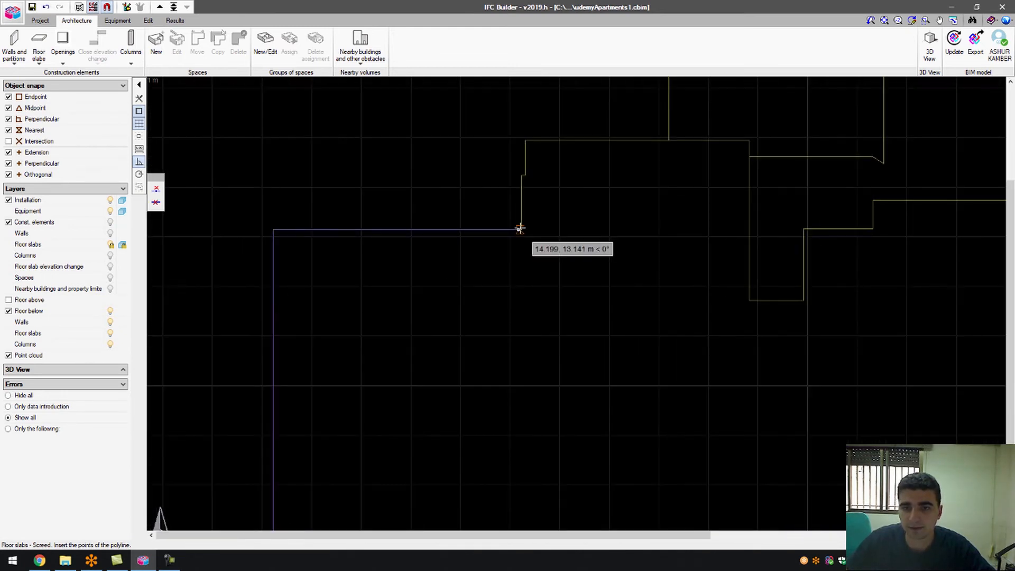
click(520, 229)
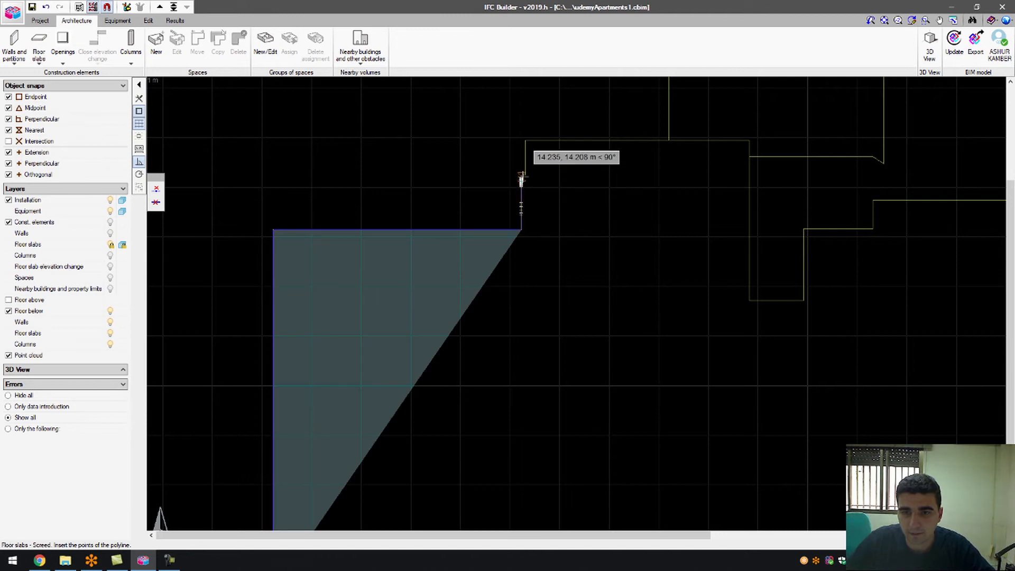
Trace the main screed polygon up through the small jog, about 0.075 m wide, to the upper-left corner of the raised block.
scroll(521, 179, up, 5)
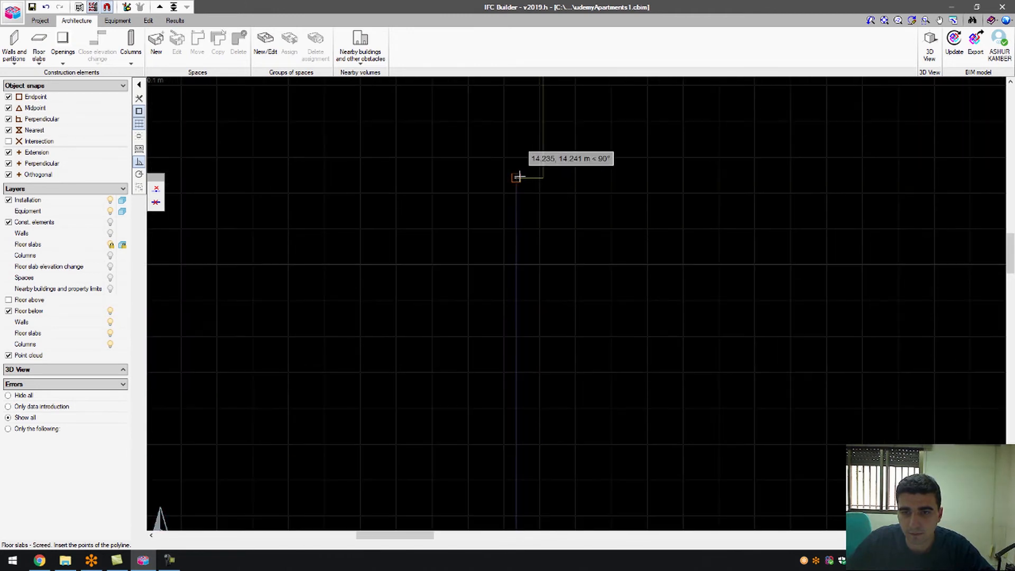
click(516, 177)
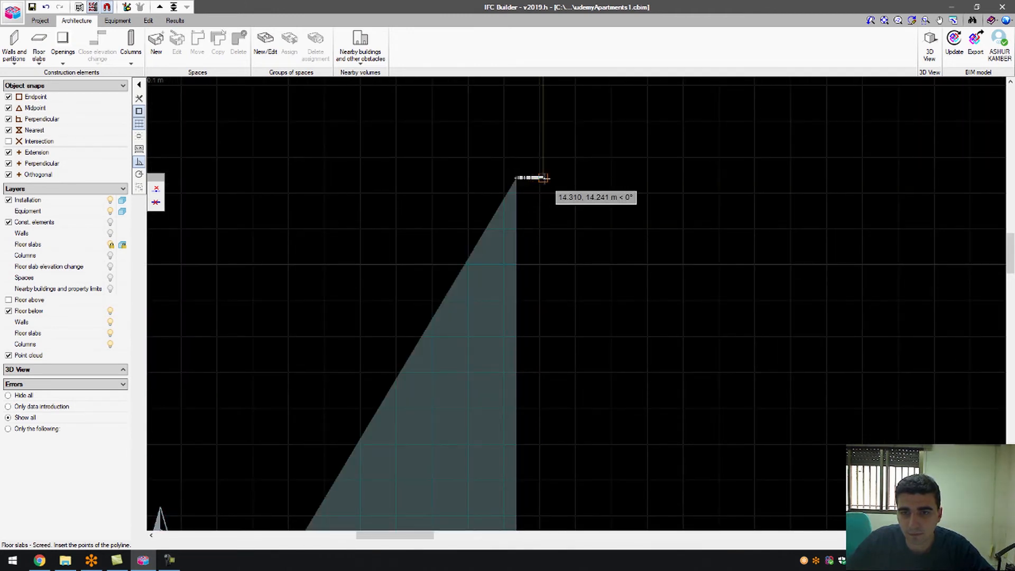
click(544, 178)
scroll(507, 235, down, 6)
scroll(507, 154, up, 3)
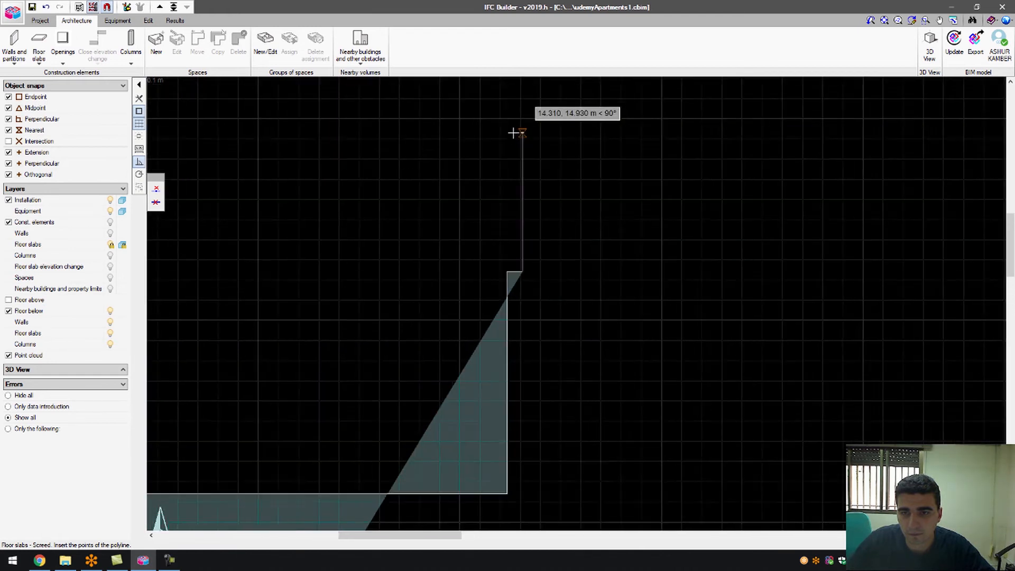
scroll(513, 133, up, 2)
click(527, 128)
Continue the screed polygon across the block's upper edge, then down and around the rectangular recess to its upper-right corner.
scroll(318, 153, down, 5)
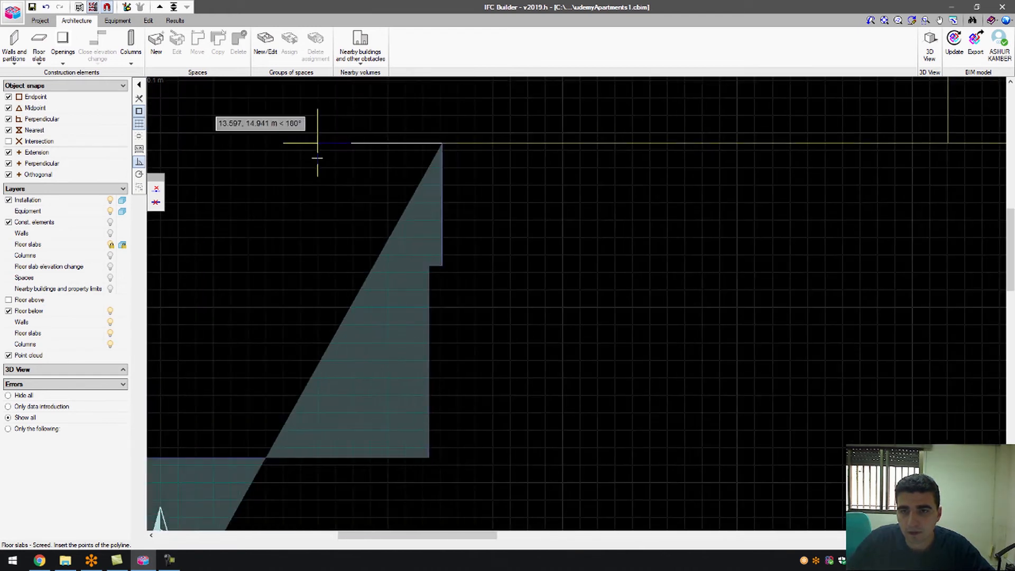
scroll(577, 153, up, 2)
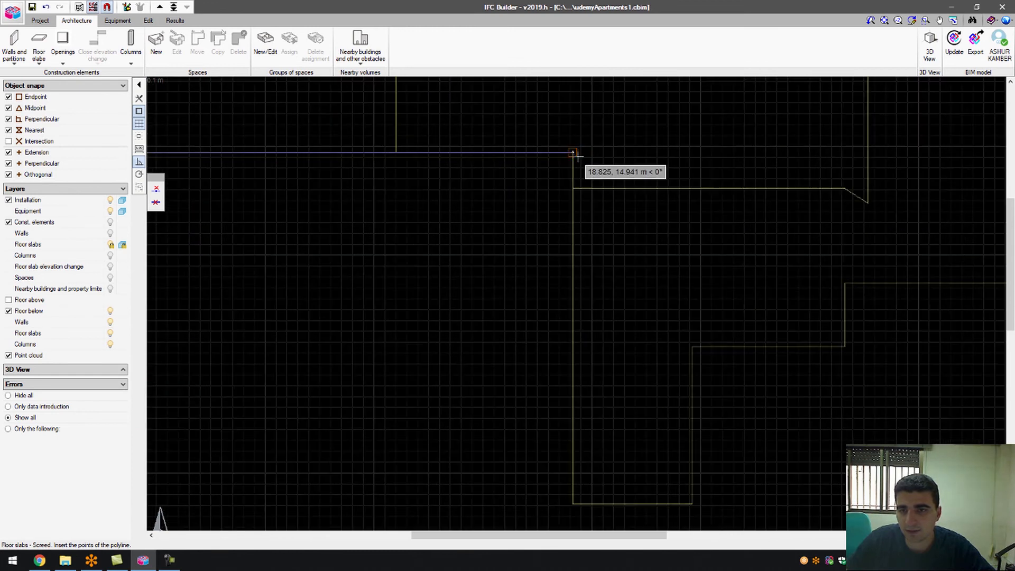
click(576, 152)
scroll(566, 447, down, 2)
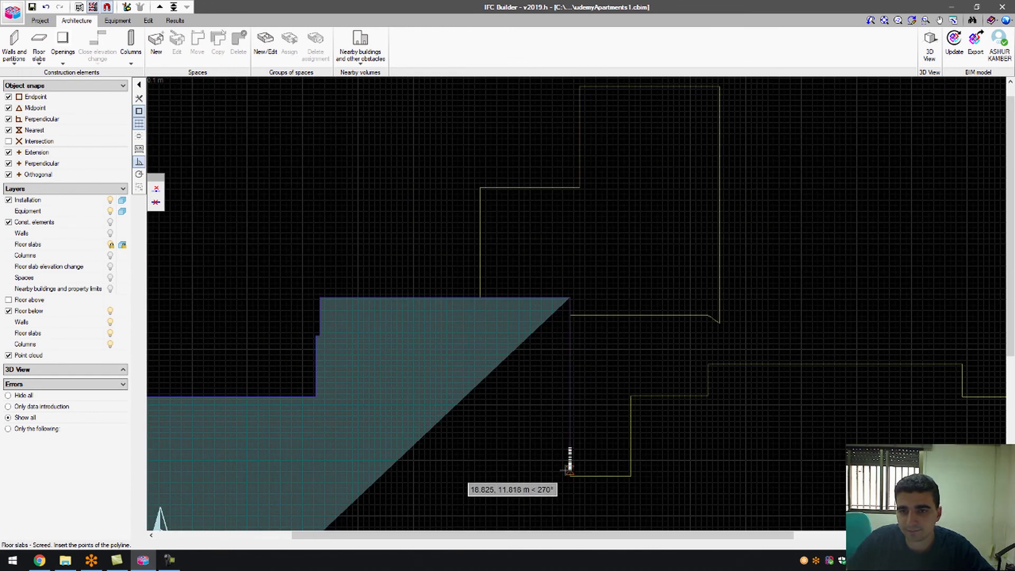
click(570, 478)
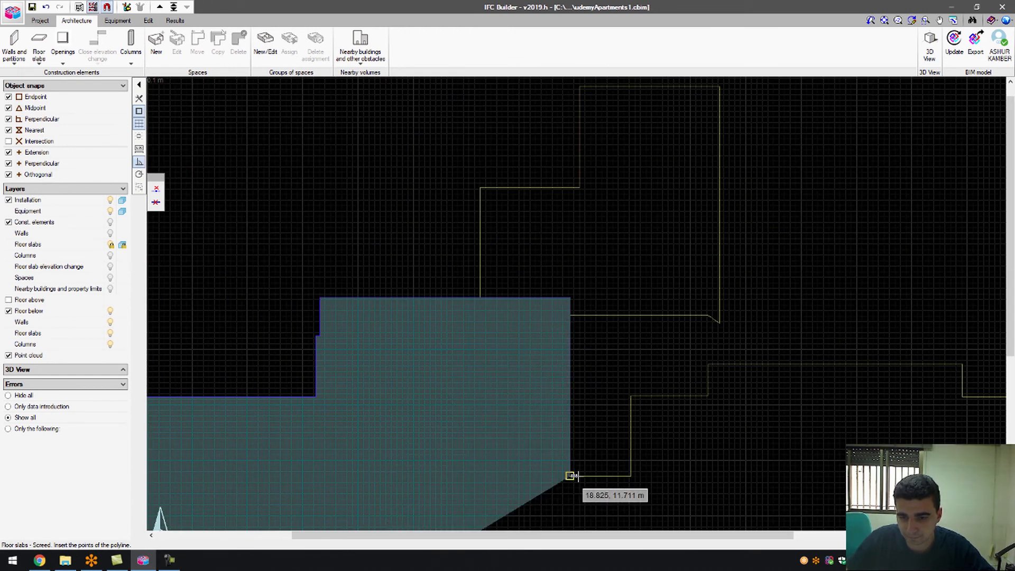
click(631, 476)
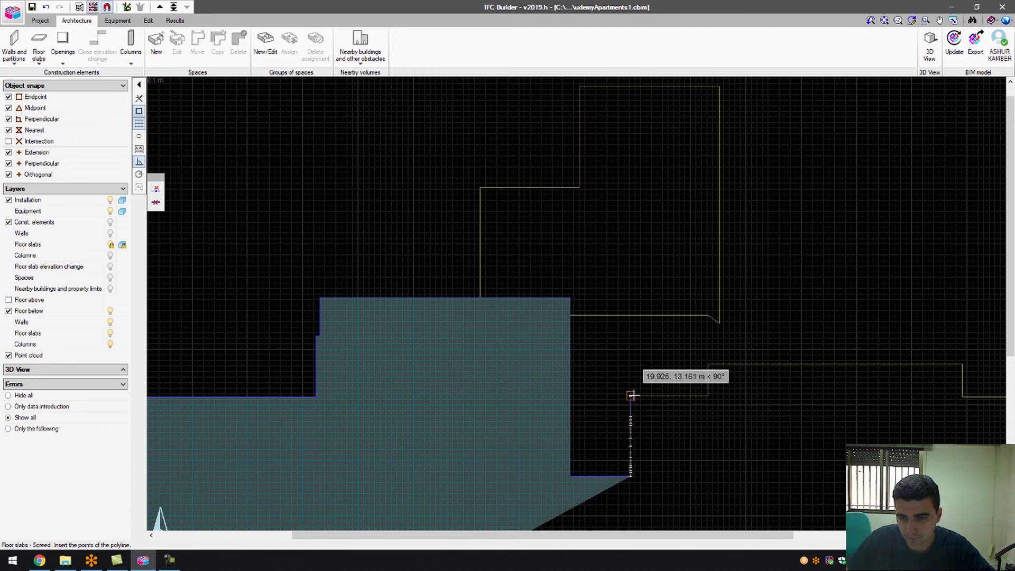
click(631, 396)
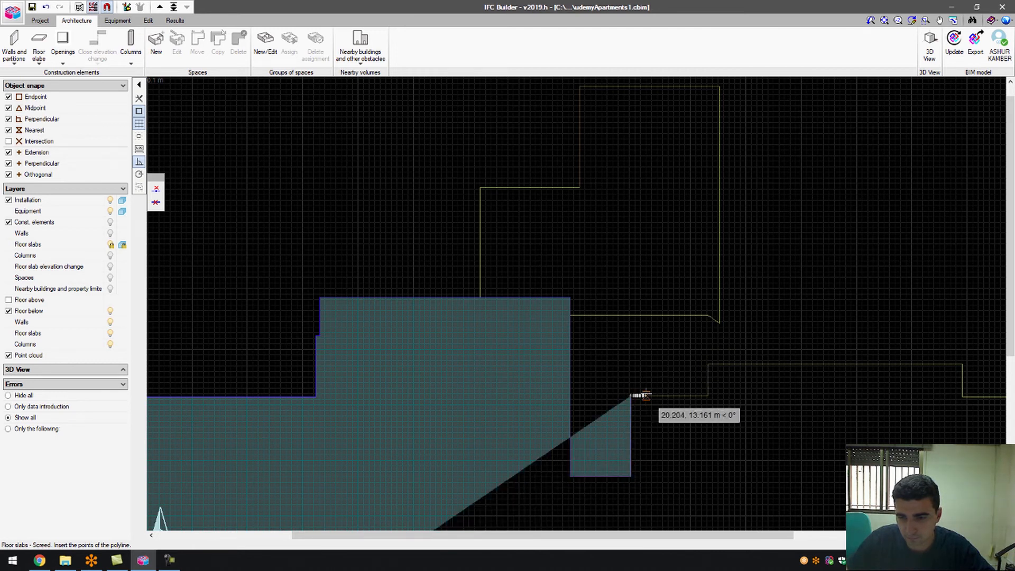
Extend the screed polygon from the recess up the short step and along the raised ledge to its right end.
click(707, 396)
click(708, 363)
scroll(707, 363, down, 3)
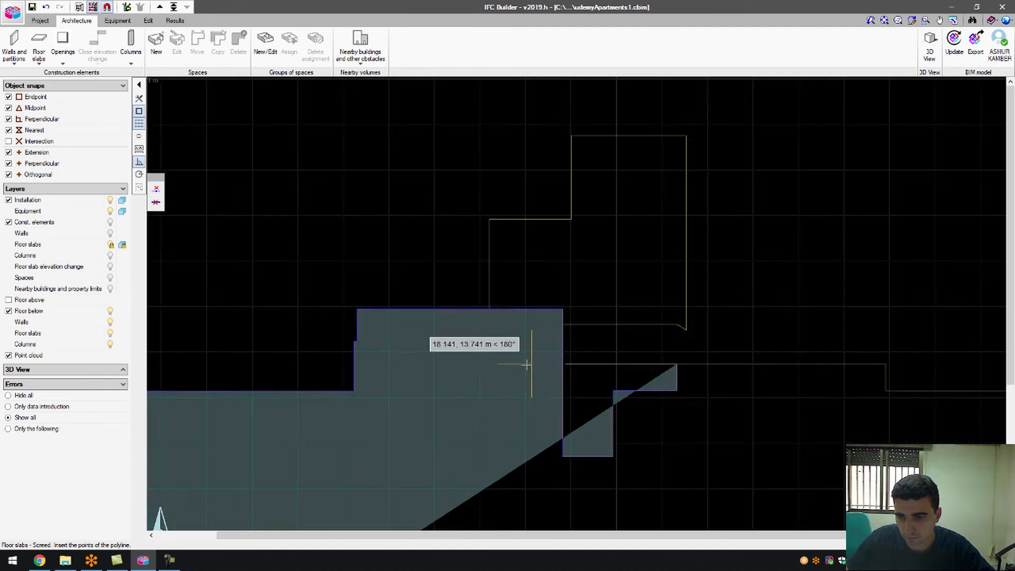
click(745, 364)
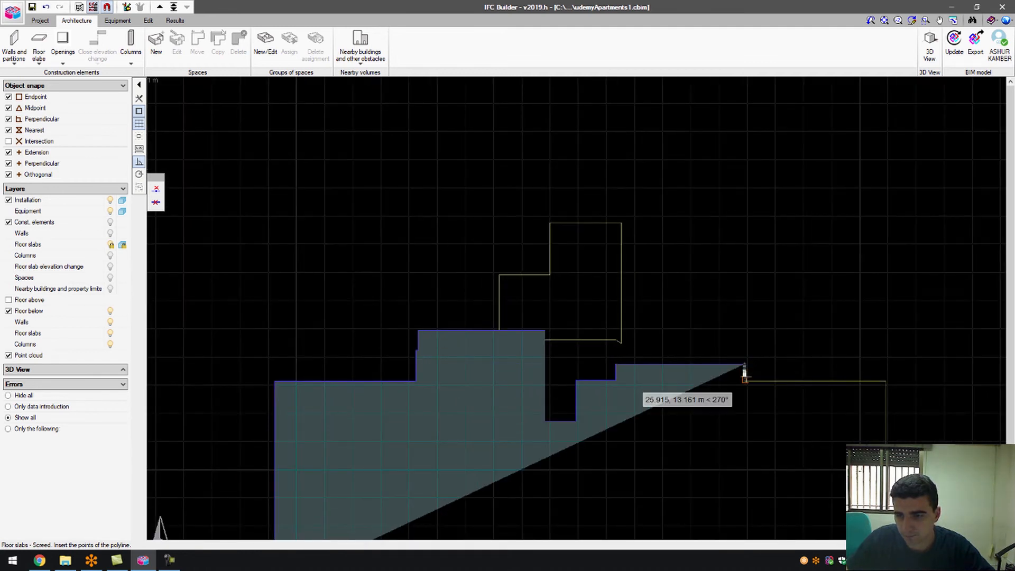
Complete the main screed polygon via the ledge's lower-right corner and outer right corner, closing it at the strip's upper-right corner.
scroll(744, 379, up, 5)
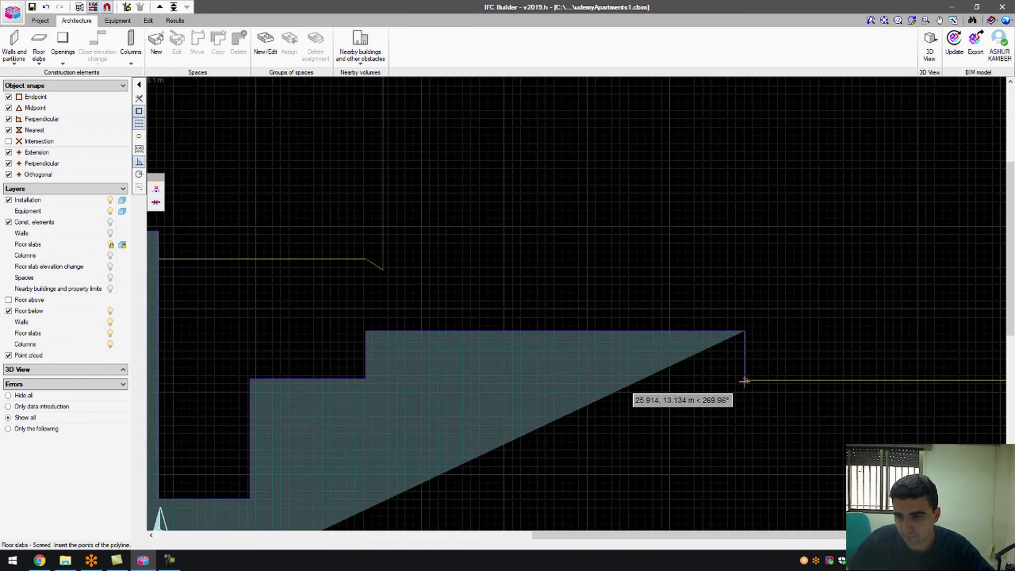
scroll(743, 381, up, 4)
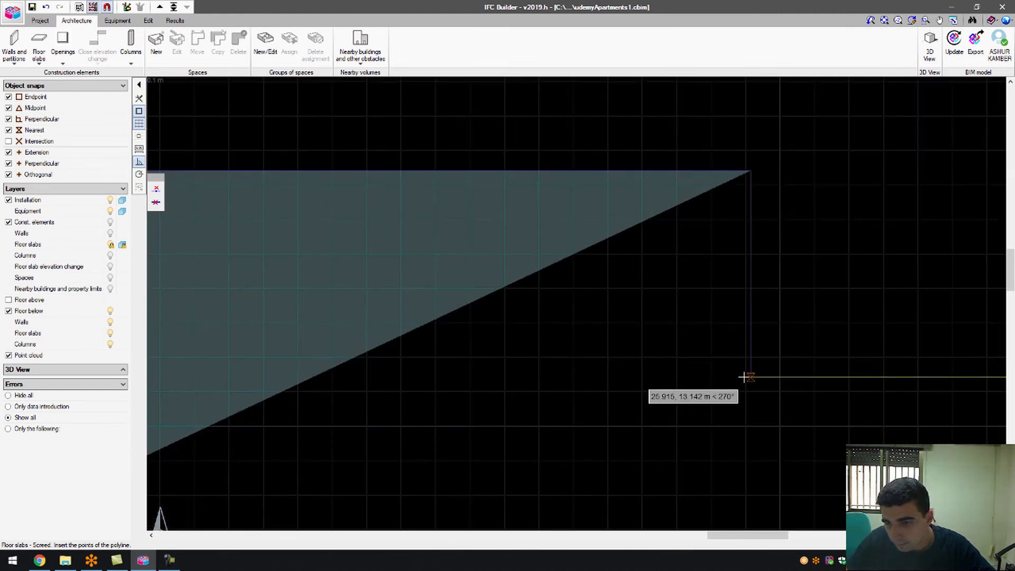
click(750, 377)
scroll(661, 370, down, 7)
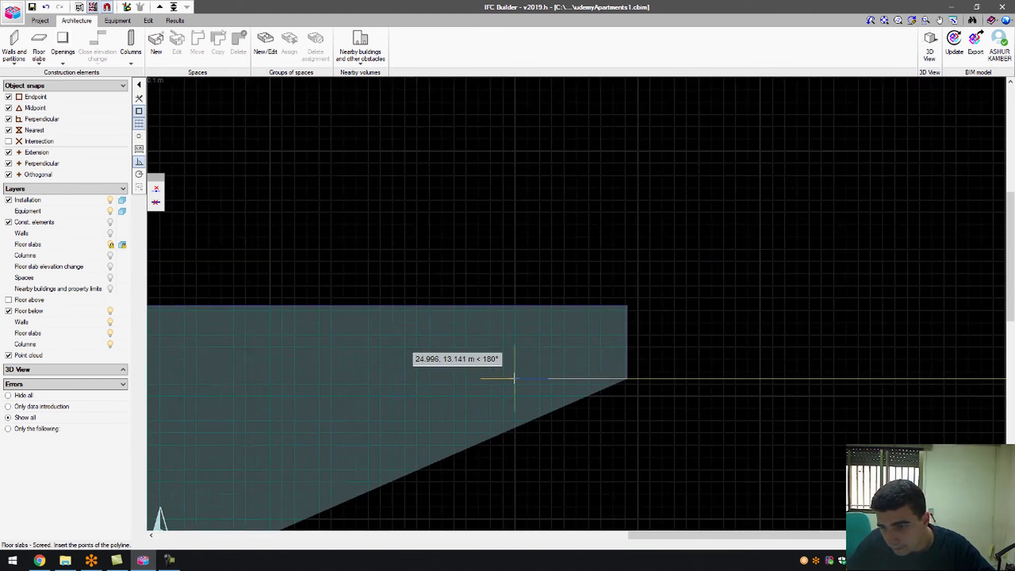
scroll(792, 378, up, 6)
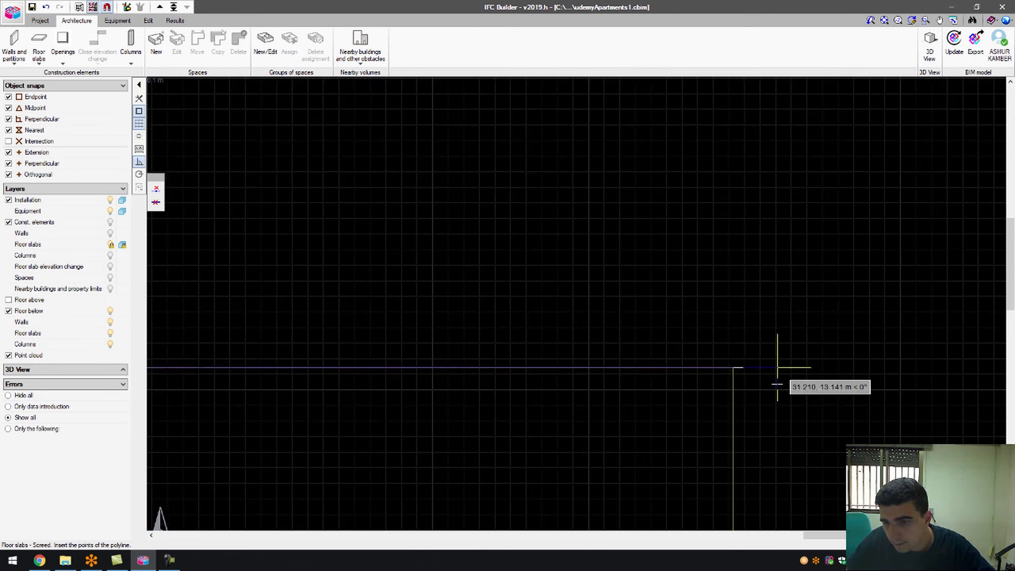
click(733, 368)
scroll(729, 364, down, 6)
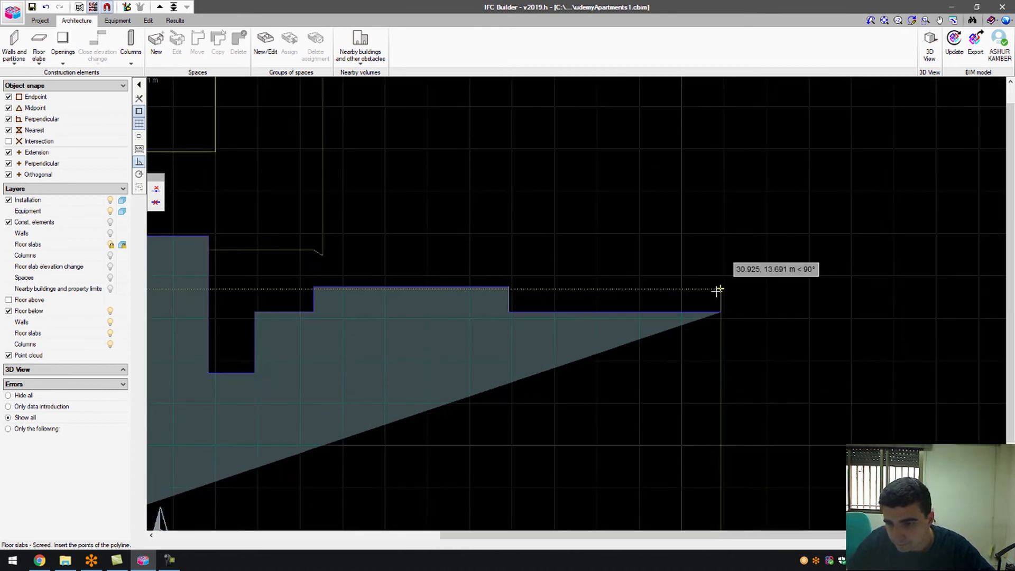
scroll(718, 458, up, 6)
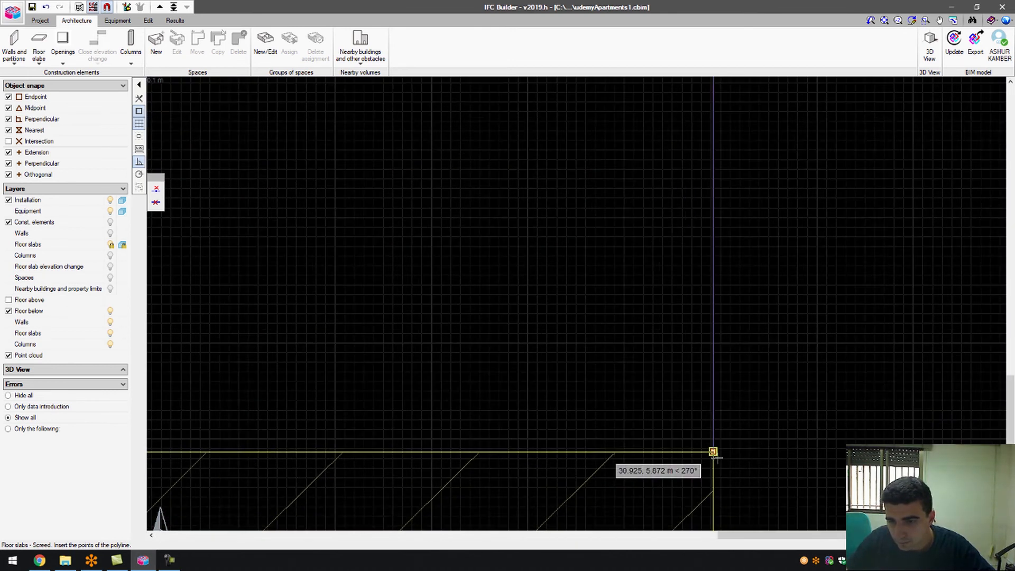
scroll(778, 412, down, 9)
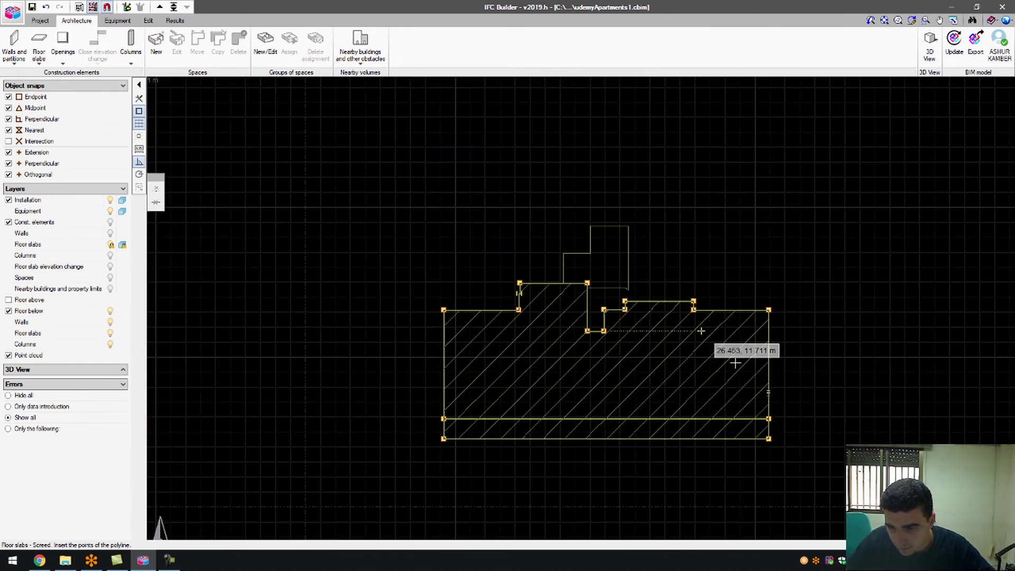
Try a second screed for the upper block, tracing from the main slab's upper edge up and across to the block's inner corner.
scroll(564, 216, up, 2)
scroll(580, 242, up, 1)
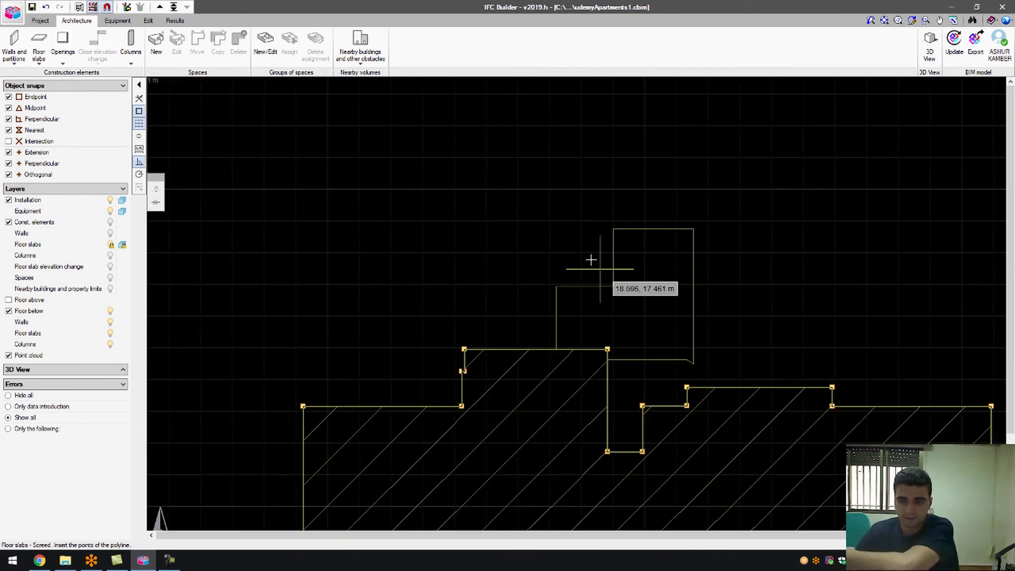
scroll(870, 306, up, 1)
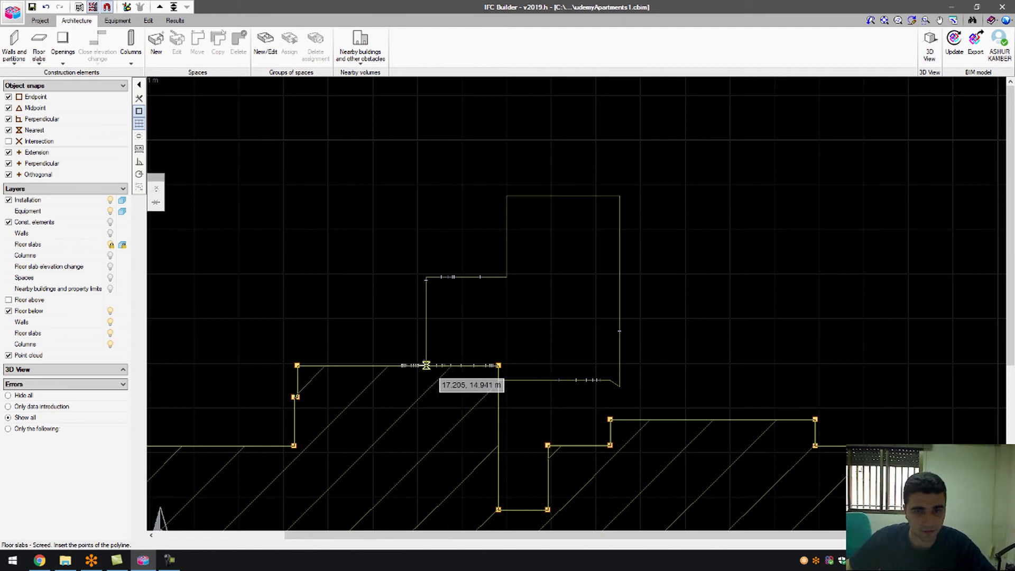
scroll(426, 365, up, 5)
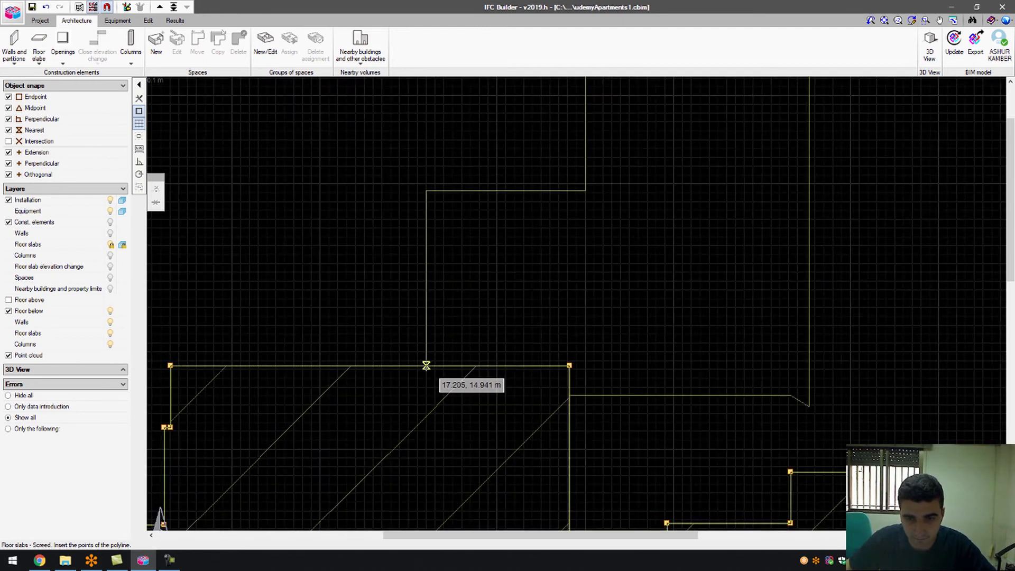
click(426, 366)
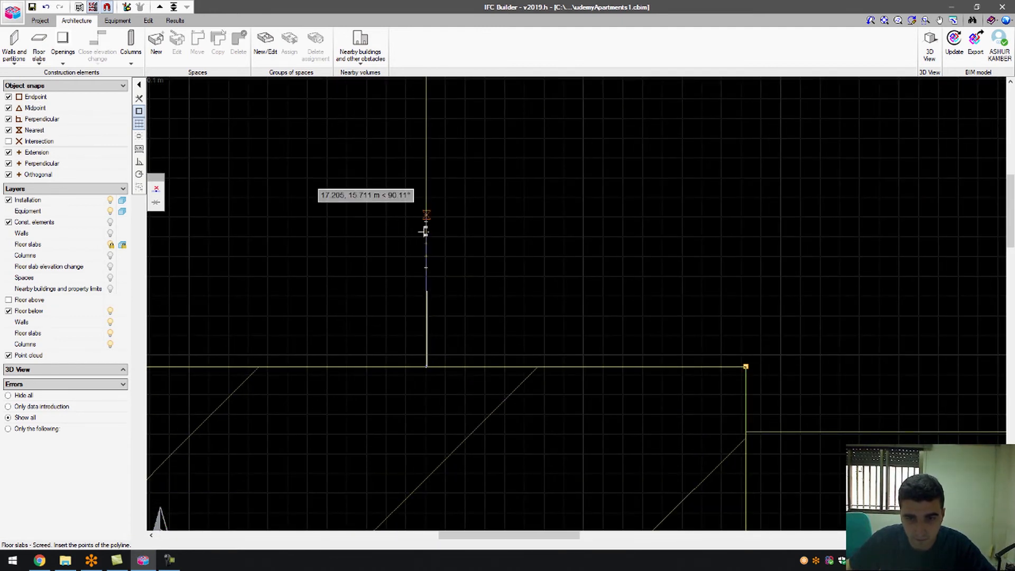
scroll(418, 177, down, 4)
scroll(412, 95, up, 2)
click(426, 84)
scroll(317, 126, down, 2)
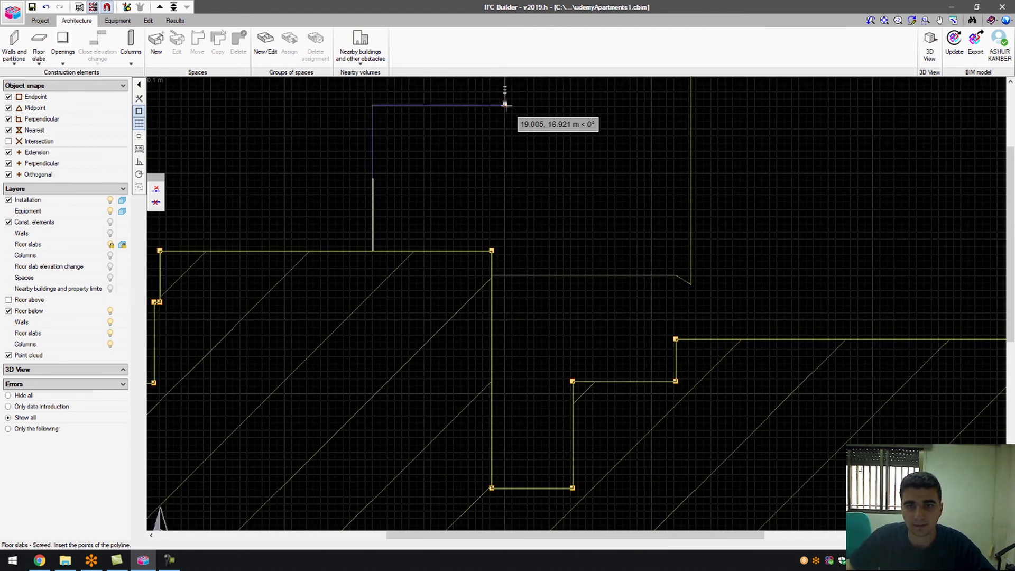
scroll(505, 103, up, 2)
click(503, 102)
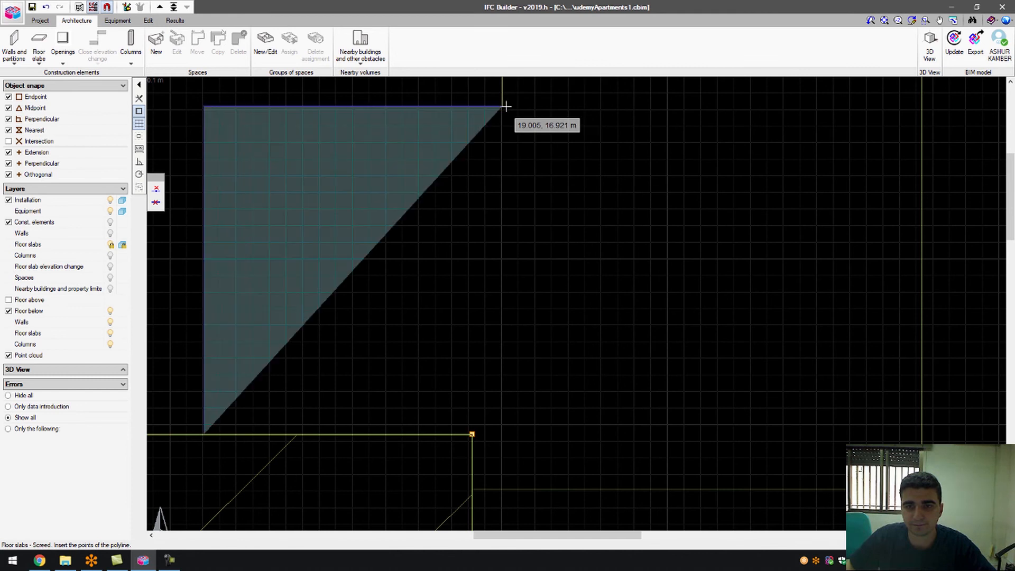
Extend the second screed polygon up to the block's upper-left corner and across to its upper-right corner.
scroll(496, 183, down, 2)
scroll(491, 191, down, 3)
scroll(495, 132, up, 3)
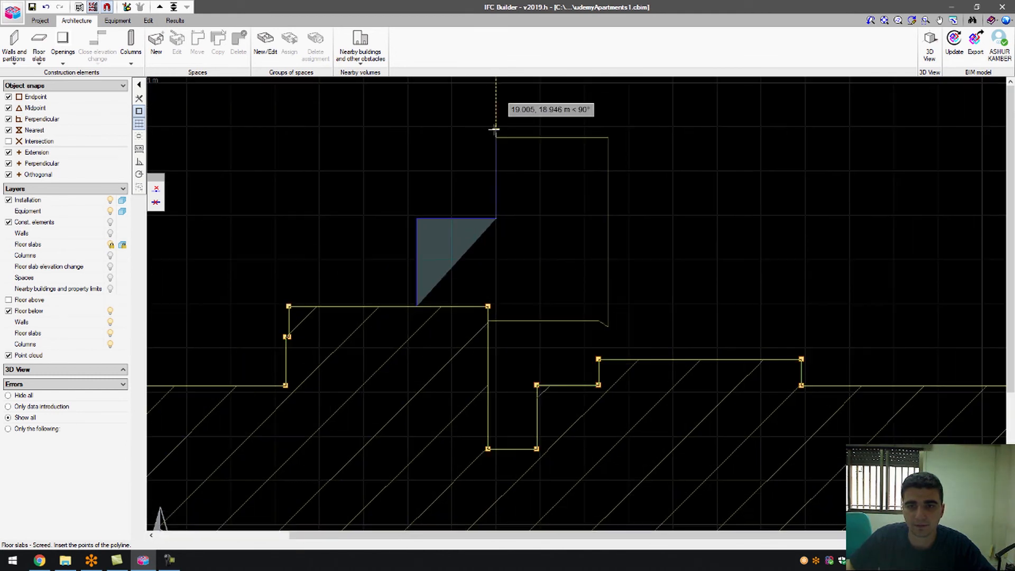
scroll(495, 129, up, 2)
click(498, 155)
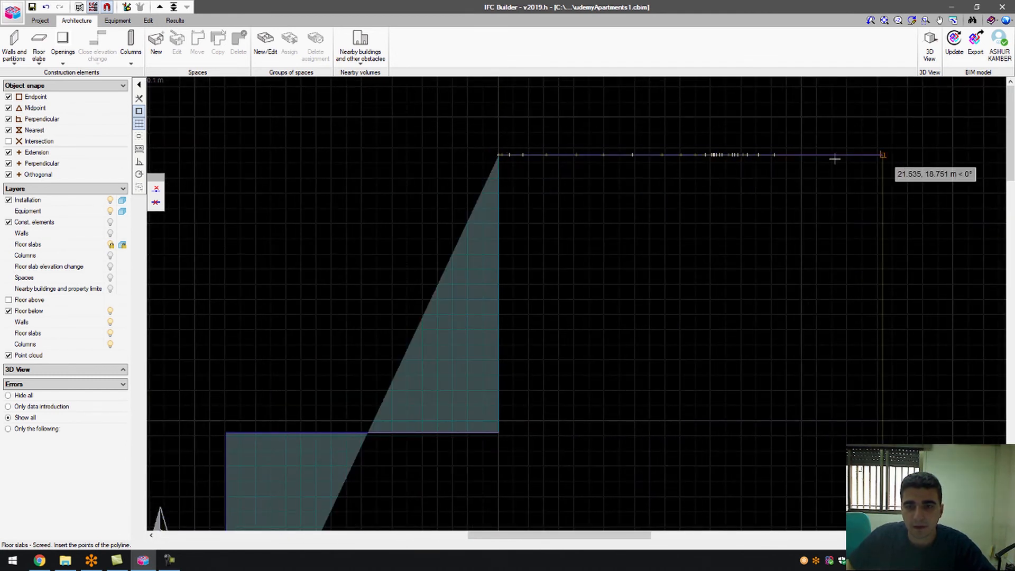
click(887, 157)
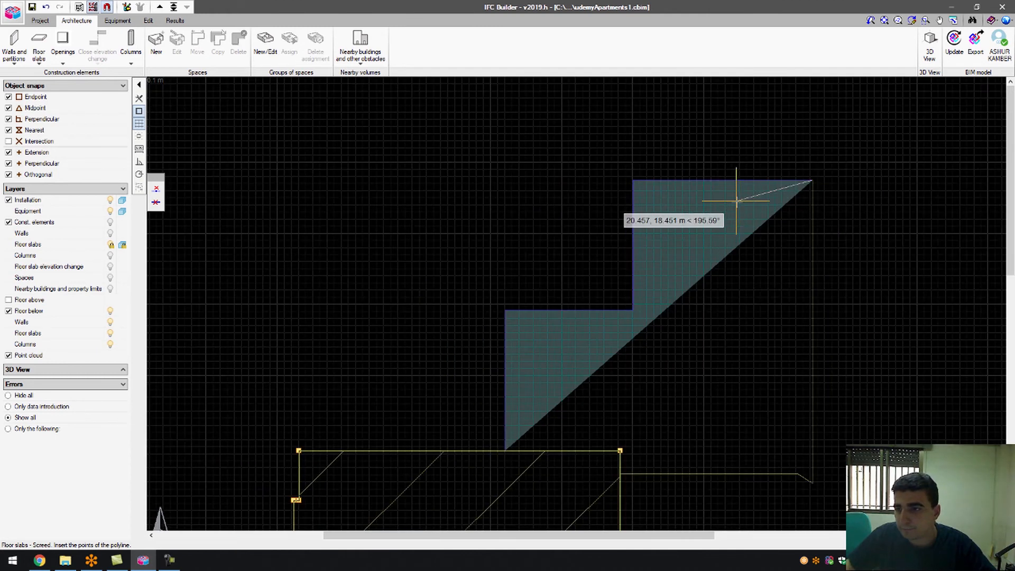
Trace the second screed polygon down the block's right edge and along the short diagonal at its lower-right corner.
scroll(736, 177, down, 3)
scroll(778, 356, up, 3)
scroll(764, 349, up, 3)
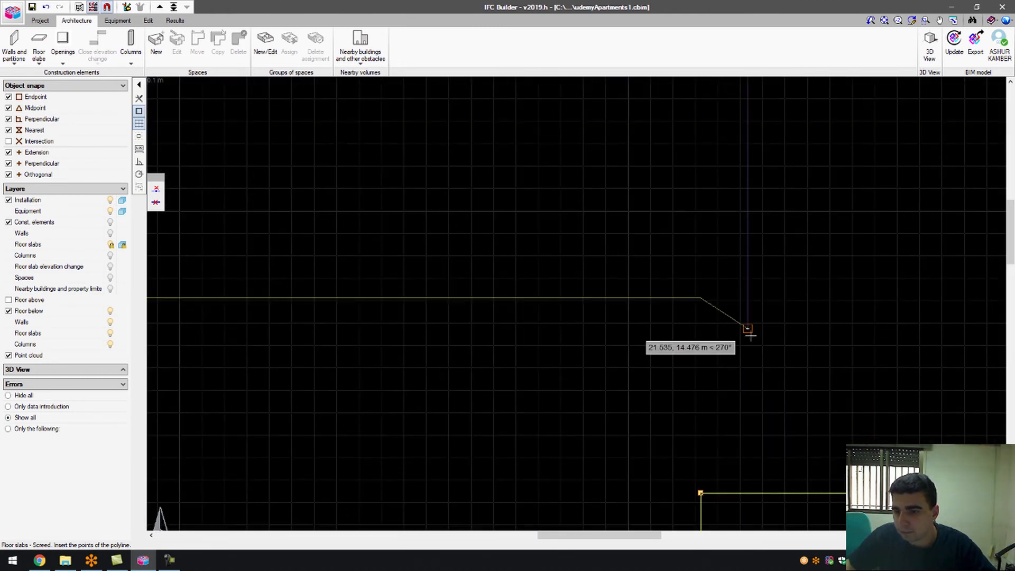
click(748, 328)
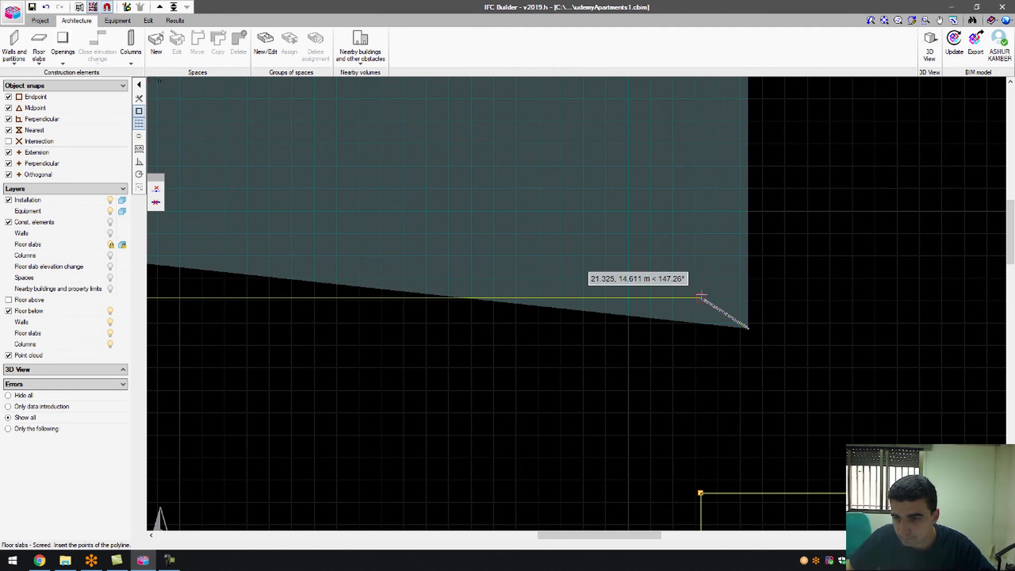
click(700, 297)
Close the second screed polygon along the block's lower edge and the main slab's corner, and leave the Screed command.
scroll(587, 296, down, 2)
scroll(357, 298, up, 2)
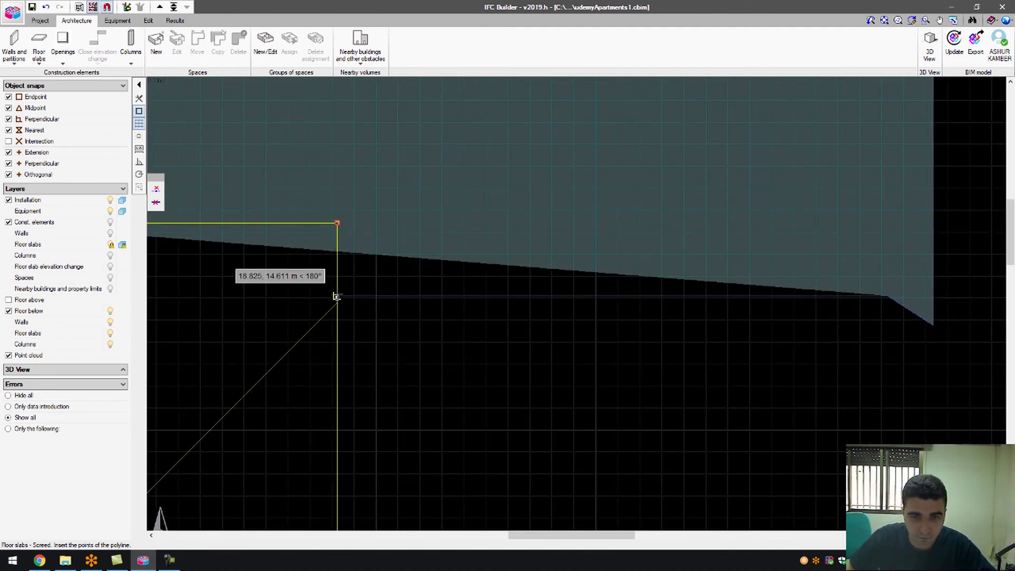
scroll(337, 297, up, 3)
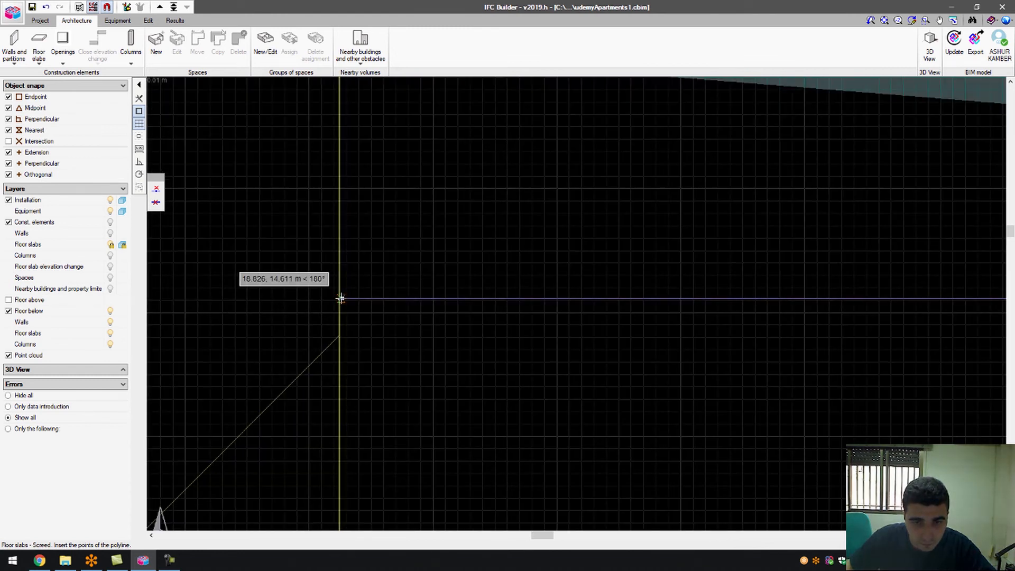
click(339, 299)
scroll(342, 197, up, 3)
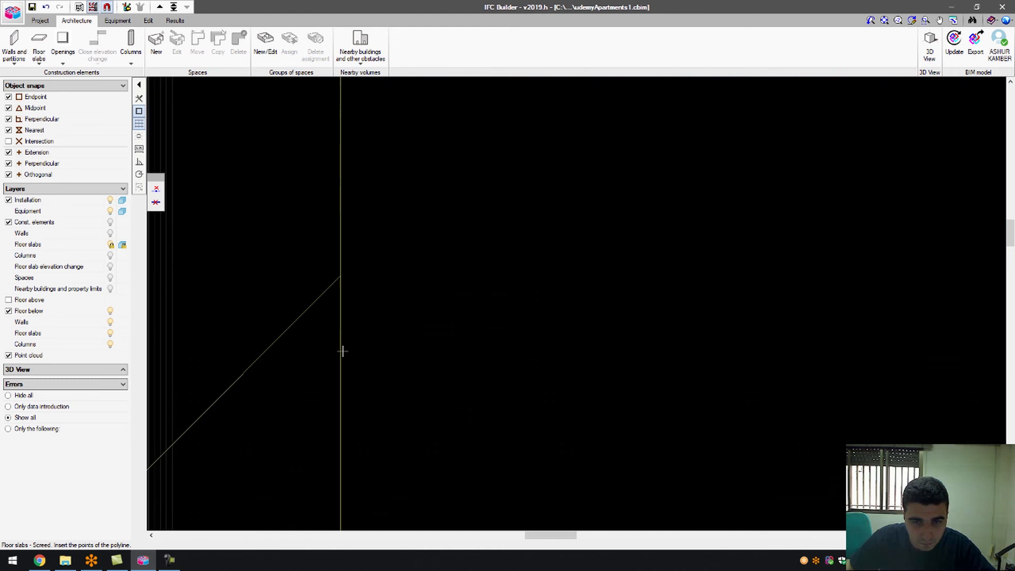
click(342, 156)
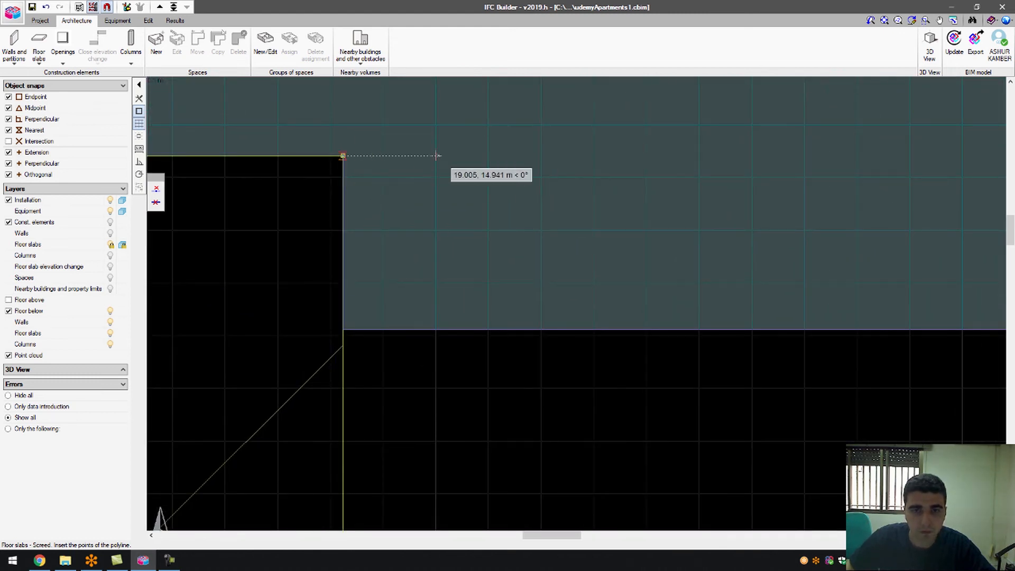
scroll(343, 155, down, 3)
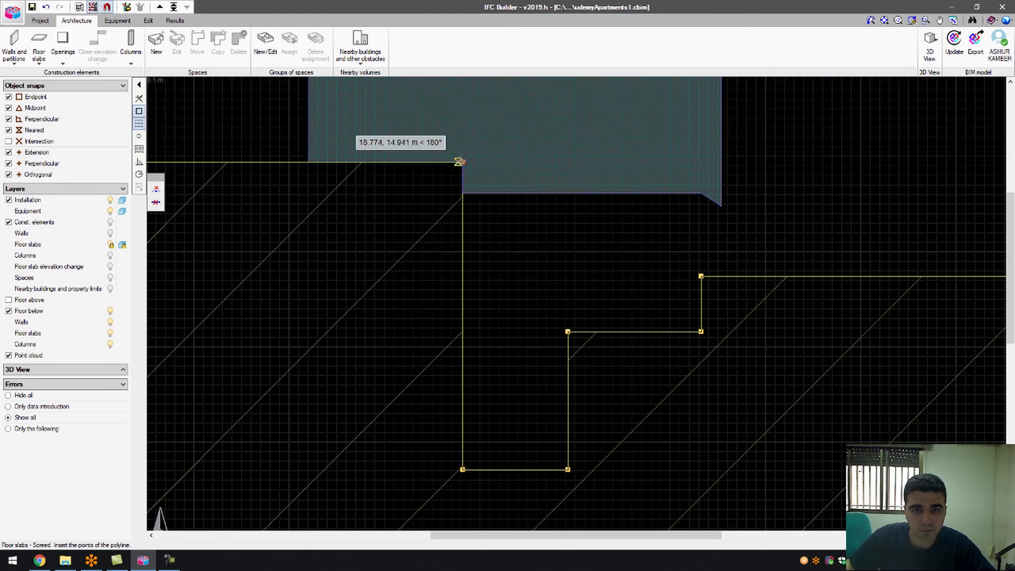
click(308, 162)
scroll(329, 185, down, 6)
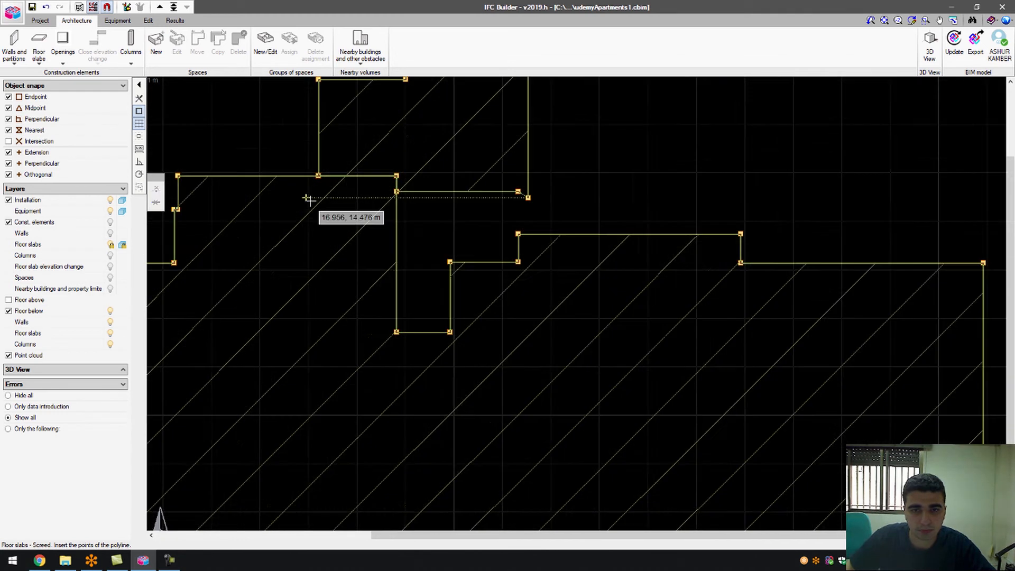
right_click(503, 191)
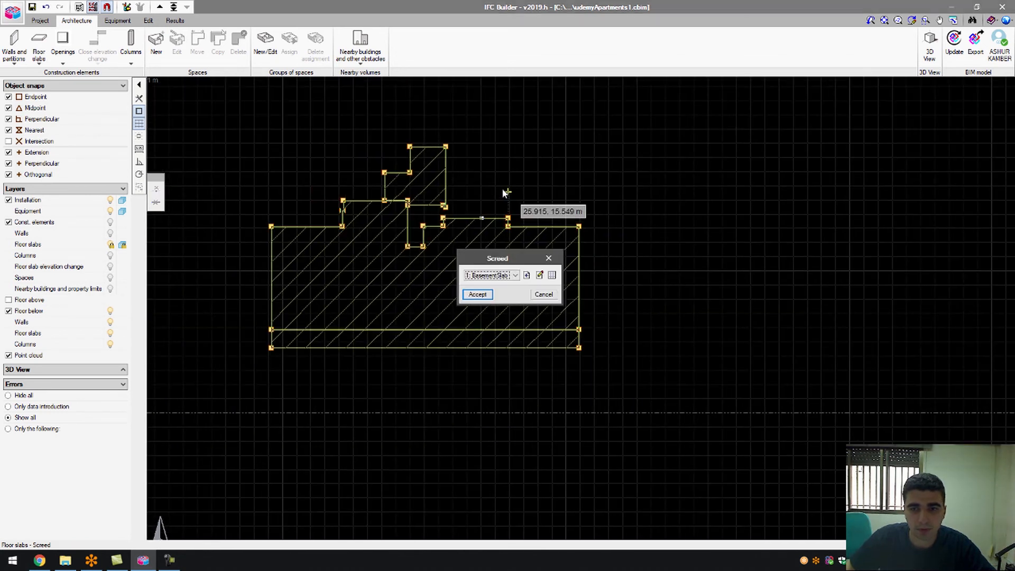
click(550, 296)
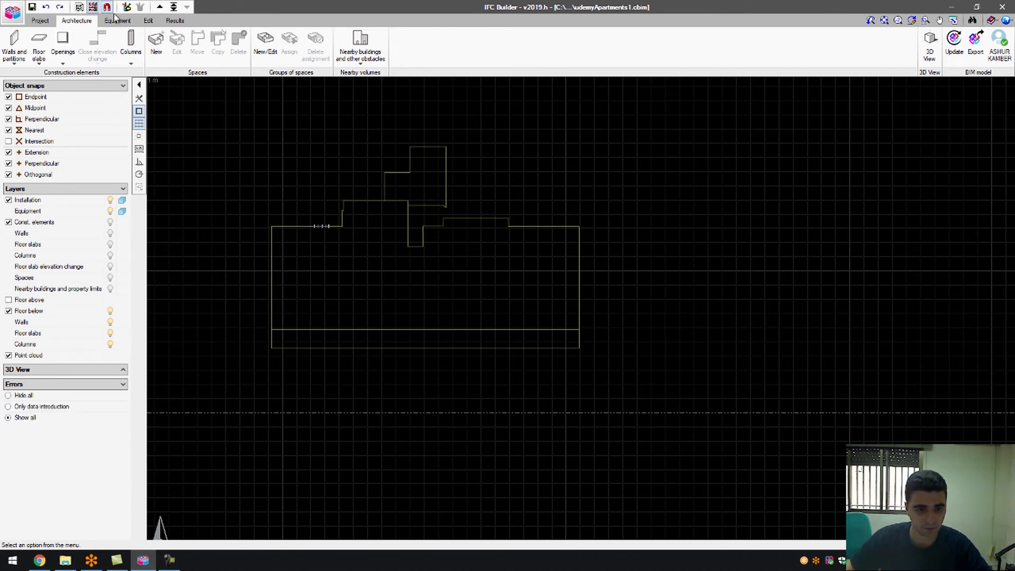
Show the construction elements layer and examine the slab and walls of all floors in the 3D view.
click(108, 221)
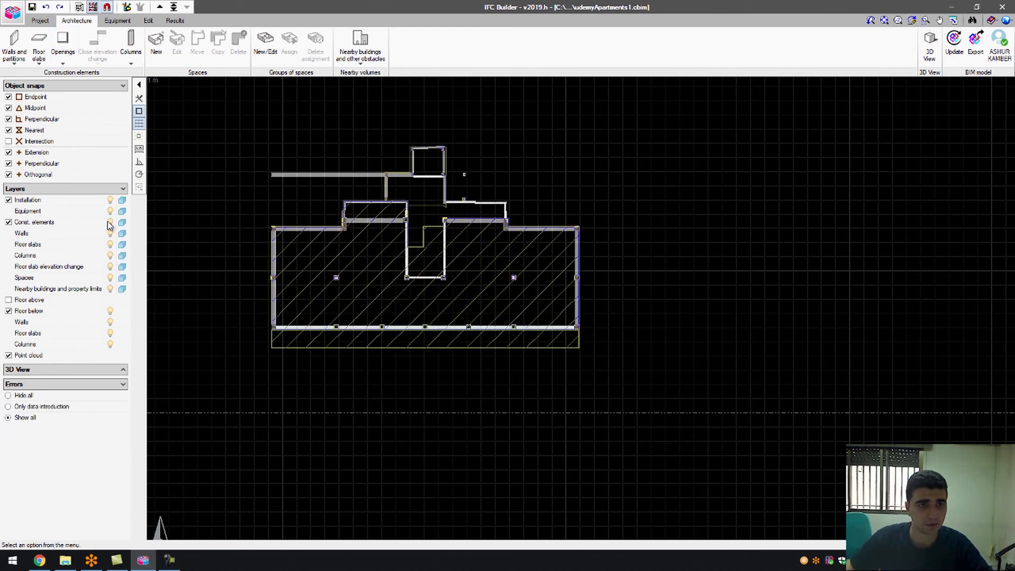
click(109, 222)
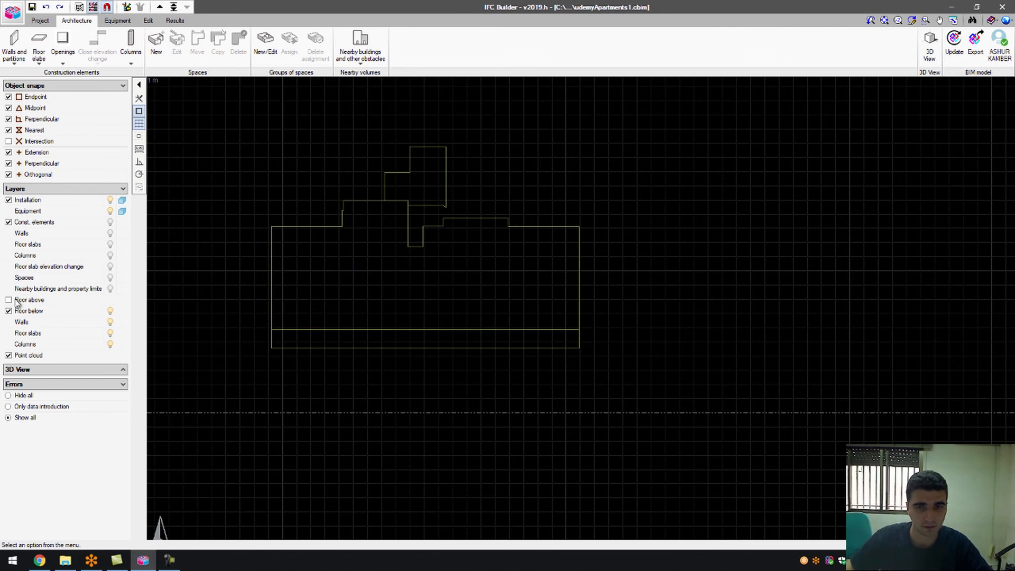
click(110, 222)
click(928, 45)
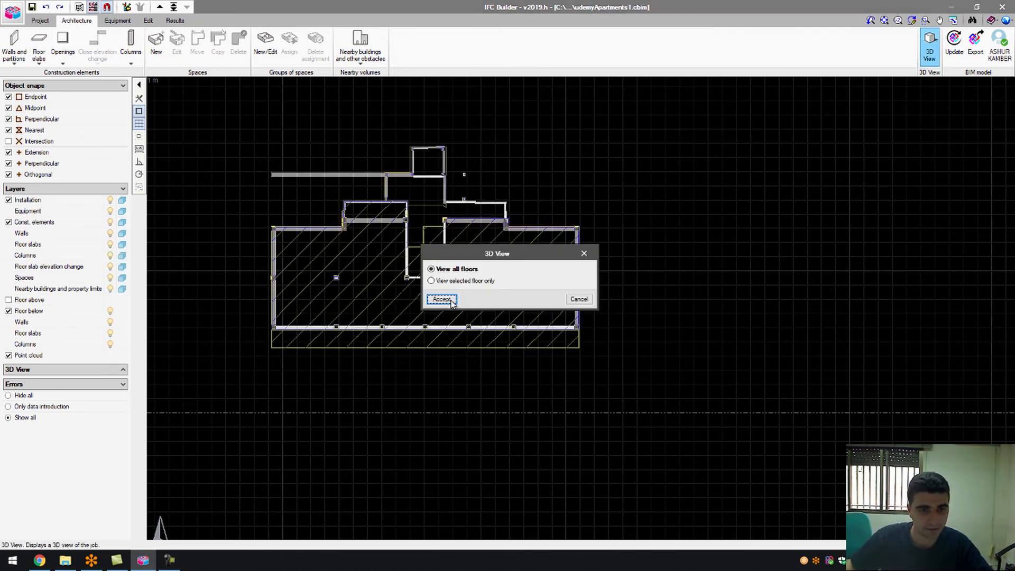
click(452, 298)
mouse_move(524, 269)
mouse_down()
mouse_move(657, 271)
mouse_move(552, 324)
mouse_move(619, 201)
mouse_move(596, 233)
mouse_move(709, 217)
mouse_move(553, 244)
mouse_move(695, 278)
mouse_move(802, 264)
mouse_move(603, 190)
mouse_move(698, 301)
mouse_move(734, 238)
mouse_move(761, 265)
mouse_move(727, 267)
mouse_up()
mouse_move(617, 280)
mouse_down()
mouse_move(692, 340)
mouse_move(703, 327)
mouse_up()
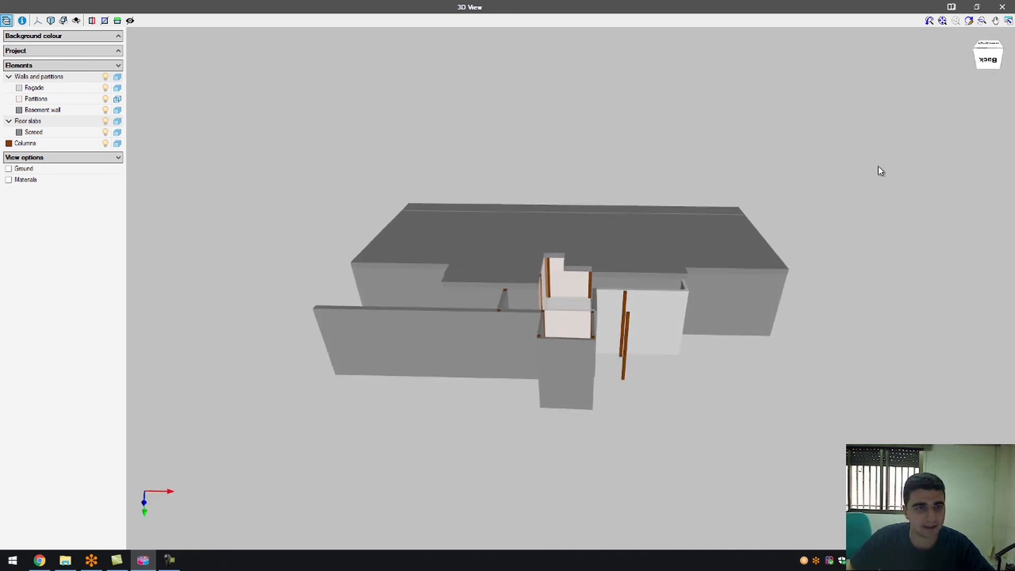
click(1010, 5)
Hide the construction elements in the plan, keeping only the floor slabs visible.
scroll(391, 195, up, 3)
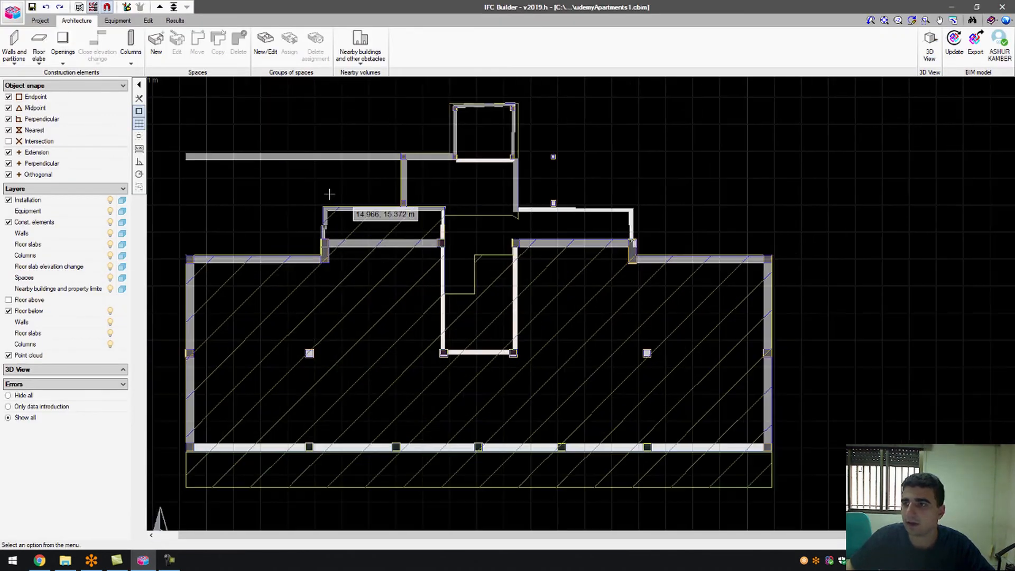
scroll(370, 153, down, 1)
scroll(392, 127, up, 3)
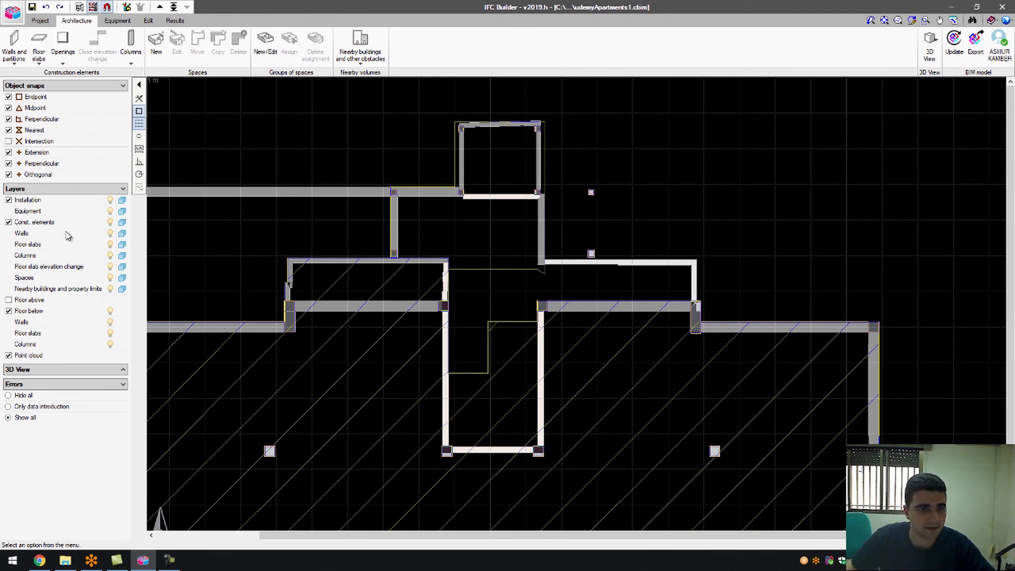
click(110, 222)
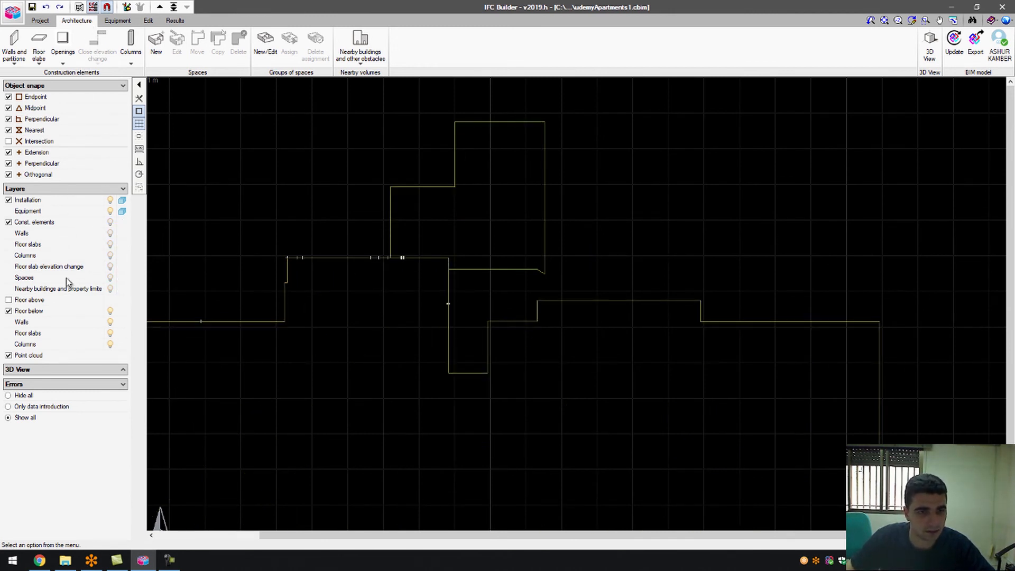
click(110, 245)
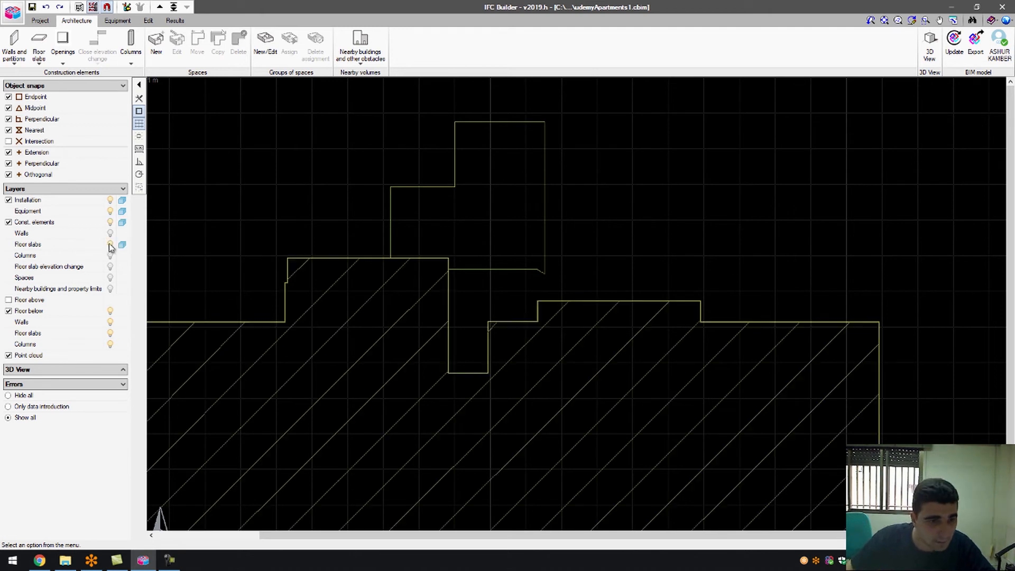
Start a screed at the main slab's upper edge and trace the upper block's stepped left side, top edge and right edge.
click(42, 51)
click(158, 108)
click(480, 305)
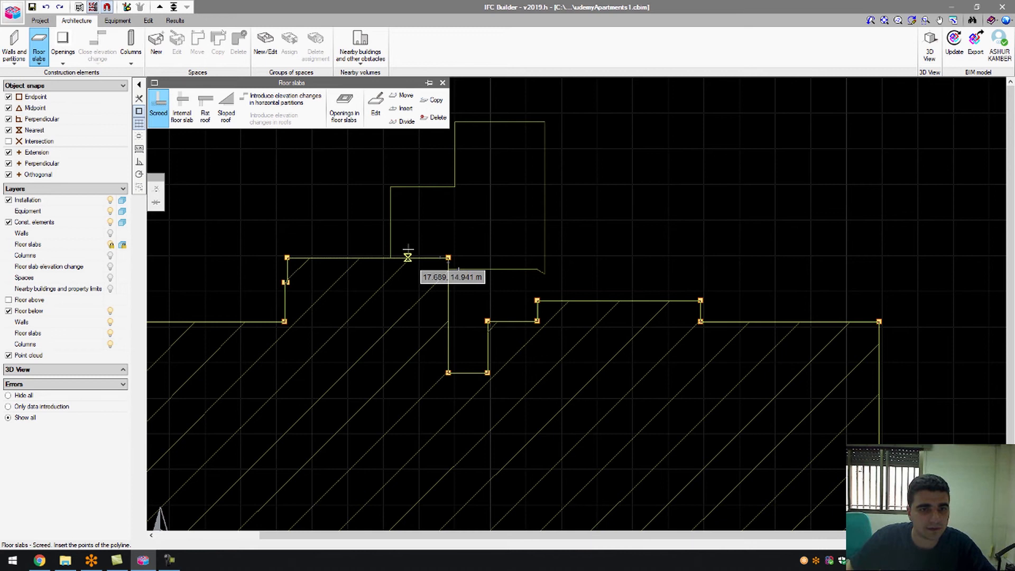
click(390, 257)
click(390, 187)
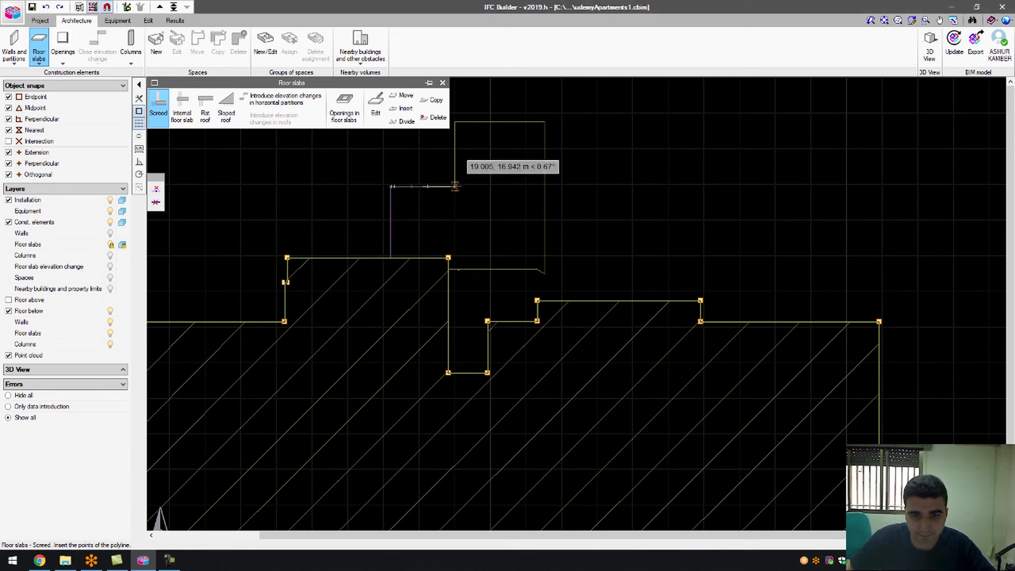
click(454, 187)
click(458, 120)
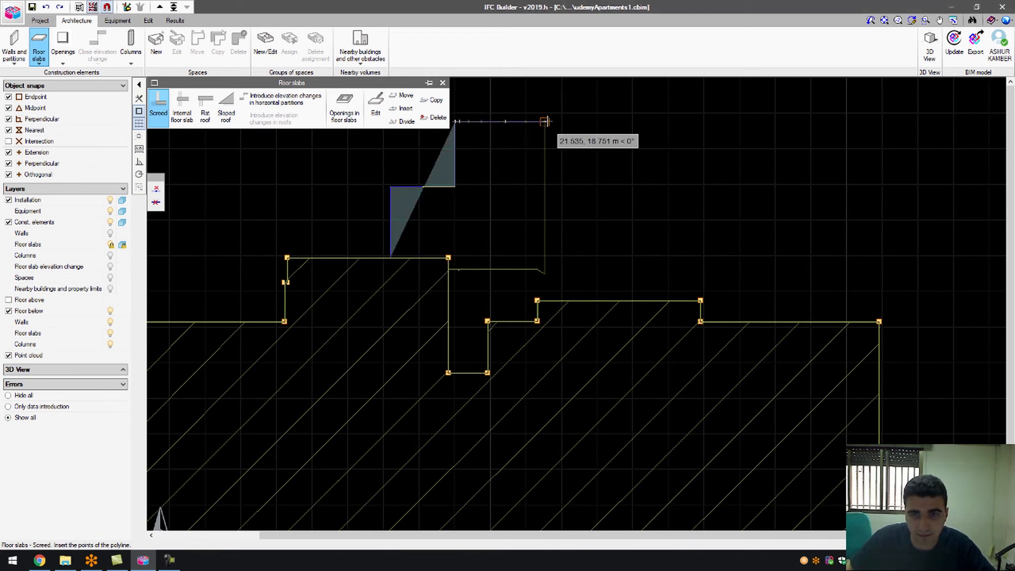
click(544, 122)
click(544, 271)
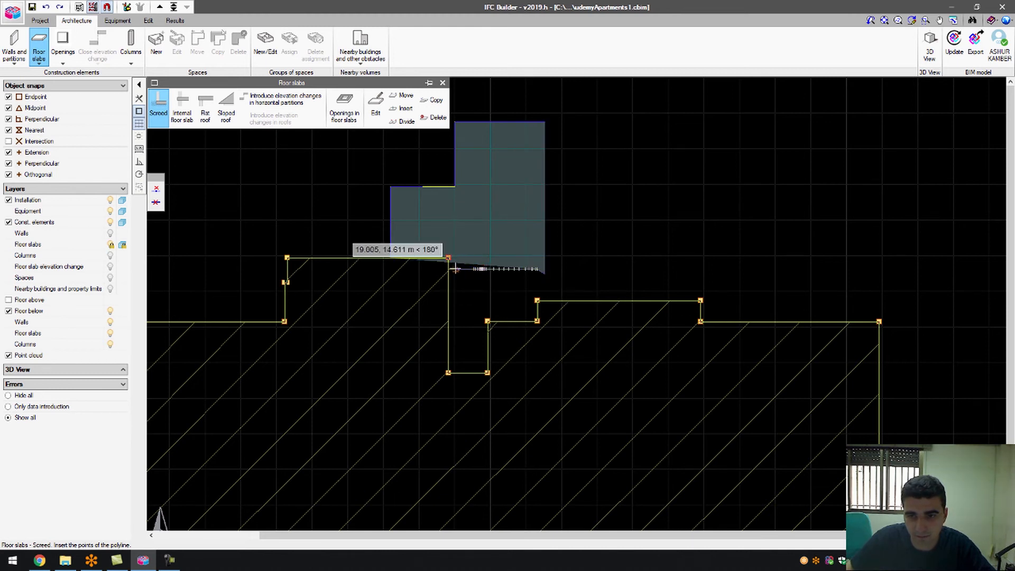
Close the screed polygon along the block's lower edge, the main slab's corner and back to the starting point.
scroll(448, 270, up, 5)
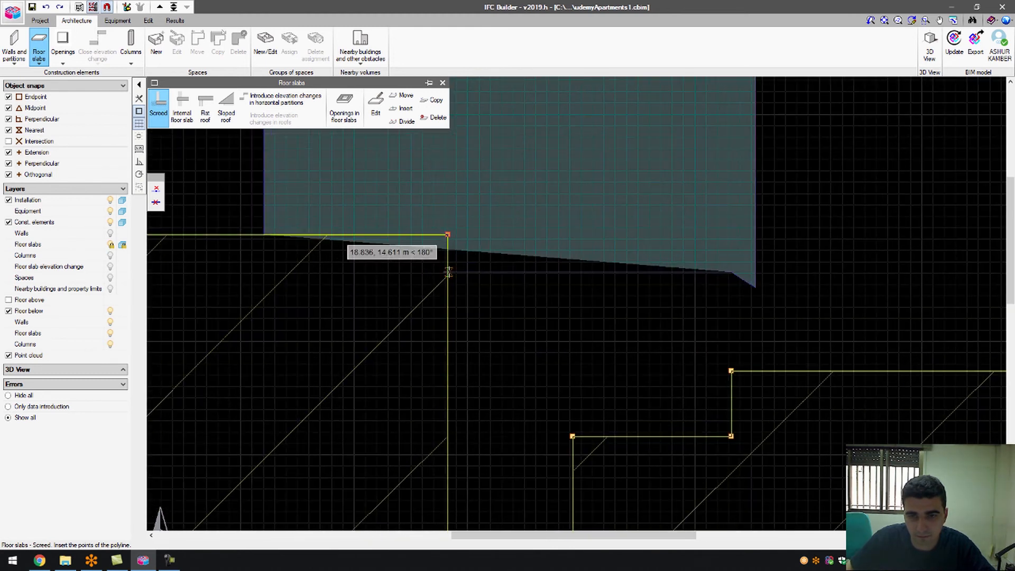
click(448, 272)
click(448, 235)
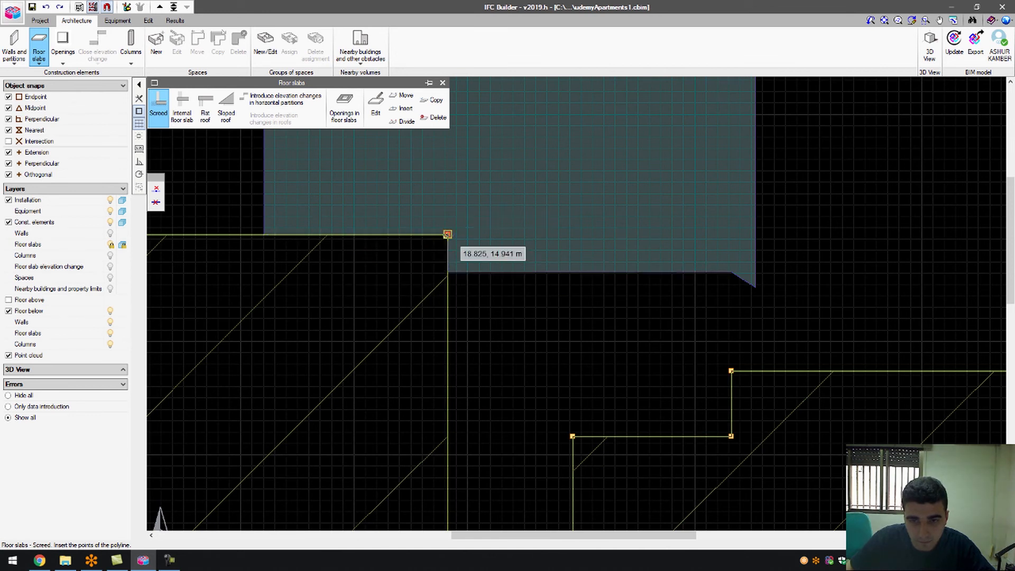
click(264, 235)
scroll(263, 234, down, 5)
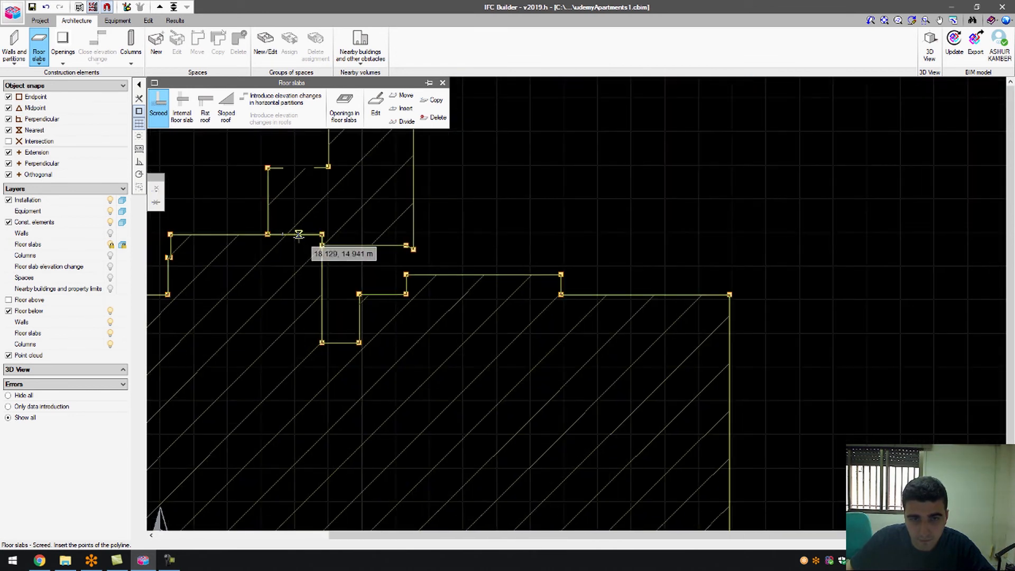
scroll(552, 253, down, 4)
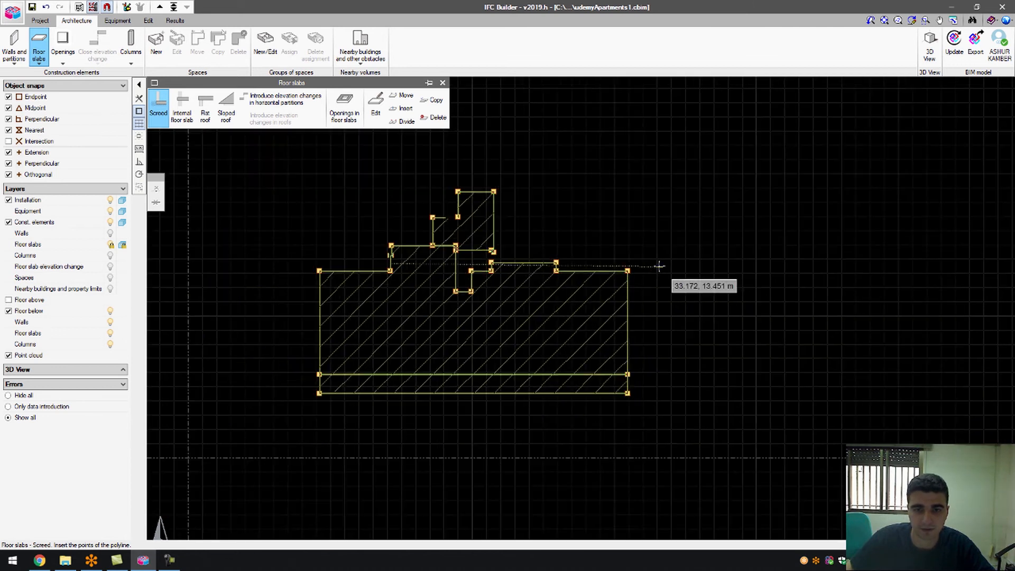
Examine the basement slabs, walls and columns in the 3D view, and return to the plan.
click(930, 47)
click(451, 298)
drag(492, 293, 750, 259)
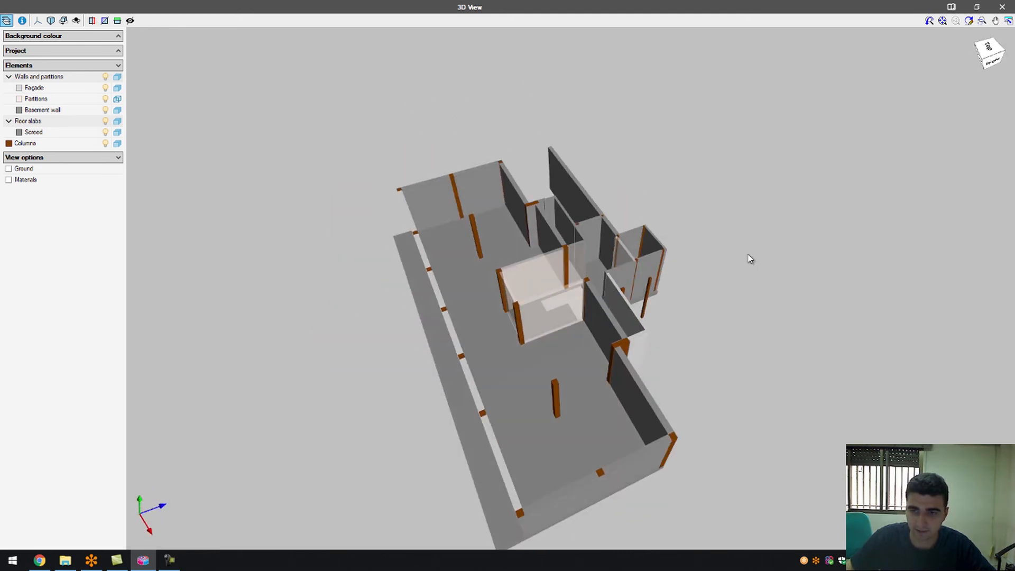
click(1002, 6)
scroll(452, 146, up, 2)
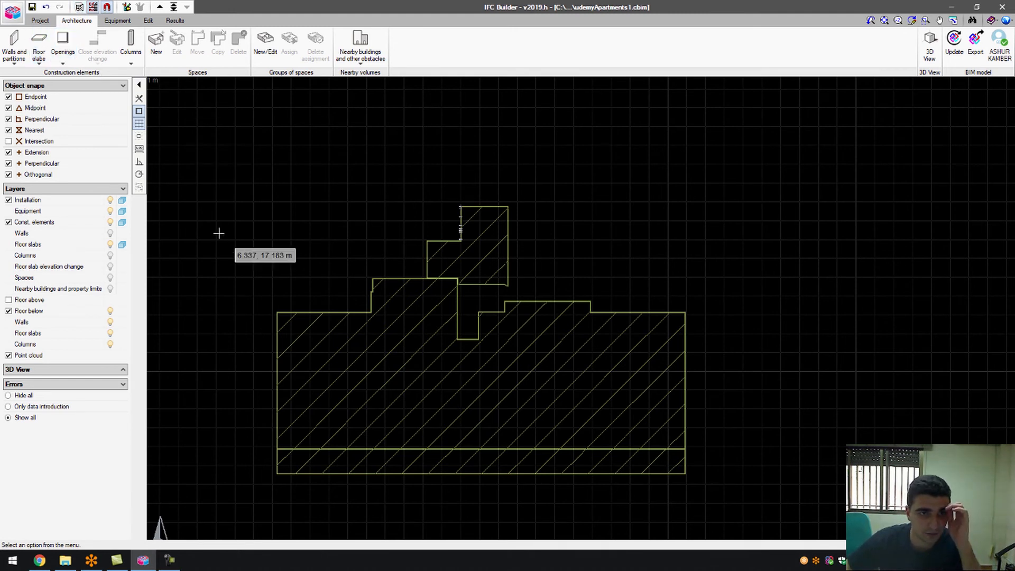
Hide the floor slabs and show only the WINDOW layer of the Basement template instead of SCREED.
click(110, 245)
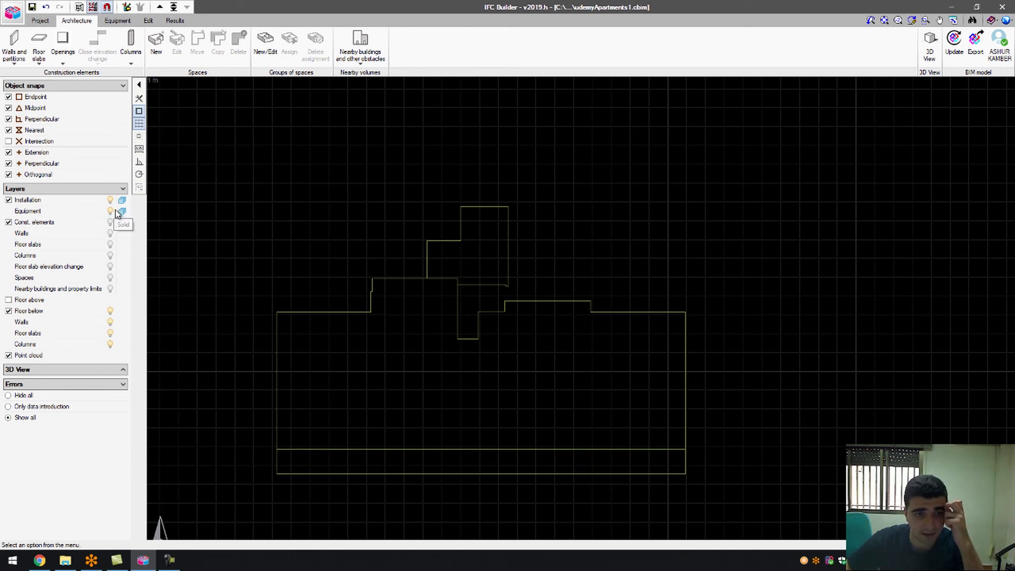
click(79, 7)
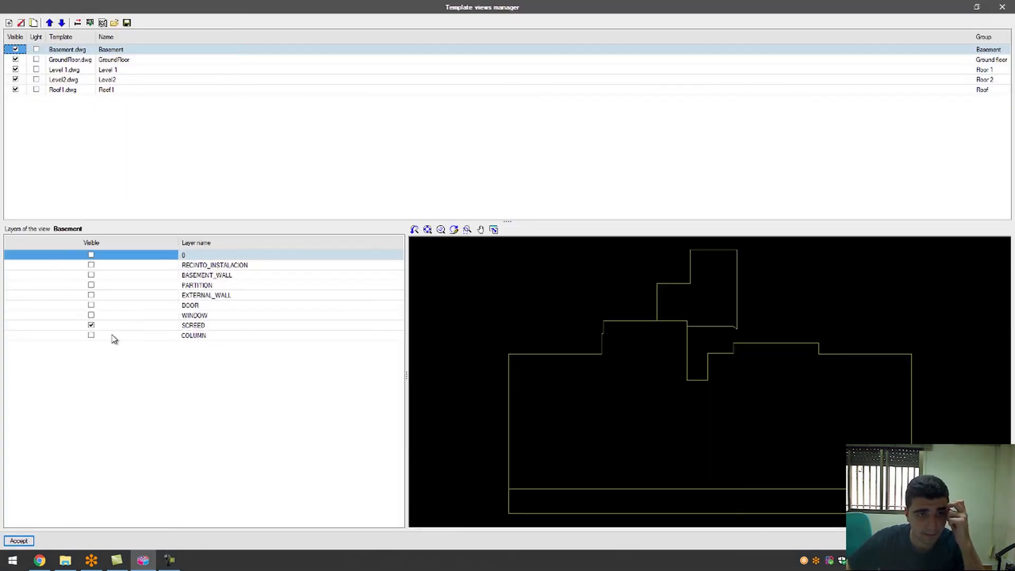
click(91, 326)
click(91, 316)
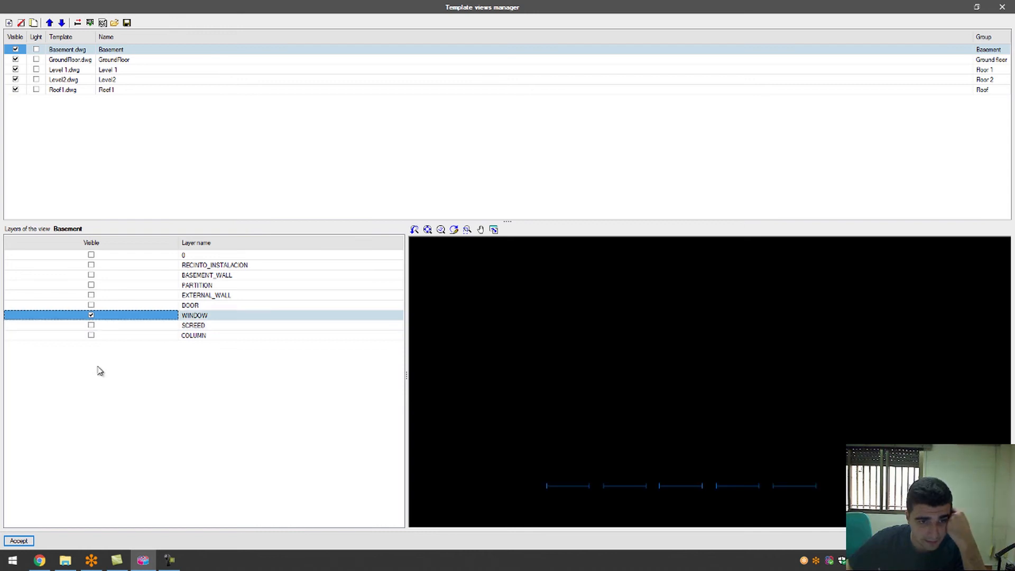
click(19, 540)
scroll(376, 454, up, 3)
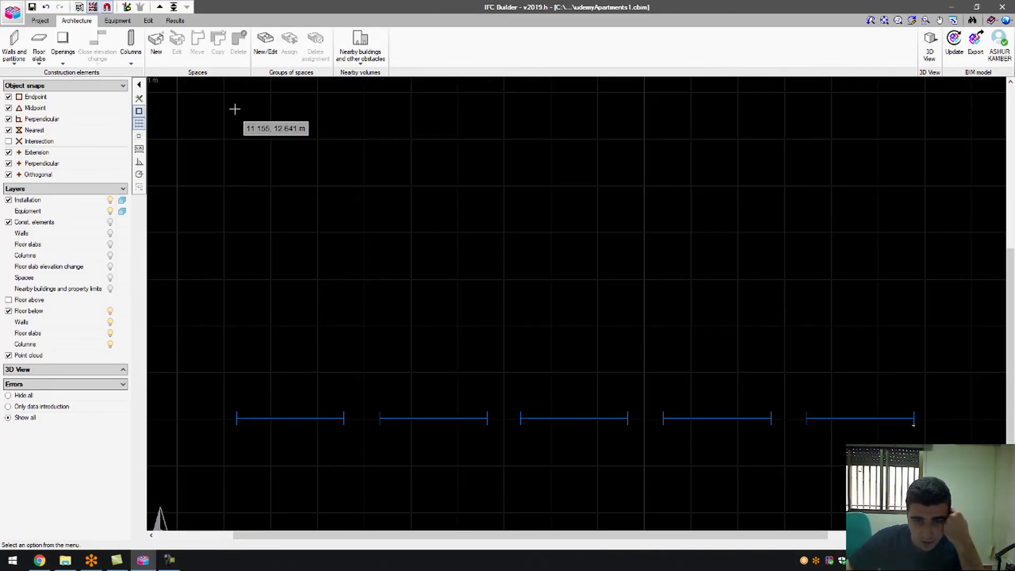
Create a glazed opening type BasementWindows with no fixed width and 1.020 m height, placed 1.200 m above ground.
click(62, 45)
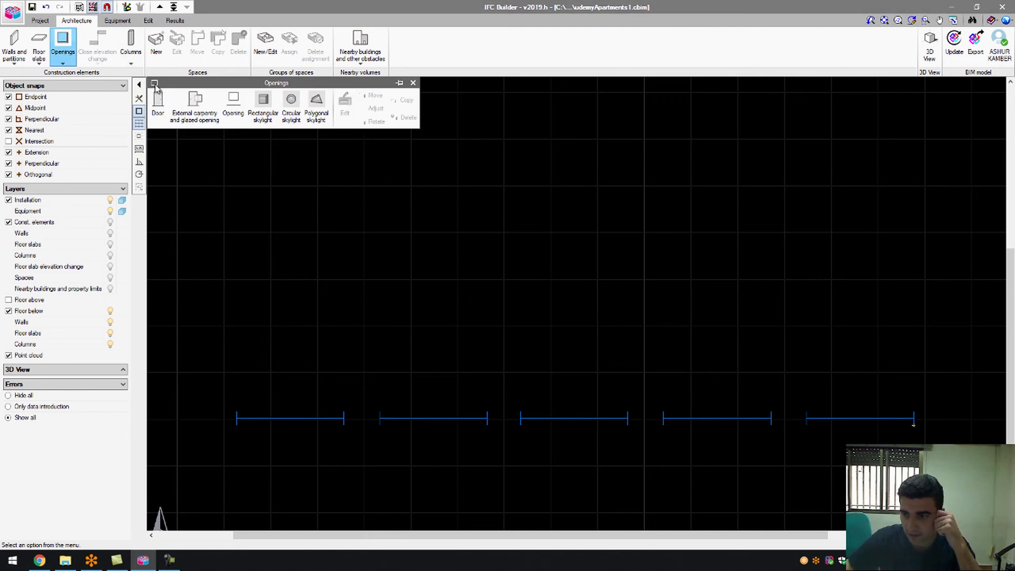
click(198, 121)
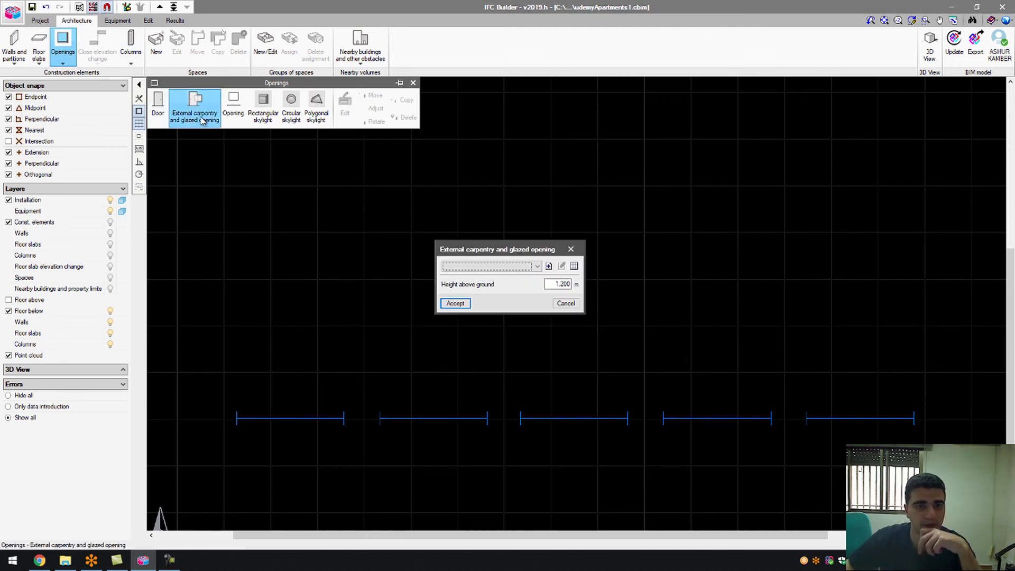
click(548, 266)
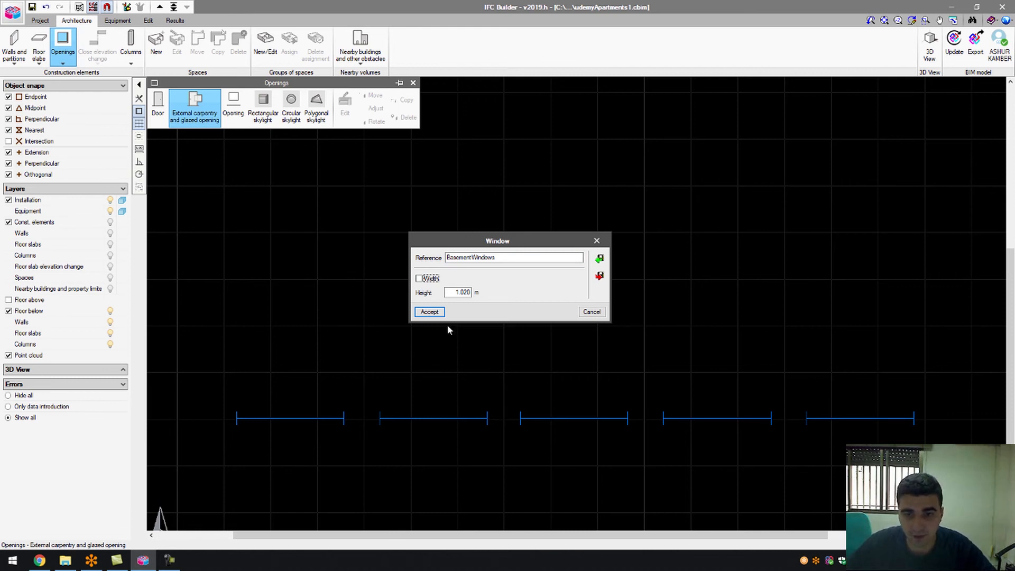
click(429, 312)
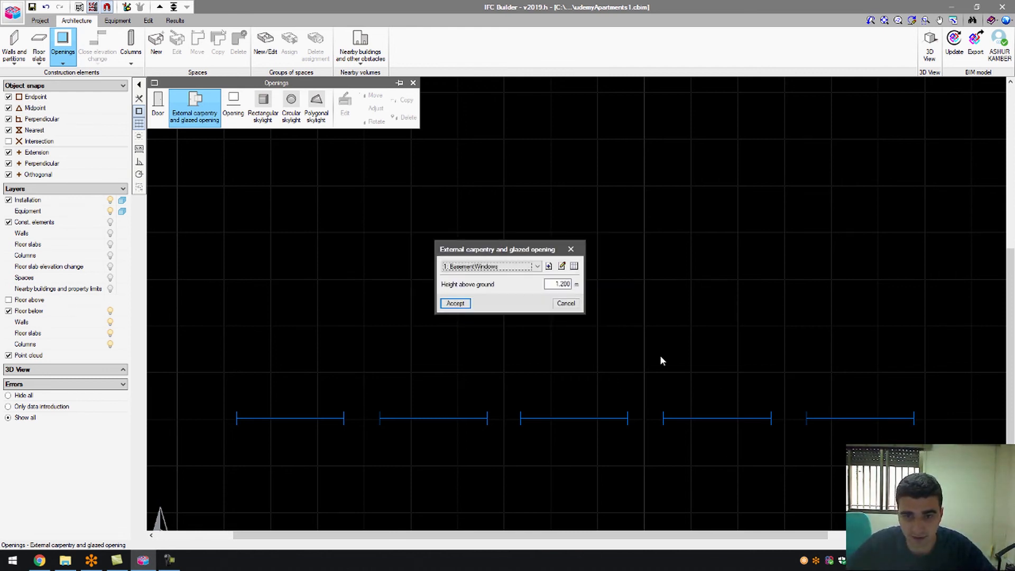
click(456, 303)
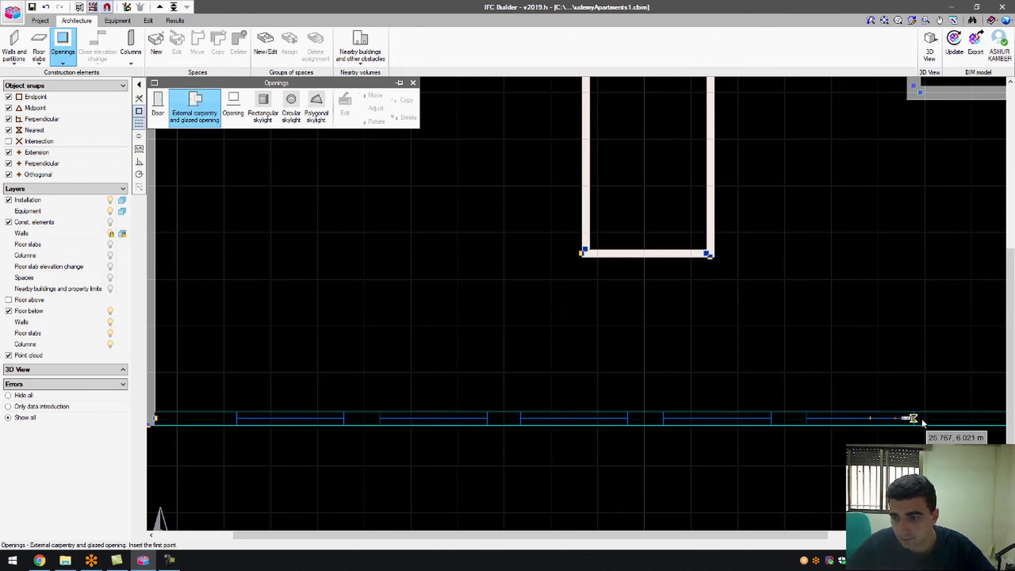
Place five BasementWindows openings in the lower façade wall, matching the ends of the template's window lines.
click(805, 418)
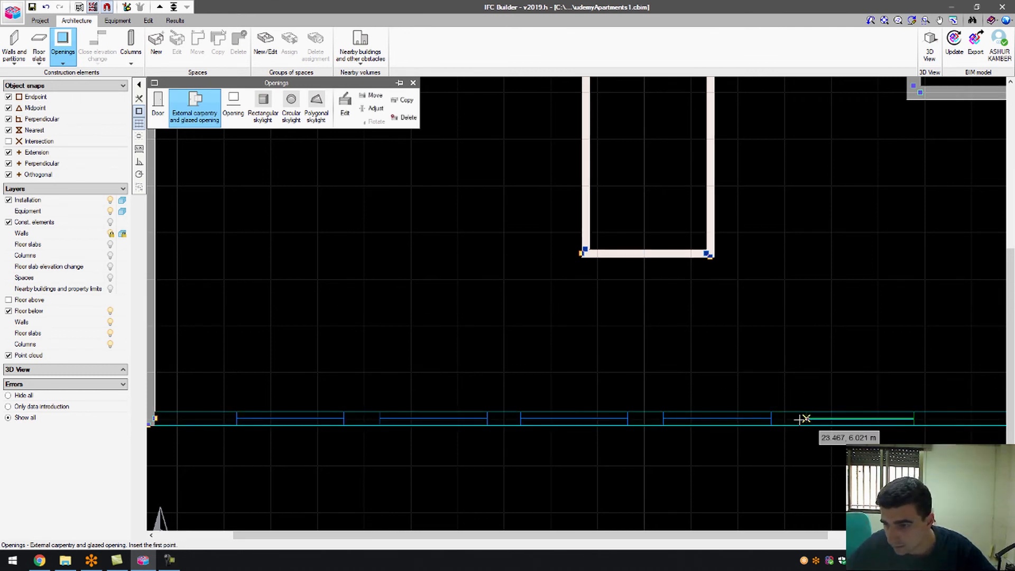
click(771, 418)
click(664, 418)
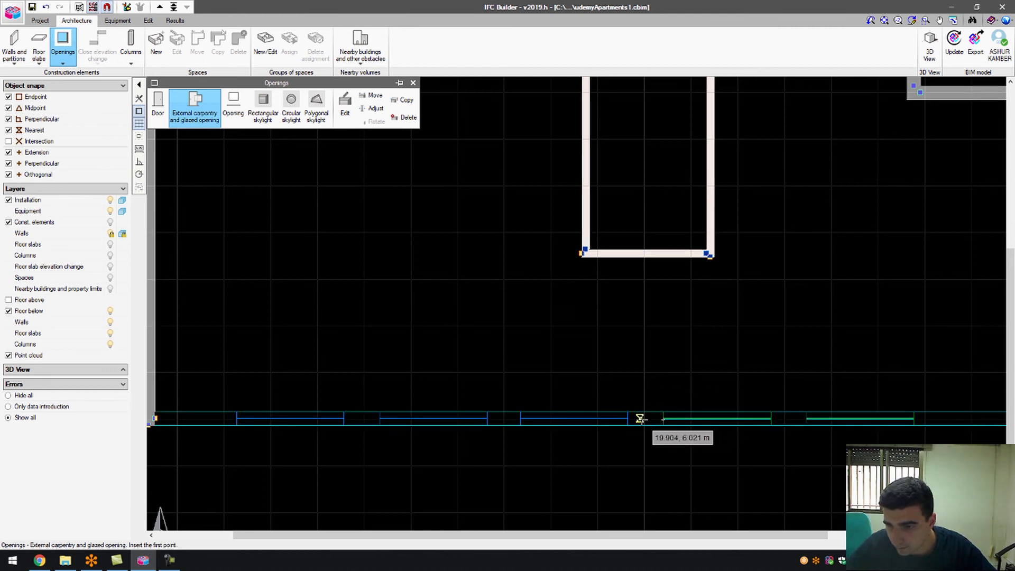
click(627, 418)
click(520, 419)
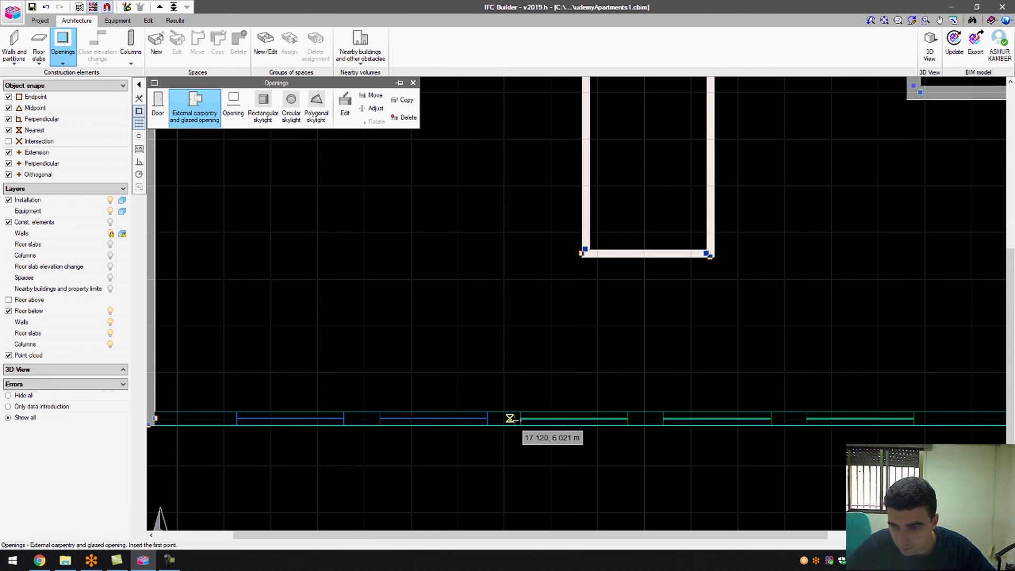
click(487, 418)
click(379, 418)
click(343, 418)
click(236, 419)
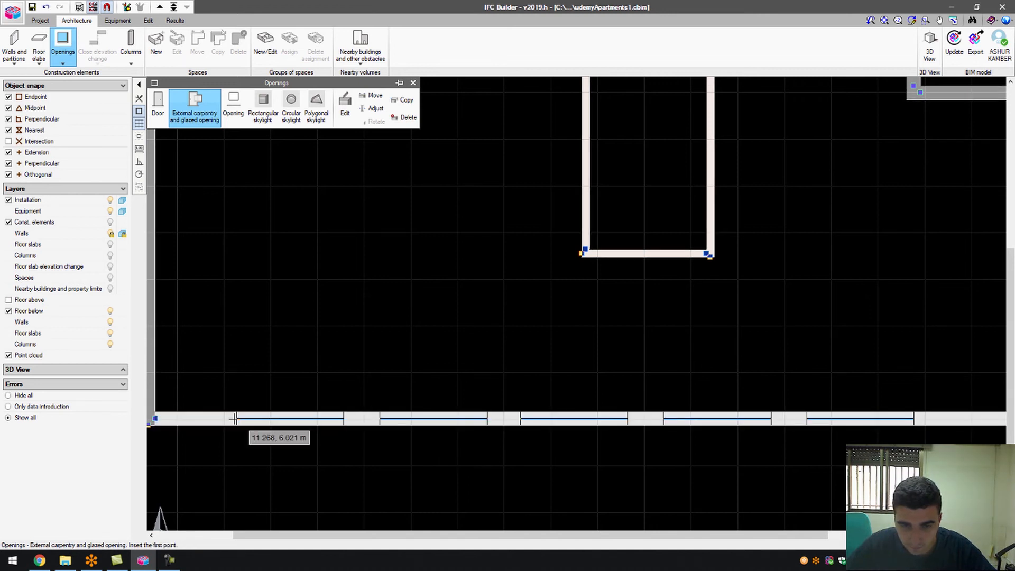
scroll(245, 370, down, 1)
scroll(245, 370, down, 2)
right_click(267, 370)
click(455, 304)
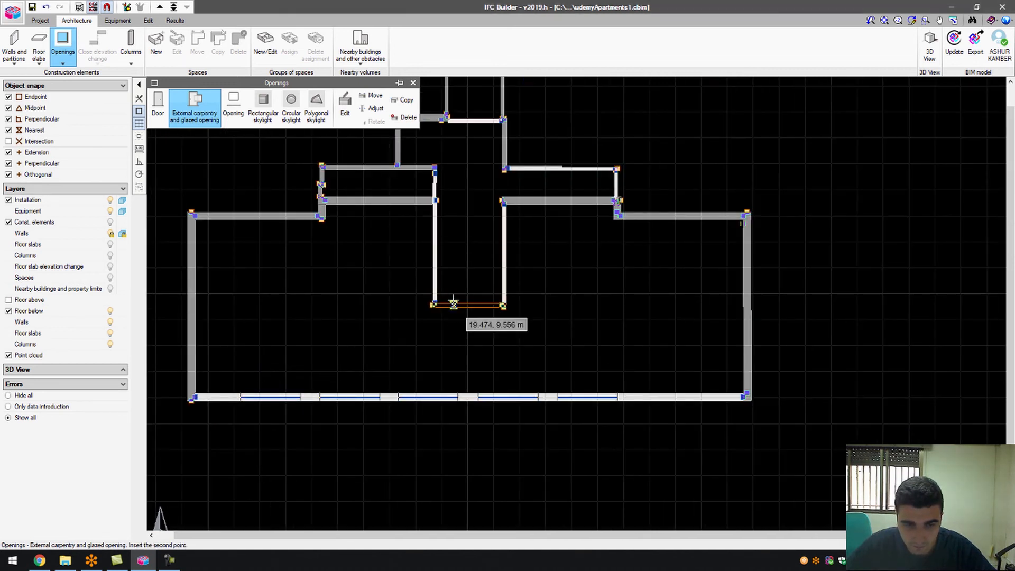
scroll(453, 305, up, 2)
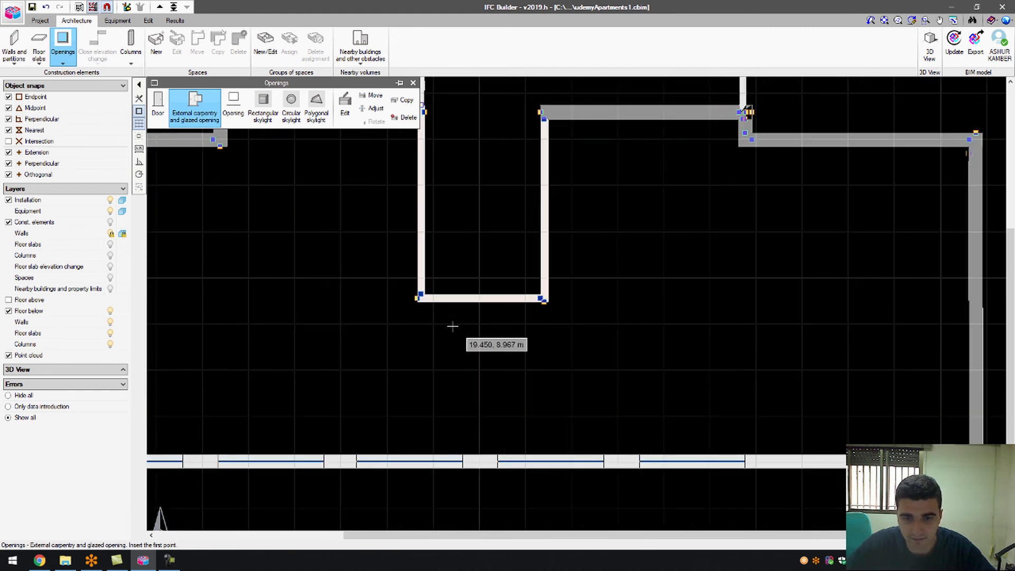
scroll(476, 328, down, 3)
scroll(483, 333, up, 2)
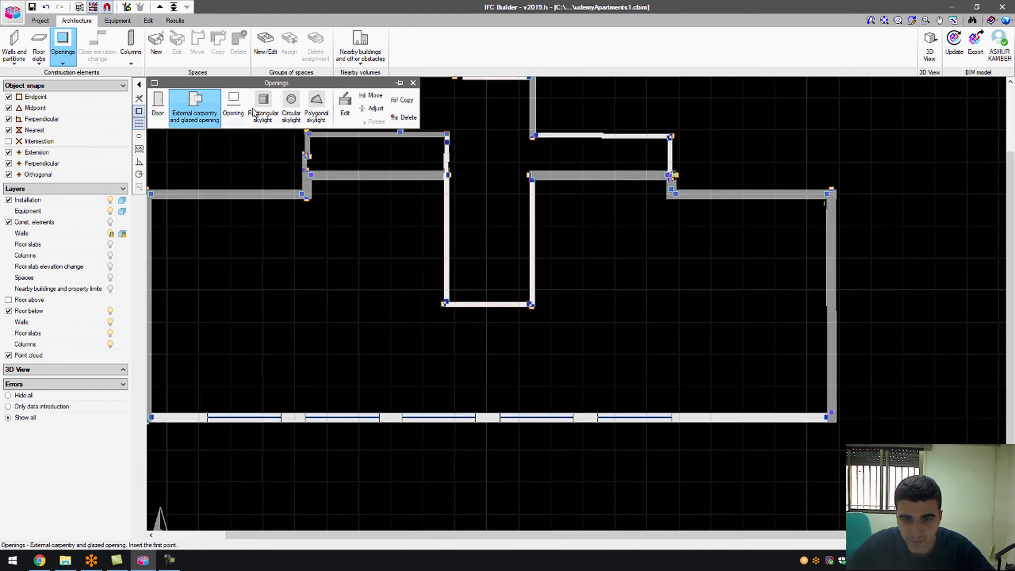
Show only the DOOR layer of the Basement template instead of WINDOW.
click(79, 7)
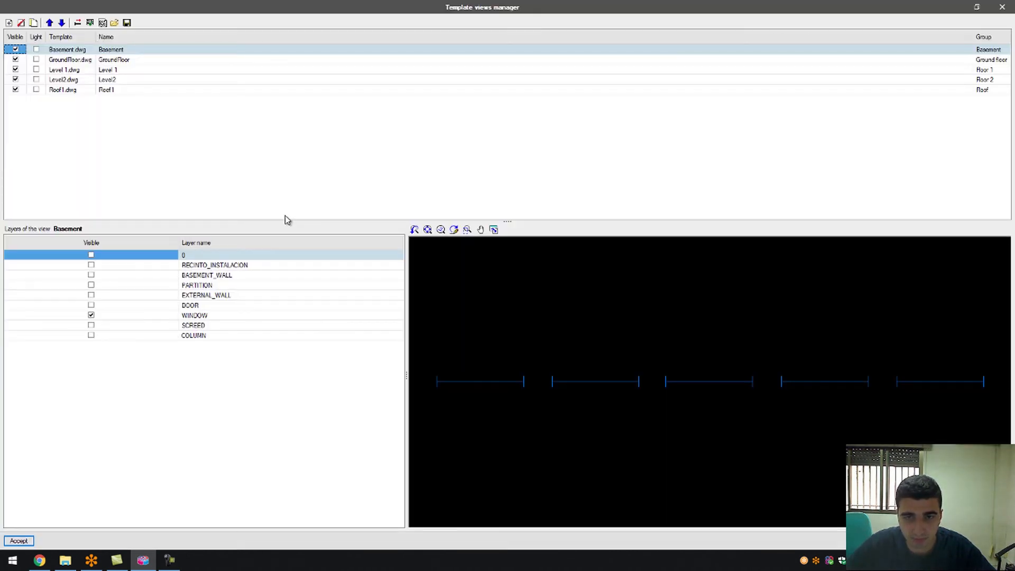
click(91, 315)
click(91, 305)
click(19, 540)
scroll(465, 401, down, 2)
scroll(435, 412, up, 3)
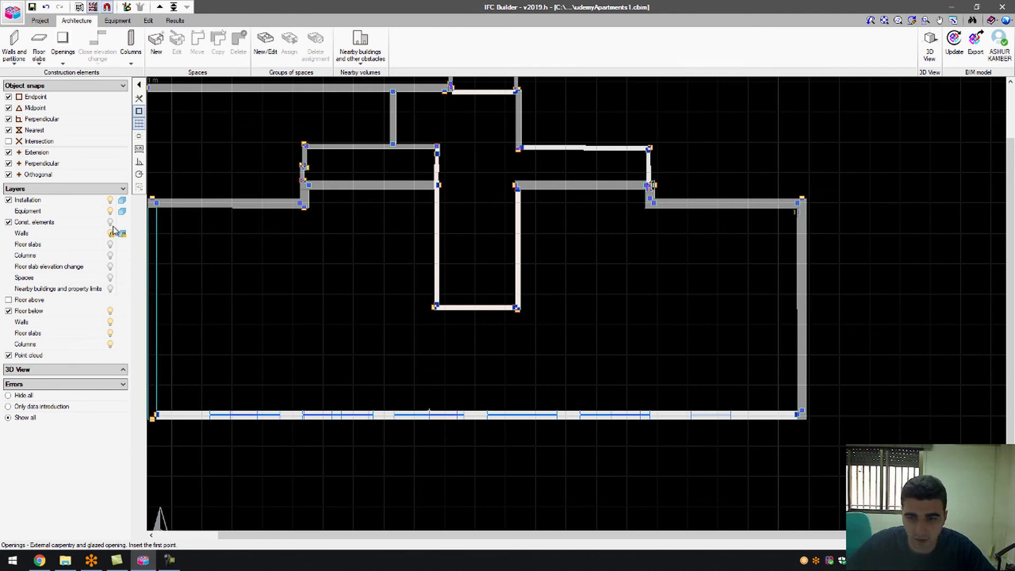
Hide the installation, construction elements and floor below layers, and leave the glazed opening command.
click(110, 212)
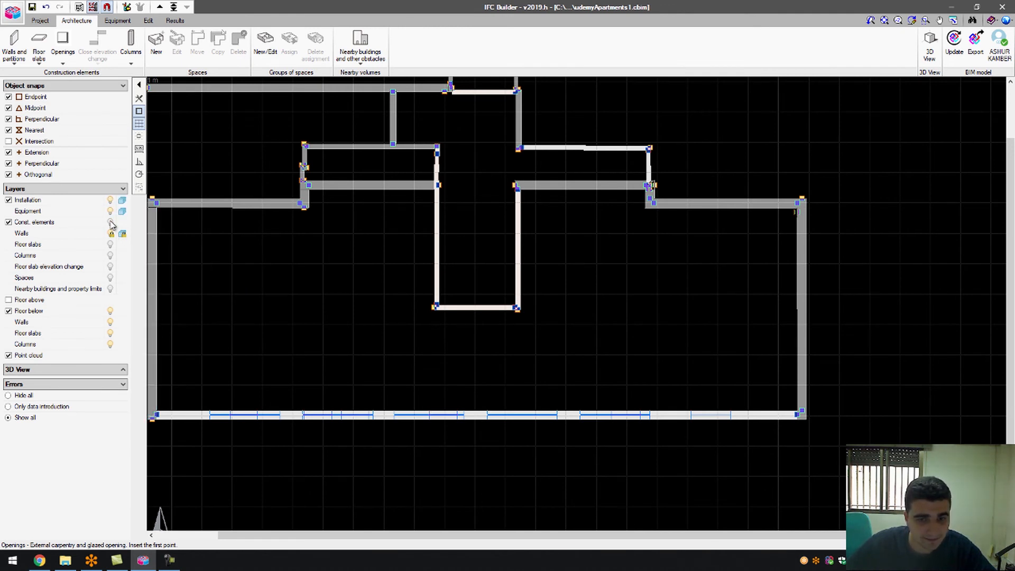
click(35, 312)
click(39, 223)
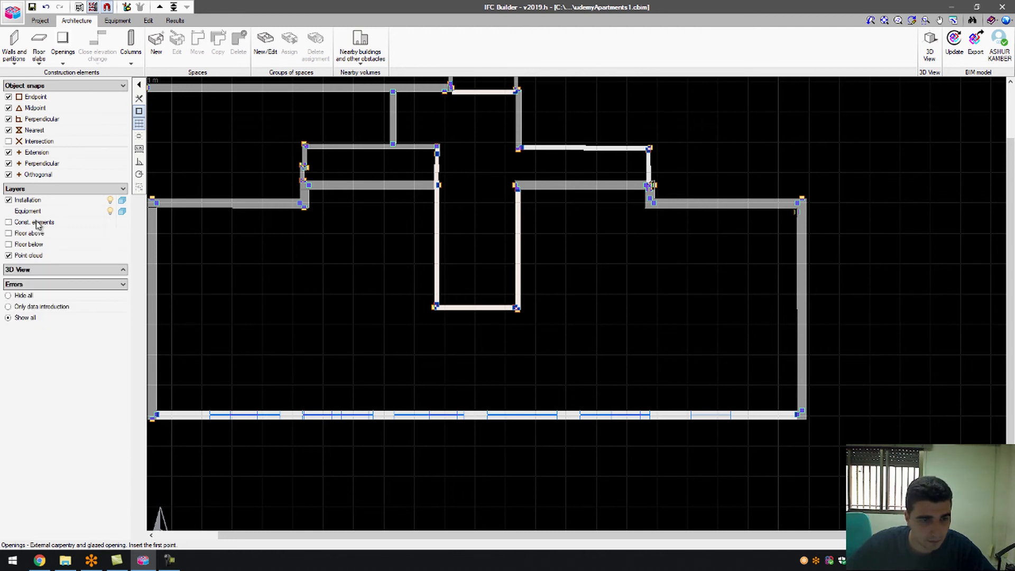
click(35, 205)
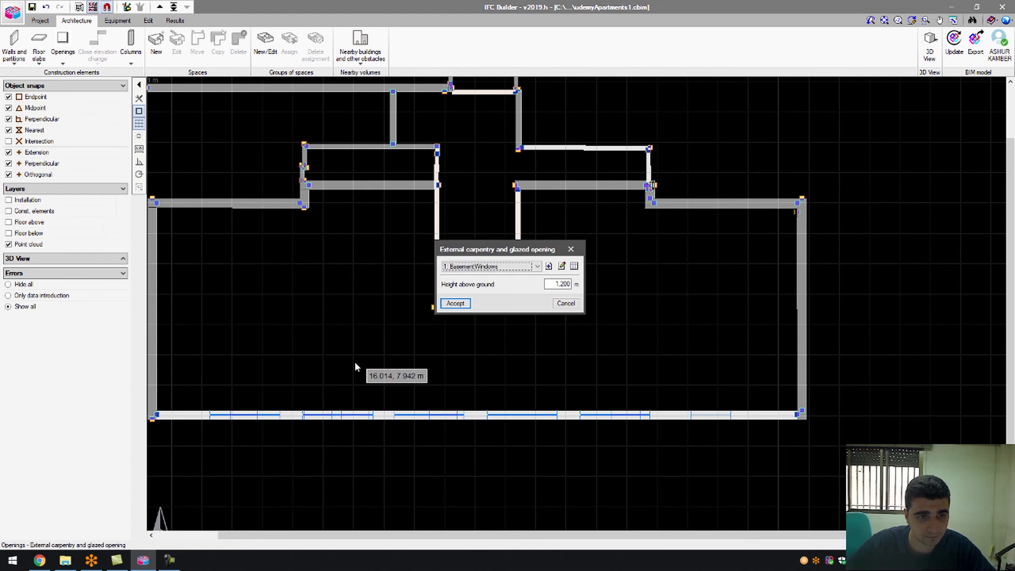
click(563, 304)
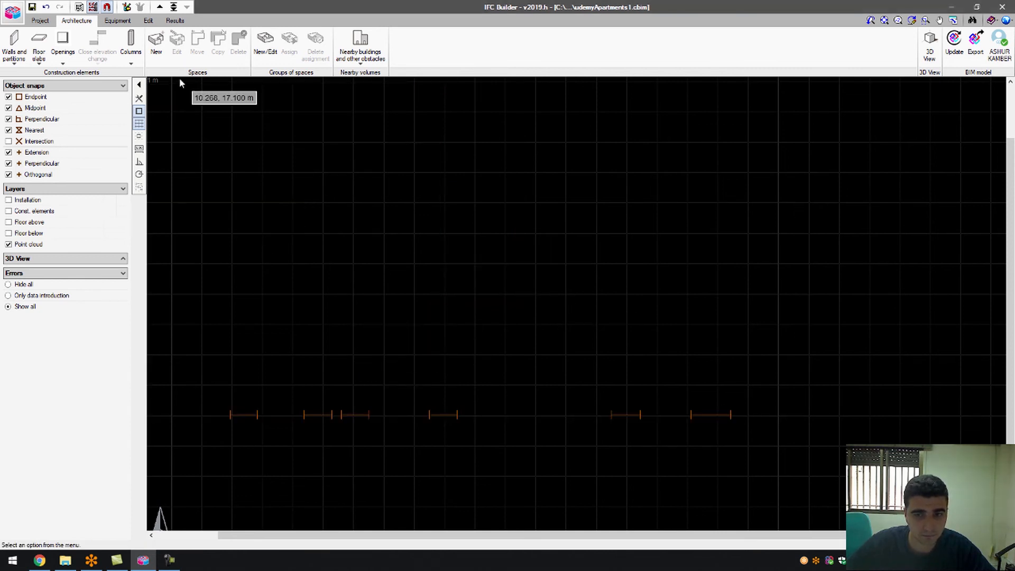
Create a door type BasementDoor01 with 0.800 m width and 2.030 m height.
click(61, 50)
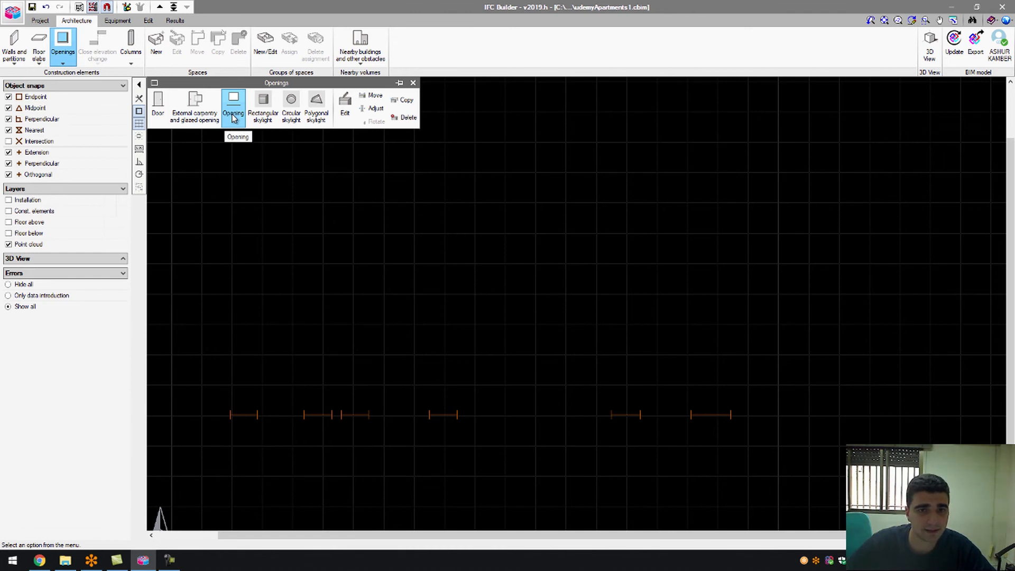
click(158, 105)
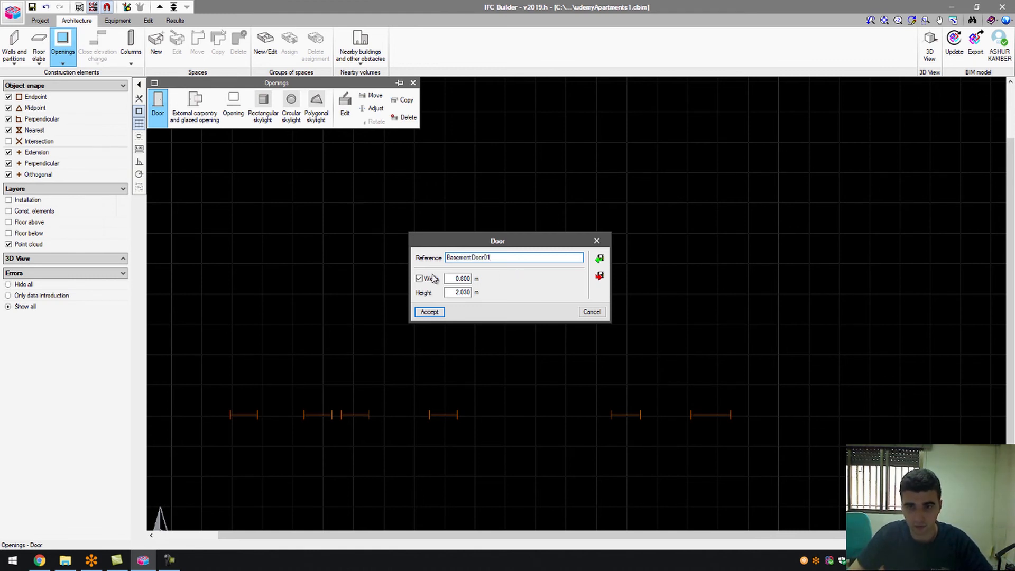
click(431, 312)
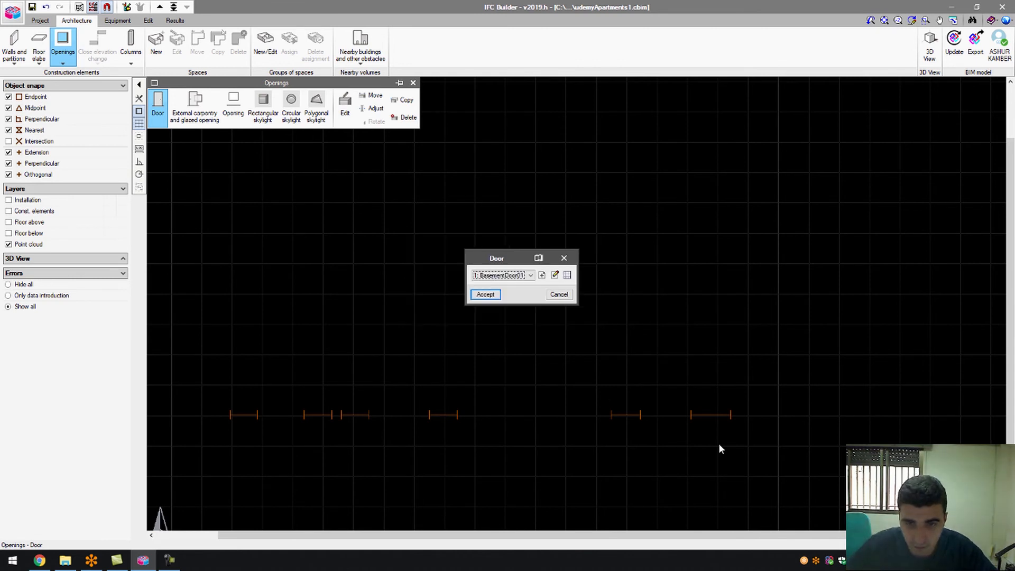
Place BasementDoor01 doors in the lower façade wall along the two rightmost door lines of the template.
click(478, 291)
scroll(732, 425, up, 6)
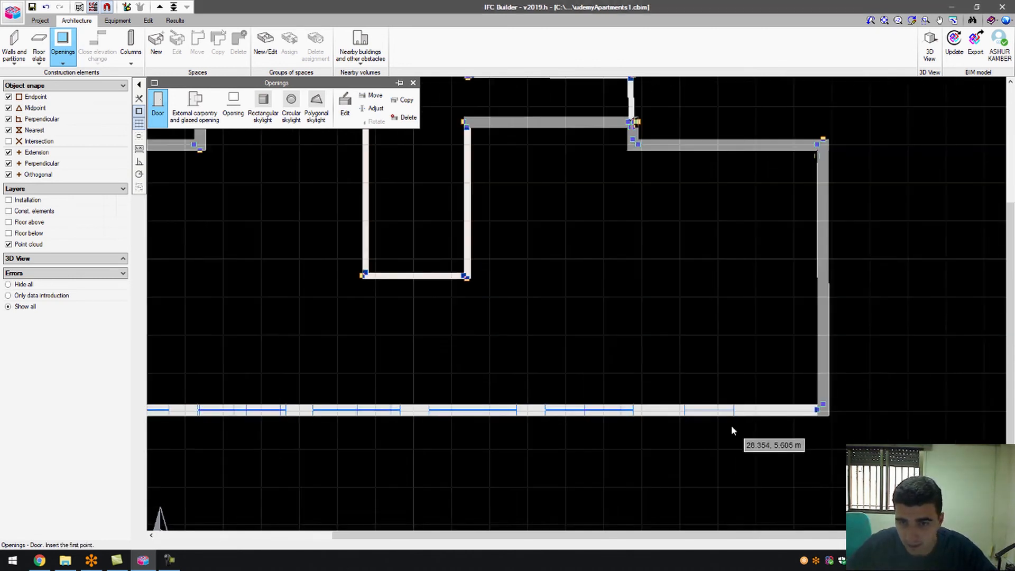
click(645, 398)
click(738, 398)
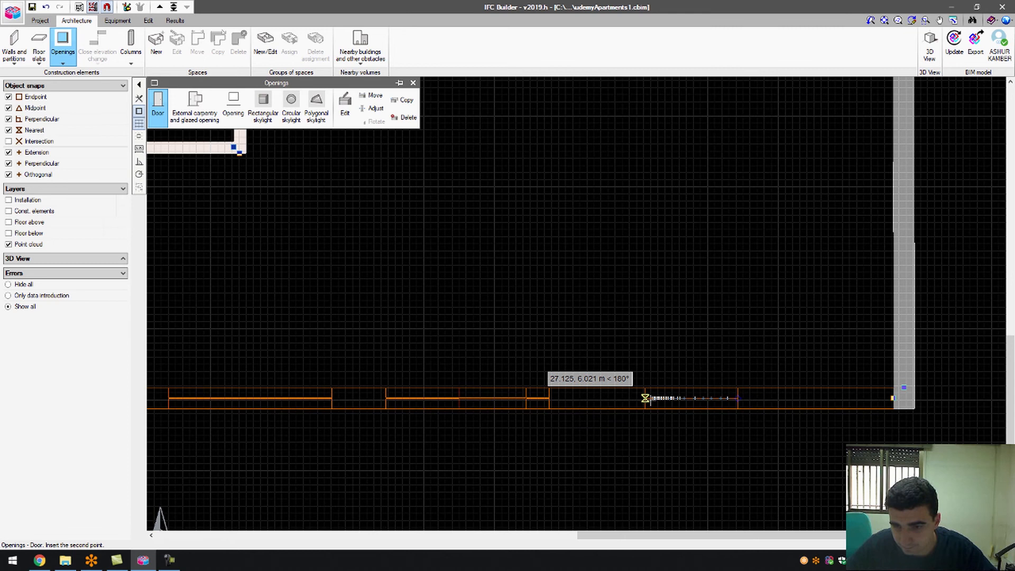
click(527, 398)
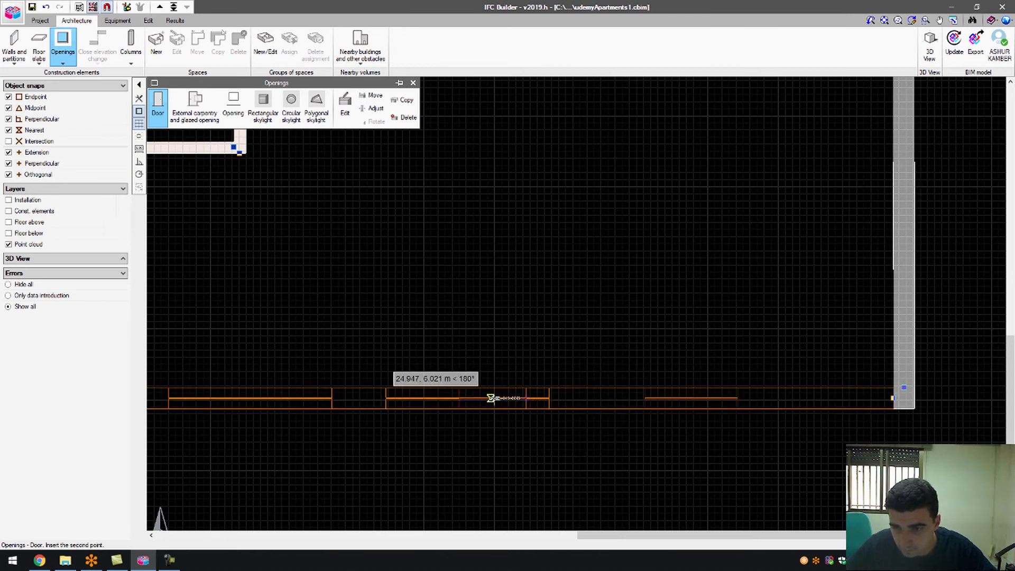
click(459, 399)
Place BasementDoor01 doors along the third and fourth template door lines from the right in the lower façade wall.
scroll(493, 408, down, 3)
scroll(404, 404, up, 2)
scroll(555, 423, down, 5)
scroll(375, 412, up, 4)
scroll(374, 411, up, 2)
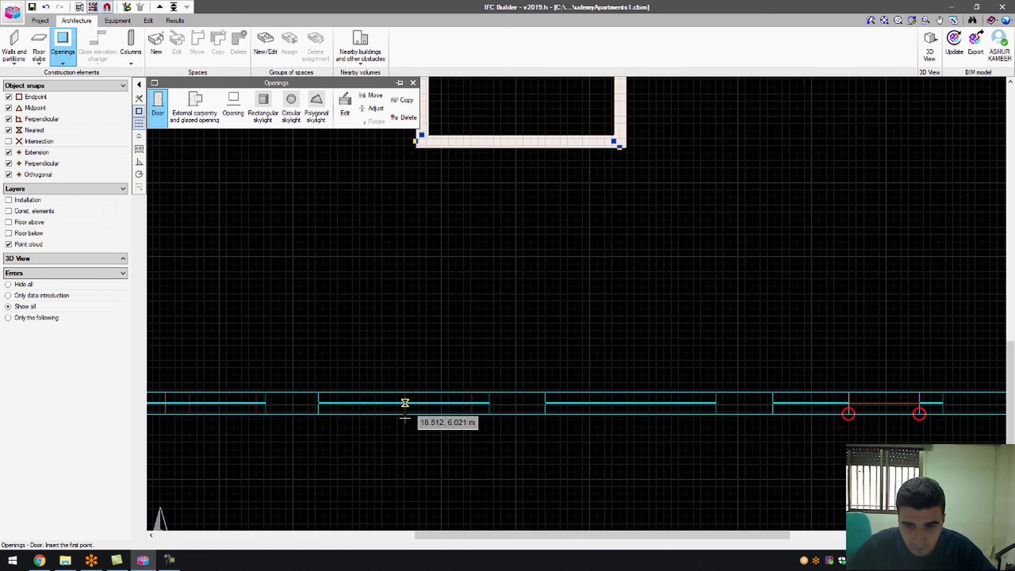
scroll(601, 424, down, 3)
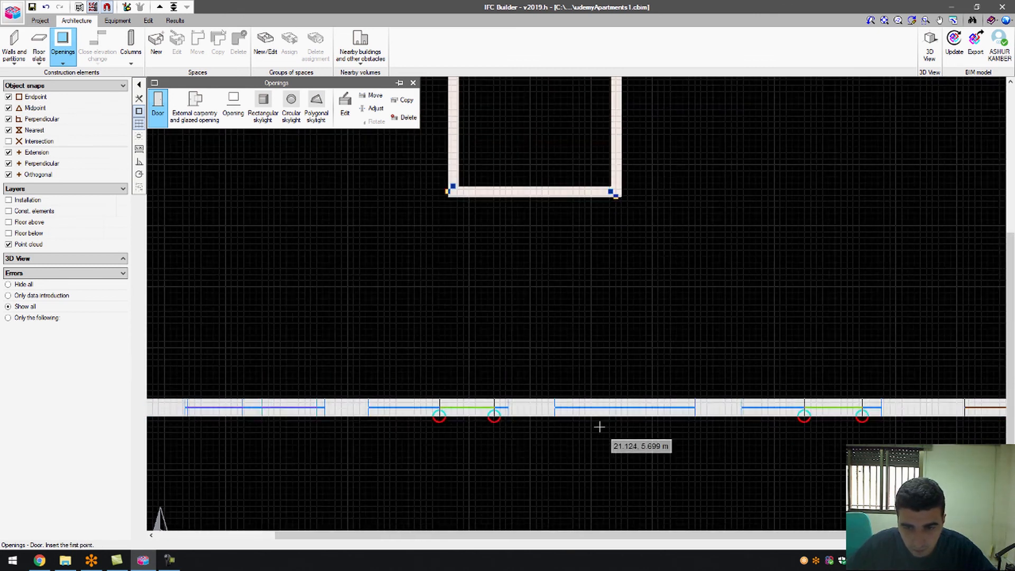
scroll(382, 417, up, 3)
click(382, 406)
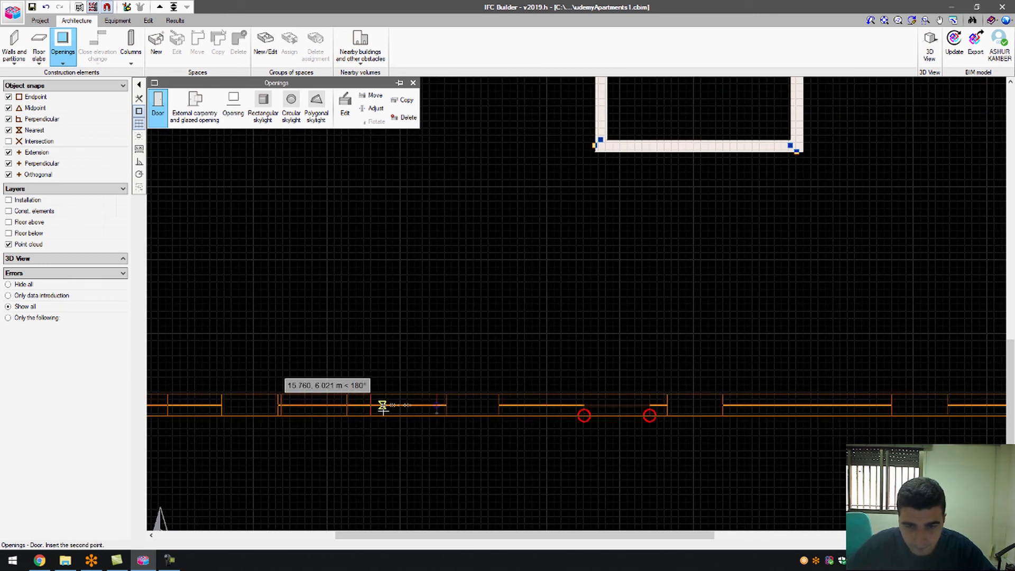
click(371, 406)
Place a BasementDoor01 door on the fifth template door line from the right and leave the door command.
click(345, 405)
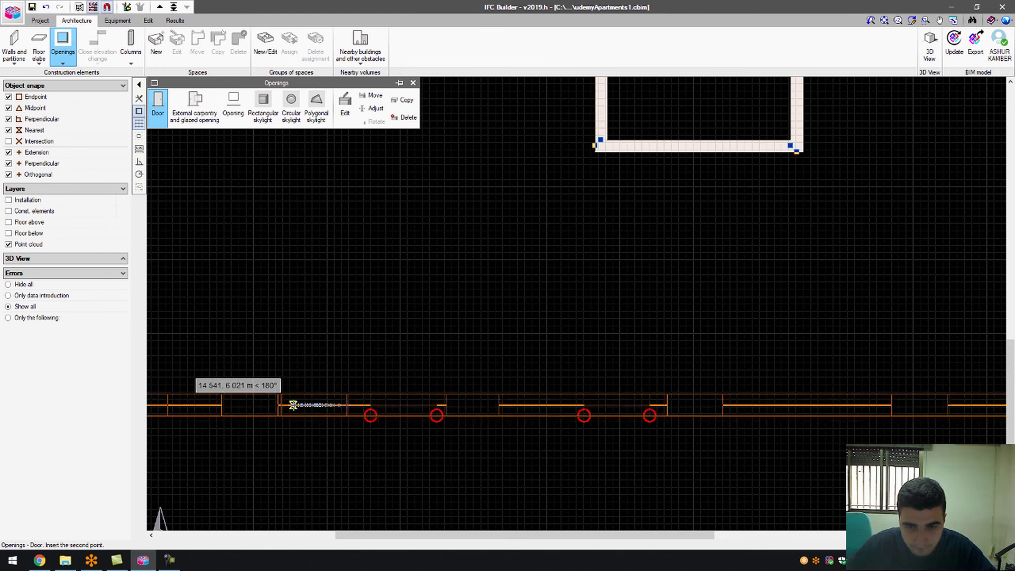
scroll(276, 405, up, 5)
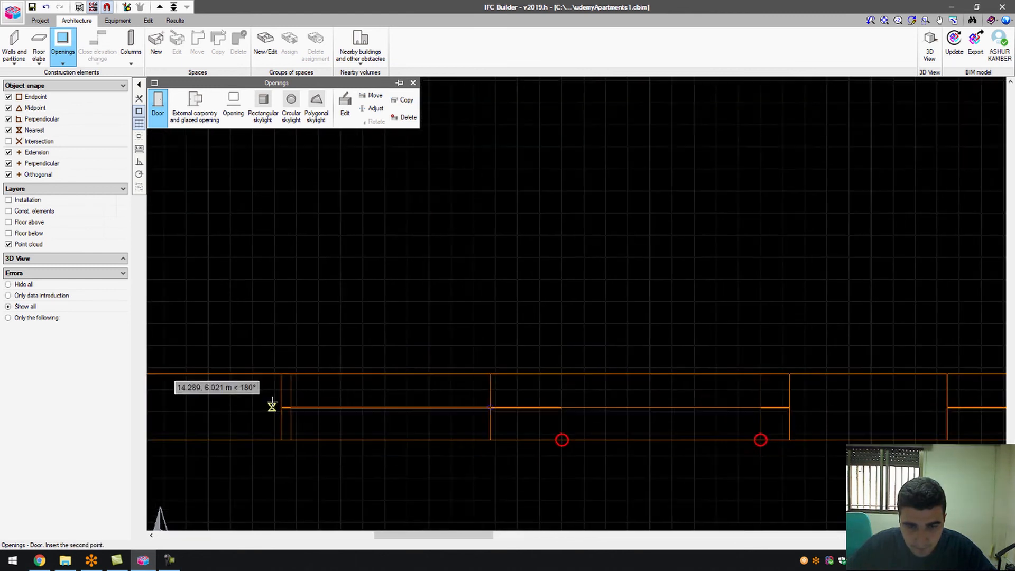
click(281, 407)
scroll(347, 407, down, 4)
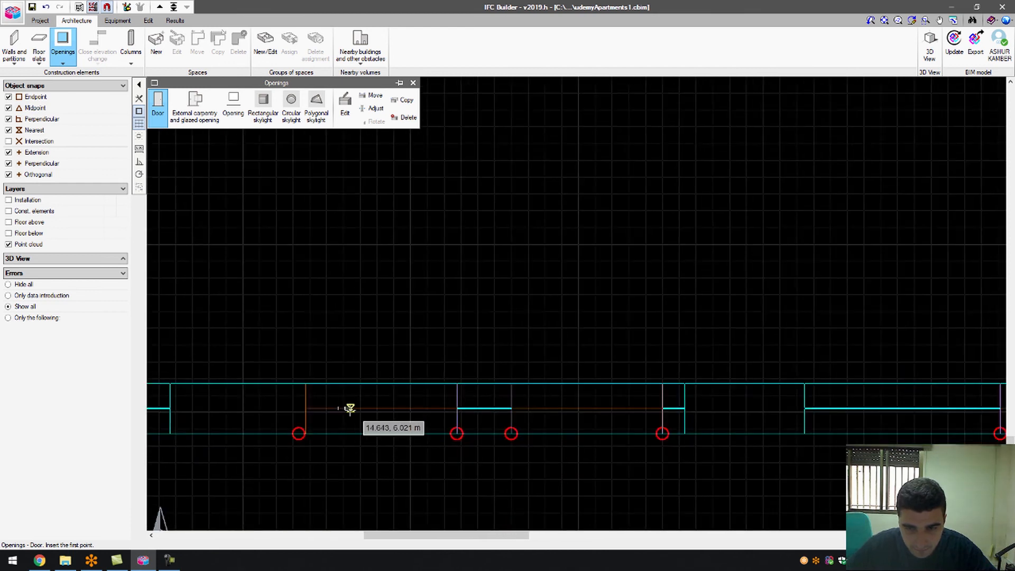
scroll(432, 413, down, 1)
scroll(343, 410, up, 4)
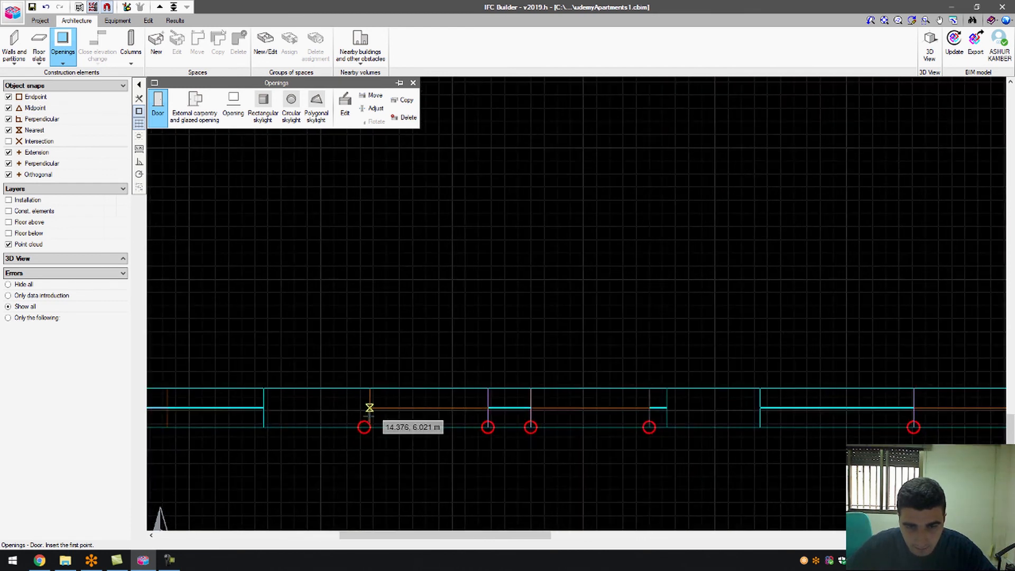
scroll(373, 418, up, 1)
click(380, 410)
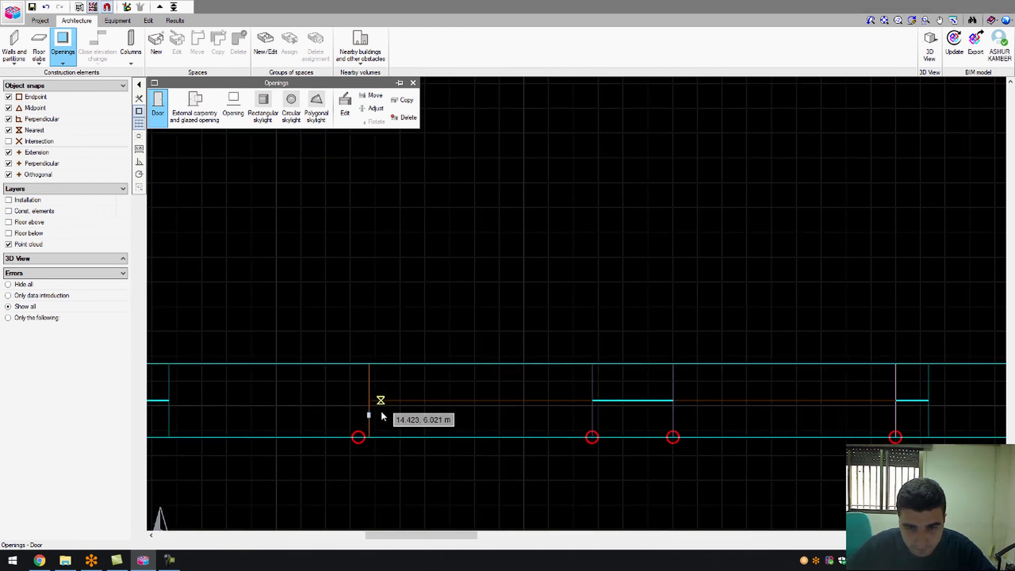
click(550, 295)
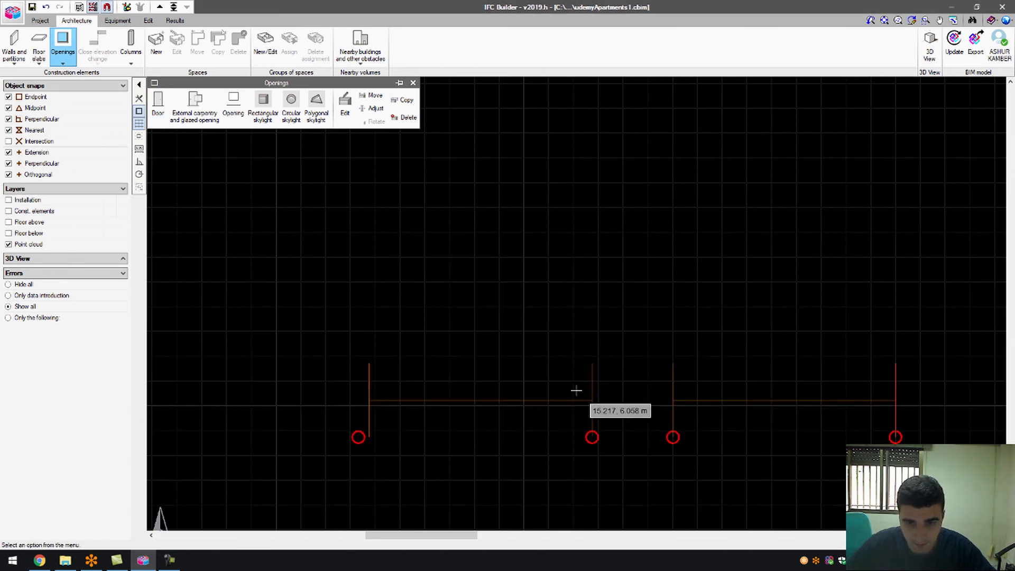
Insert the fifth door again with BasementDoor01, matching both ends of its template door line exactly.
click(158, 108)
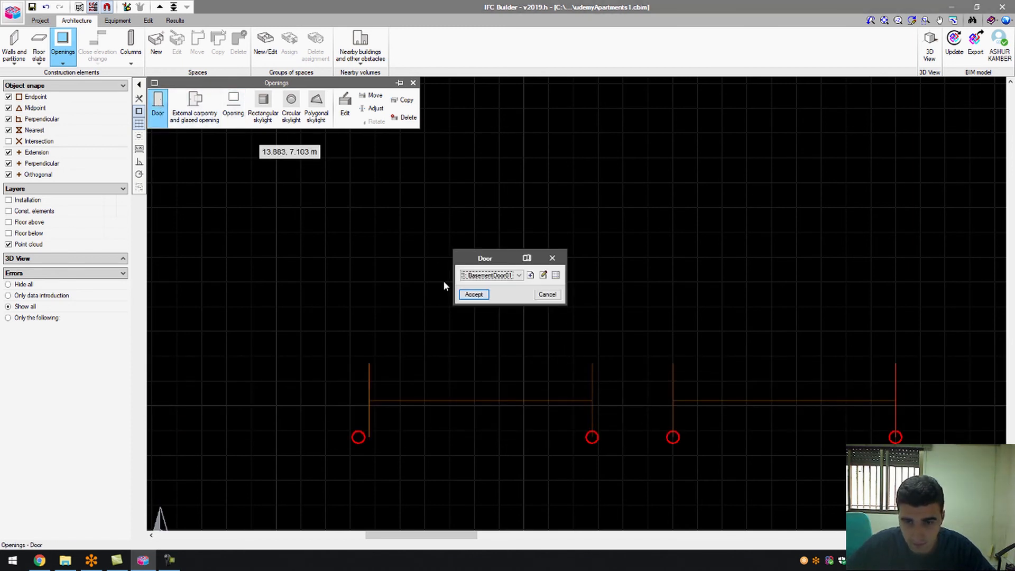
click(463, 294)
click(588, 400)
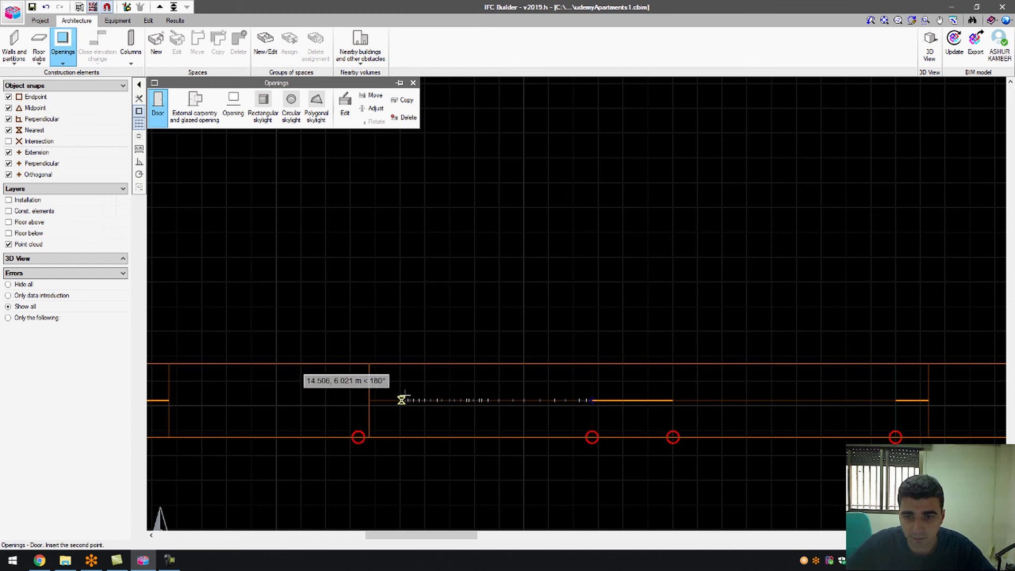
click(368, 400)
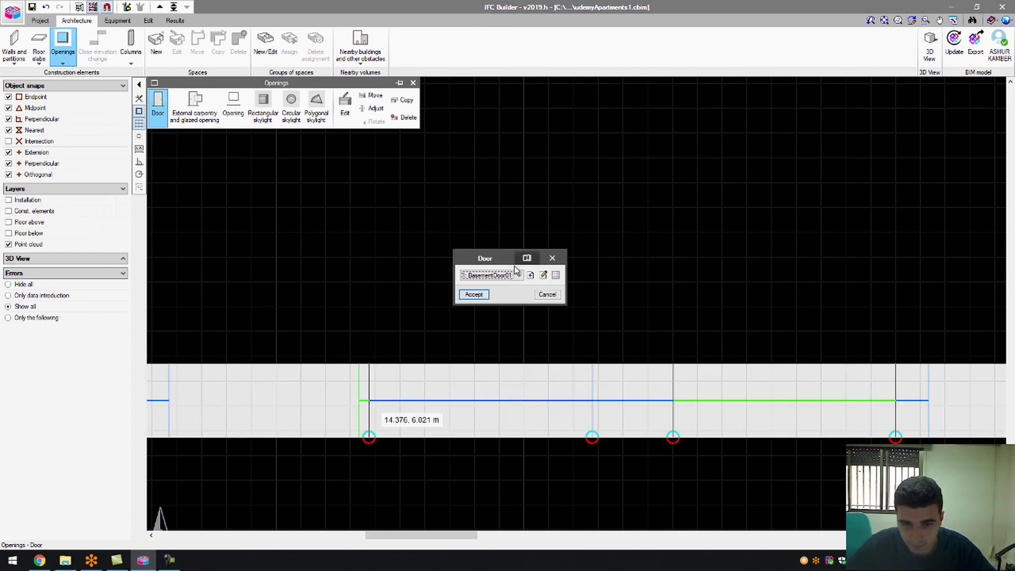
click(487, 294)
Place a BasementDoor01 door along the leftmost template door line in the lower façade wall.
scroll(523, 325, down, 4)
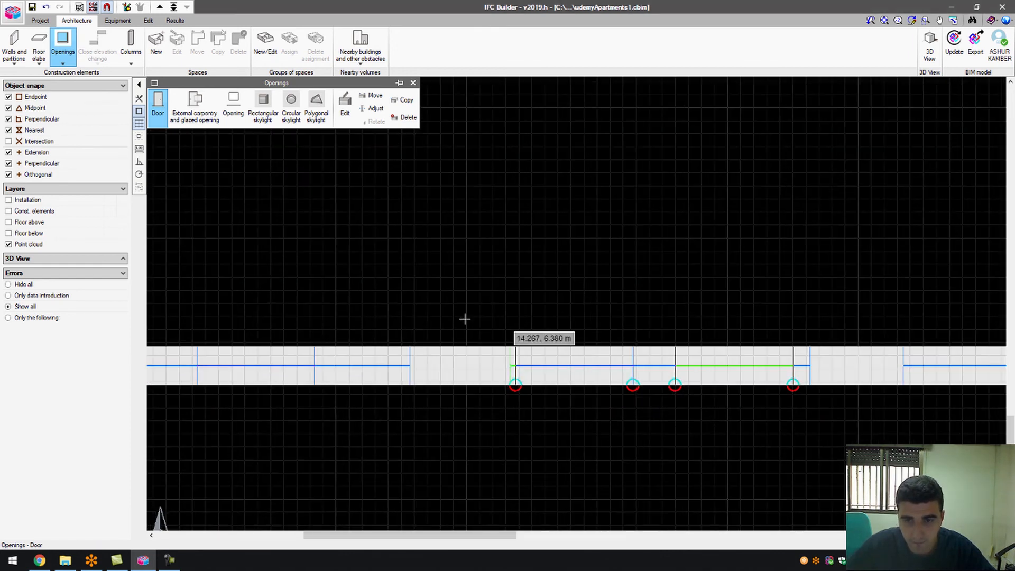
scroll(418, 320, down, 2)
scroll(412, 323, up, 6)
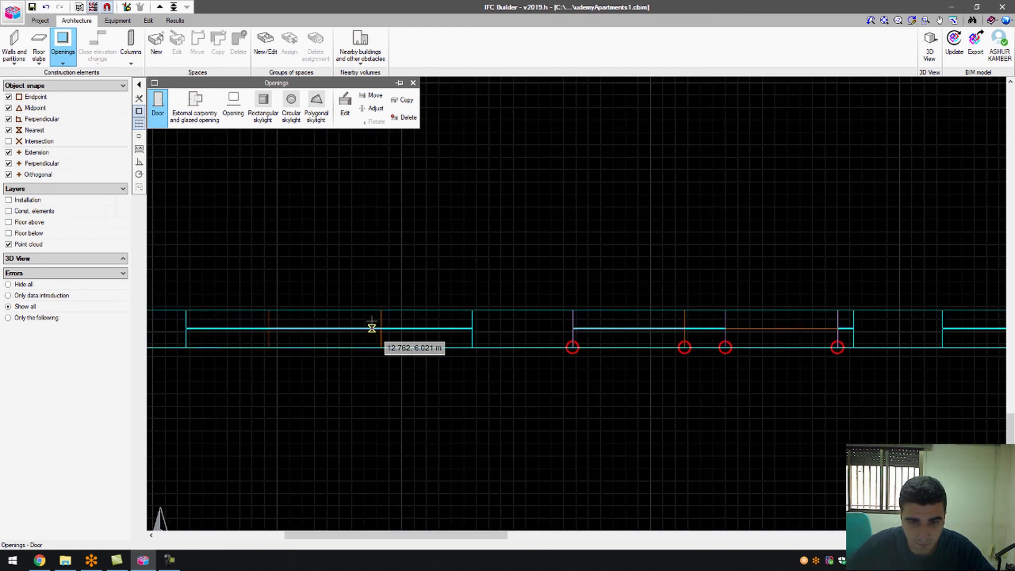
click(375, 328)
click(257, 329)
click(475, 294)
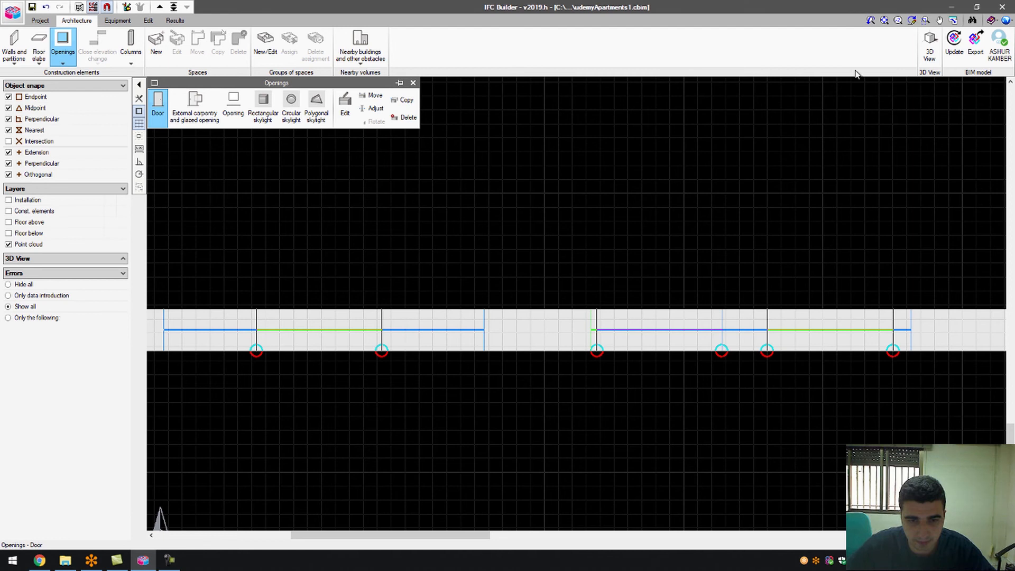
Inspect the façade's doors and windows from the front in the 3D view, then return to the plan.
click(929, 47)
click(438, 305)
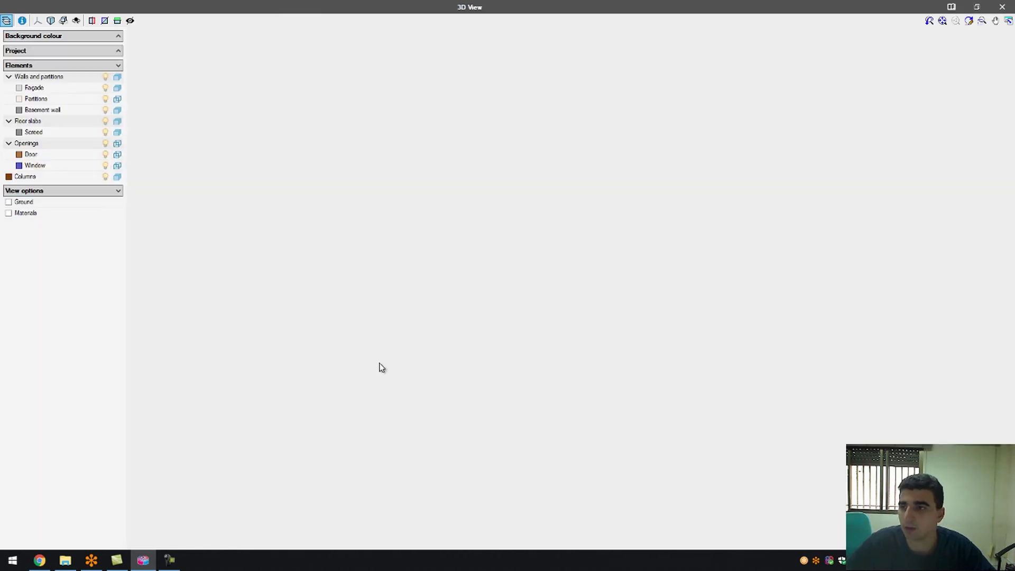
middle_drag(486, 341, 484, 285)
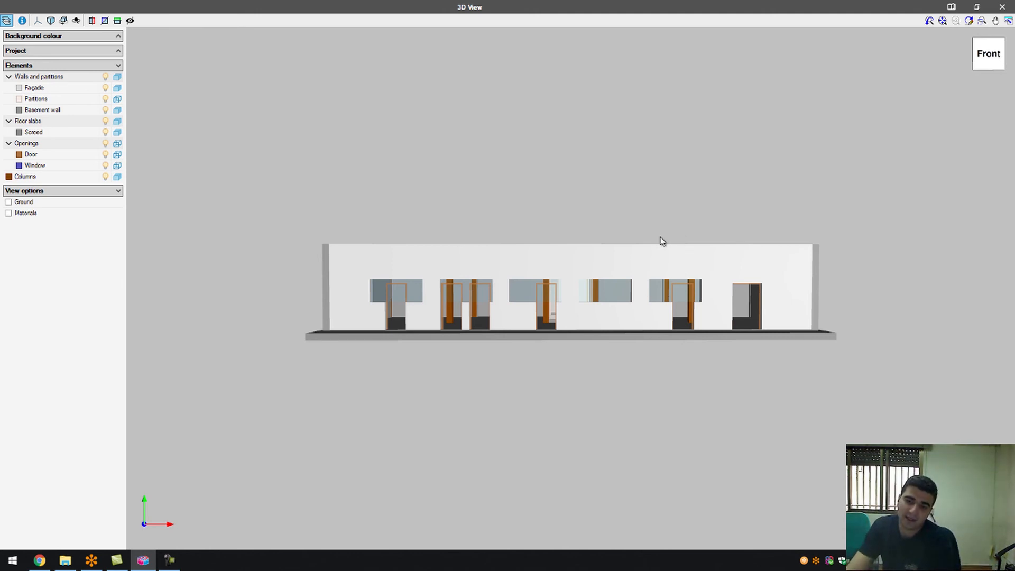
click(1002, 6)
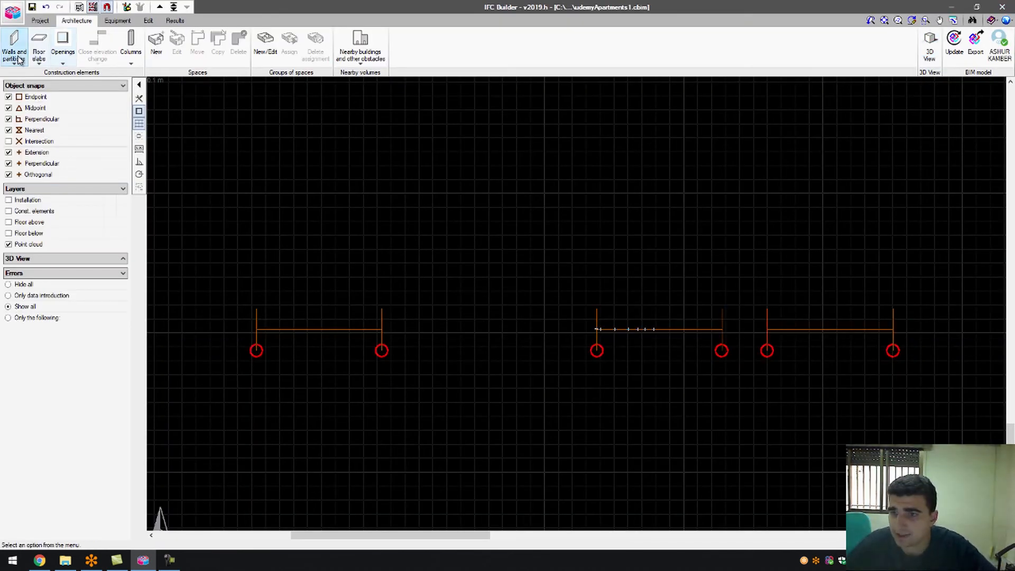
Review the height settings of the BasementDoor01 door type and the BasementWindows window type without changing them.
click(59, 47)
click(157, 106)
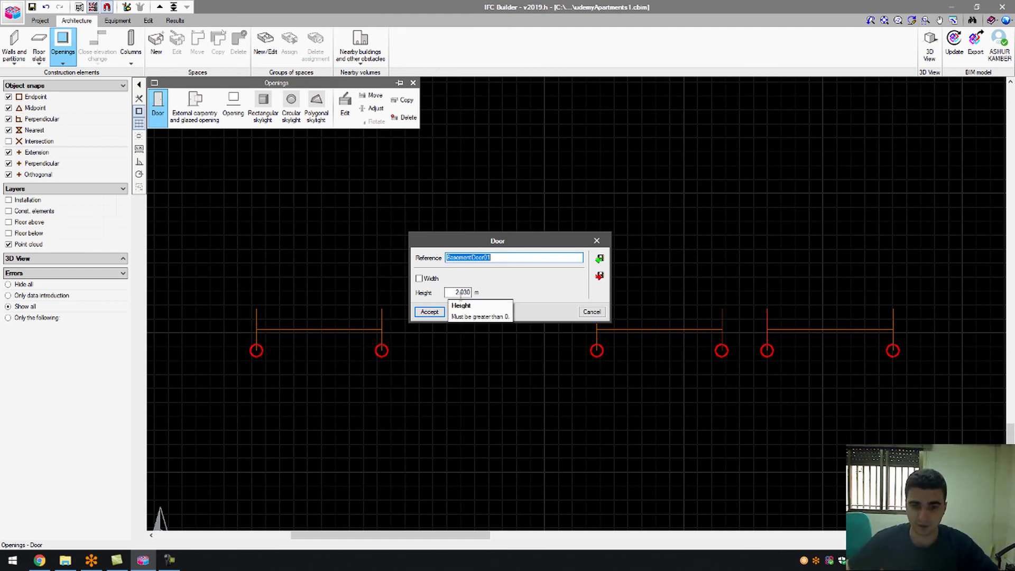
click(429, 312)
click(546, 295)
click(194, 107)
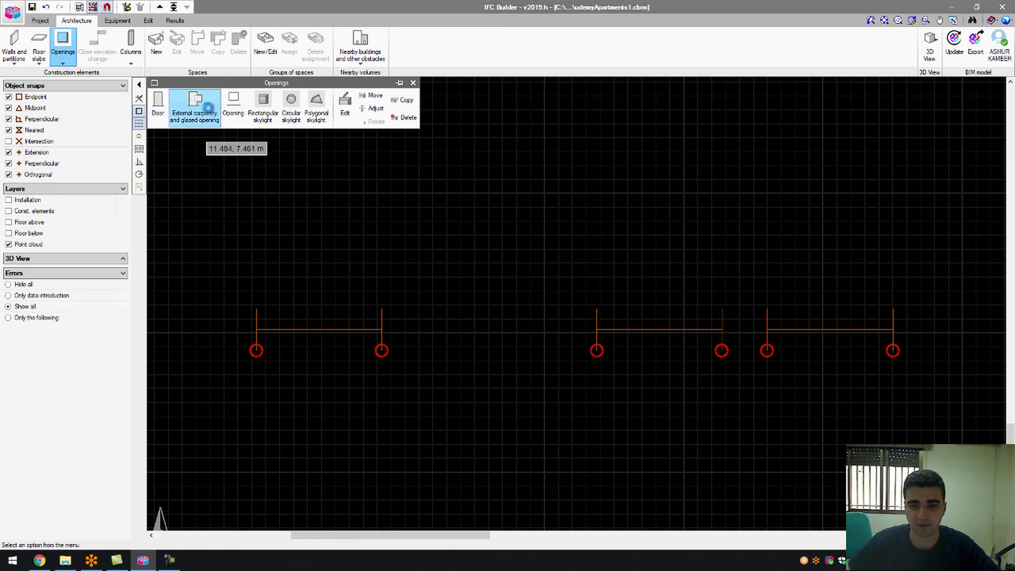
click(561, 267)
key(Tab)
key(Tab)
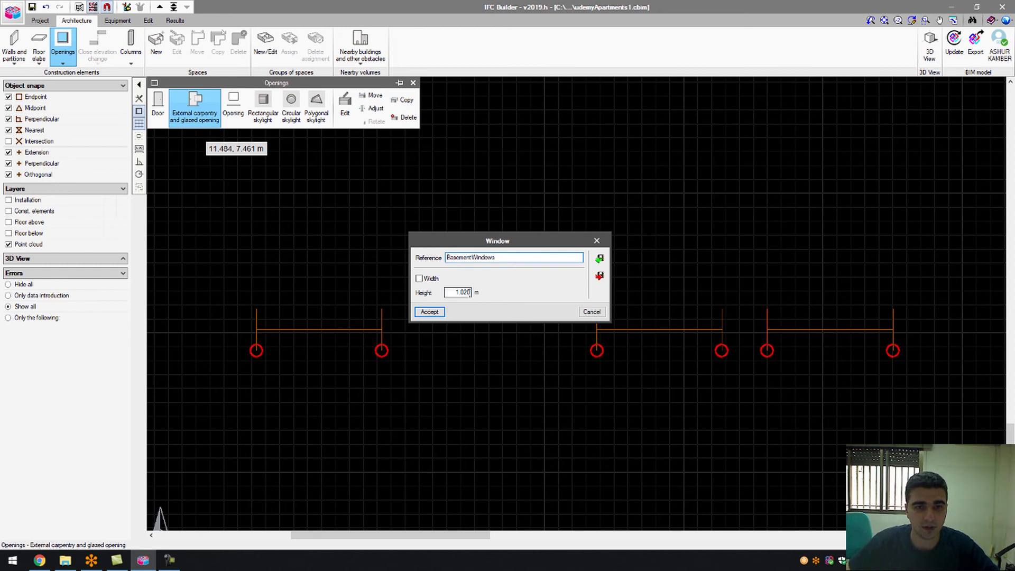
click(587, 311)
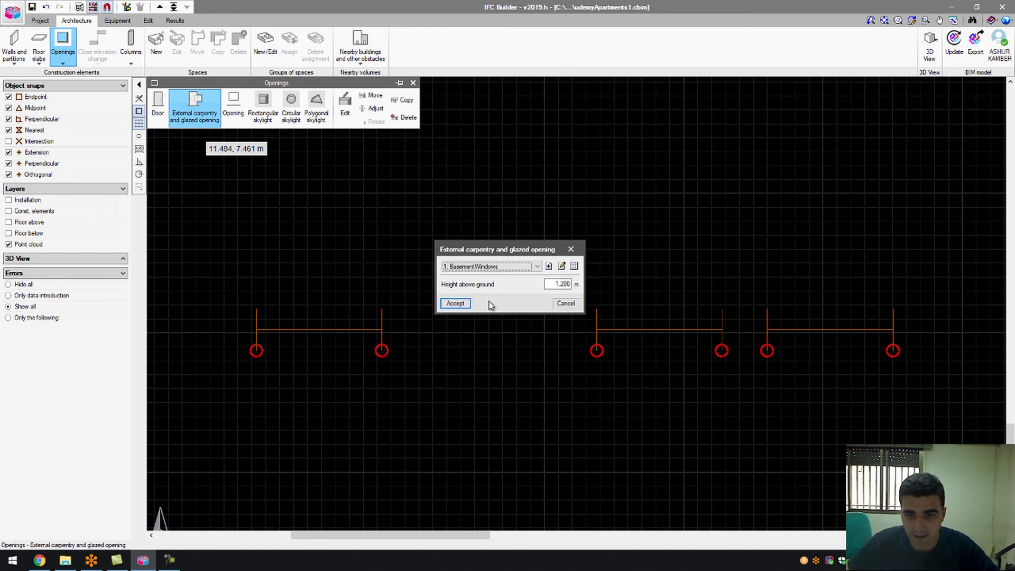
click(566, 303)
Edit the leftmost façade window and set its height above ground to 0.2 m.
click(345, 105)
click(343, 334)
double_click(559, 284)
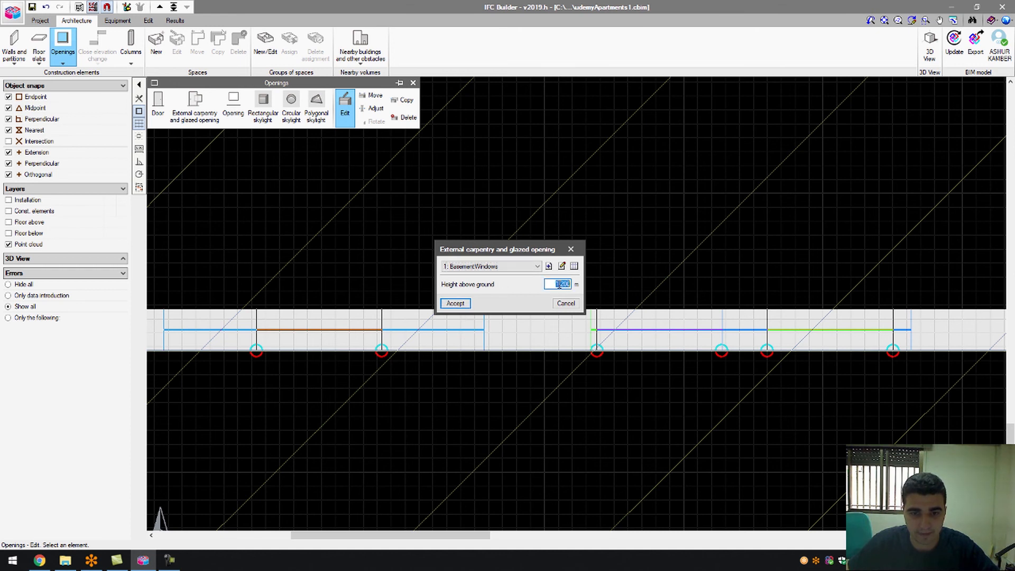
text(0.2)
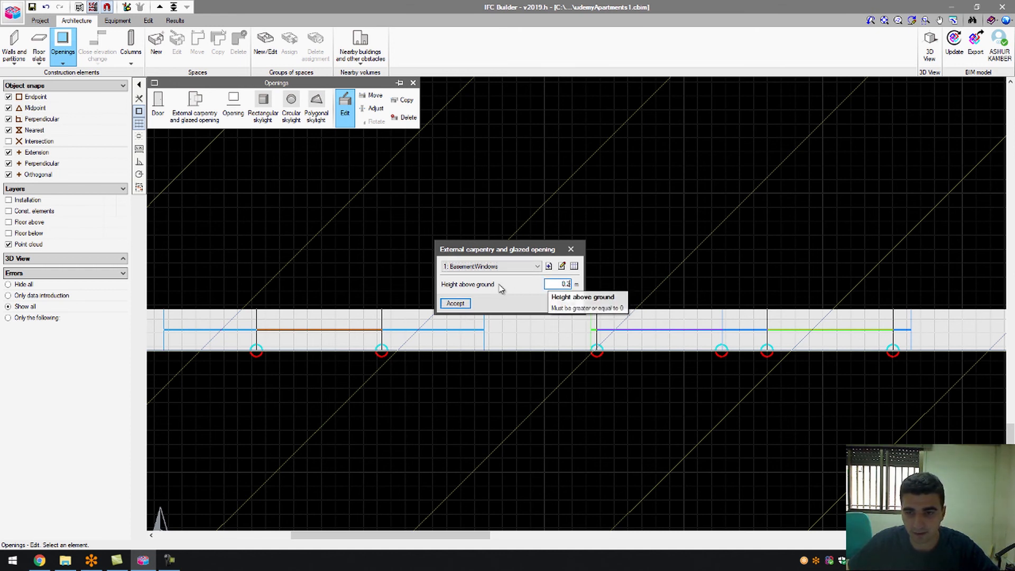
click(454, 303)
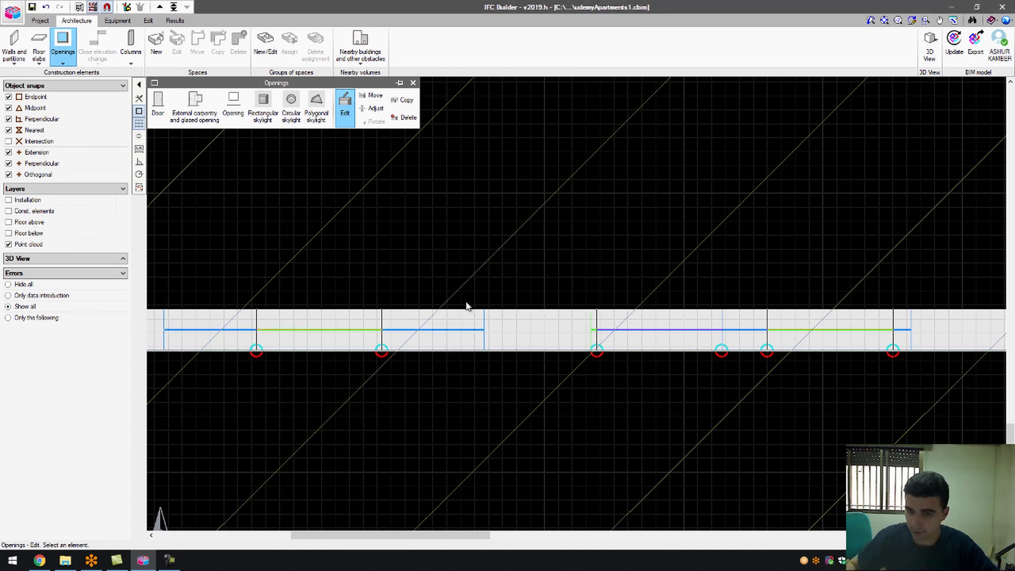
Set the leftmost façade window's height above ground to 2.2 m.
click(381, 328)
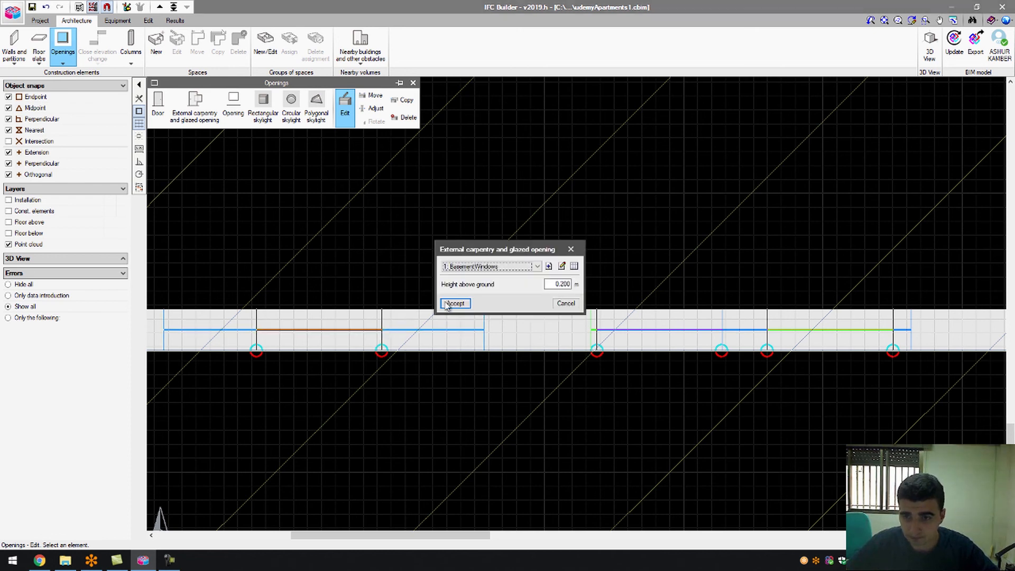
double_click(554, 284)
text(2.2)
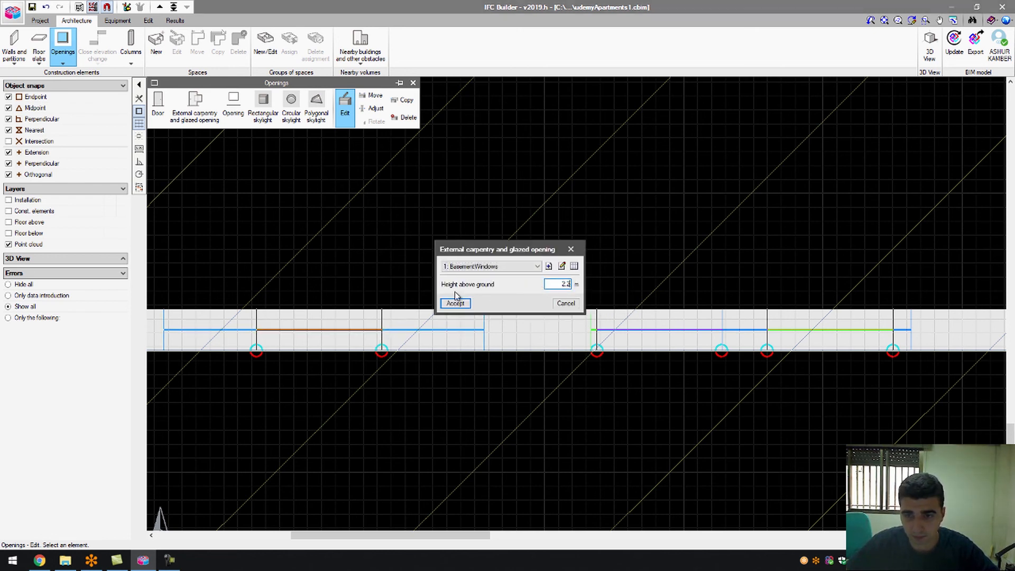
click(455, 302)
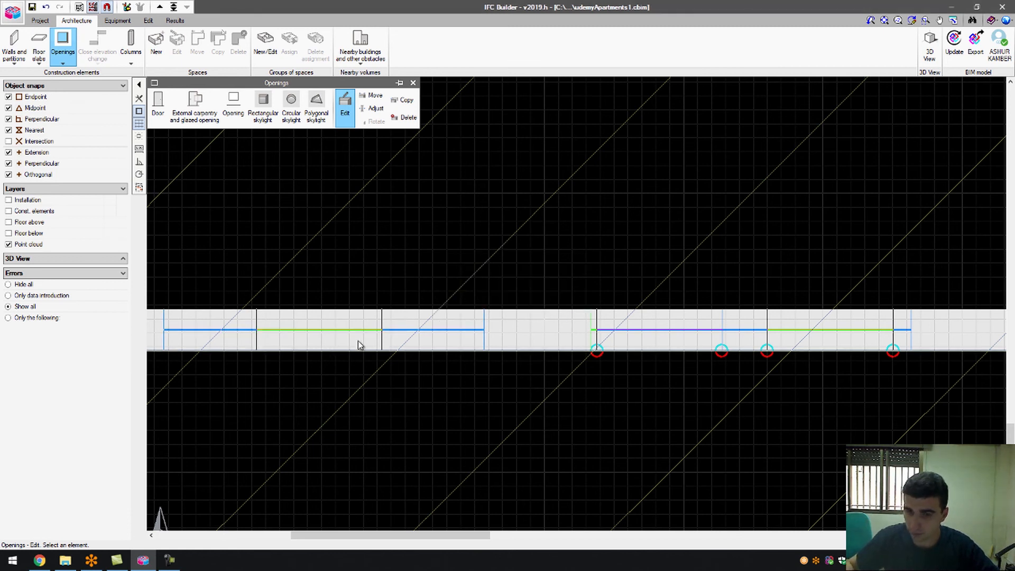
click(596, 336)
click(556, 297)
click(679, 337)
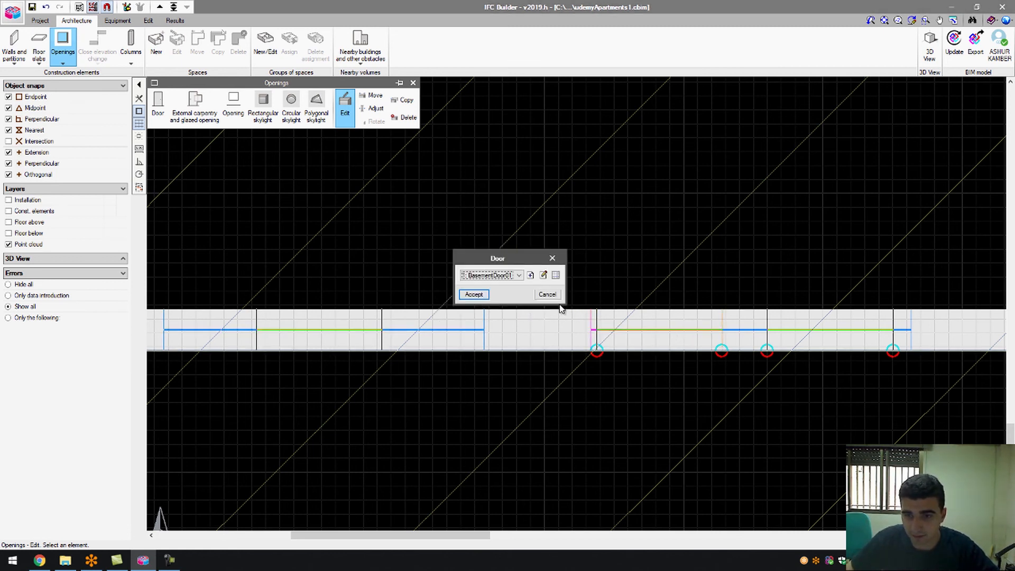
click(555, 296)
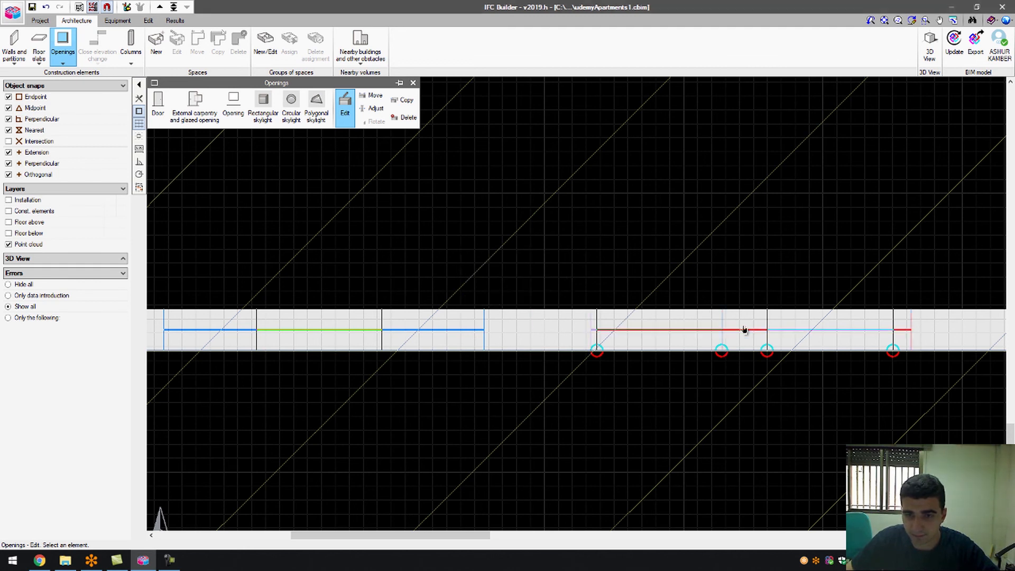
Edit the second façade window from the left and set its height above ground to 2.2 m.
click(748, 333)
double_click(561, 284)
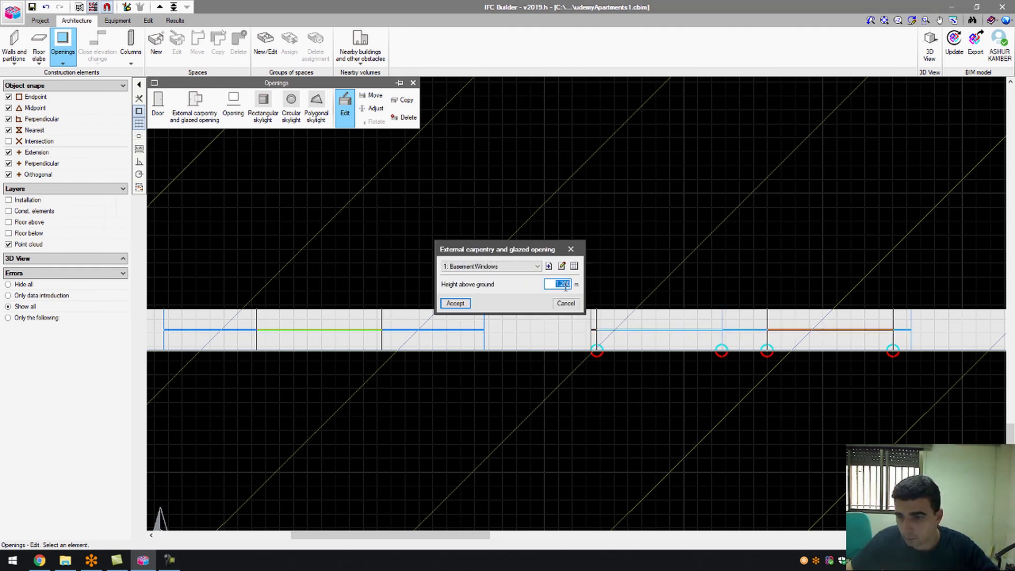
text(0.2)
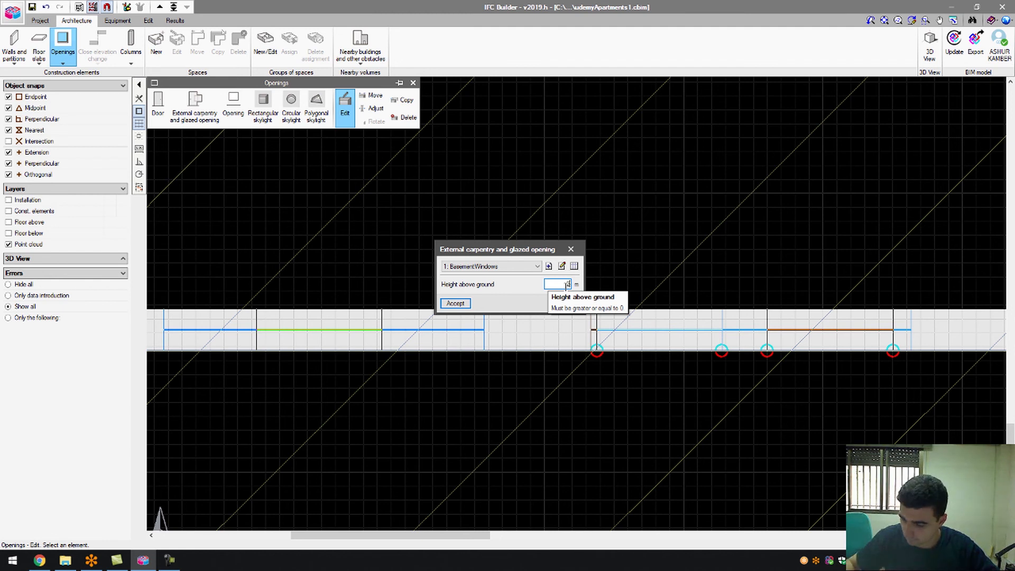
click(455, 303)
scroll(404, 314, down, 3)
scroll(515, 342, up, 2)
scroll(460, 321, up, 1)
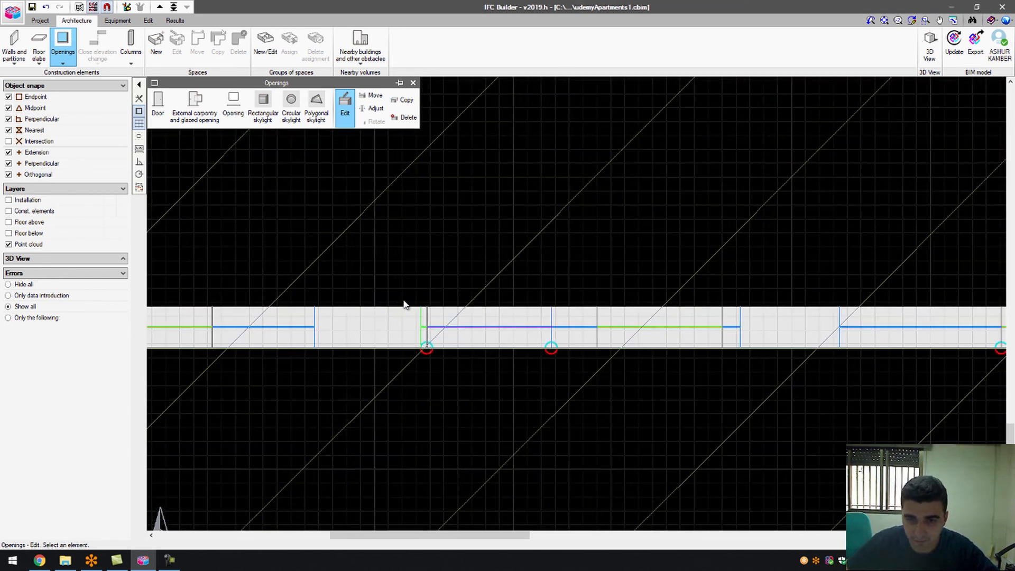
click(431, 330)
click(545, 294)
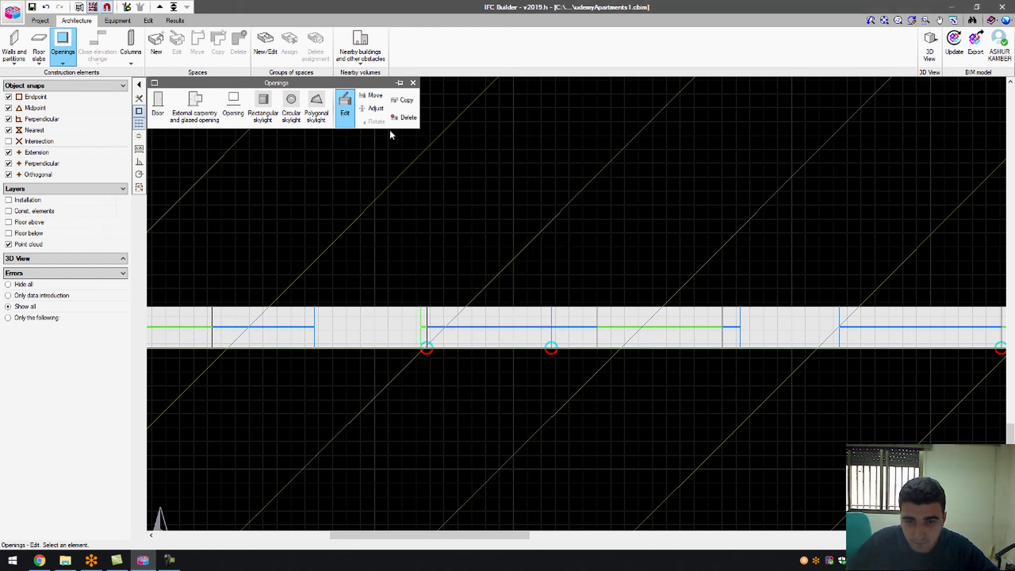
click(404, 117)
Edit the third façade window from the left and set its height above ground to 2.2 m.
scroll(535, 325, down, 3)
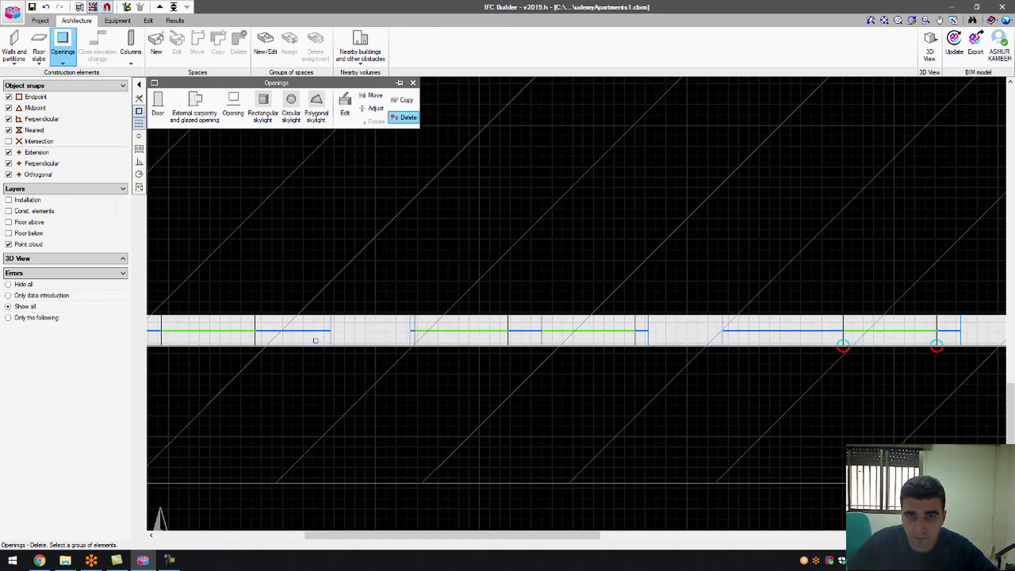
scroll(546, 333, up, 2)
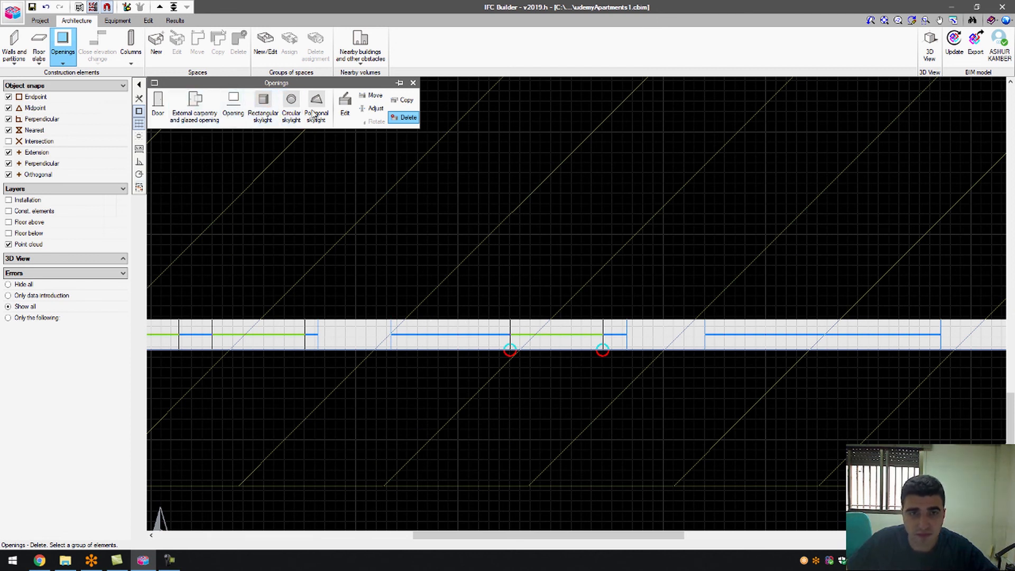
click(344, 106)
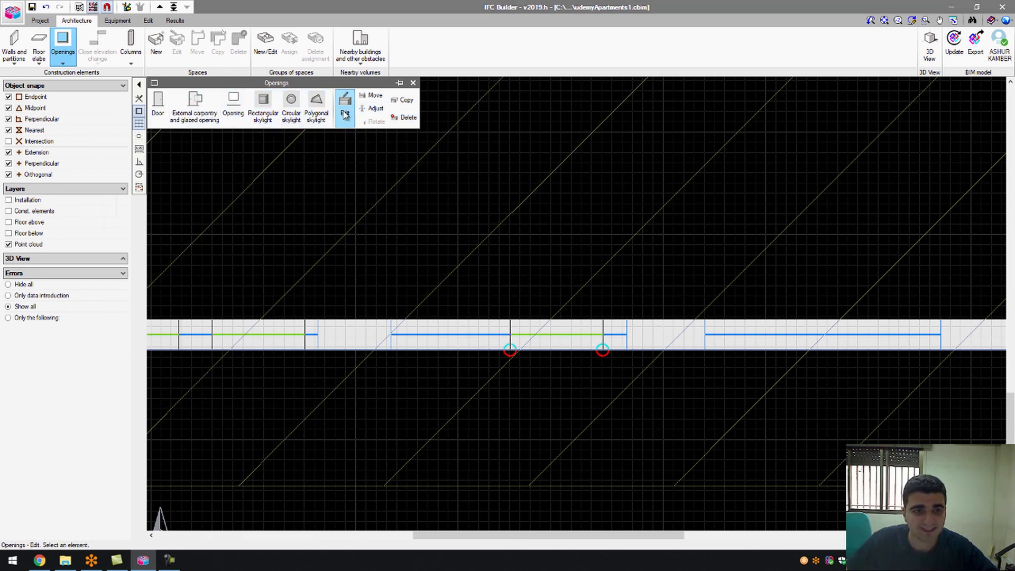
click(500, 337)
double_click(555, 284)
text(2.)
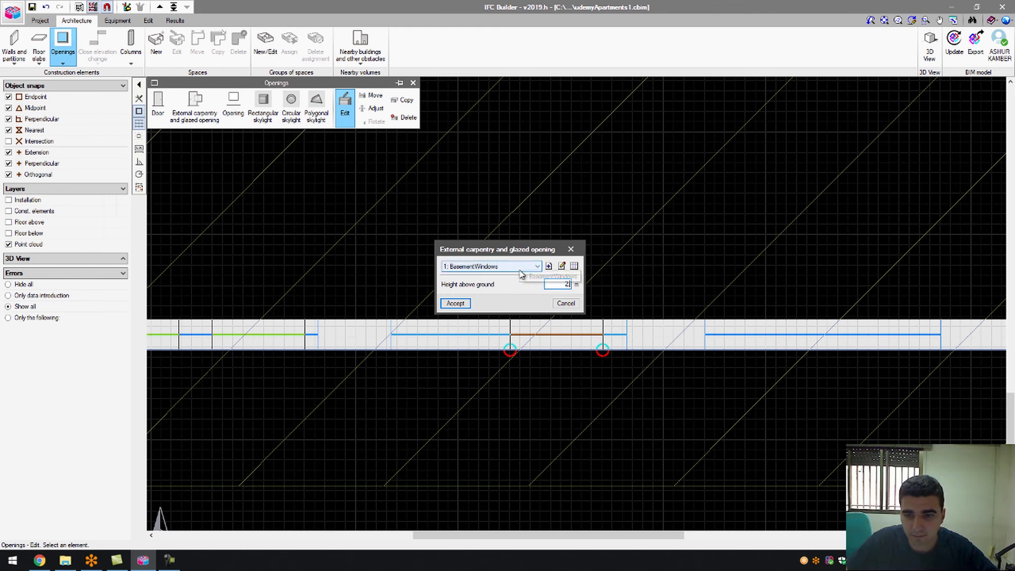
click(455, 303)
Set the fifth façade window's height above ground to 2.2 m and check the façade openings in the 3D view of all floors.
scroll(344, 300, down, 5)
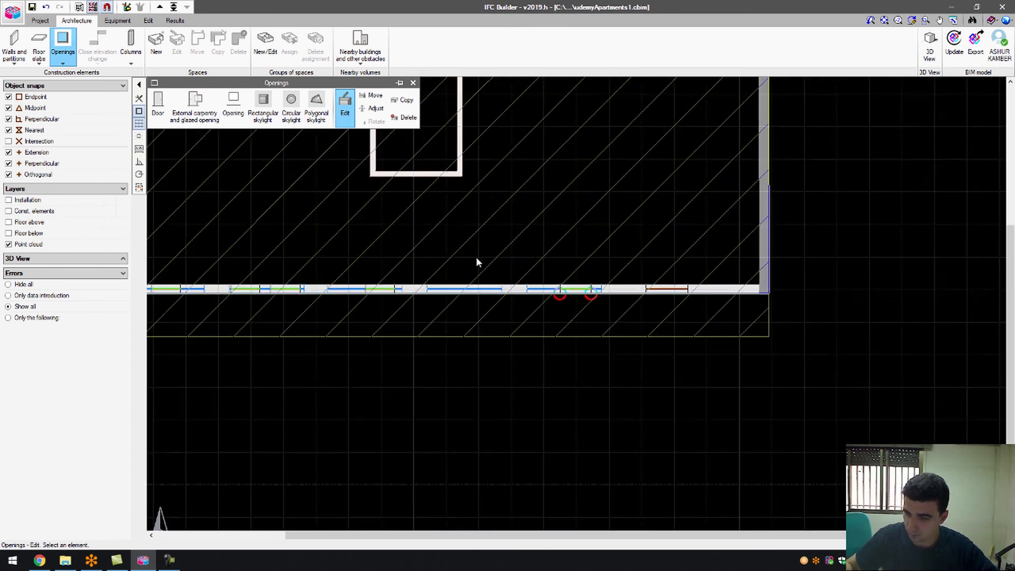
scroll(592, 269, up, 4)
click(481, 319)
double_click(561, 284)
text(2.2)
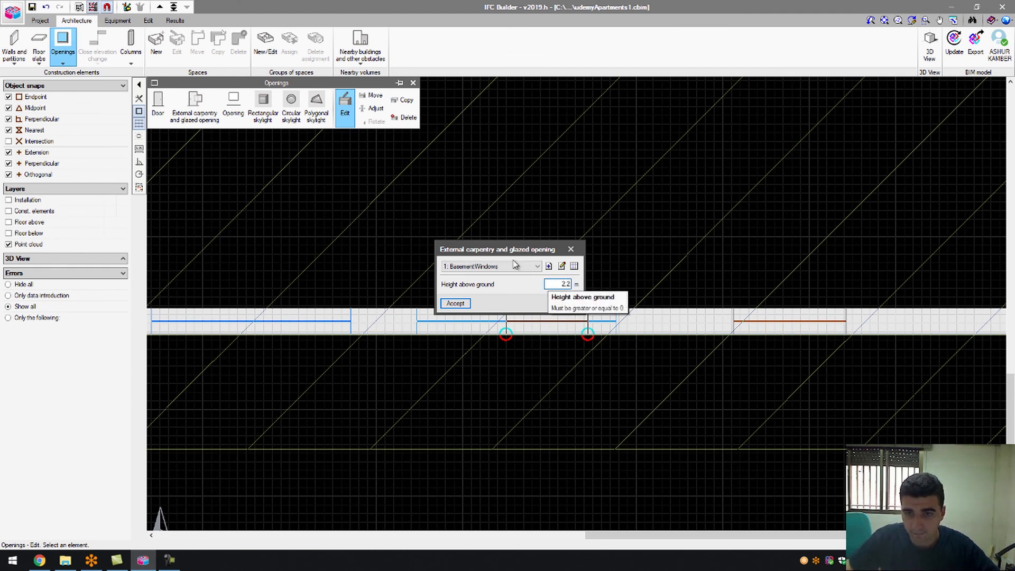
click(455, 303)
click(929, 47)
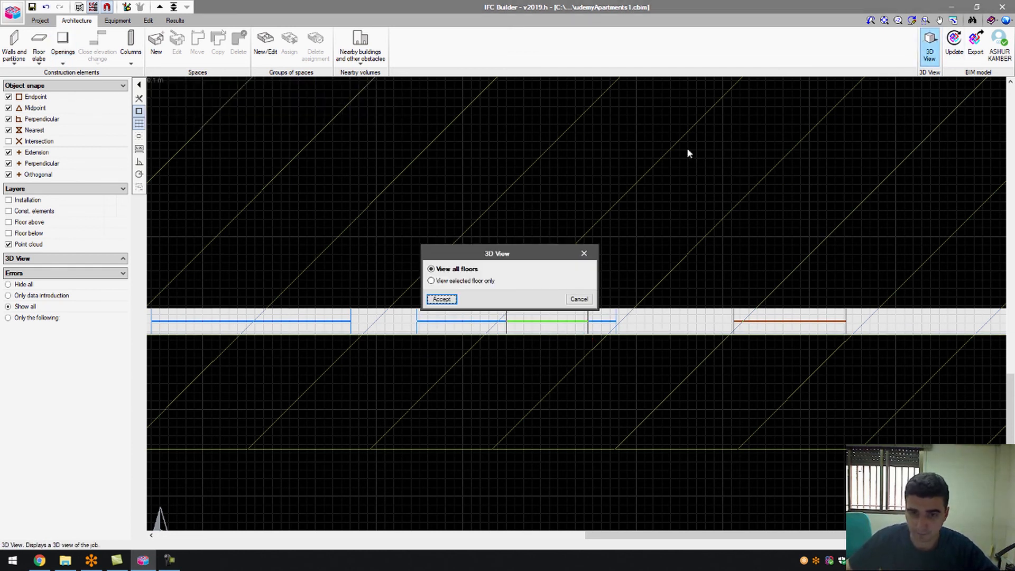
click(441, 299)
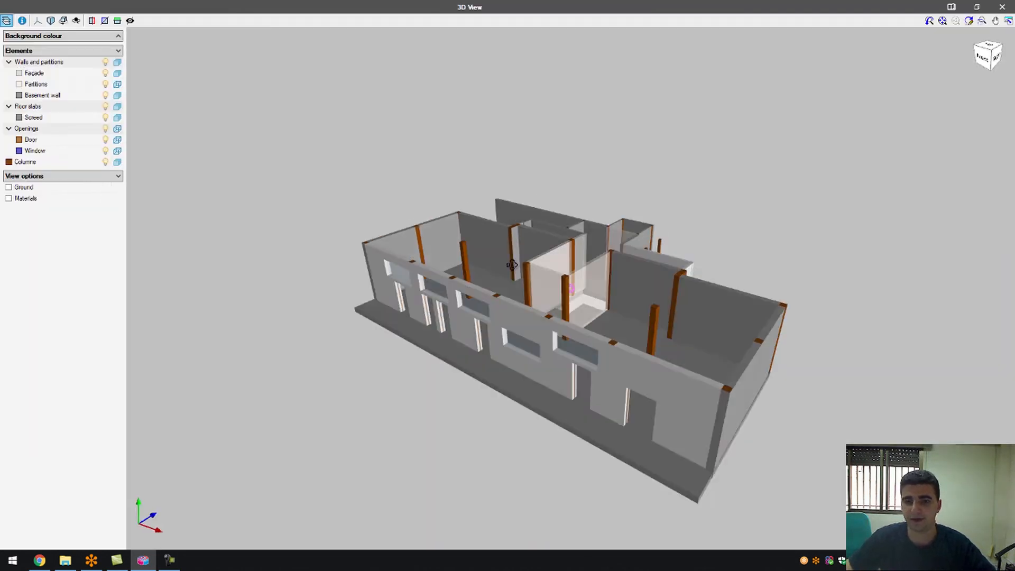
middle_drag(512, 265, 533, 306)
click(1002, 7)
Set the fourth façade window's height above ground to 2.2 m and check the façade in the 3D view of the selected floor.
scroll(487, 333, down, 3)
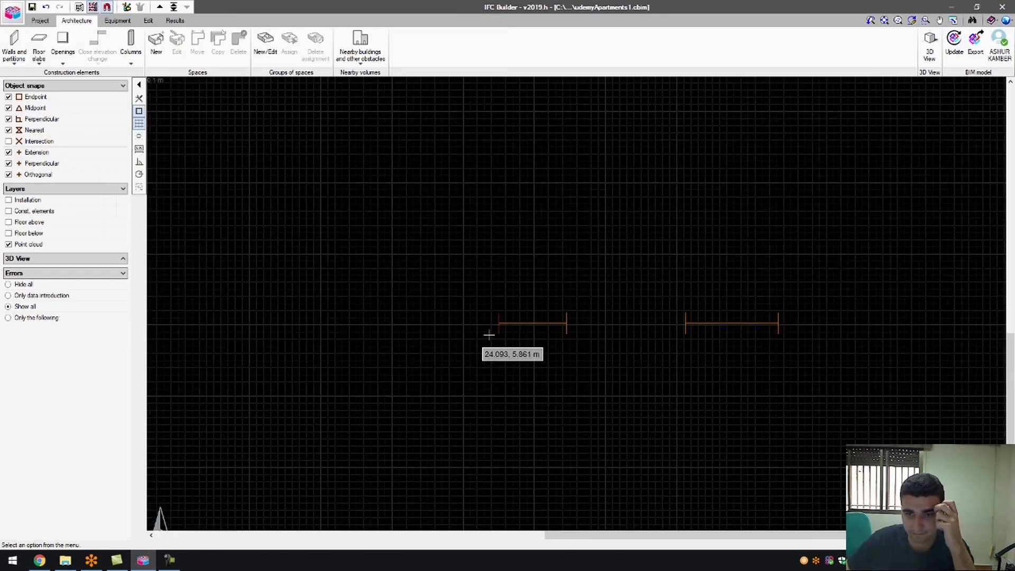
scroll(526, 337, down, 2)
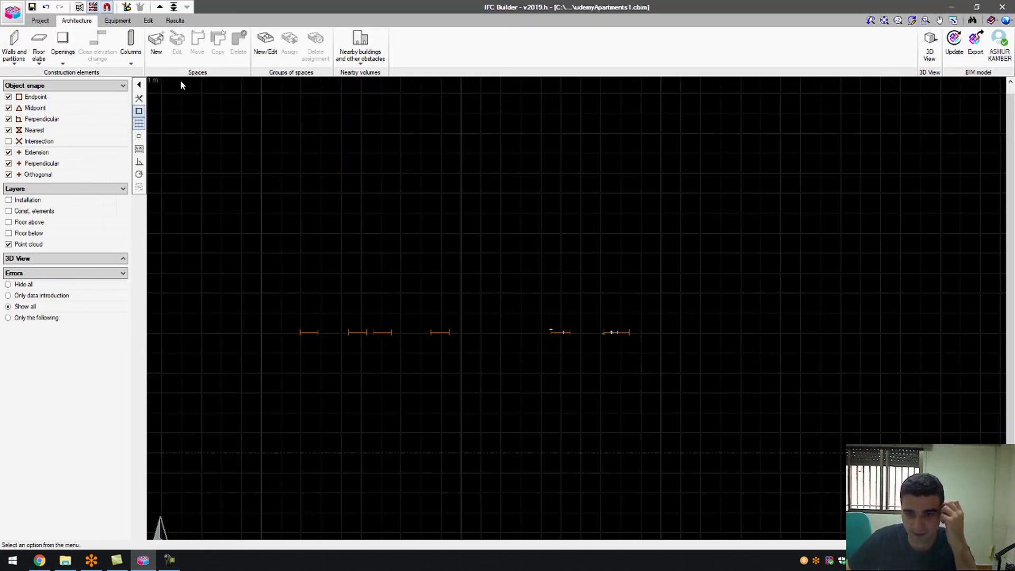
click(63, 43)
click(344, 106)
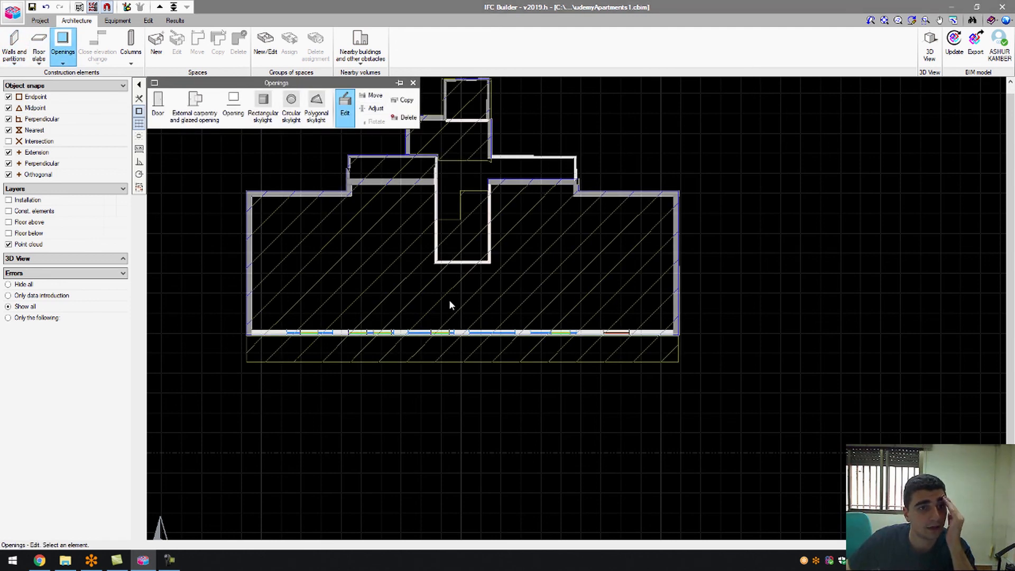
scroll(464, 334, up, 2)
scroll(464, 334, up, 1)
click(482, 337)
click(553, 284)
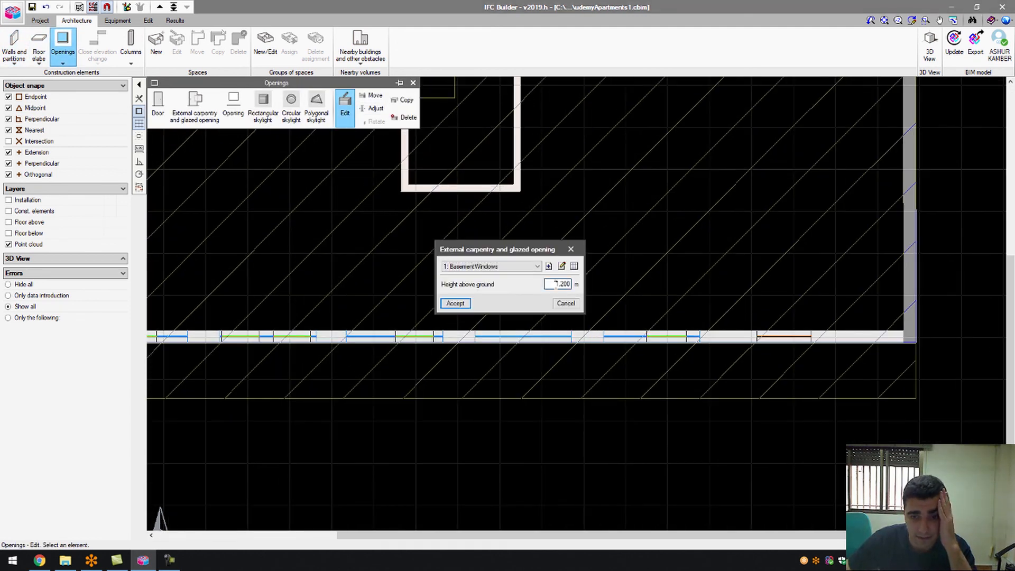
text(2.2)
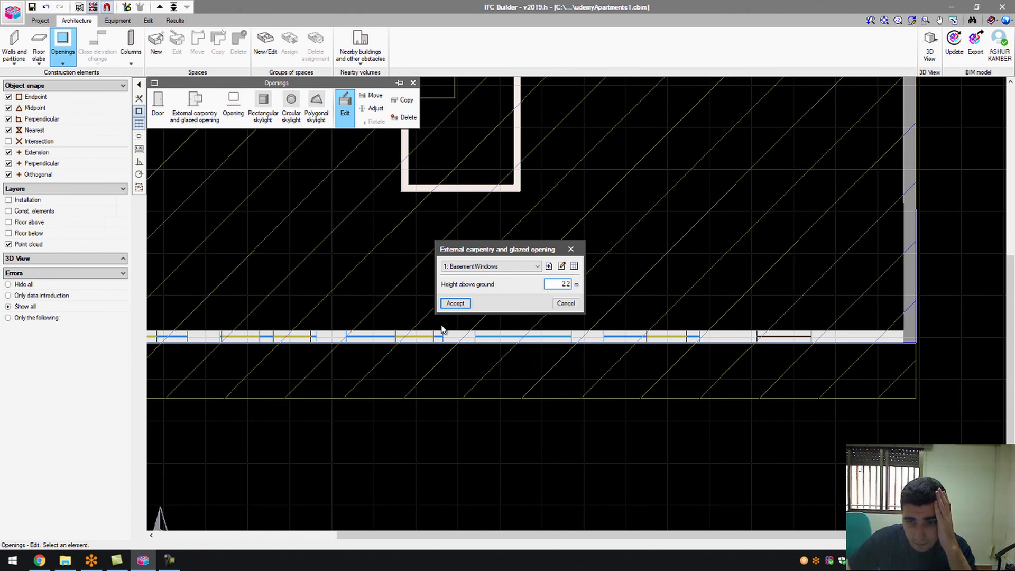
click(456, 305)
click(929, 47)
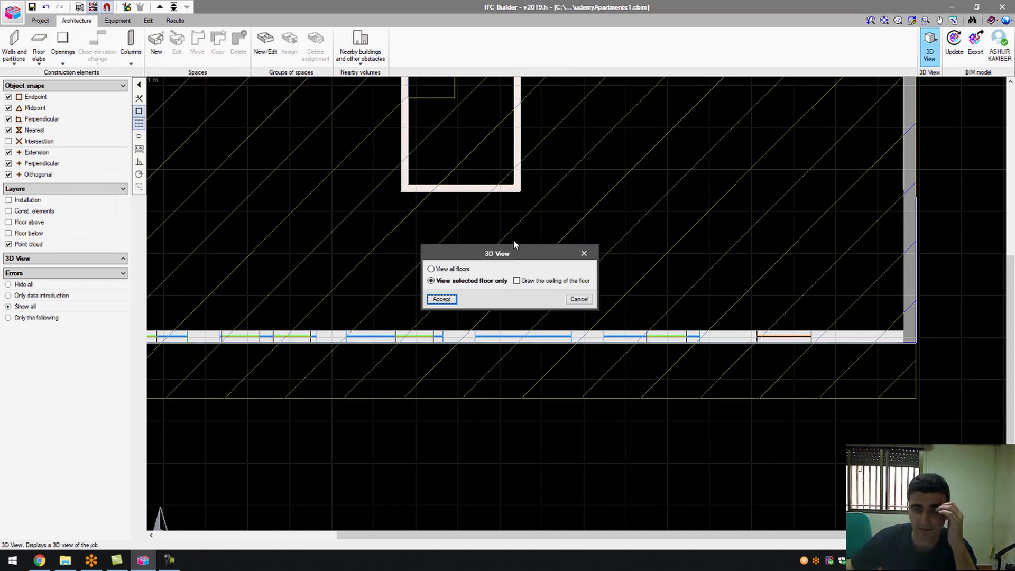
click(443, 298)
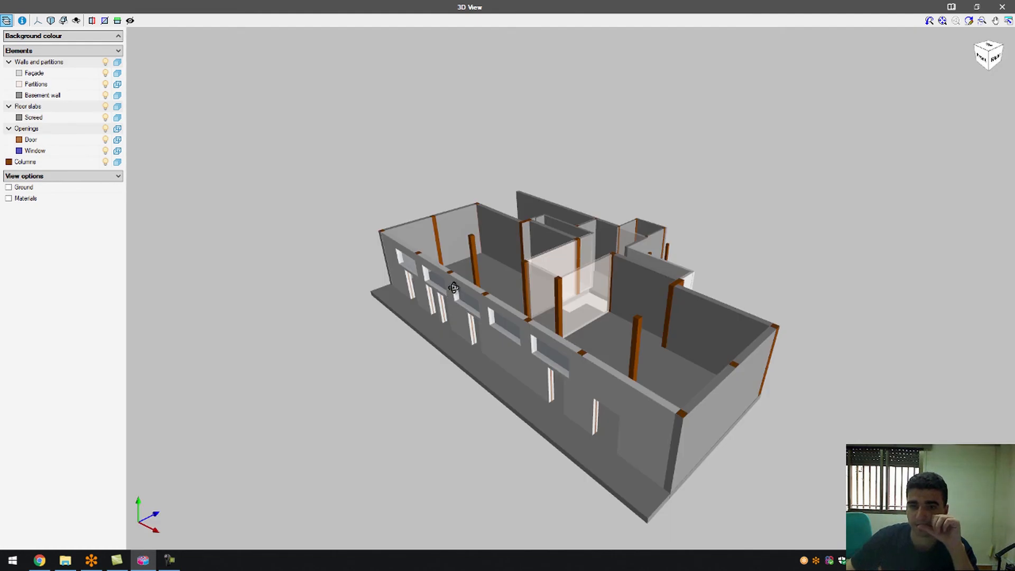
drag(552, 250, 550, 293)
click(1002, 7)
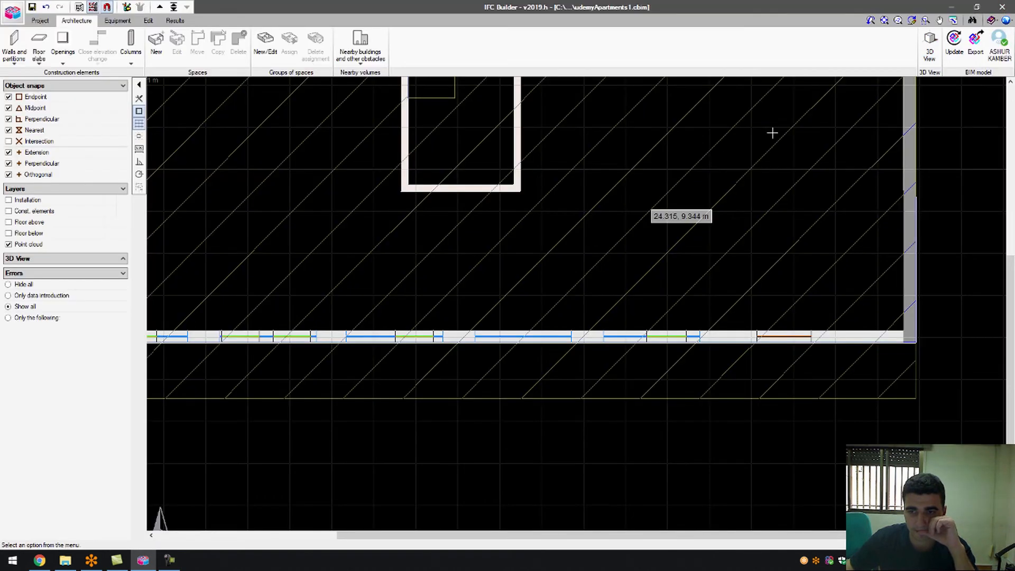
Show the WINDOW layer instead of DOOR in the Basement template view, and enable the Const. elements and Installation layers.
click(79, 7)
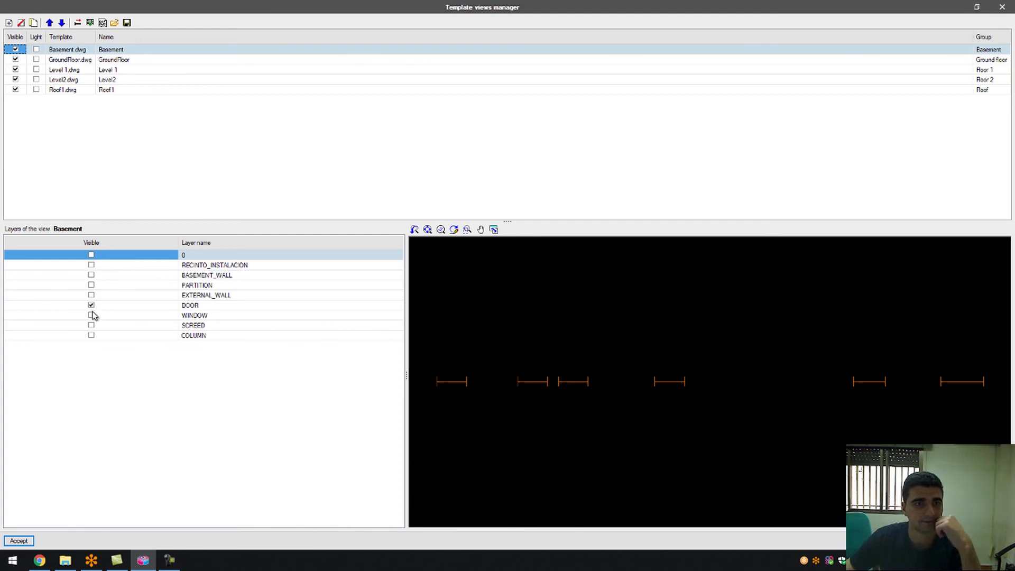
click(91, 315)
click(91, 305)
click(18, 540)
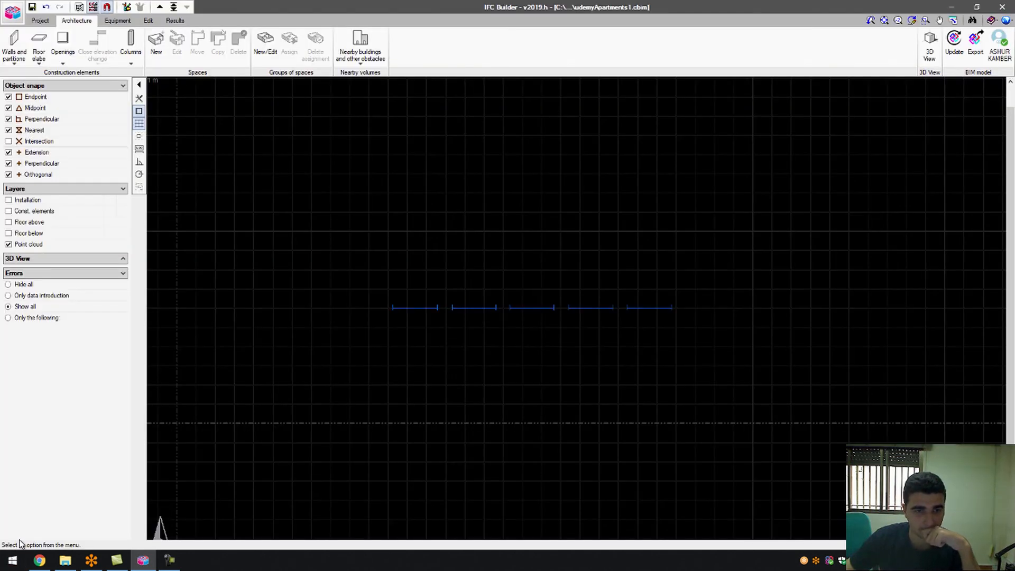
scroll(456, 279, up, 3)
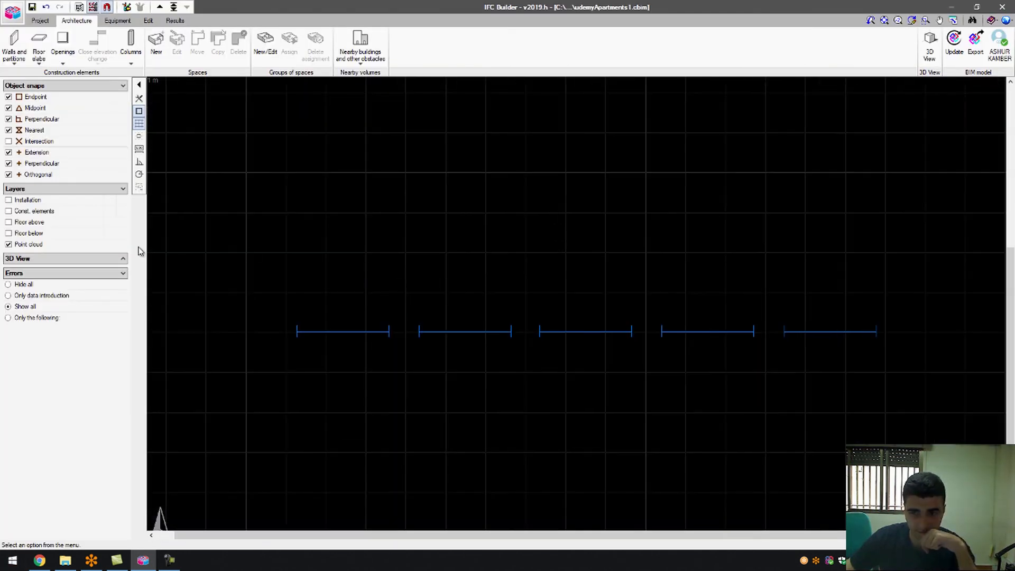
click(52, 212)
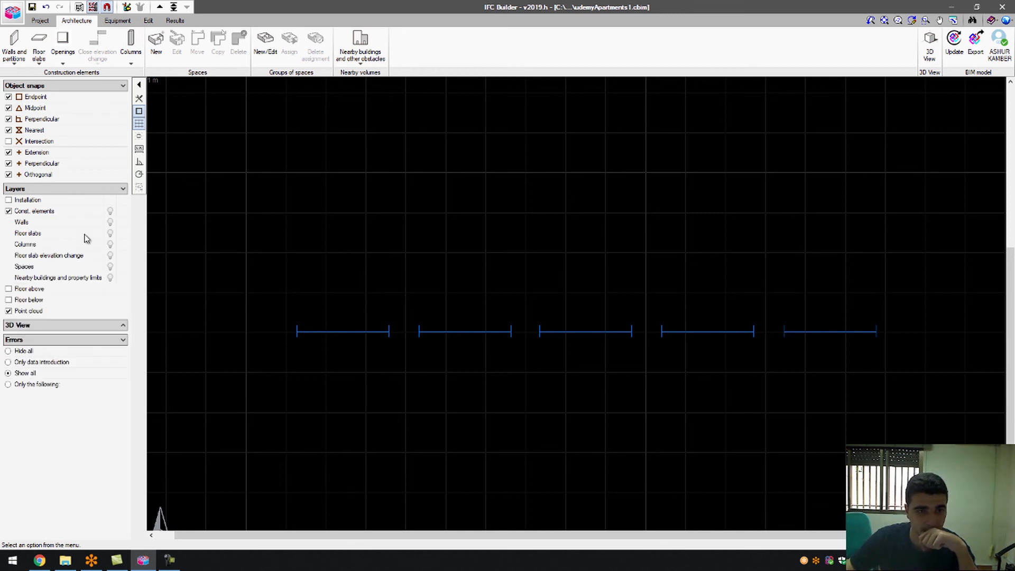
click(43, 202)
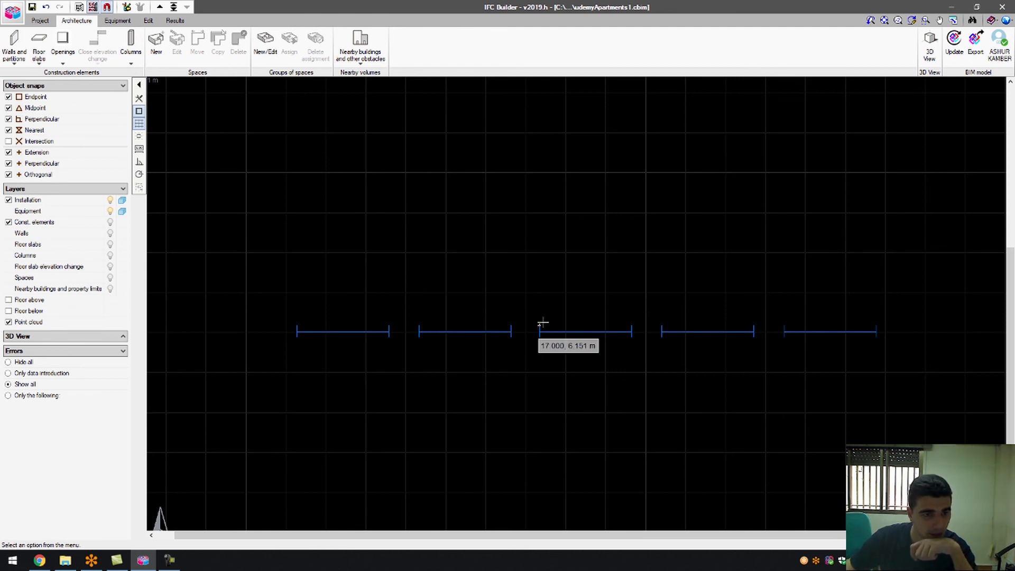
click(24, 55)
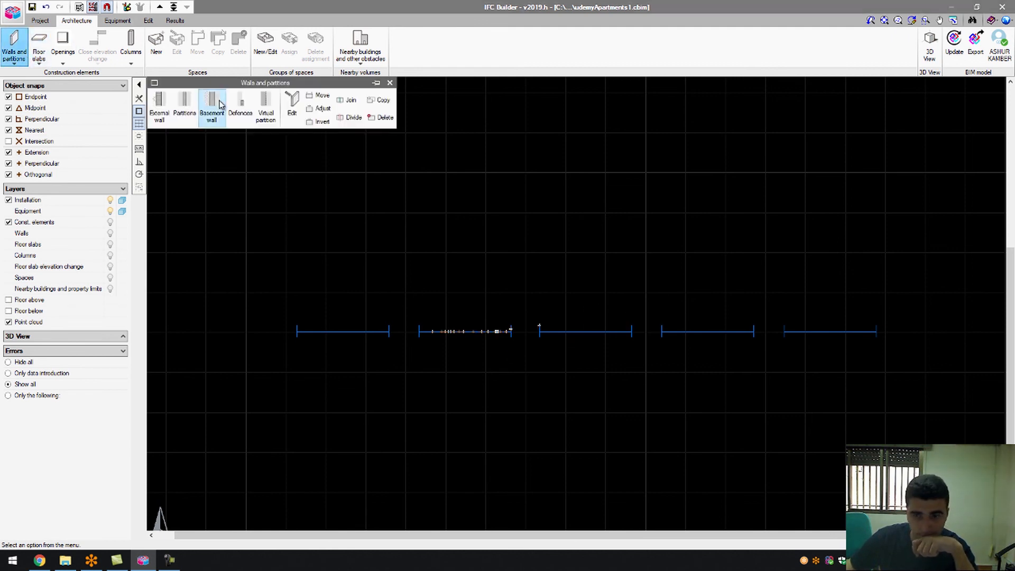
click(63, 45)
click(181, 100)
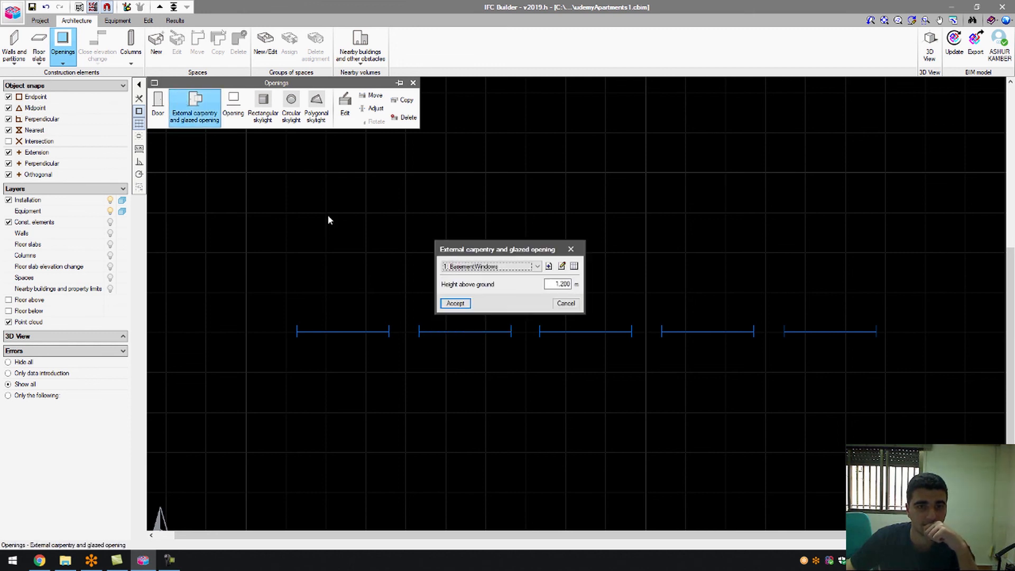
double_click(572, 285)
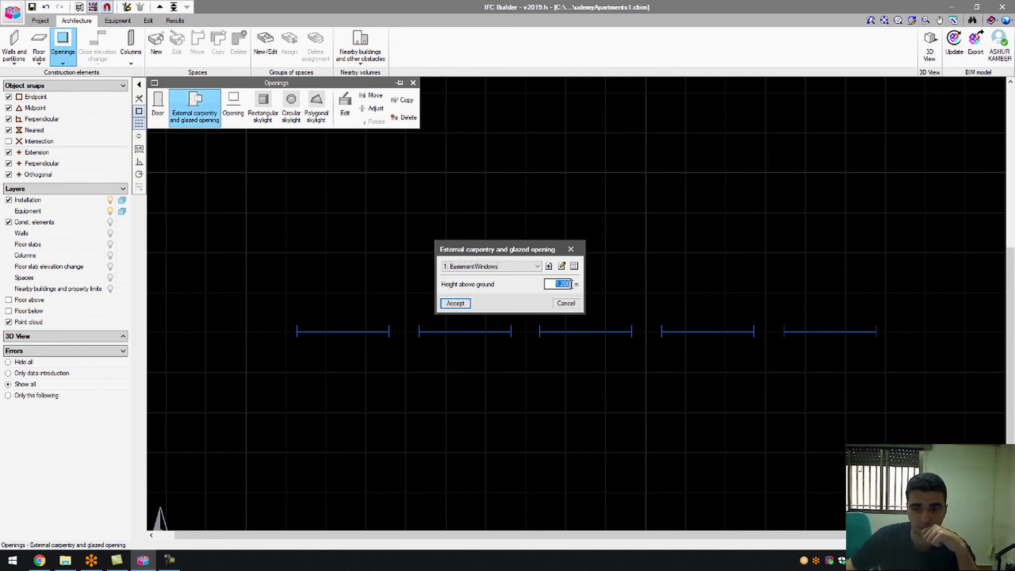
click(455, 303)
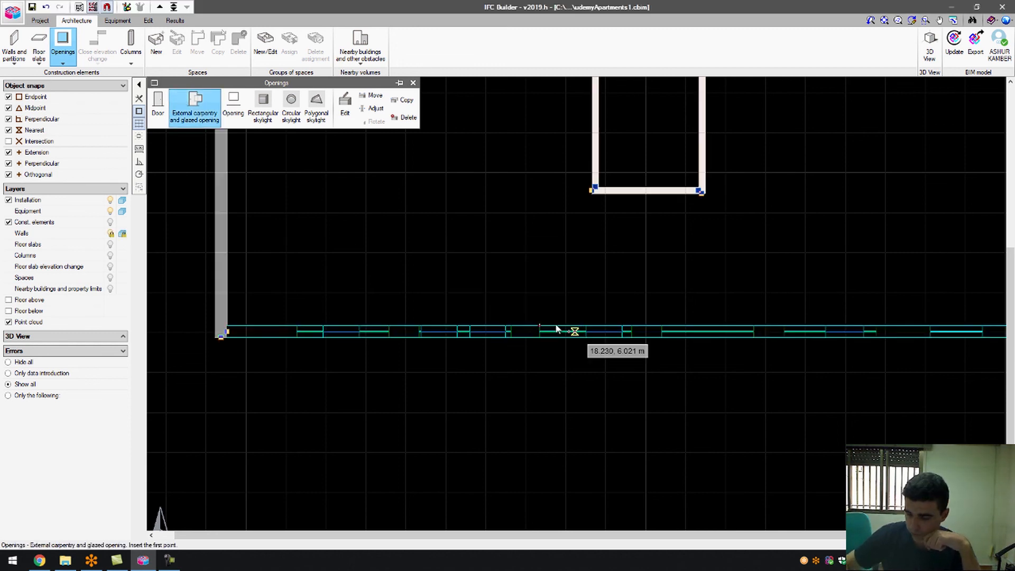
scroll(439, 334, down, 3)
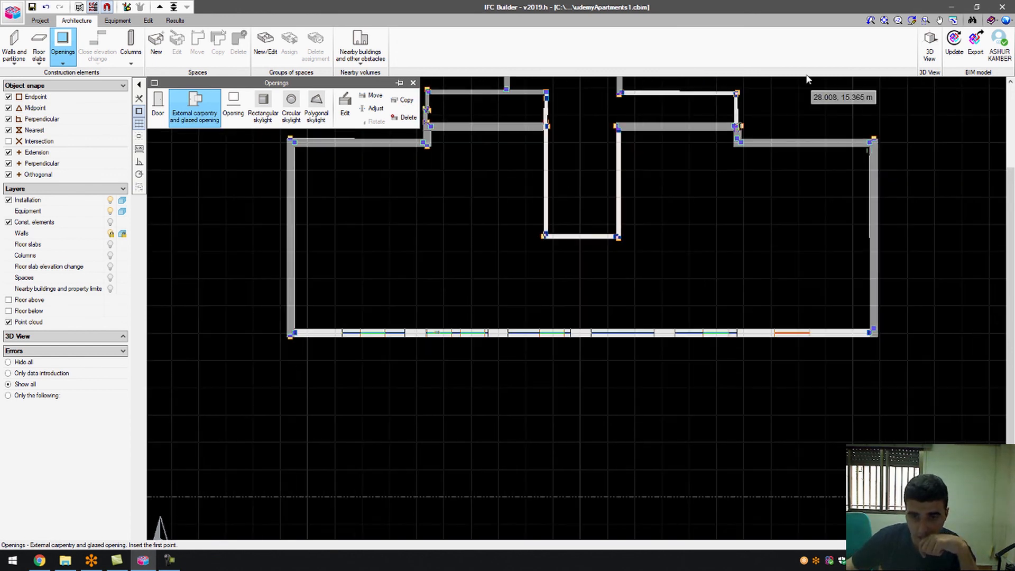
Inspect the basement in the 3D view, then make all construction elements visible in the plan.
click(929, 48)
click(449, 298)
drag(467, 297, 871, 136)
click(1012, 5)
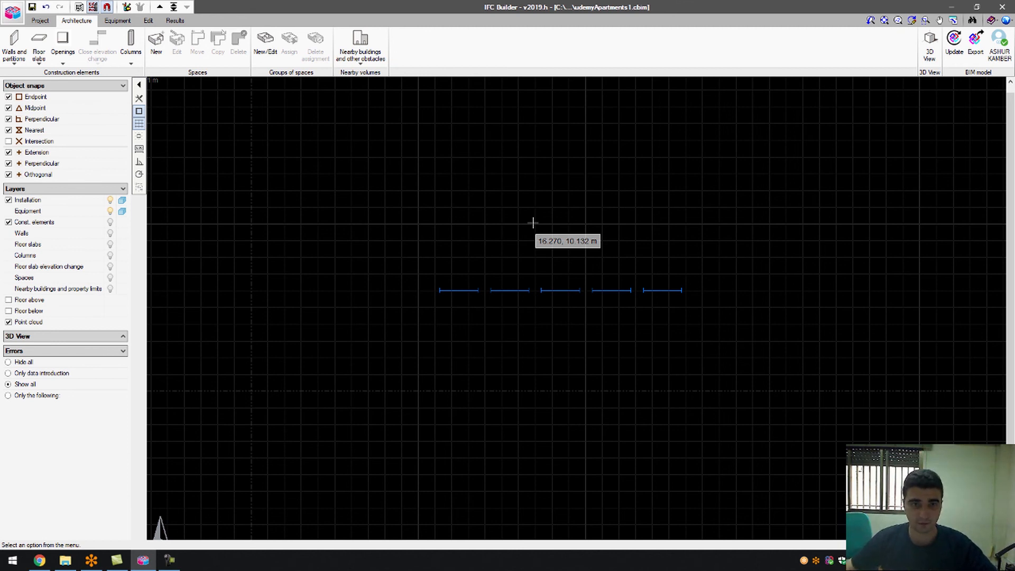
click(110, 222)
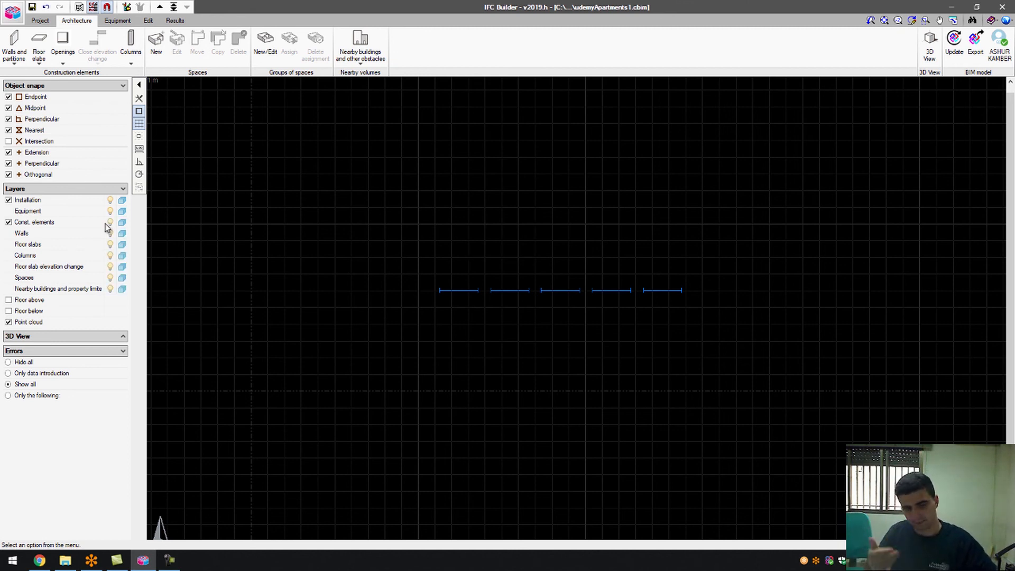
scroll(483, 235, down, 2)
scroll(322, 214, up, 3)
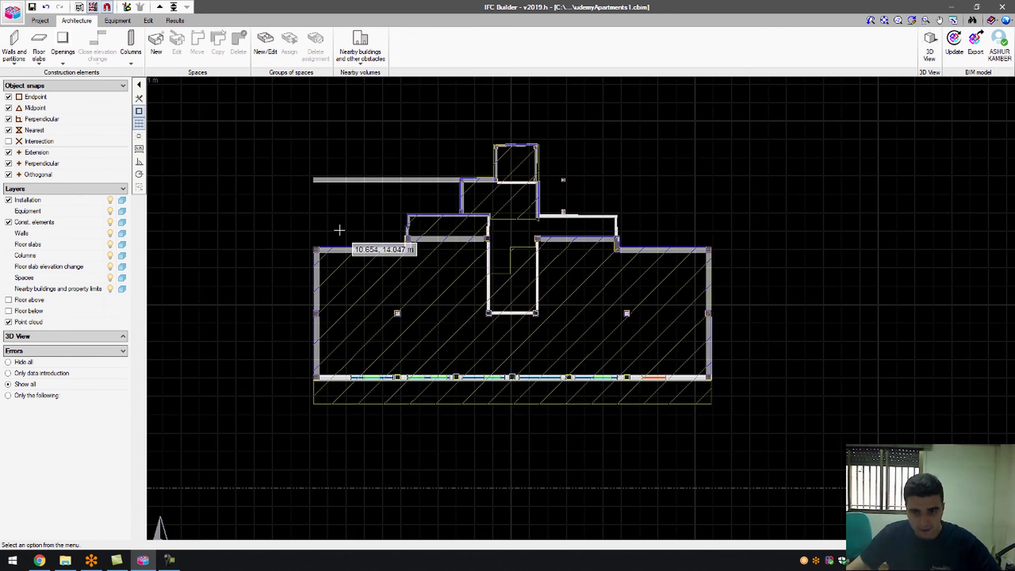
click(117, 20)
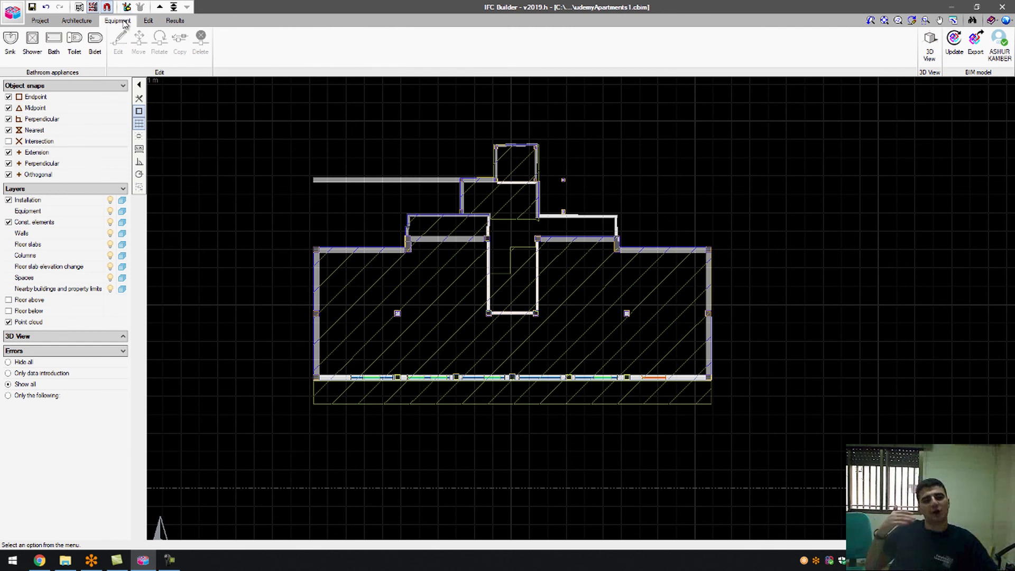
click(147, 22)
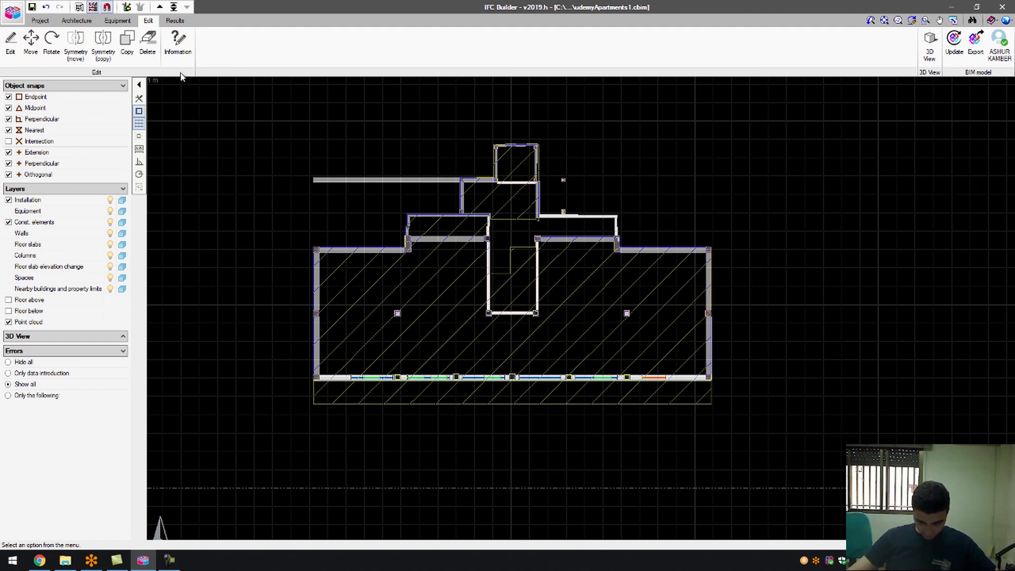
click(47, 22)
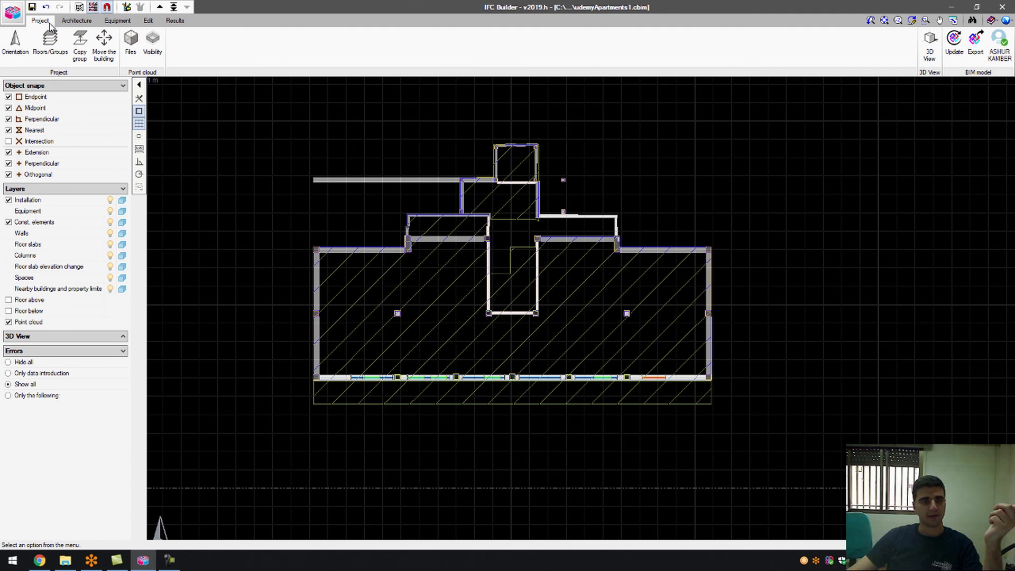